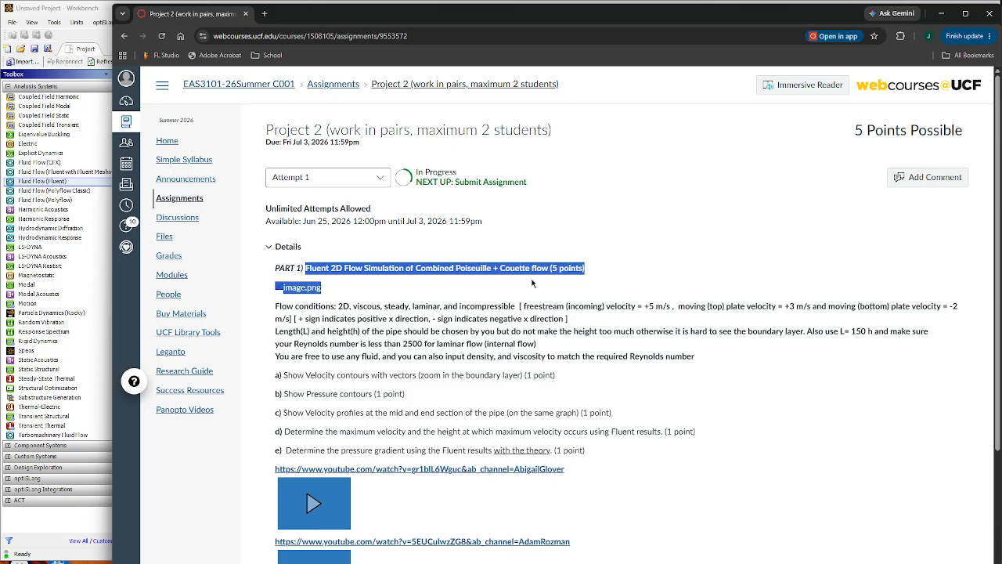
- Read the Project 2 Part 1 flow conditions in the assignment, including the freestream, top plate and bottom plate velocities
mouse_move(556, 281)
mouse_down()
mouse_move(491, 270)
mouse_move(550, 270)
mouse_up()
click(605, 254)
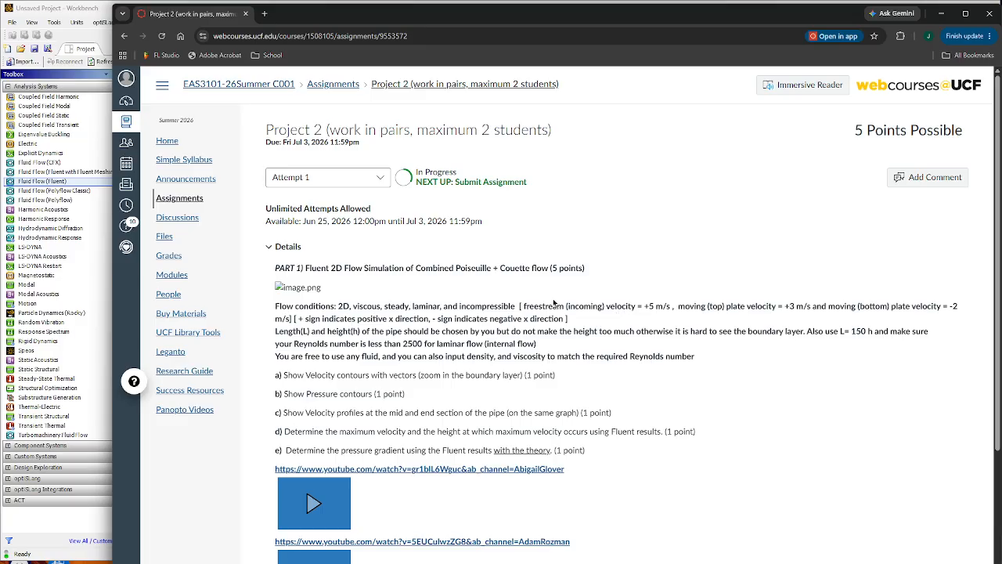
drag(642, 308, 691, 310)
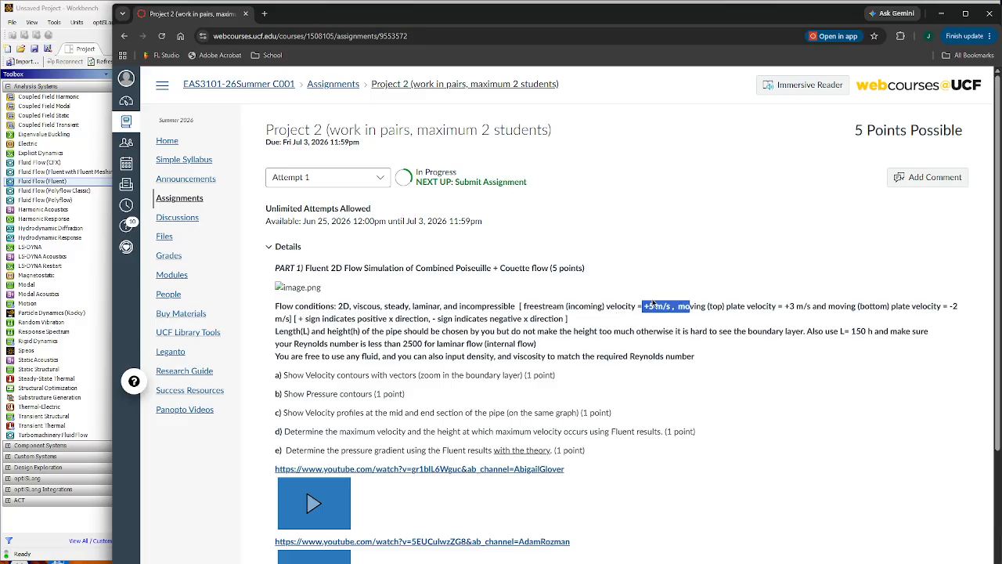
click(722, 322)
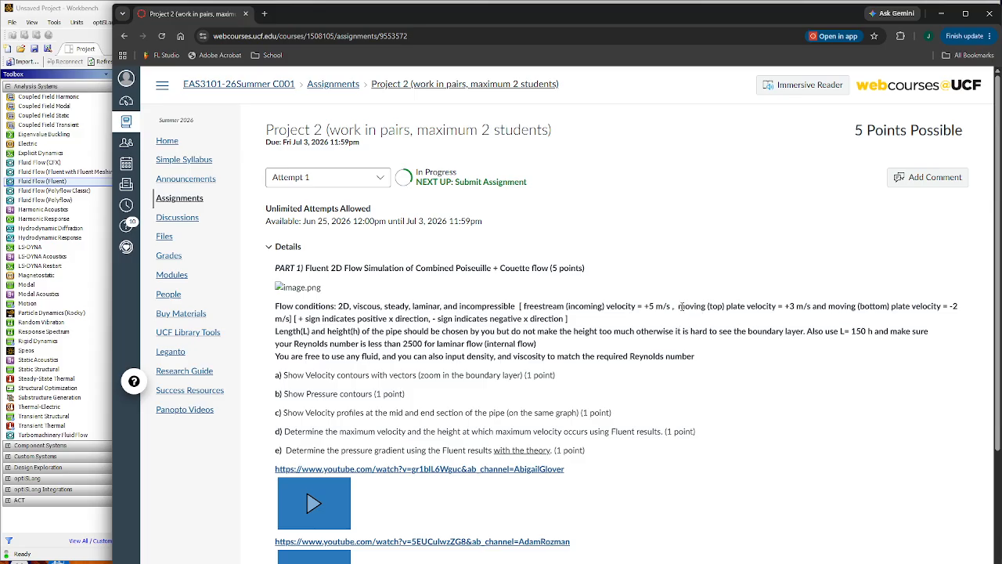
drag(681, 307, 814, 308)
click(785, 322)
click(717, 288)
drag(830, 307, 965, 316)
drag(686, 307, 570, 308)
click(296, 317)
drag(703, 19, 1001, 28)
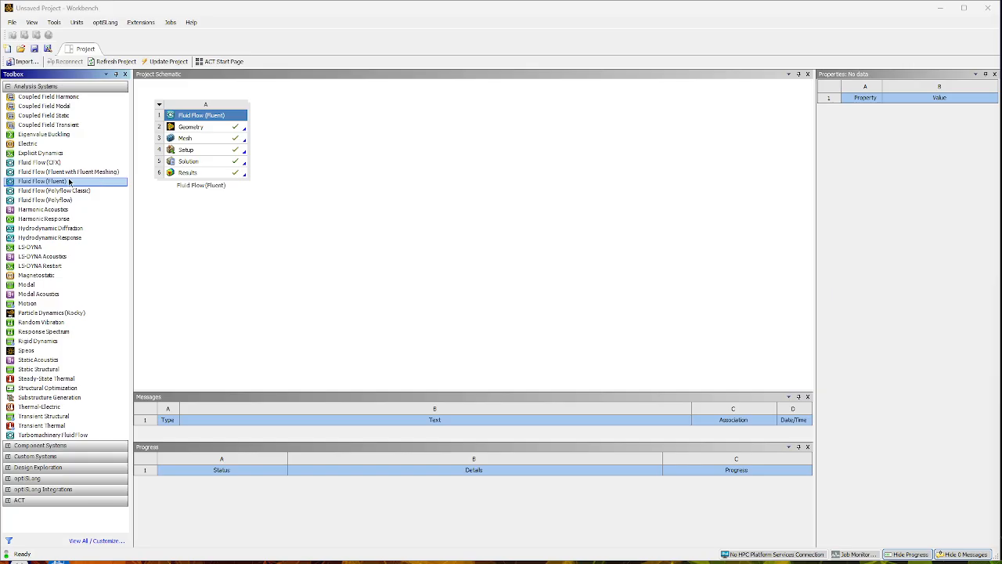
- Add a second Fluid Flow (Fluent) system to the project schematic and set its geometry analysis type to 2D
drag(69, 182, 337, 140)
click(322, 129)
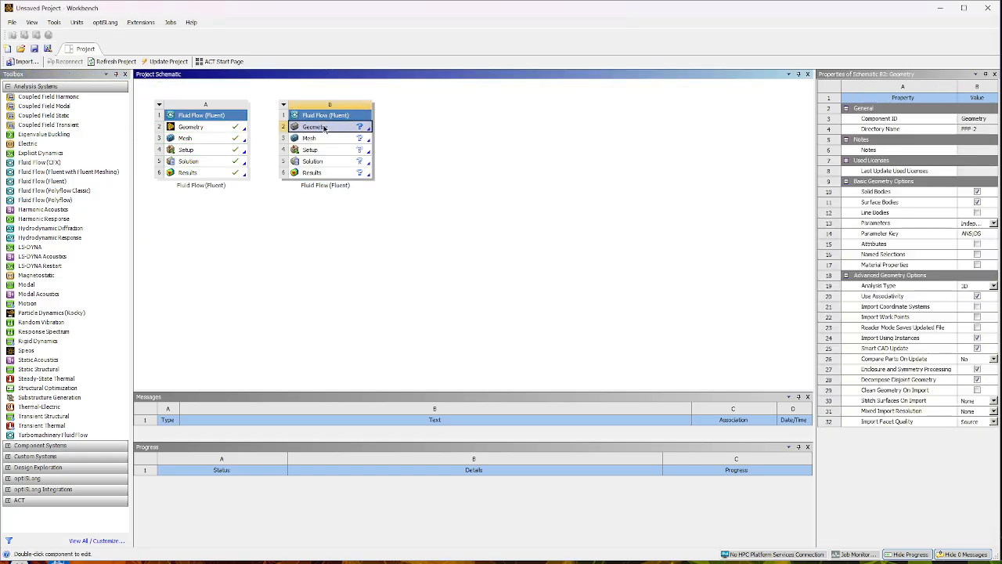
click(994, 287)
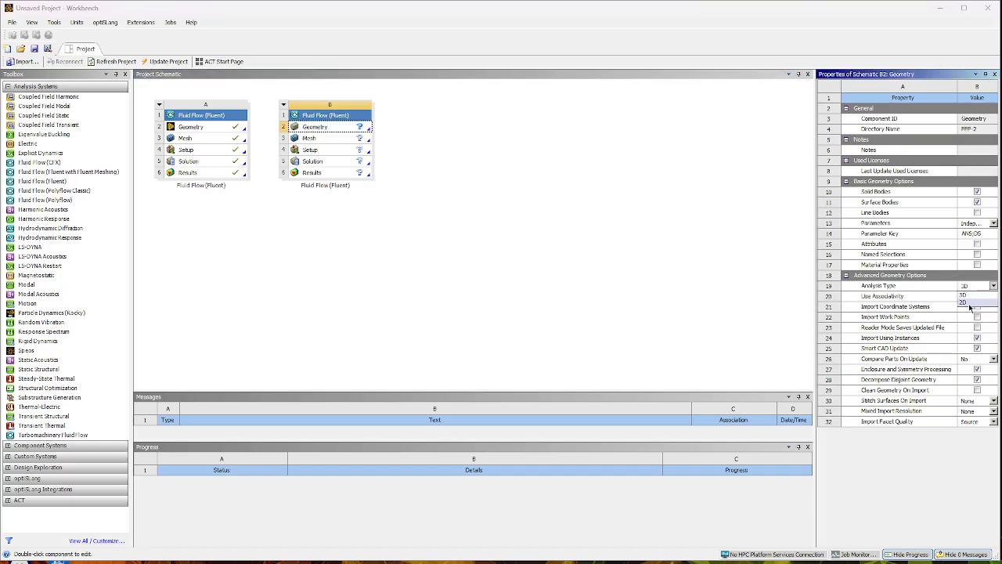
click(971, 303)
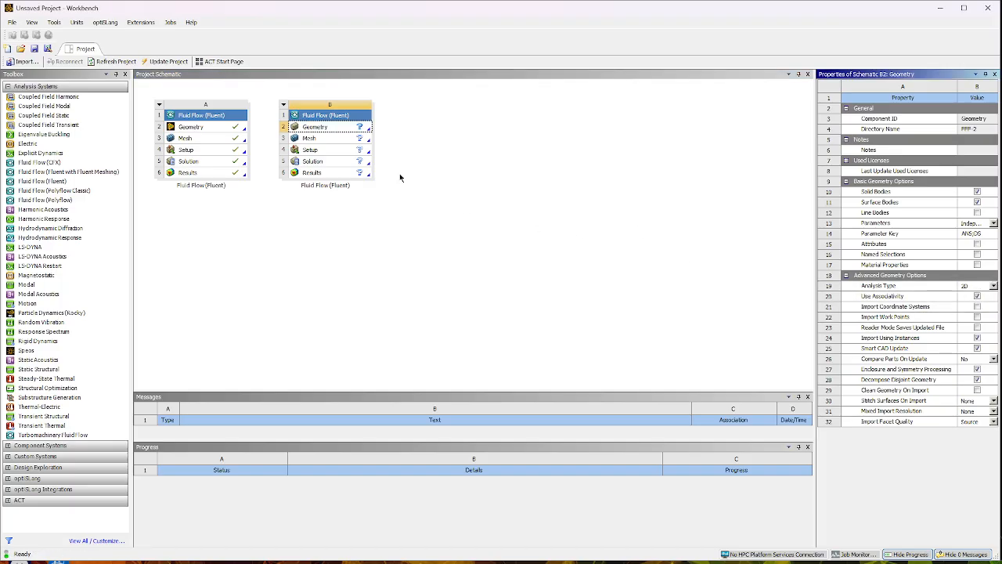
- Create a new DesignModeler geometry for the second system, with XYPlane viewed face-on and length units in millimeters
right_click(337, 127)
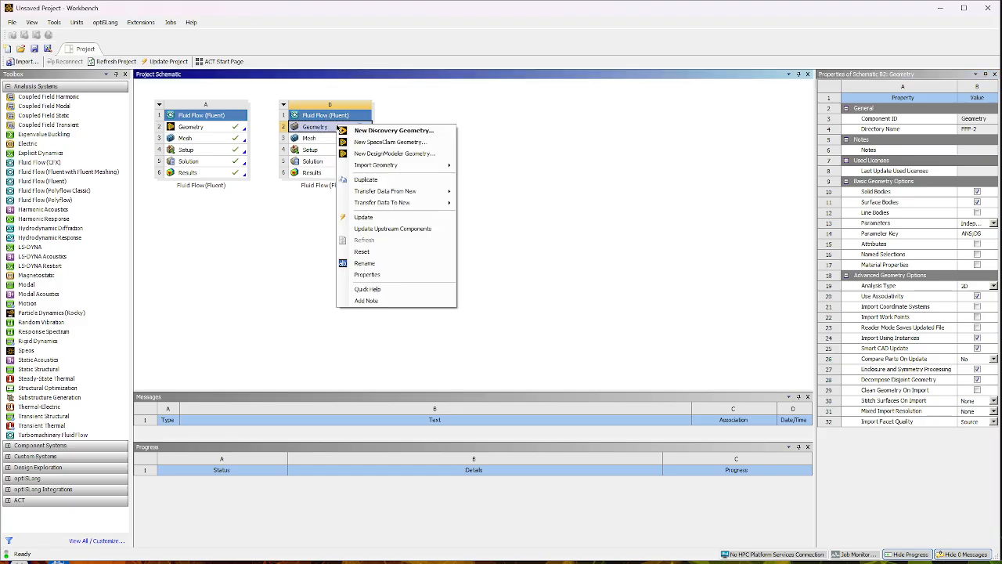
click(365, 154)
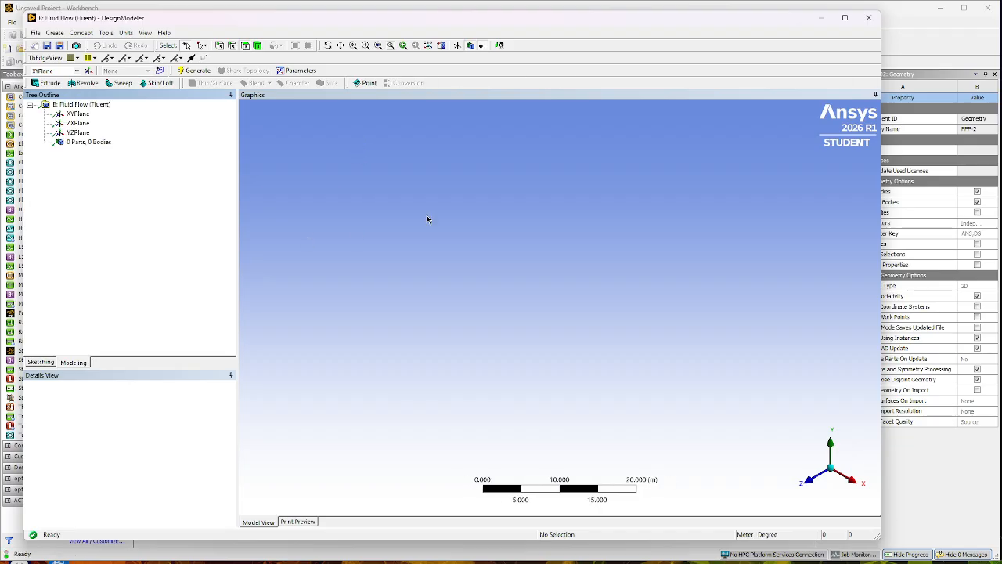
click(77, 114)
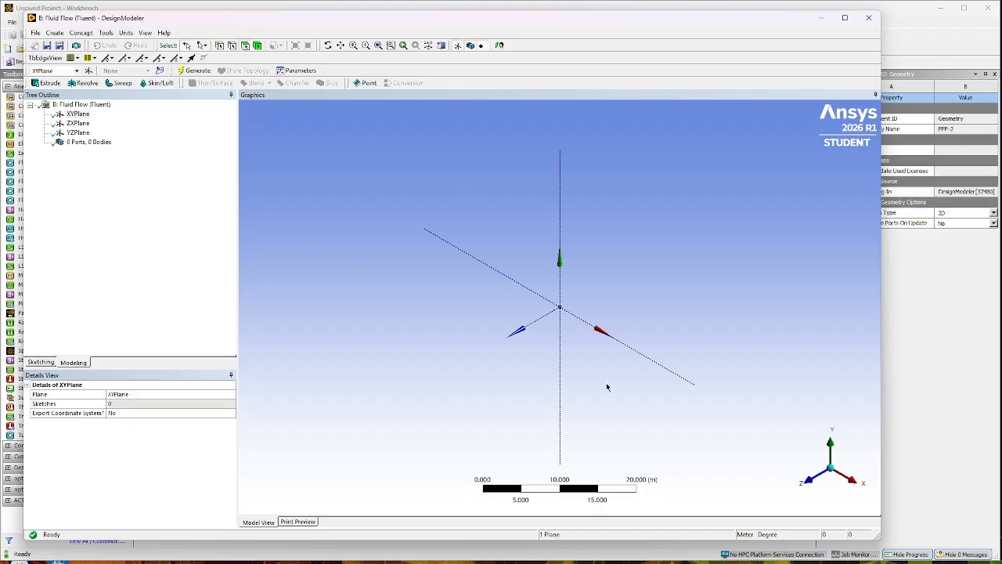
click(811, 486)
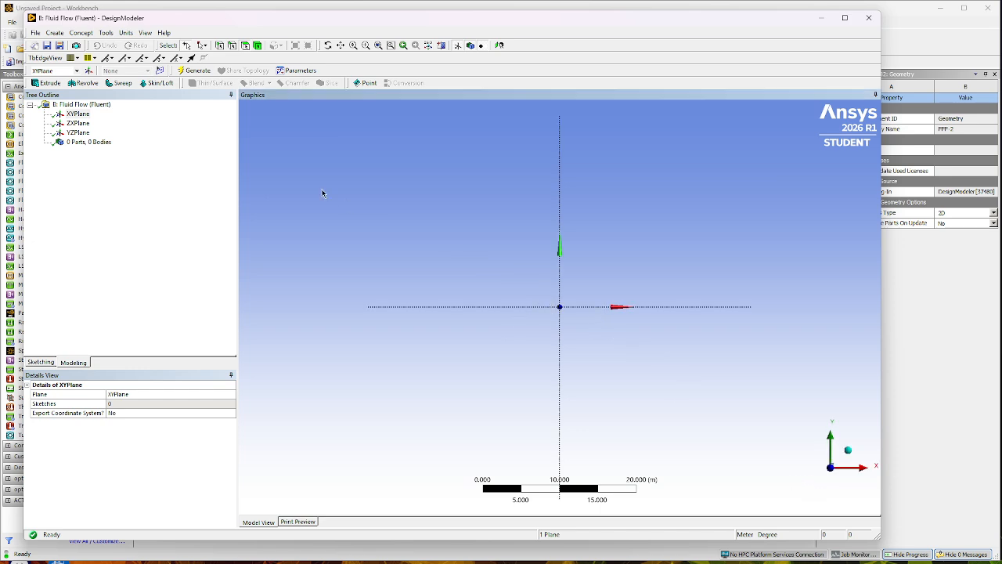
click(126, 33)
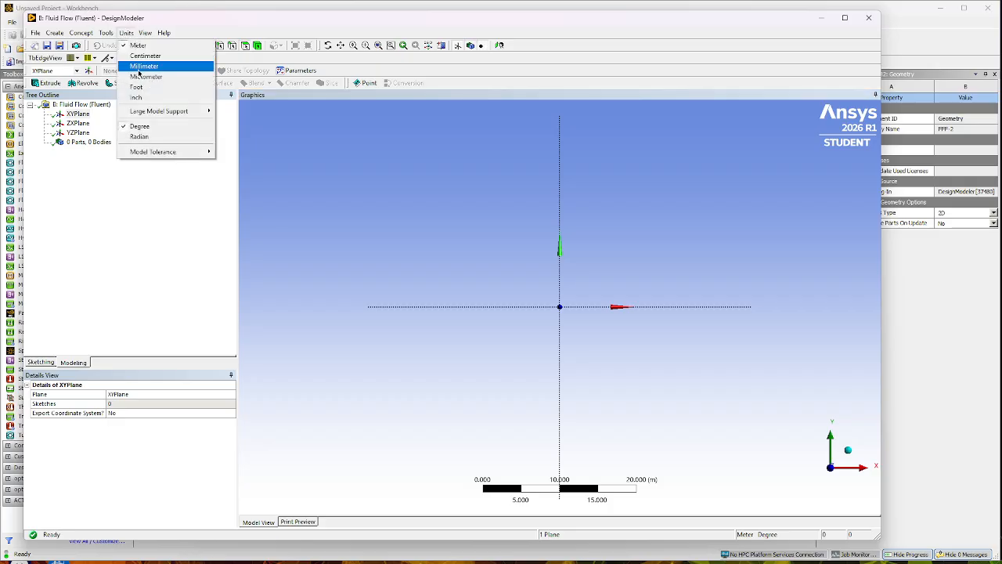
click(142, 66)
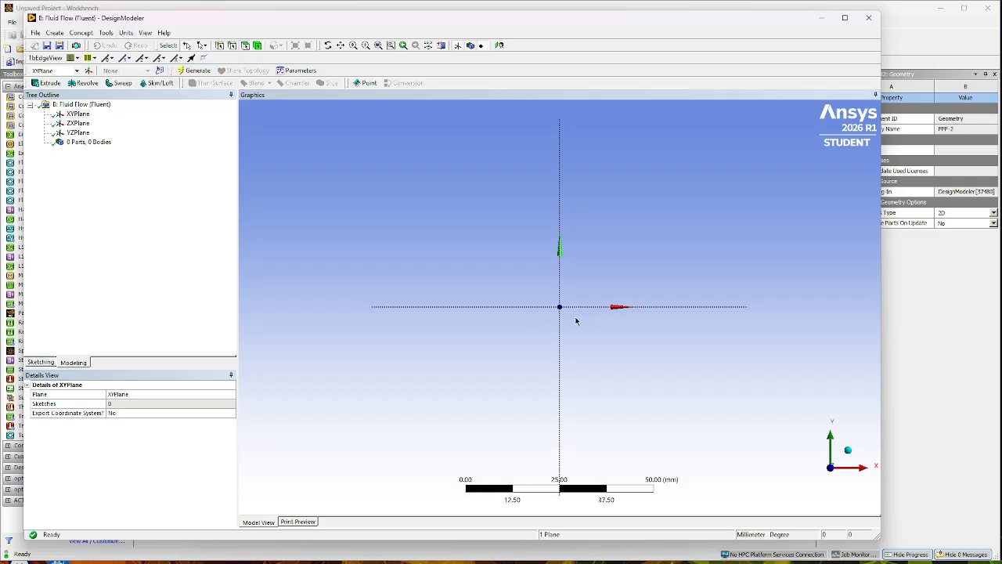
- Sketch a rectangle about 45 mm long and 2.3 mm high on XYPlane, with its lower-left corner at the origin
scroll(595, 317, down, 5)
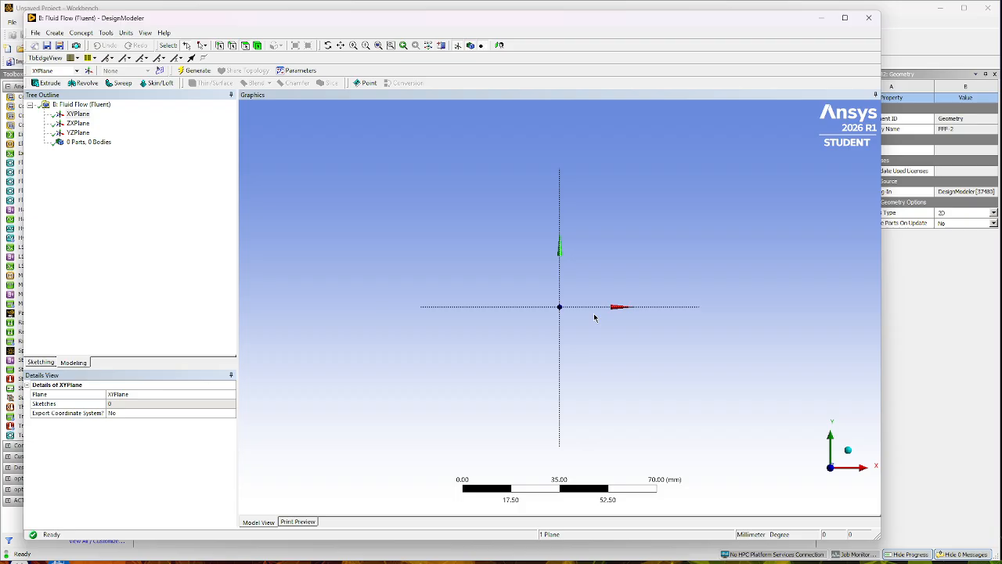
scroll(595, 317, up, 5)
scroll(597, 316, up, 2)
scroll(598, 316, down, 3)
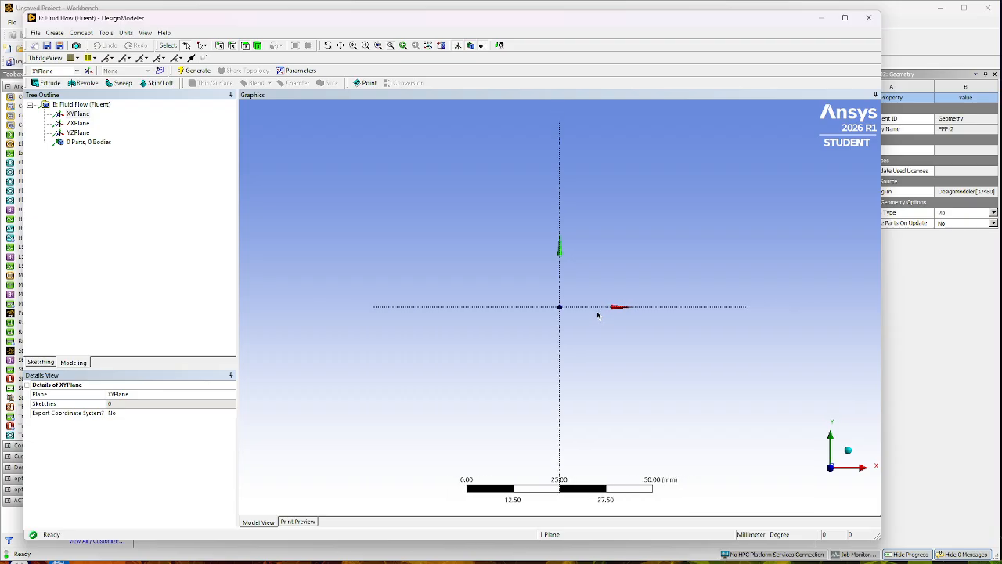
scroll(597, 316, up, 3)
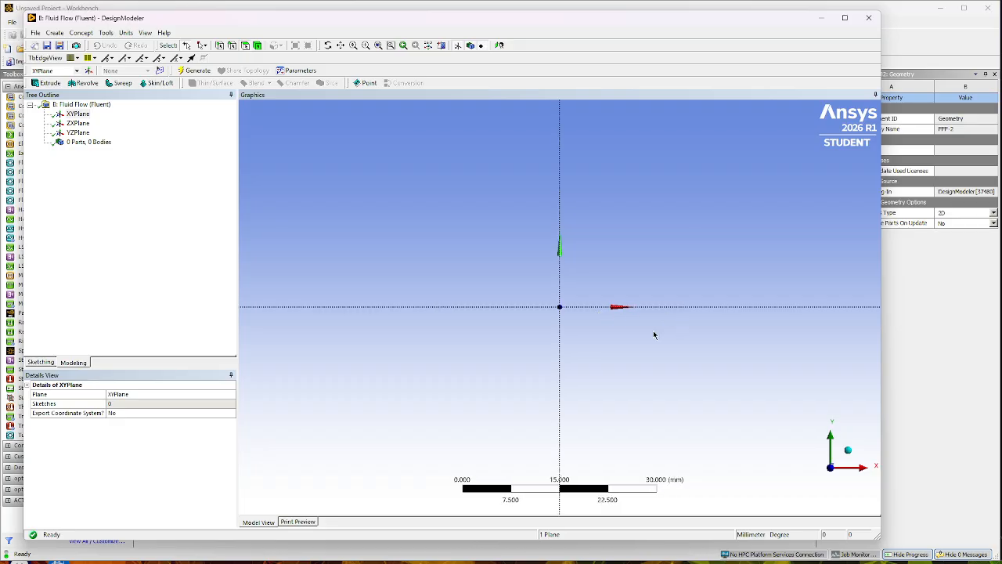
click(44, 363)
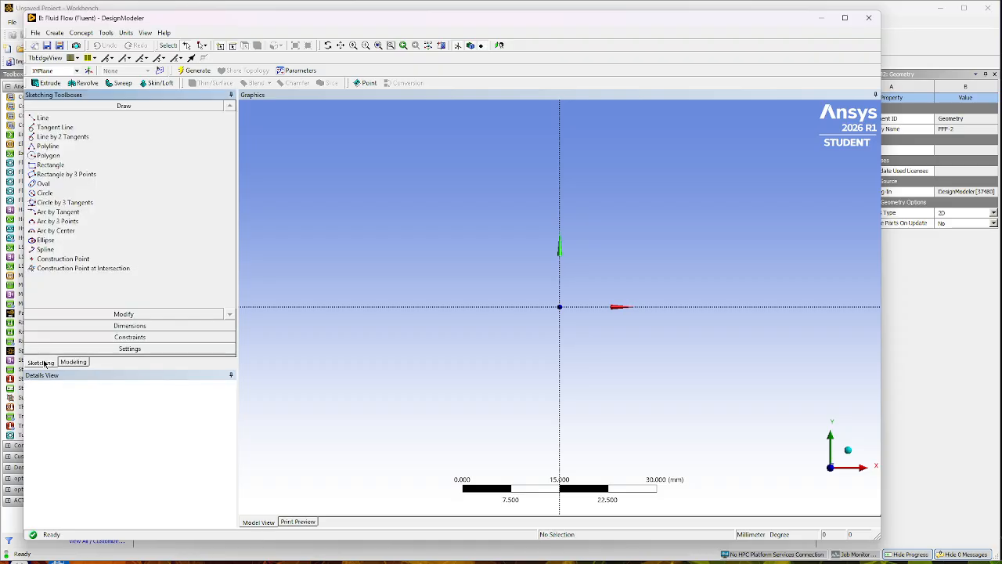
click(69, 167)
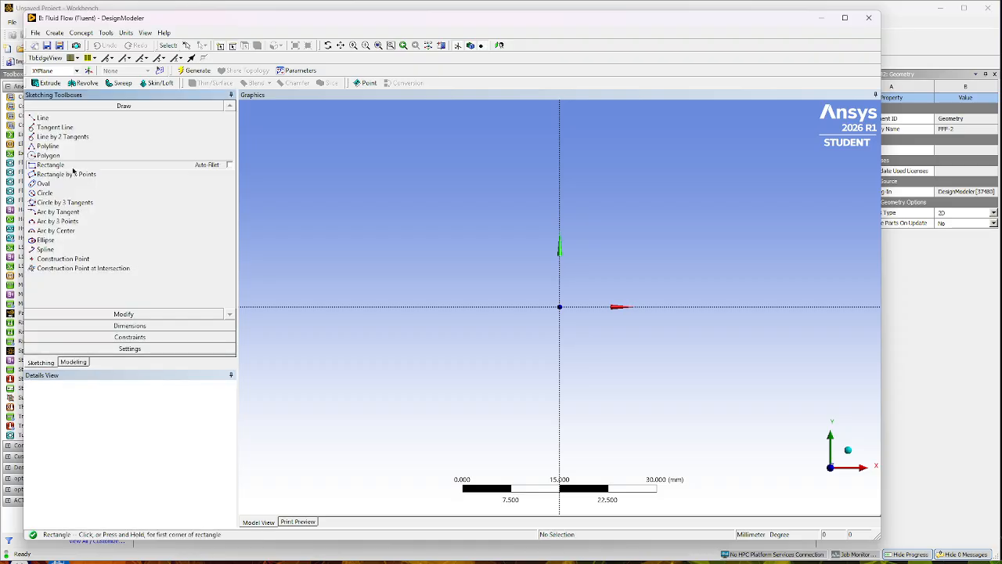
click(559, 306)
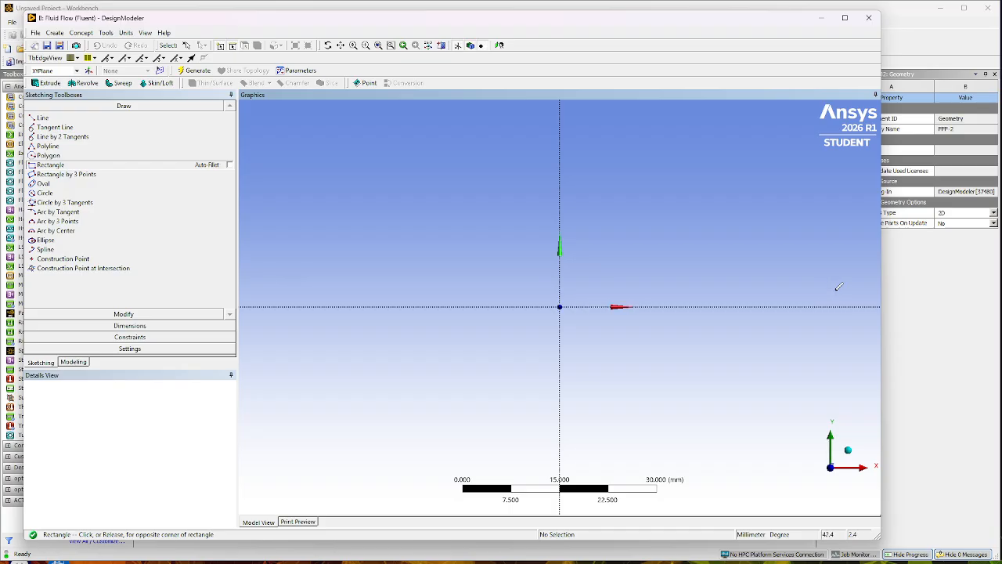
click(851, 291)
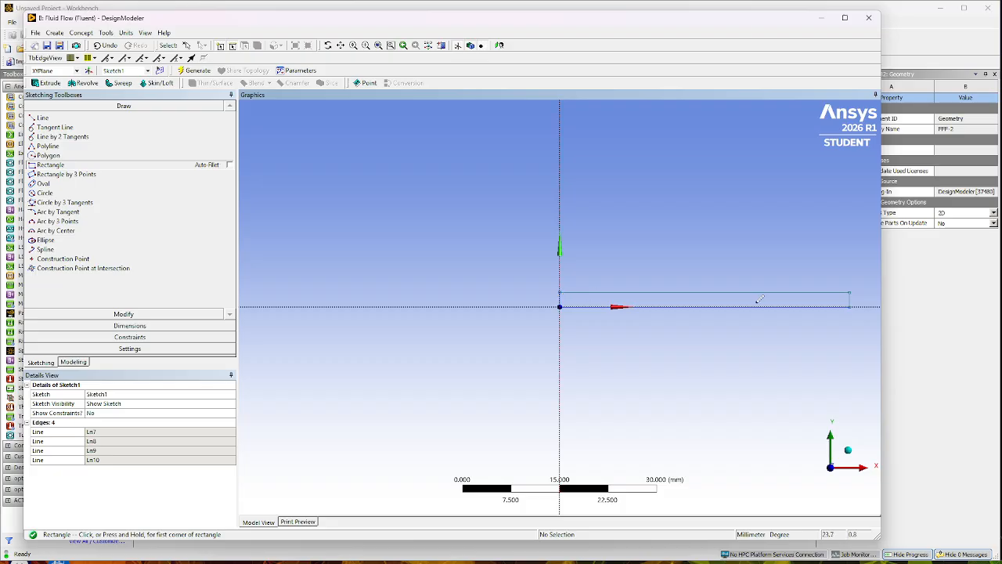
- Check the assignment page in the browser for the pipe's height and length requirements, including L = 150 h
drag(1001, 266, 518, 44)
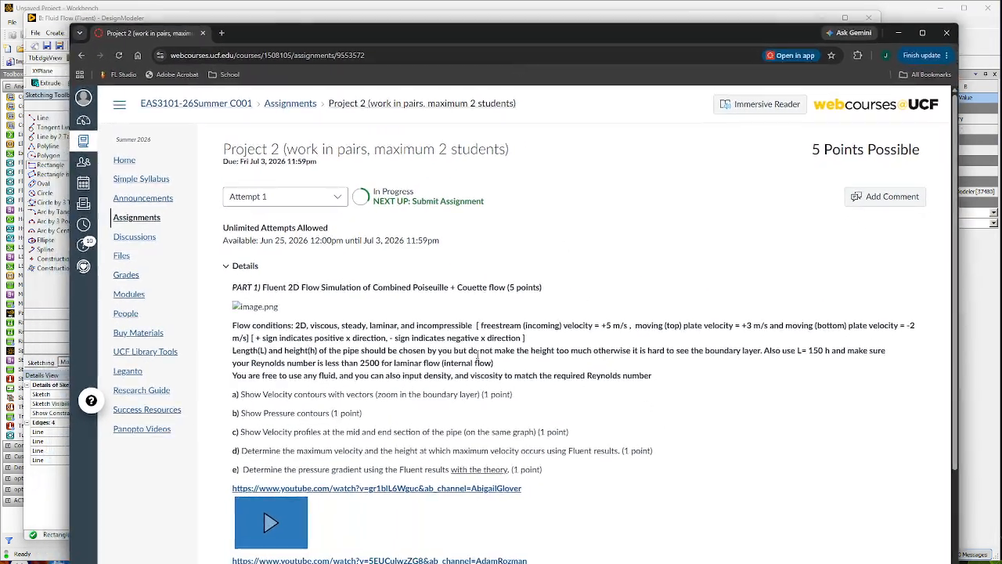
drag(282, 350, 323, 351)
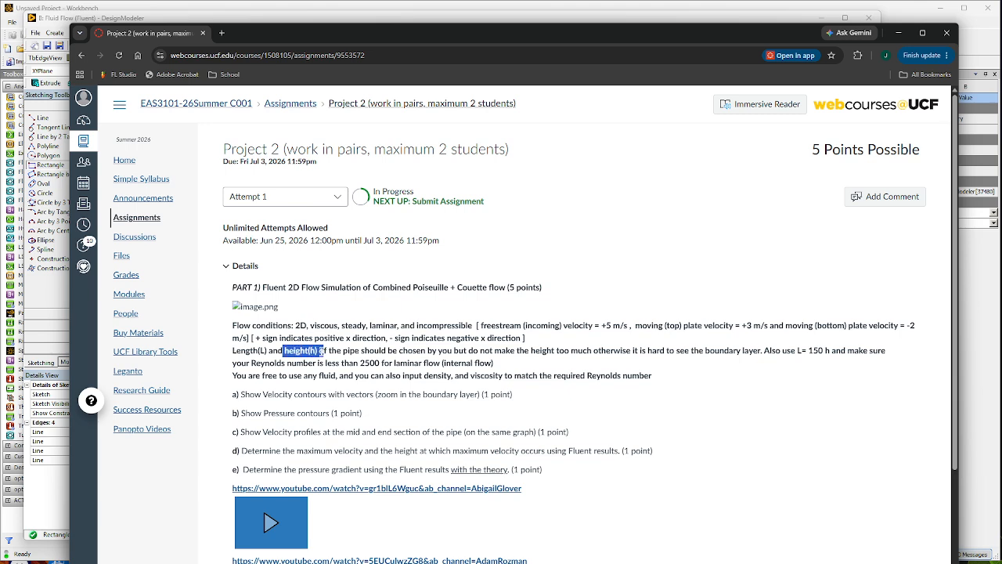
drag(797, 351, 830, 353)
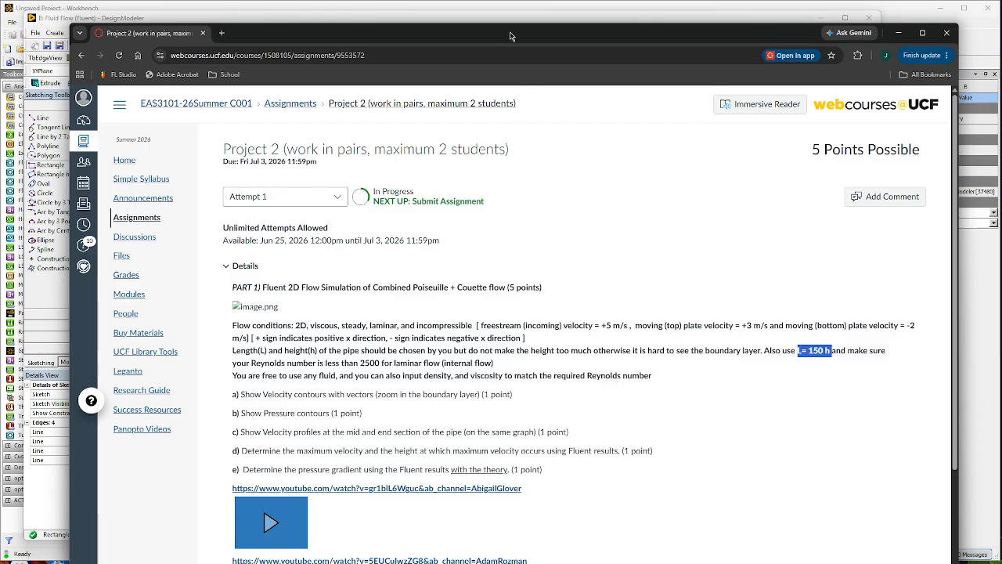
drag(509, 33, 1001, 181)
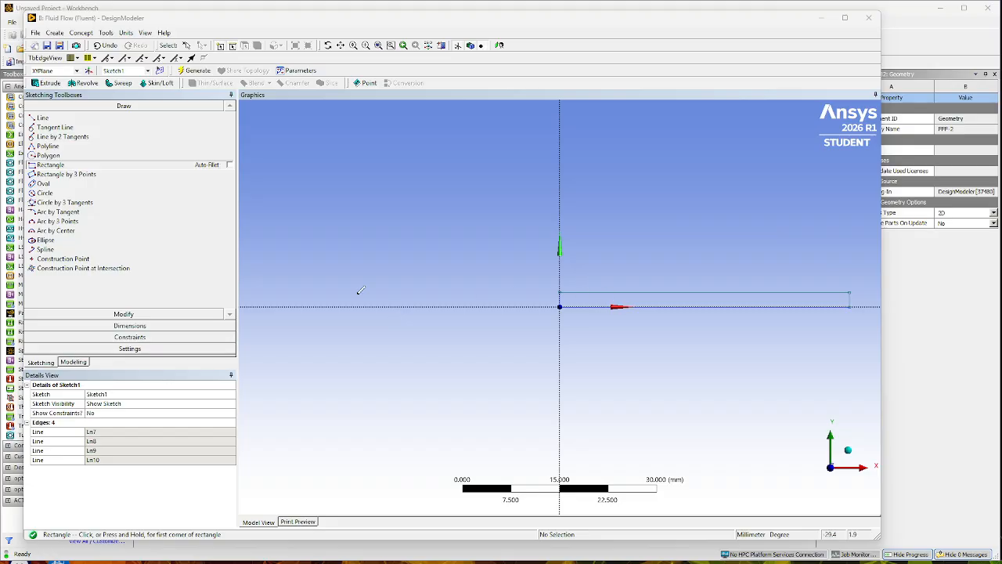
- Add general dimensions to the rectangle's upper edge for length and its left edge for height
click(173, 327)
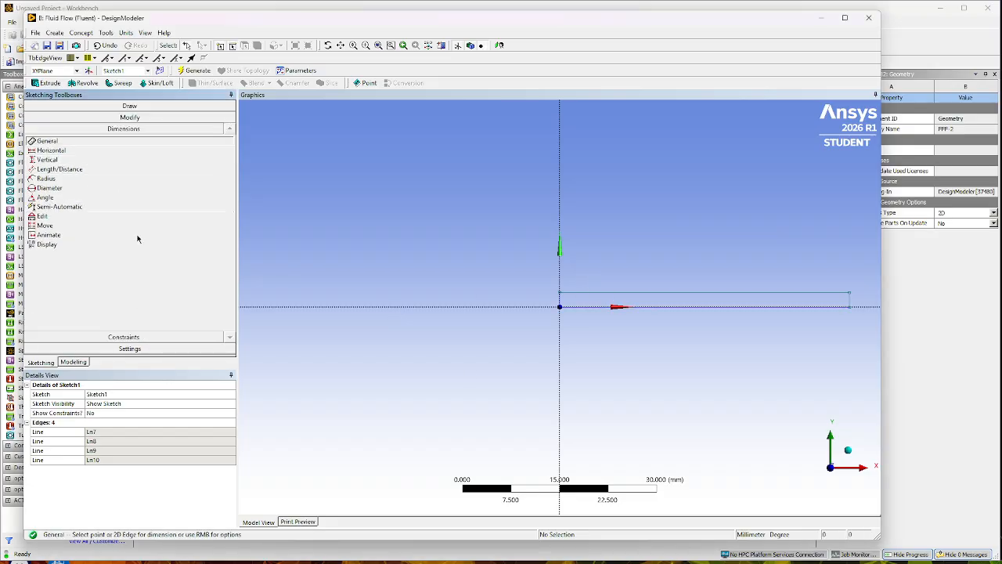
click(690, 298)
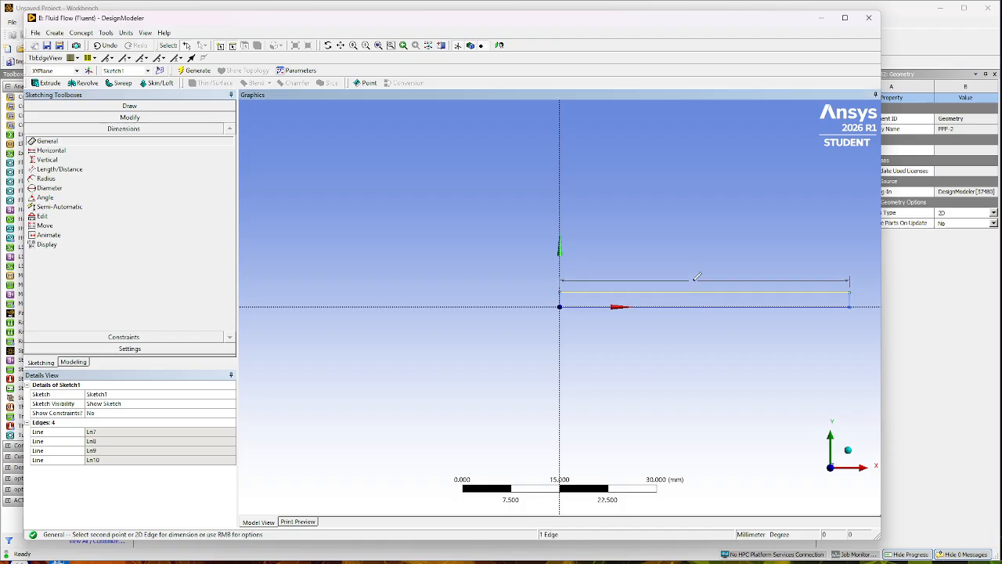
click(699, 280)
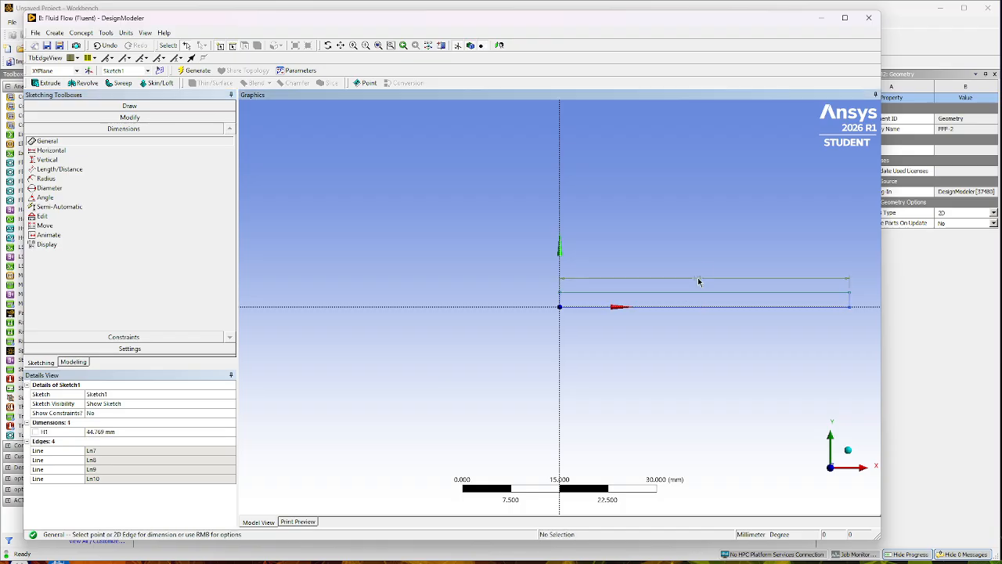
click(559, 299)
click(542, 296)
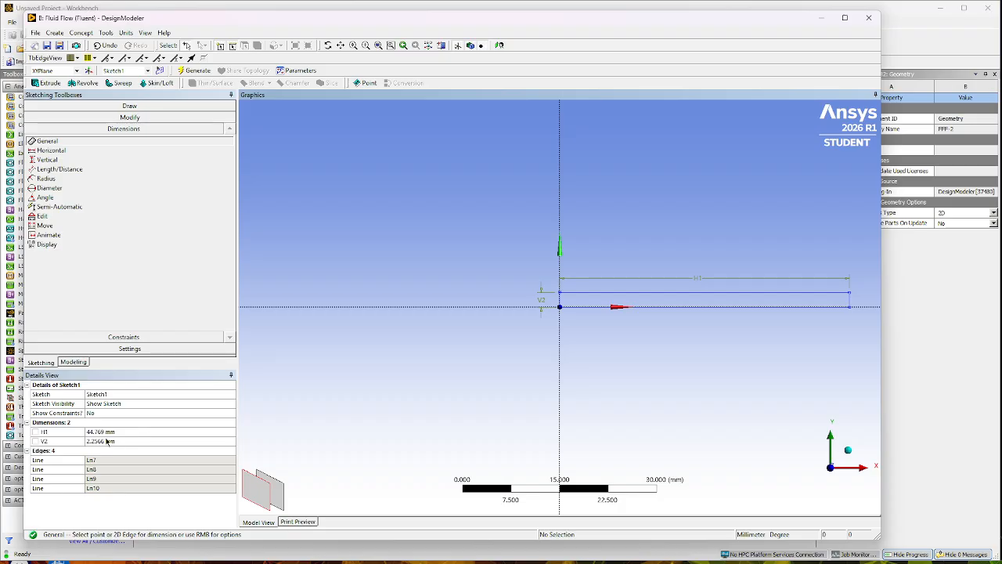
- Set the rectangle's height to 8 mm and its length to 1200 mm
click(113, 442)
double_click(112, 440)
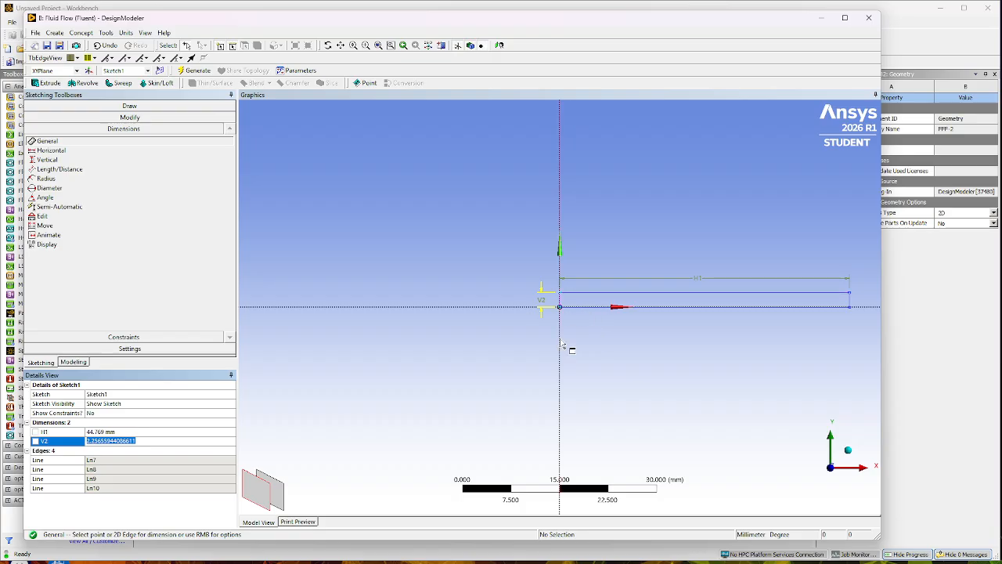
text(8)
key(Return)
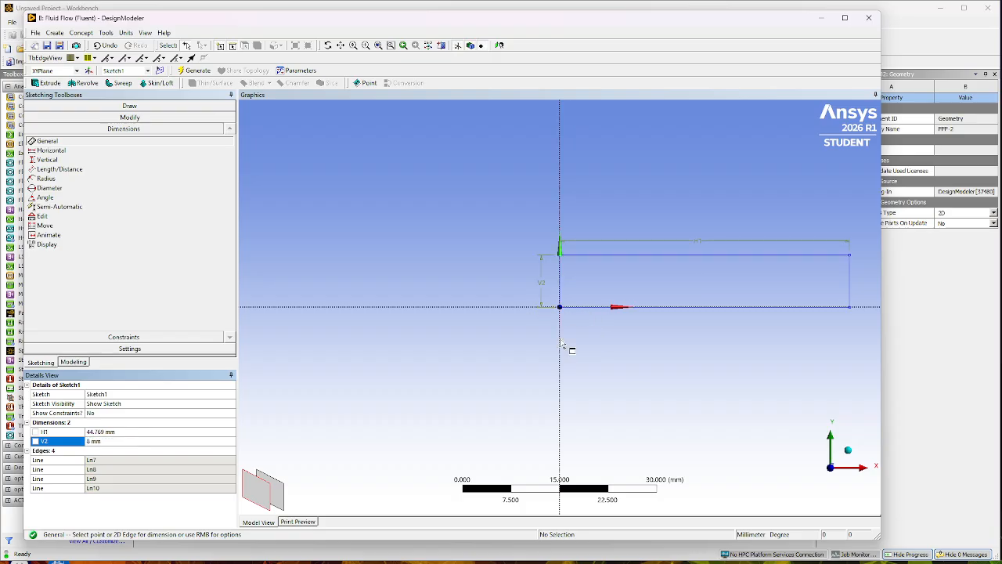
click(102, 433)
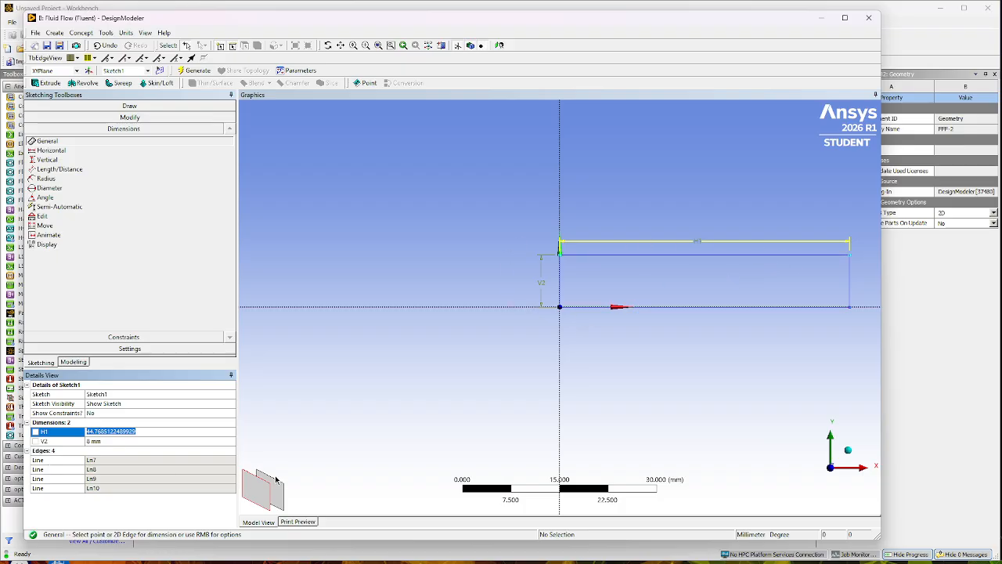
text(22)
key(Return)
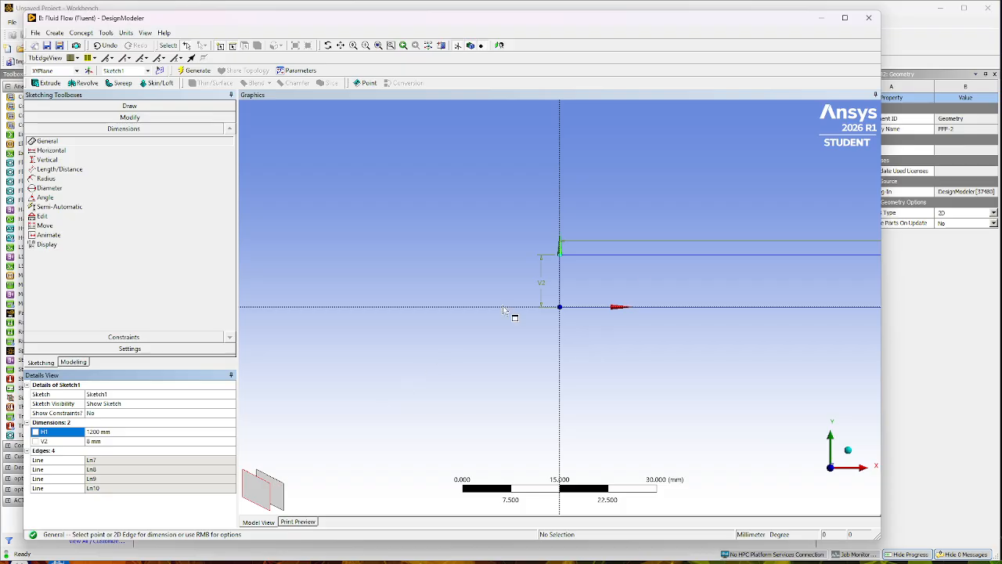
scroll(798, 287, up, 2)
scroll(797, 288, down, 10)
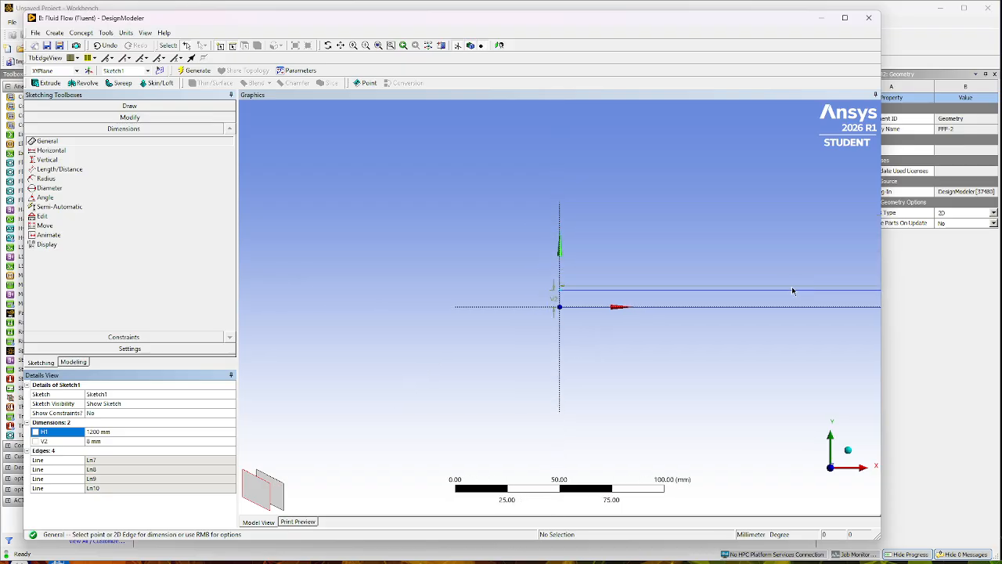
scroll(793, 286, down, 4)
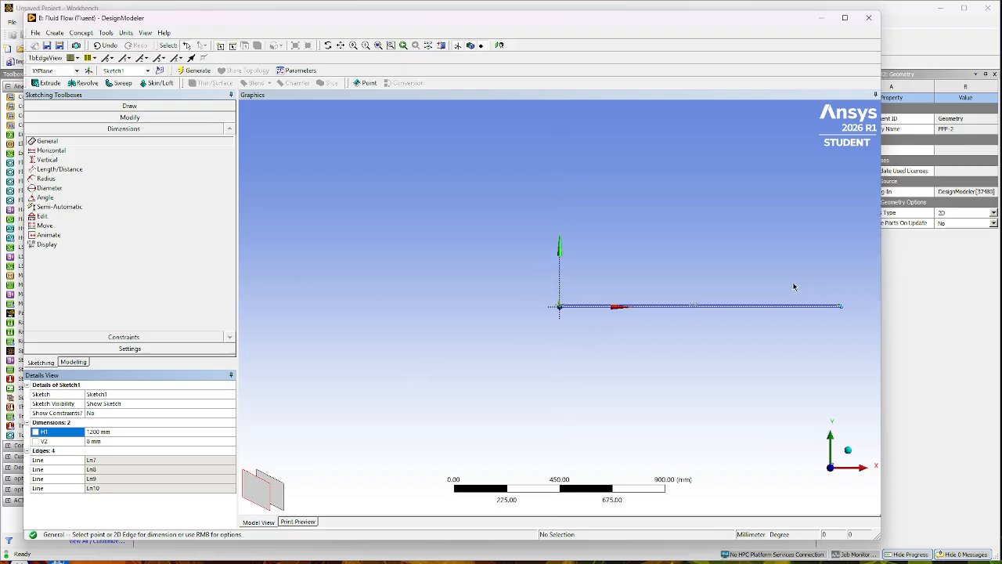
scroll(794, 287, up, 1)
click(341, 45)
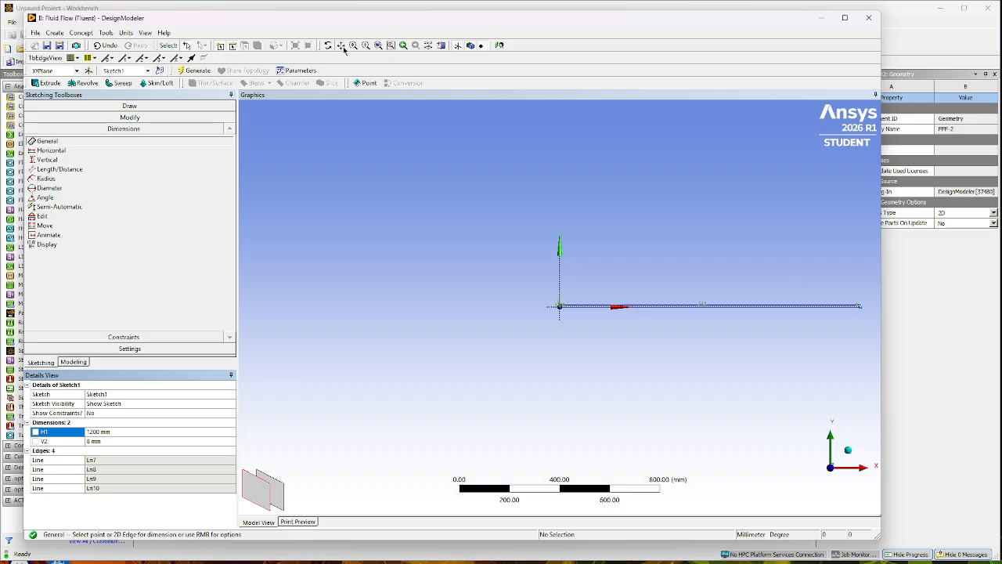
- Create a surface from Sketch1 on XYPlane with the Add Material operation and generate it
mouse_move(584, 211)
mouse_down()
mouse_move(344, 225)
mouse_move(493, 212)
mouse_move(482, 217)
mouse_up()
scroll(444, 268, down, 1)
scroll(459, 277, up, 4)
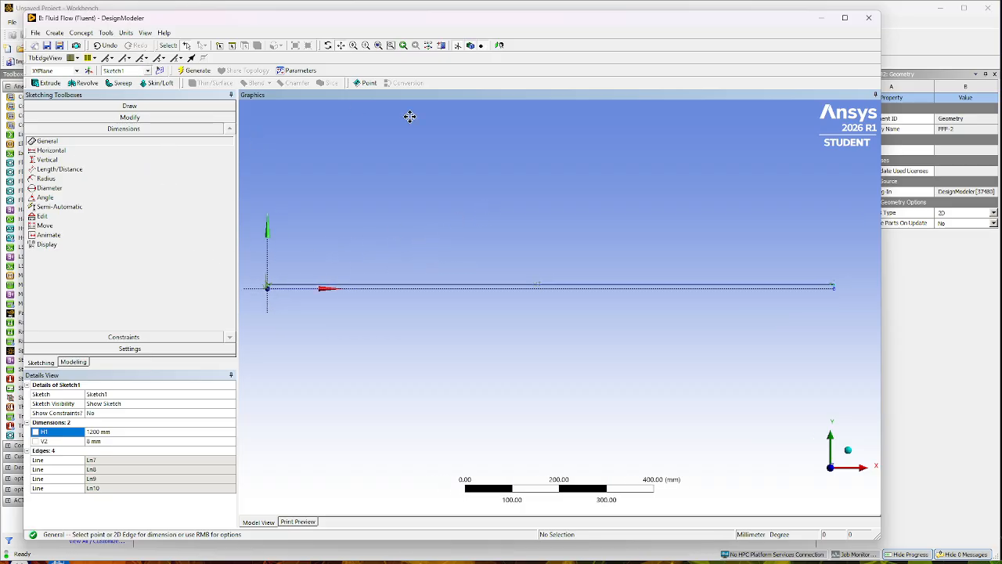
click(83, 33)
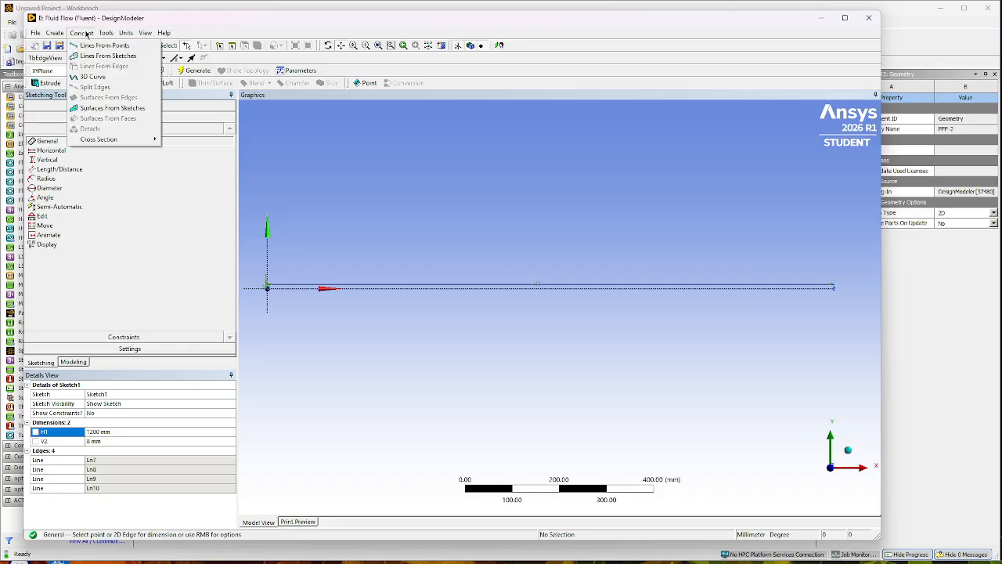
click(100, 112)
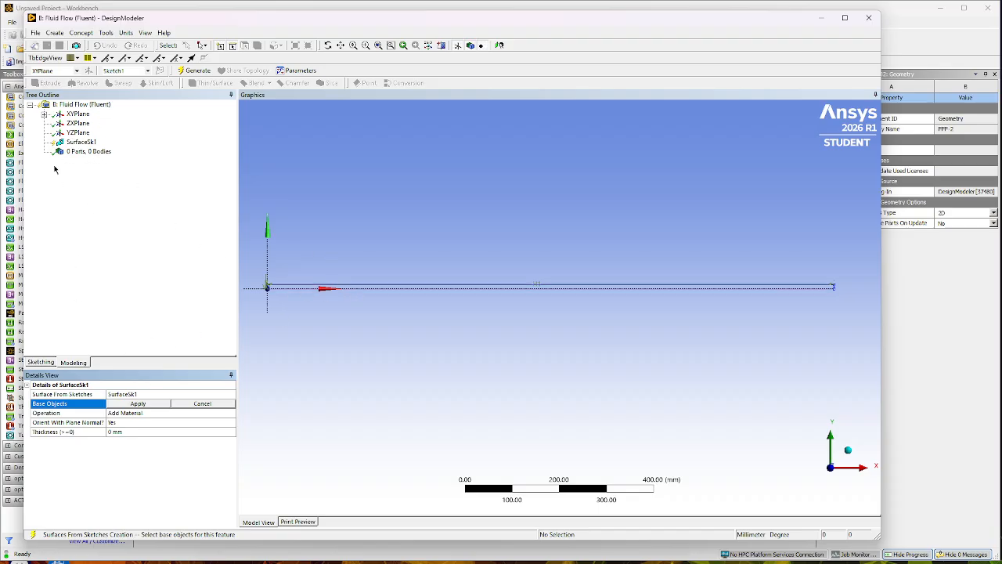
click(44, 114)
click(90, 123)
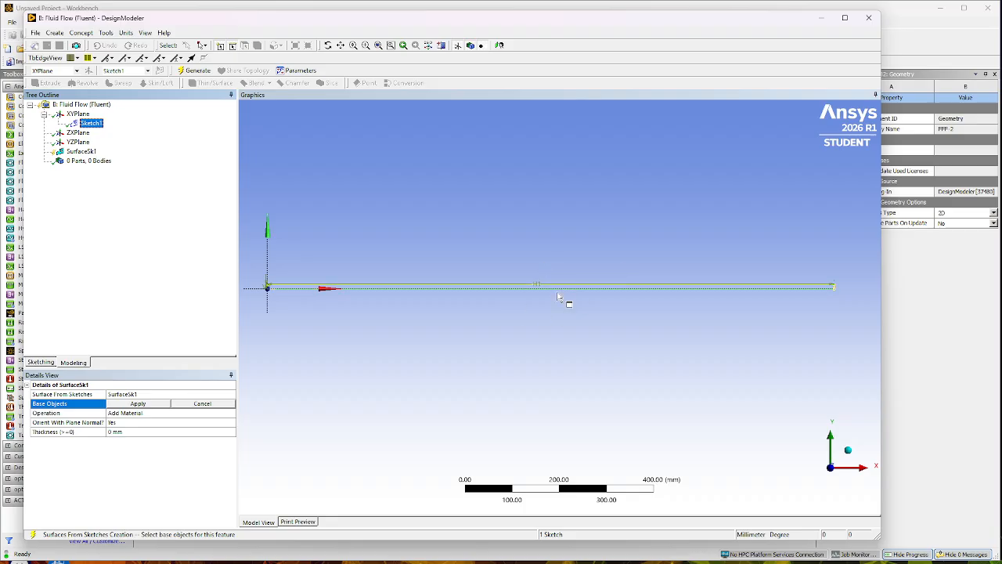
click(136, 403)
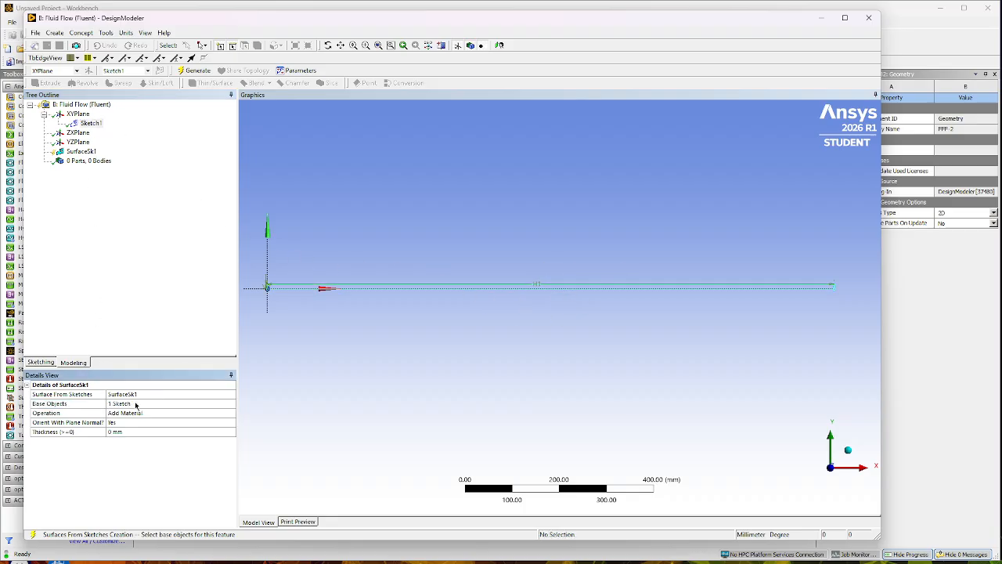
click(191, 72)
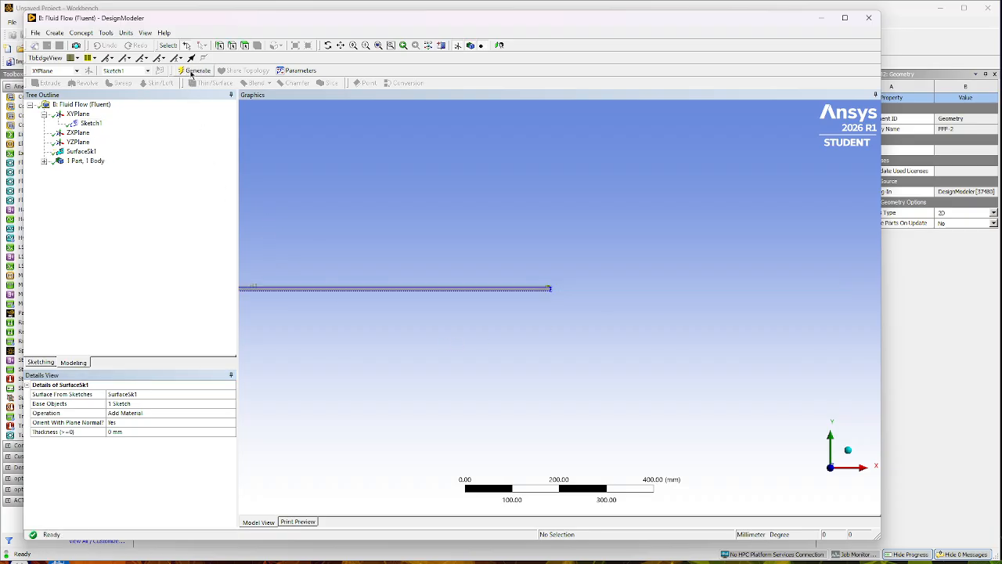
click(341, 44)
drag(338, 228, 624, 217)
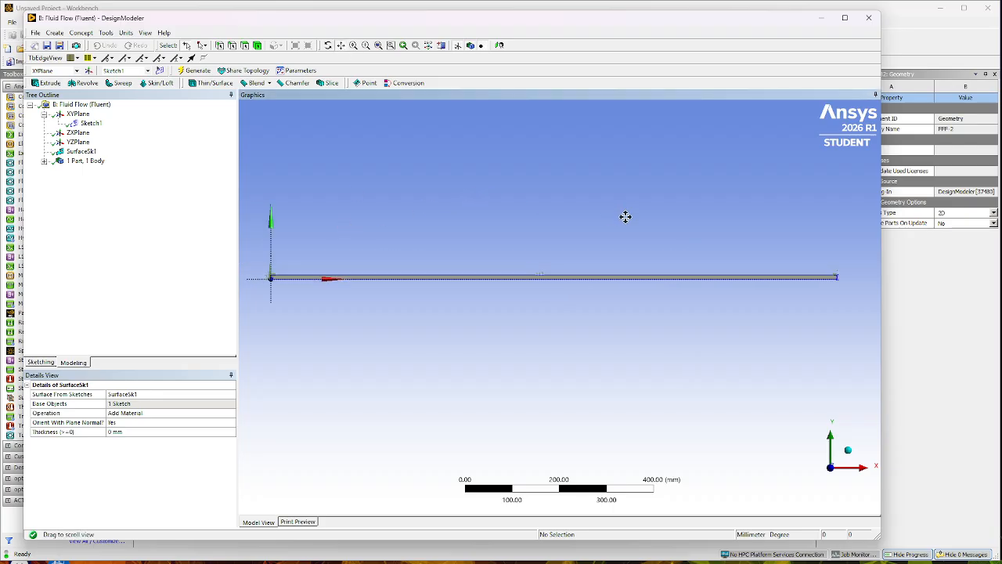
click(340, 45)
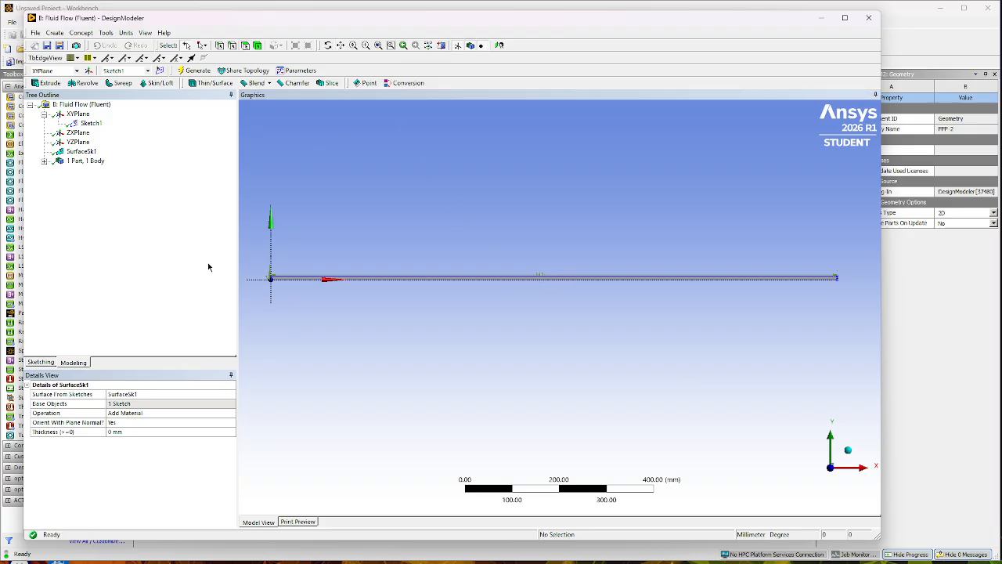
- Return to the Workbench project schematic and open the Mesh cell of Fluid Flow system B for editing
click(822, 18)
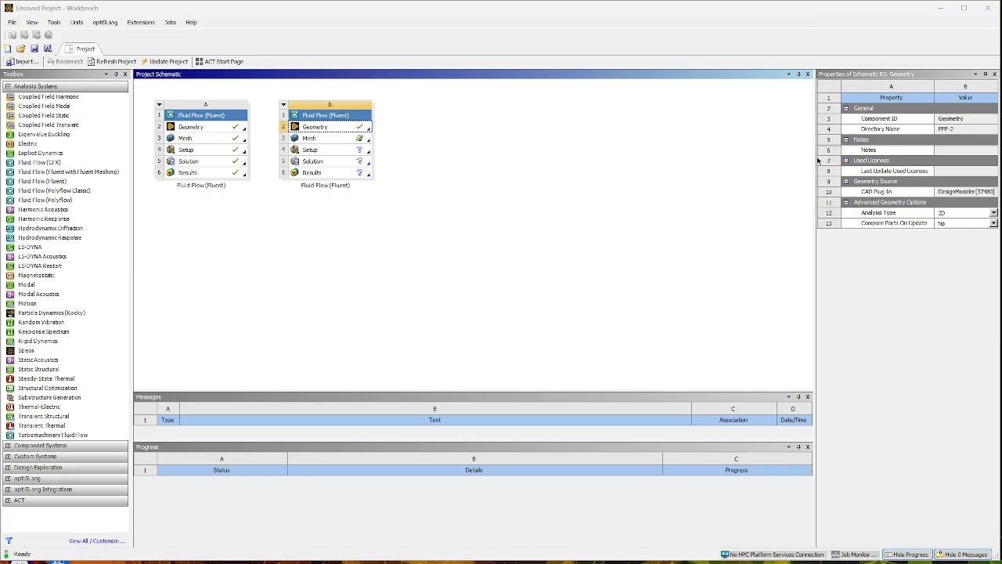
right_click(338, 140)
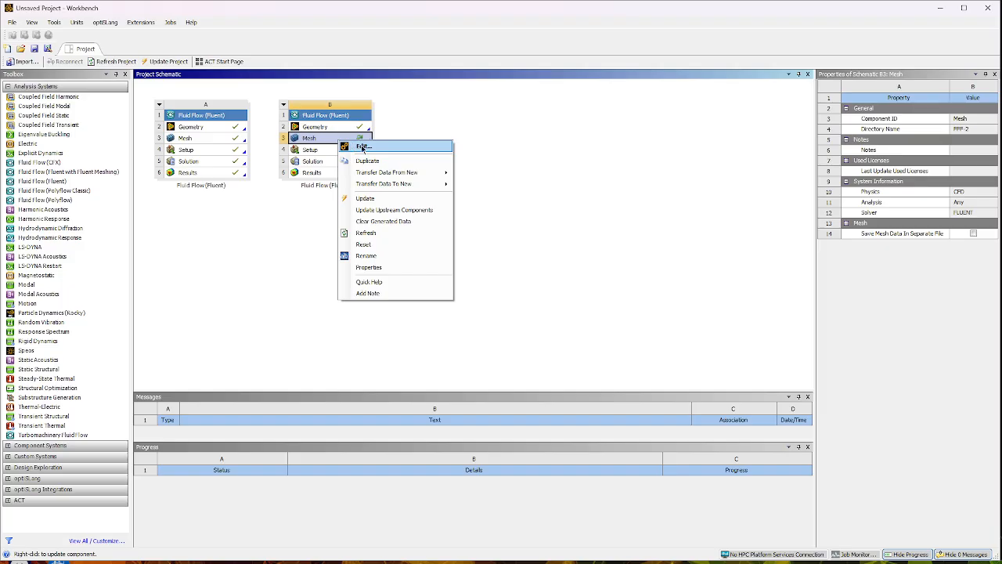
click(362, 147)
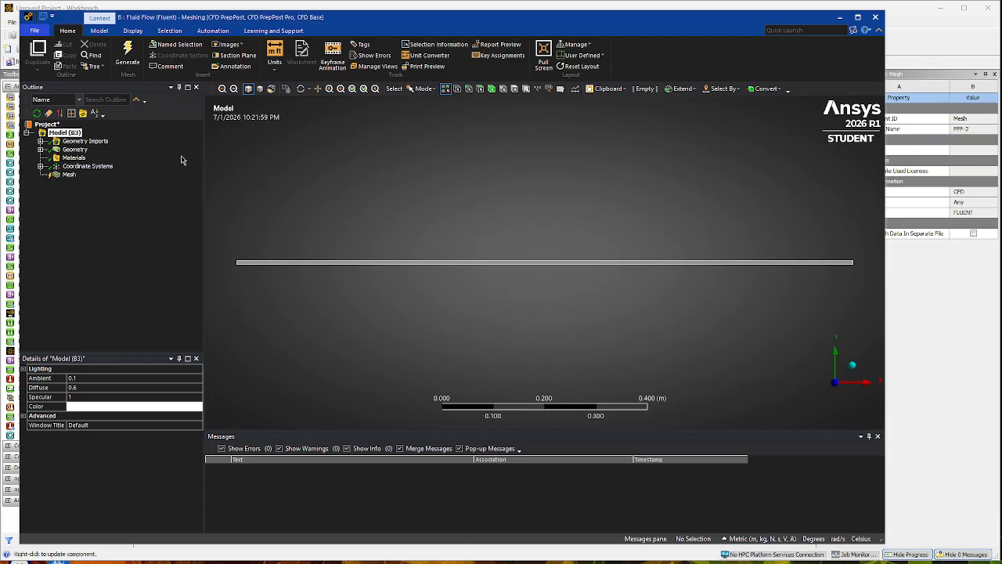
- Insert a sizing control on the mesh, scoped to the channel's two long edges
click(66, 176)
right_click(66, 175)
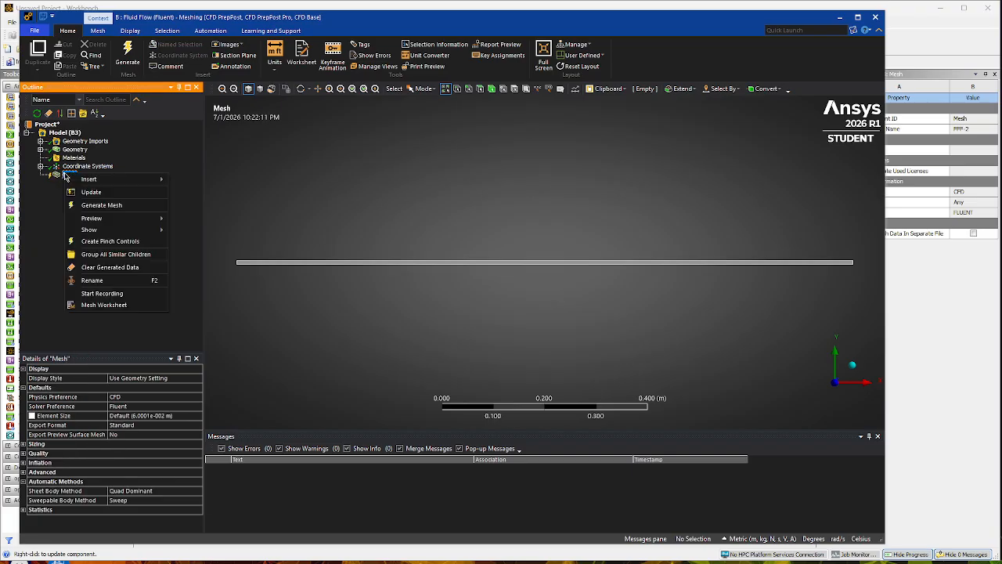
mouse_move(106, 181)
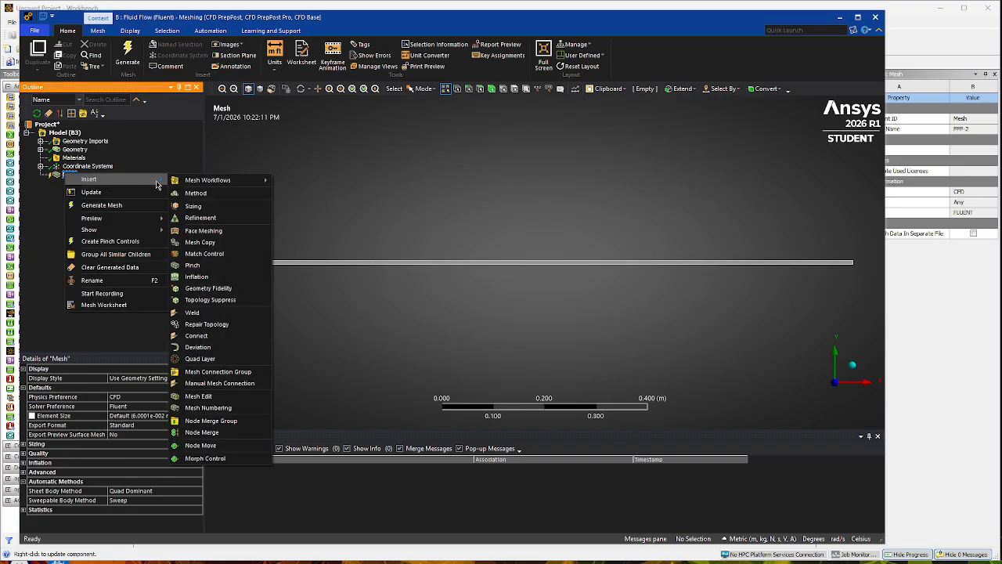
click(193, 206)
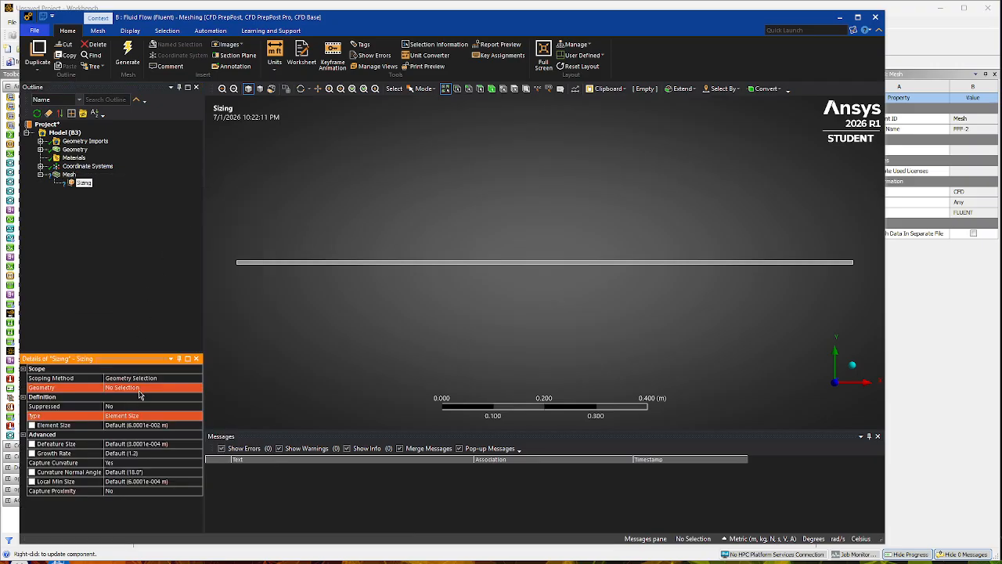
click(394, 262)
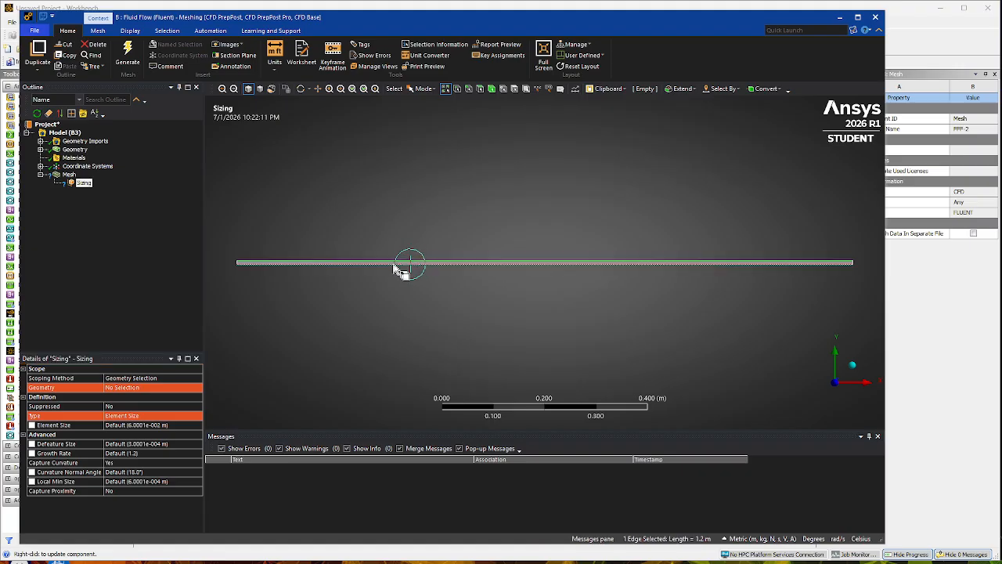
ctrl+click(396, 265)
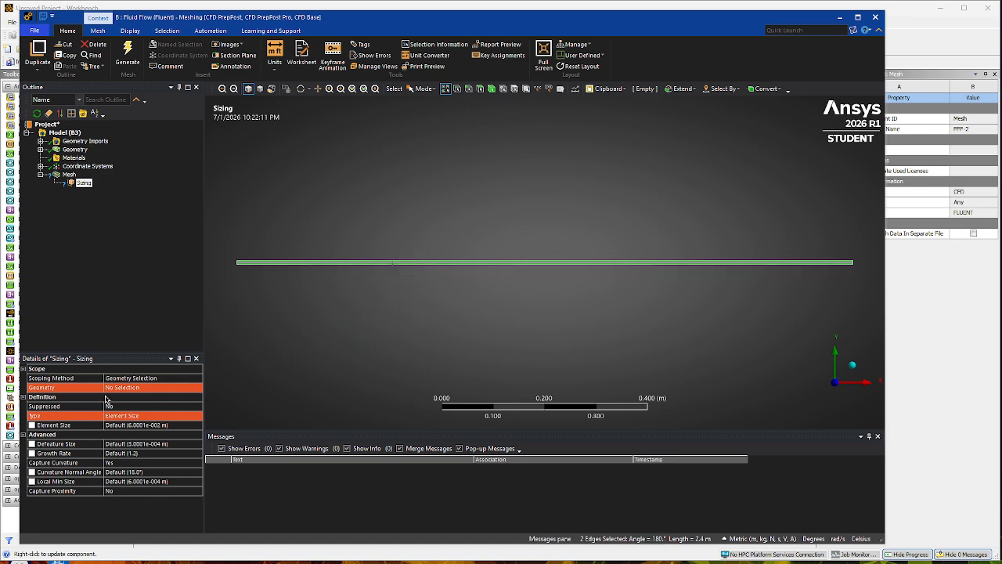
click(129, 388)
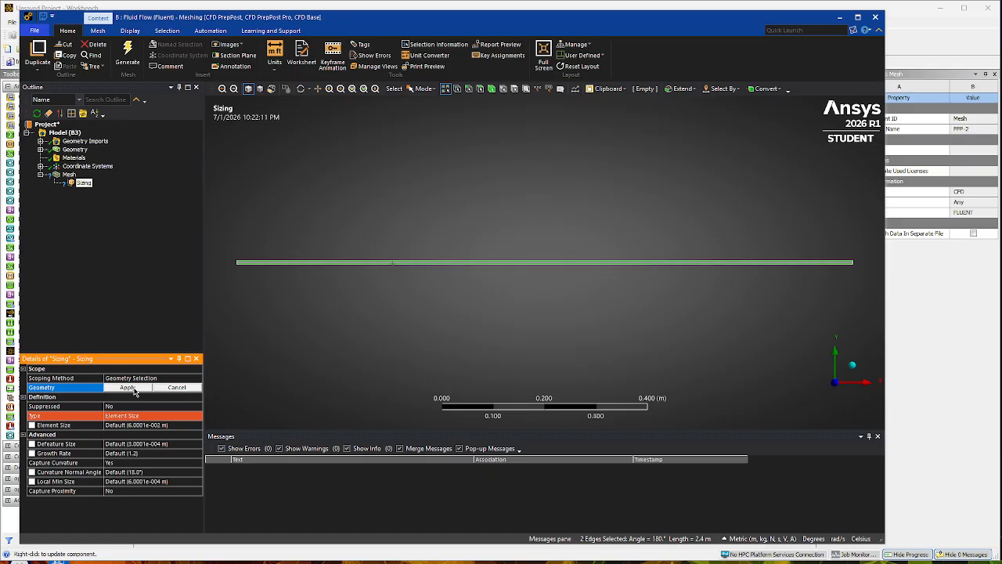
click(128, 388)
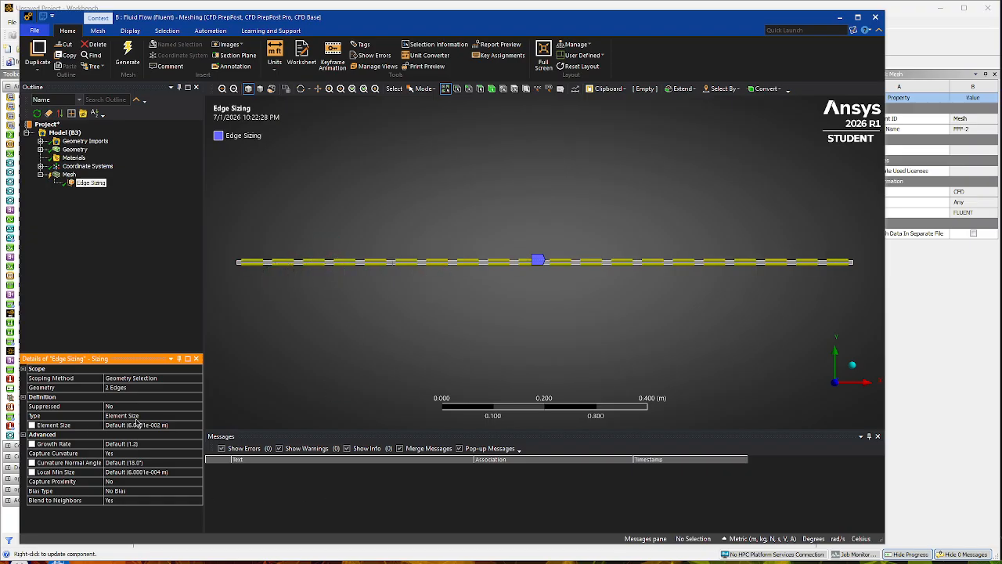
- Define the edge sizing by Number of Divisions, enter 700 divisions, and inspect their spacing along the channel
click(146, 416)
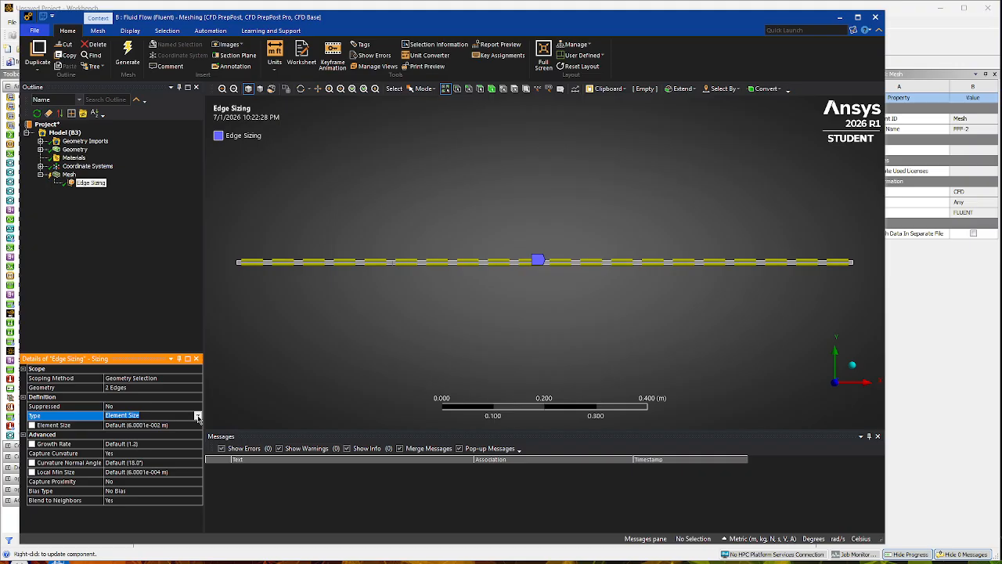
click(197, 416)
click(165, 431)
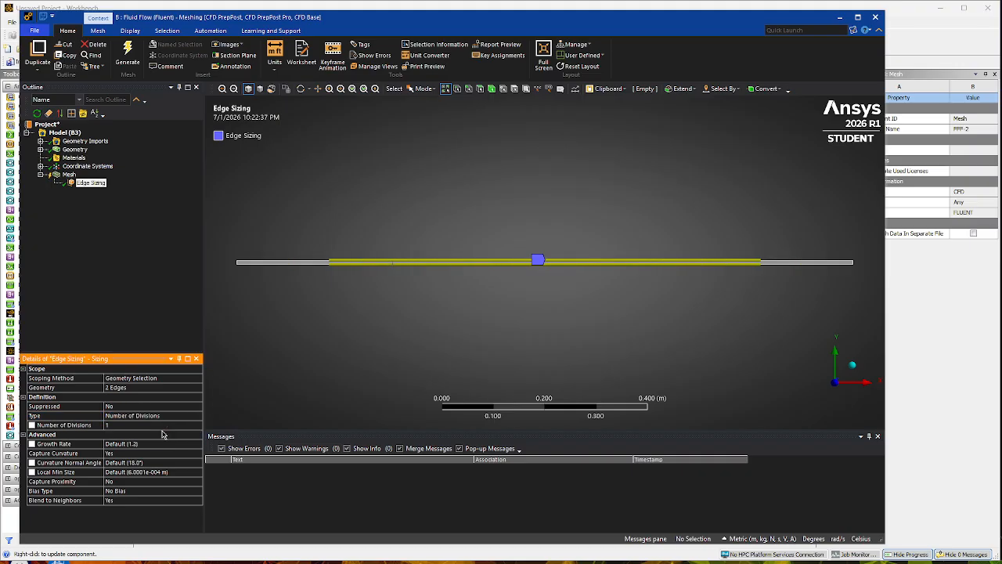
click(119, 425)
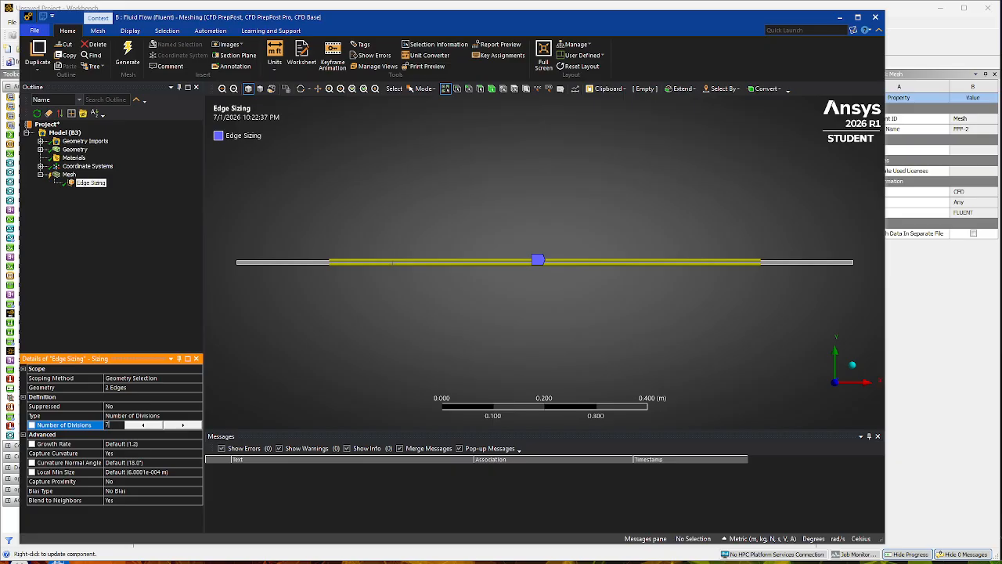
key(Return)
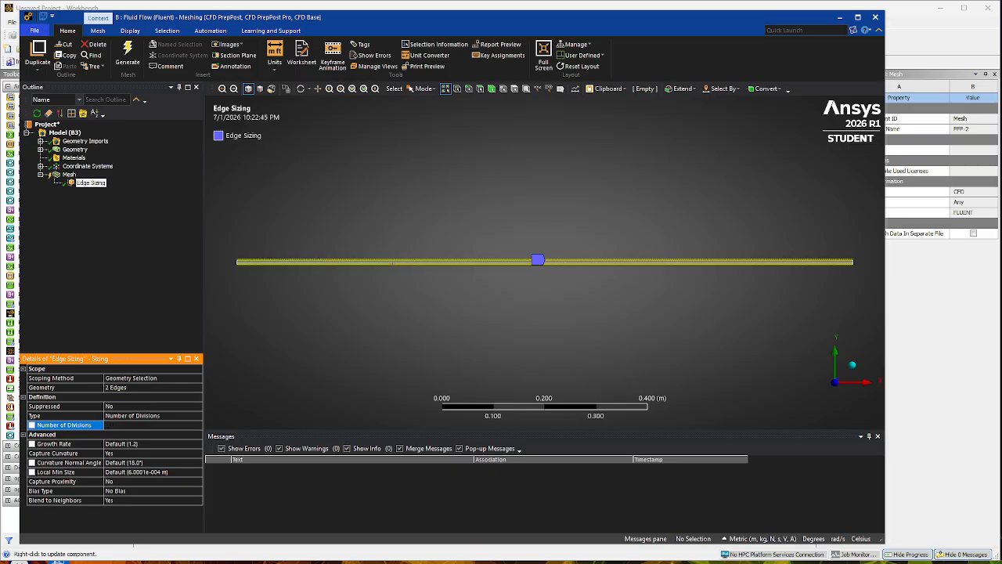
scroll(313, 262, up, 8)
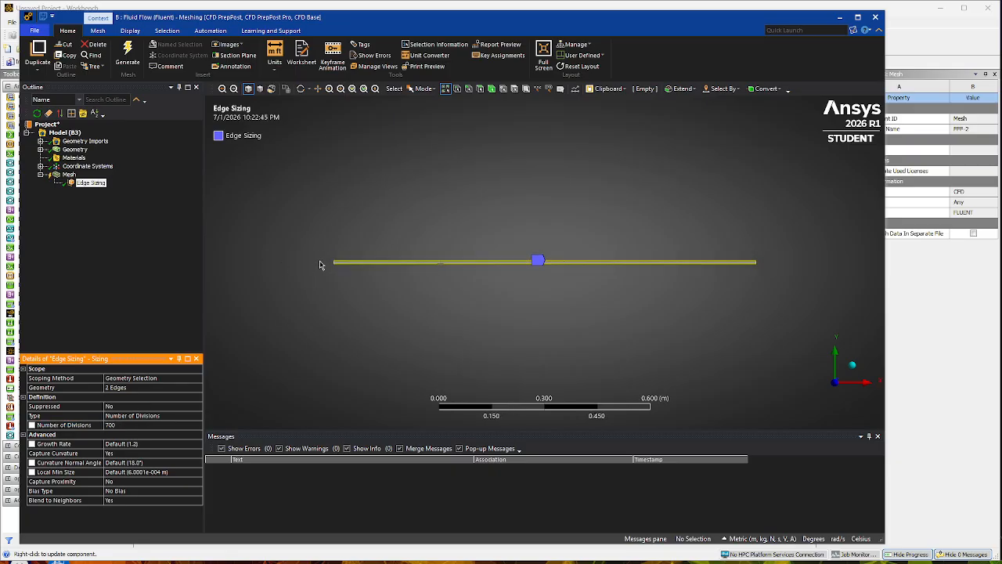
scroll(360, 251, up, 9)
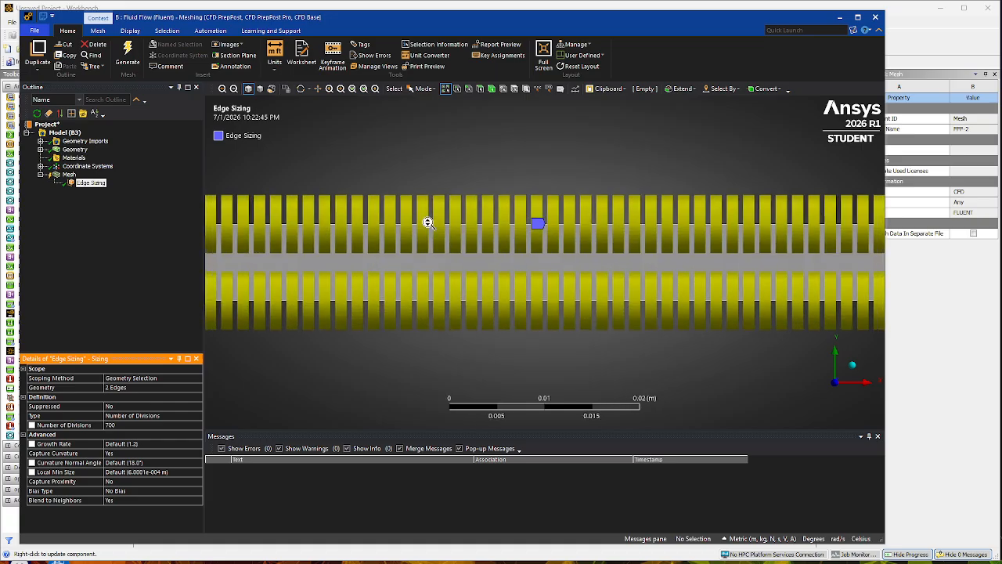
scroll(484, 215, down, 12)
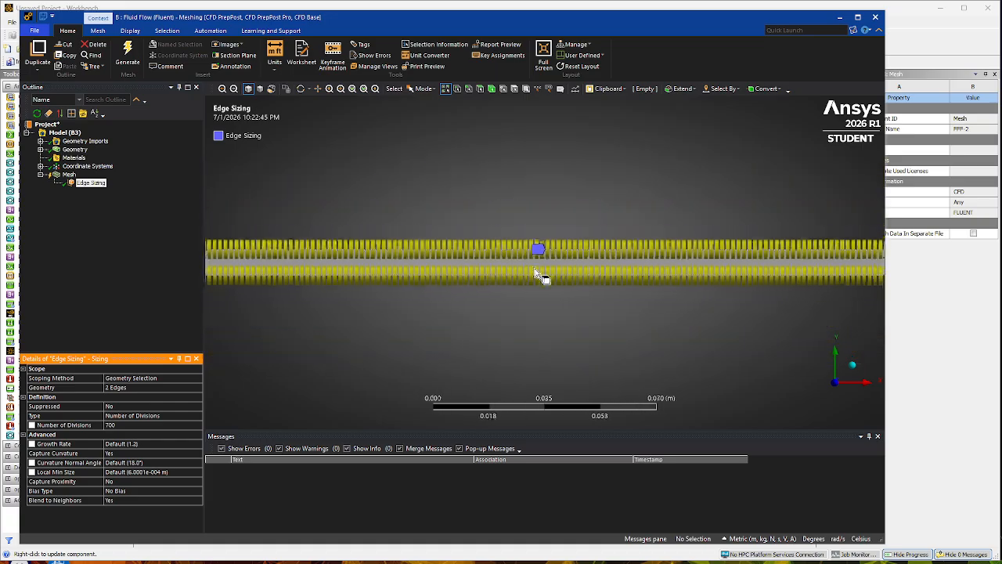
scroll(548, 273, down, 3)
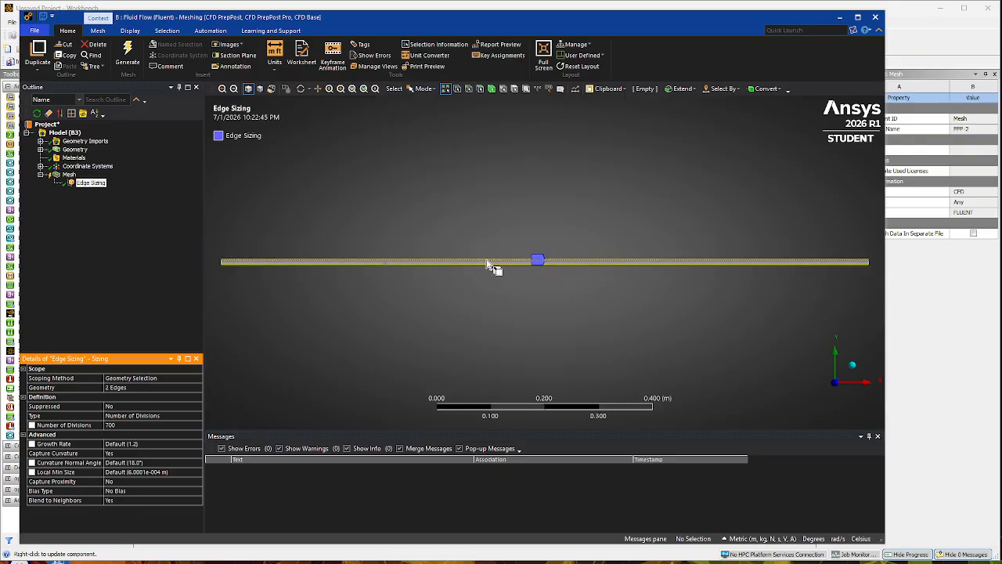
- Set the edge sizing's number of divisions to 100
click(123, 424)
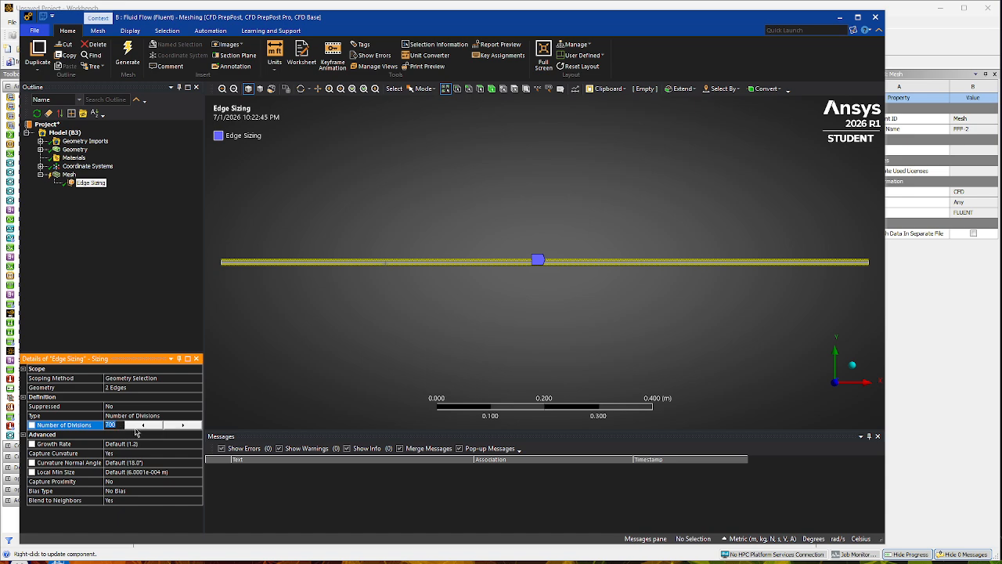
text(100)
key(Return)
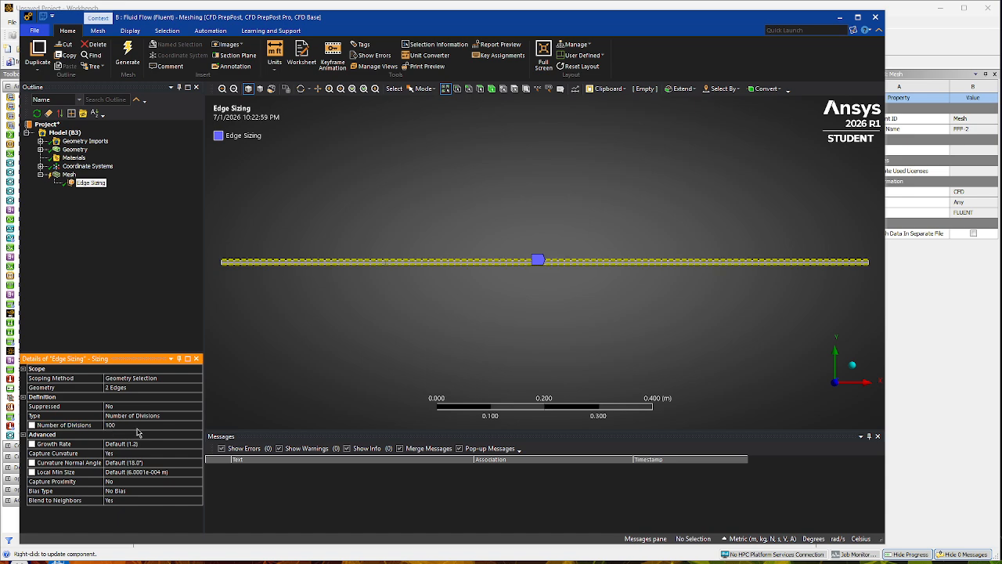
- Set the edge sizing to 1000 divisions and inspect the spacing along the long edges
click(140, 425)
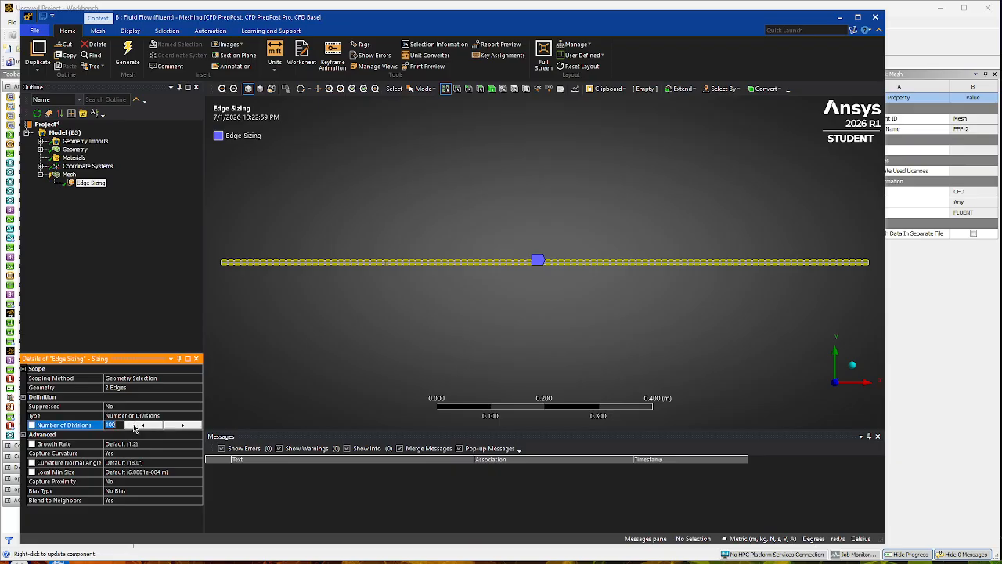
text(1000)
key(Return)
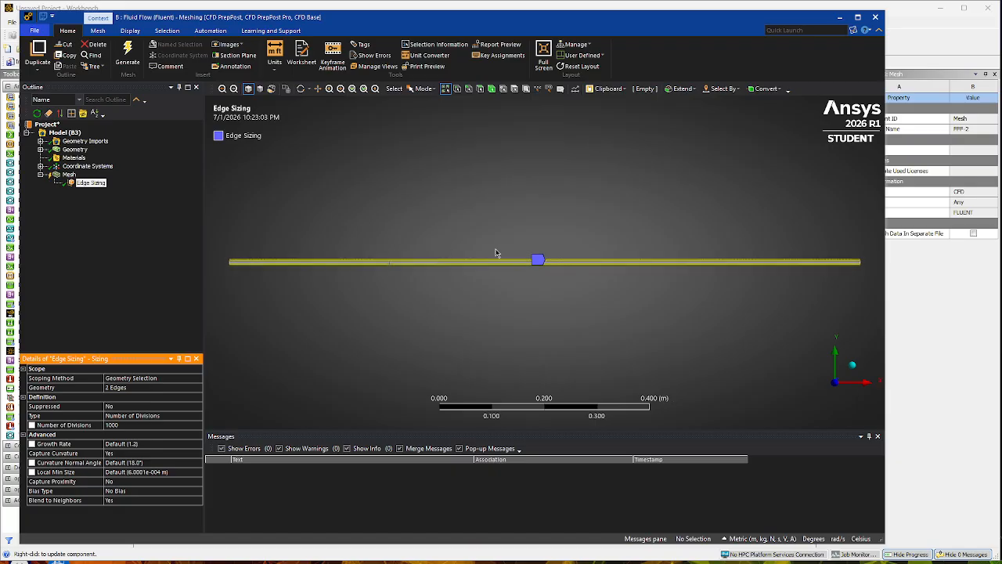
scroll(526, 248, up, 6)
scroll(527, 249, down, 4)
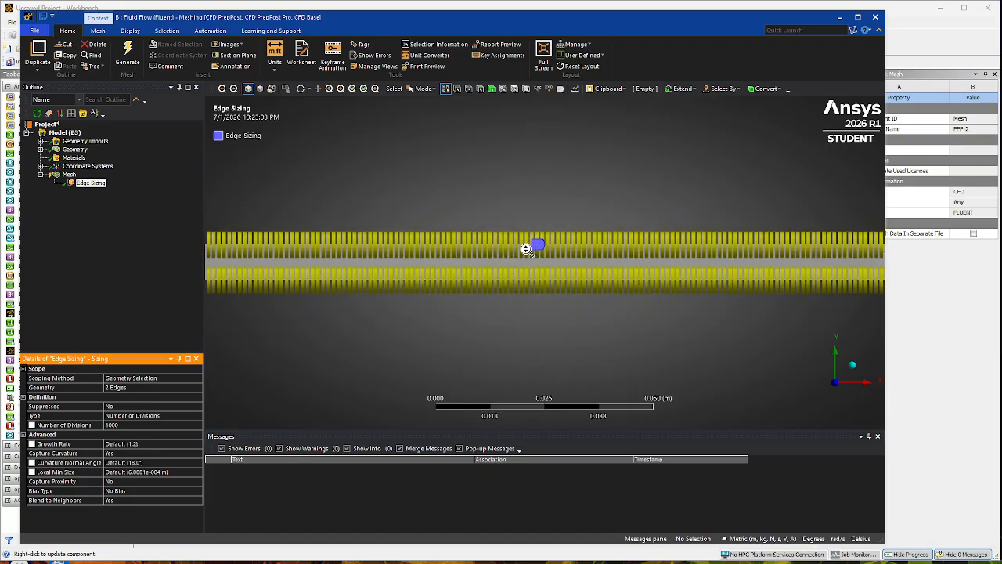
scroll(525, 253, down, 2)
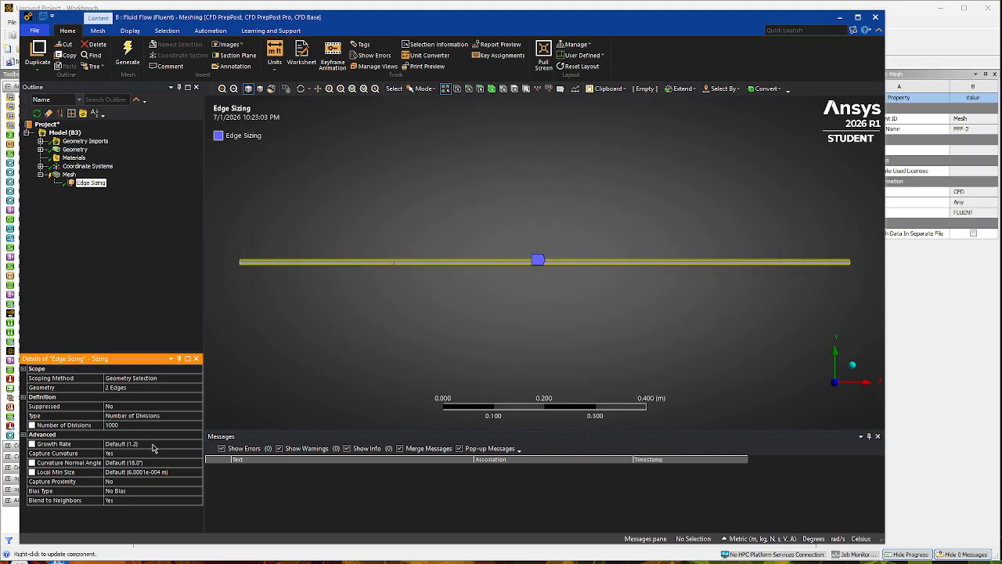
- Turn off curvature capture for the long-edge sizing and set its behavior to Hard
click(141, 454)
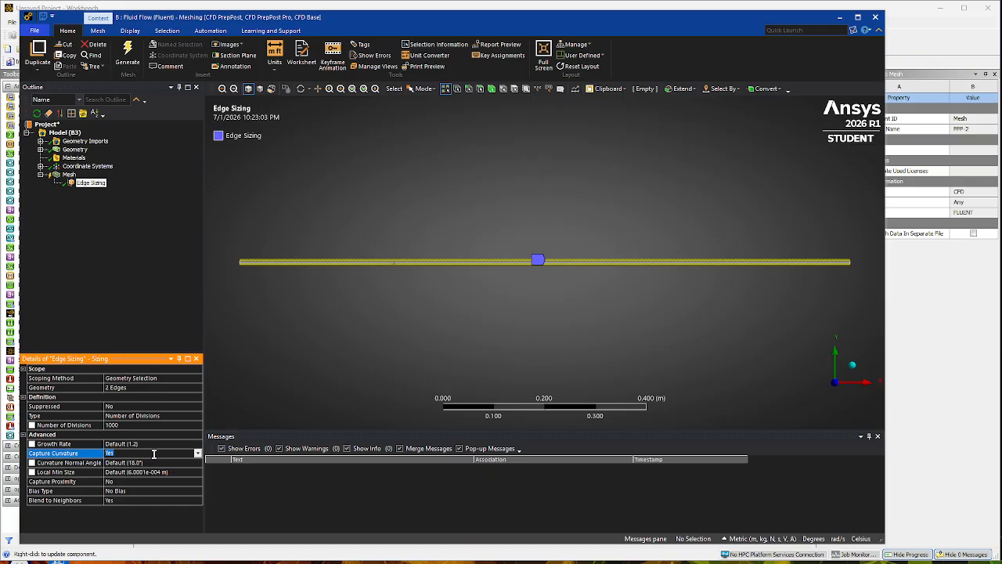
click(198, 455)
click(144, 468)
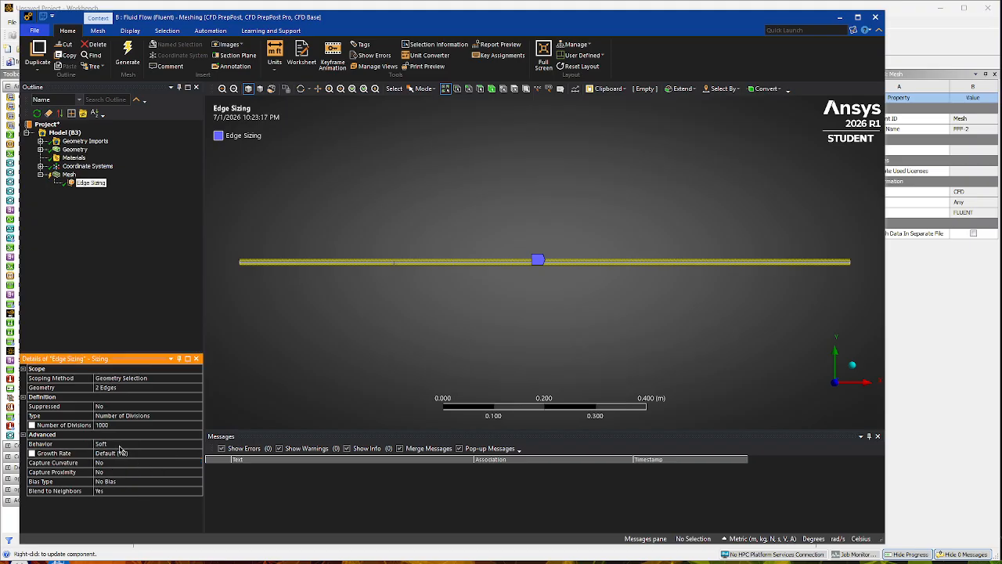
click(183, 446)
click(199, 446)
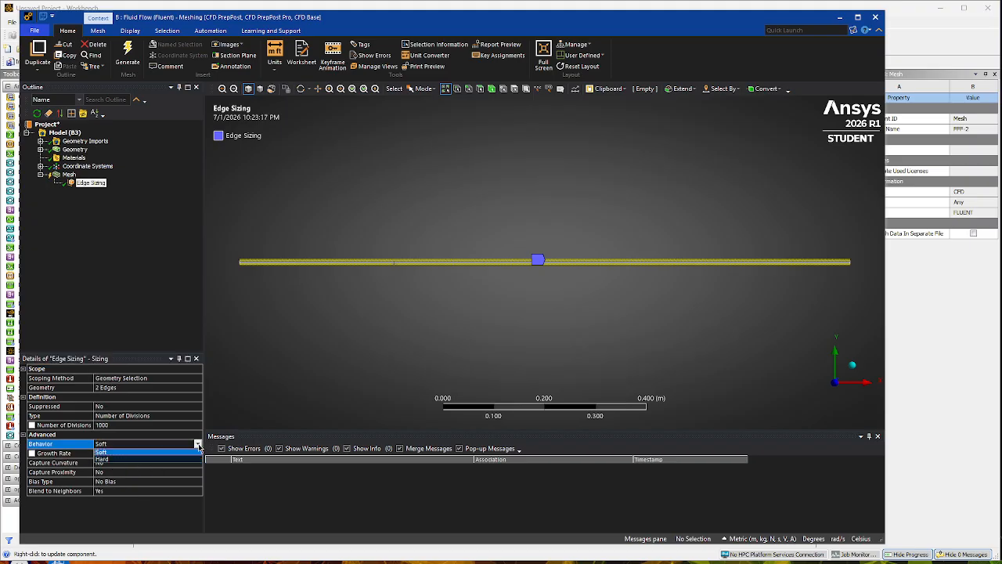
click(142, 462)
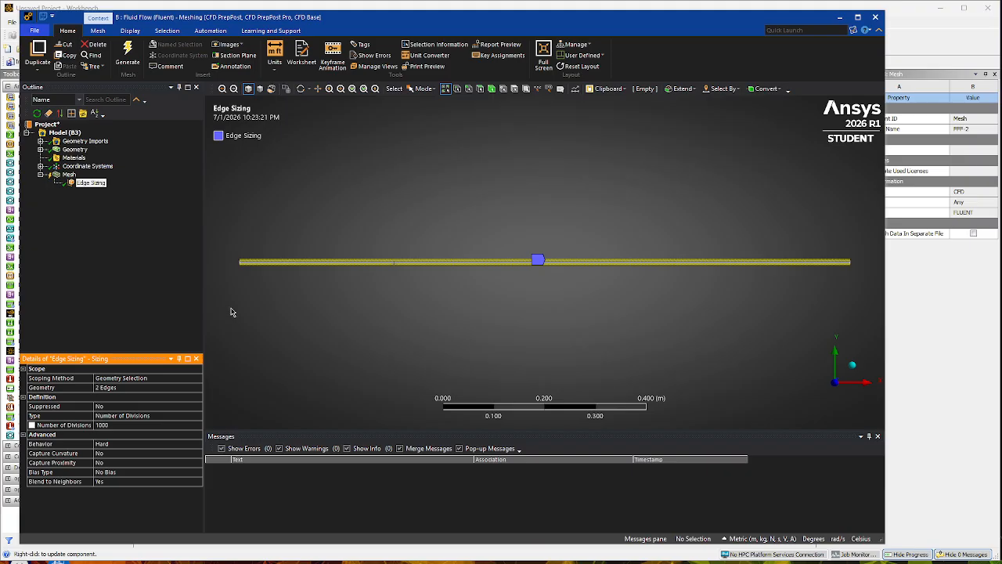
click(113, 240)
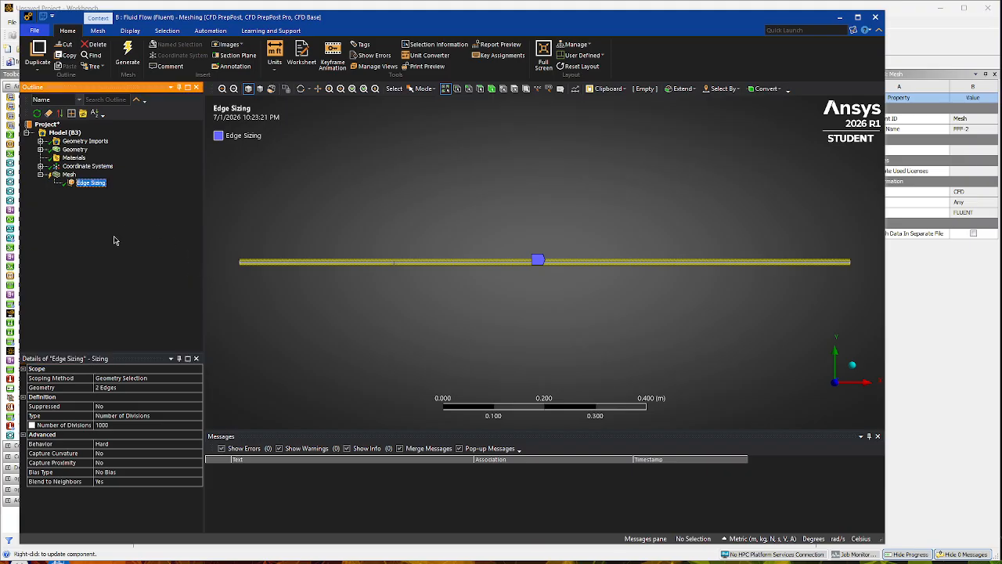
- Insert a second sizing control on the mesh
right_click(68, 175)
mouse_move(99, 182)
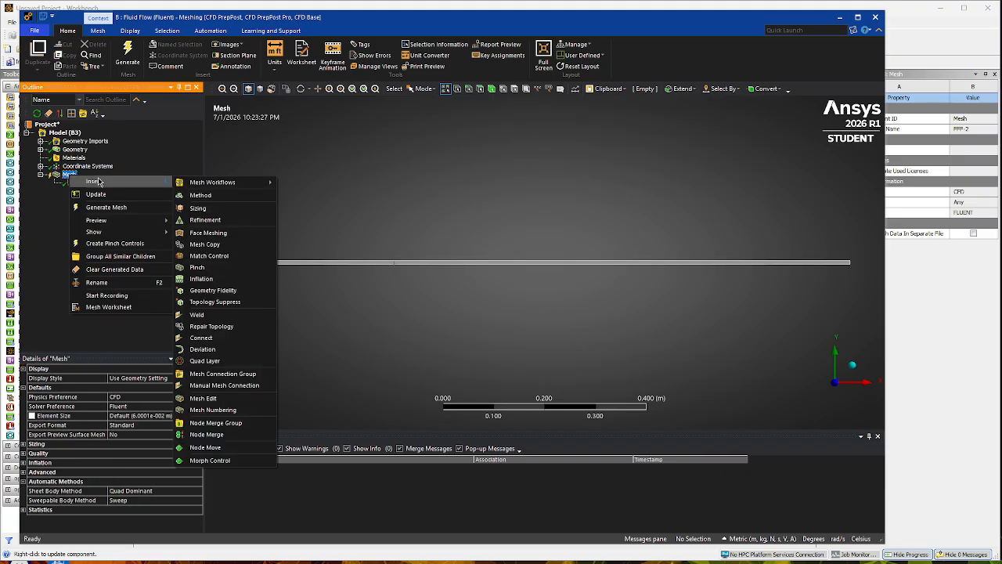
click(197, 209)
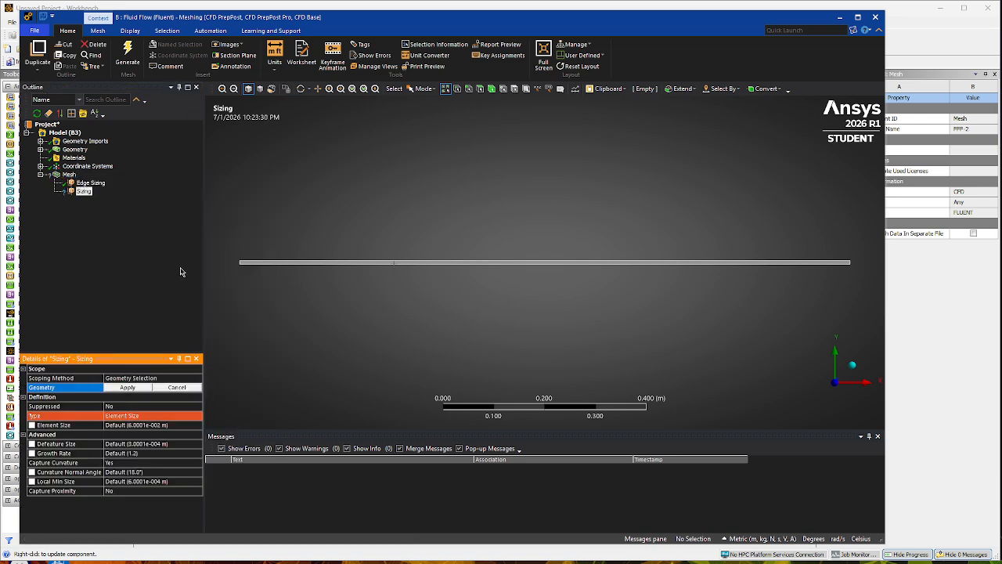
- Try to pick the channel's short edge at the origin end as the first edge of the new sizing
click(242, 266)
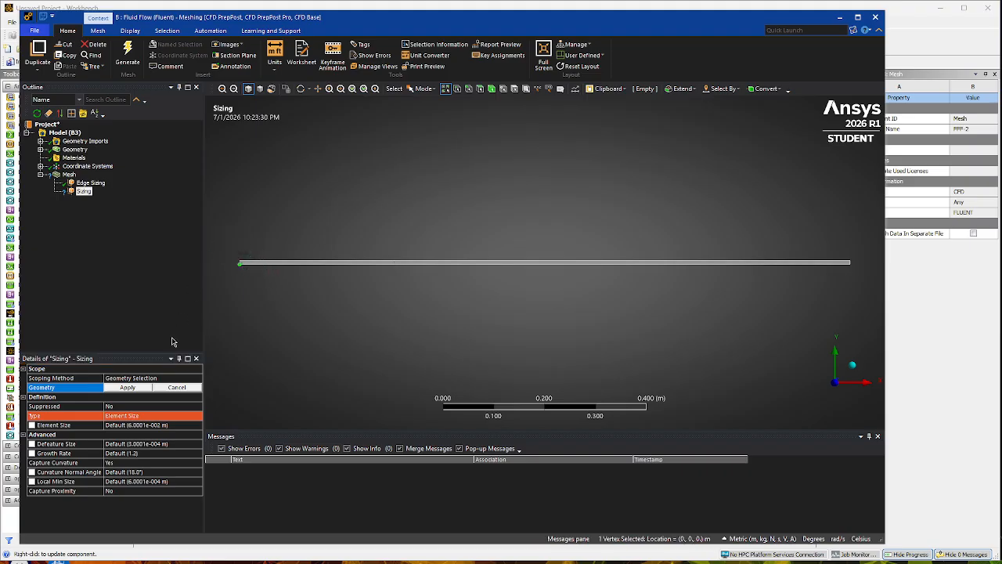
click(233, 282)
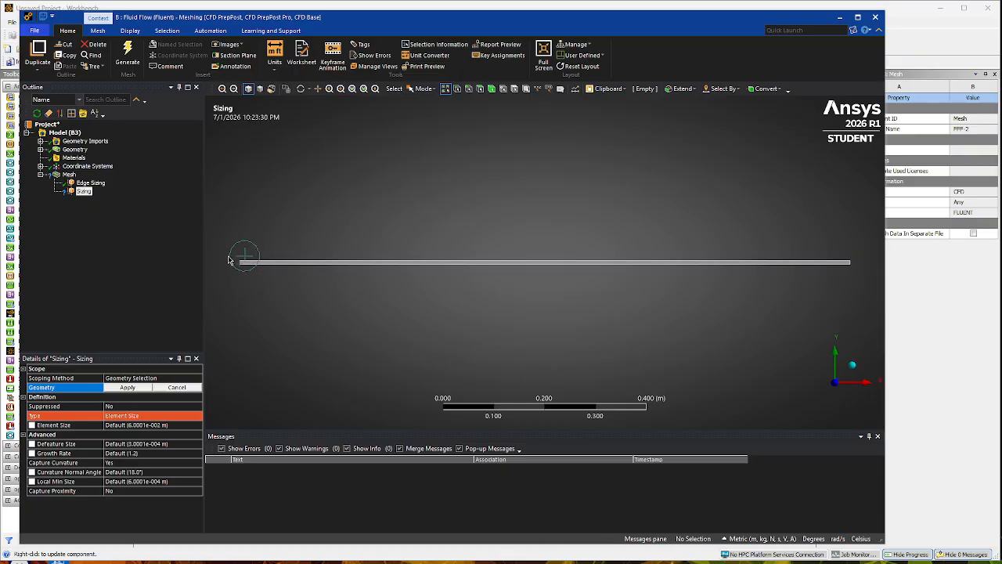
scroll(231, 266, down, 1)
scroll(231, 265, up, 2)
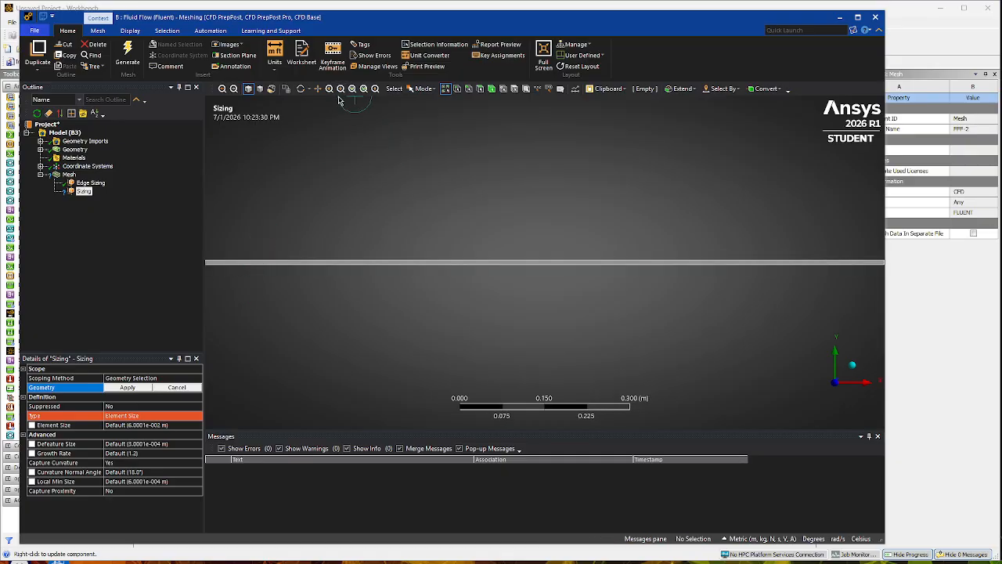
scroll(347, 217, down, 1)
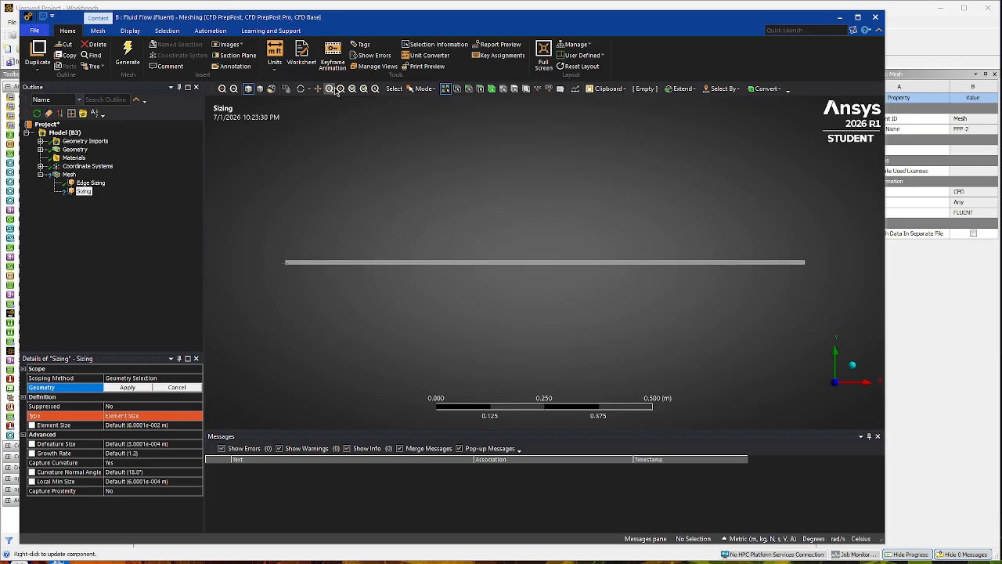
click(340, 92)
drag(268, 230, 306, 275)
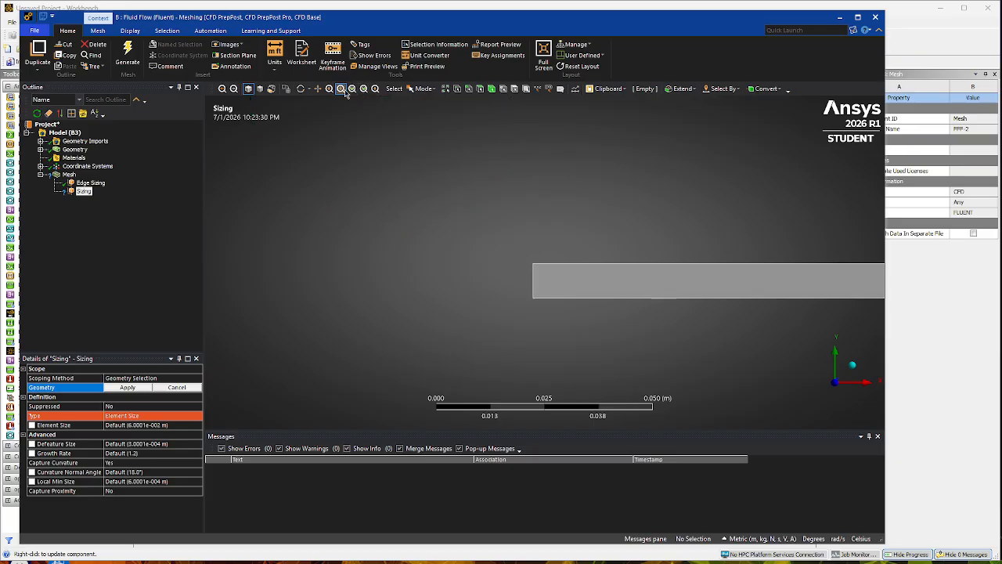
click(421, 88)
click(435, 100)
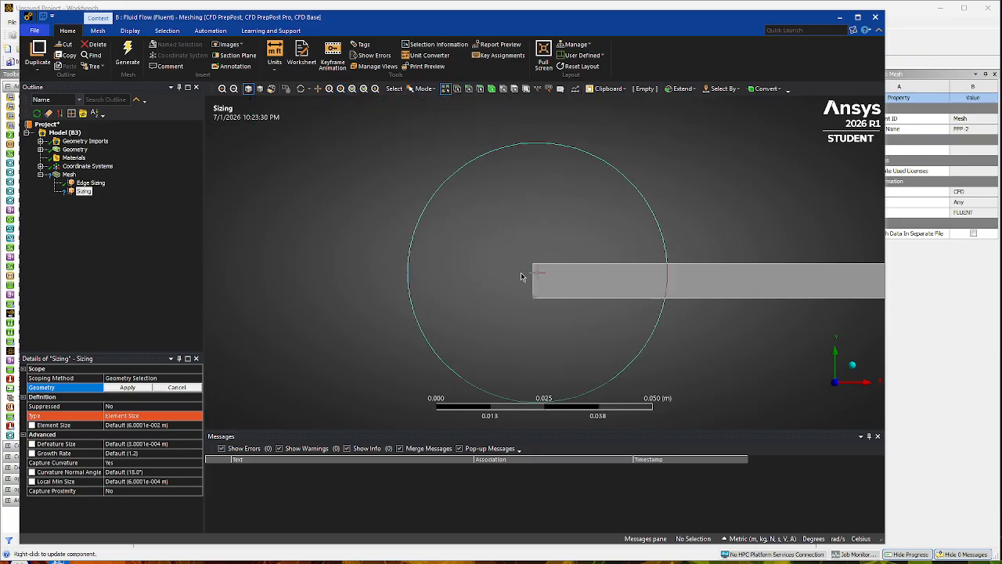
click(533, 280)
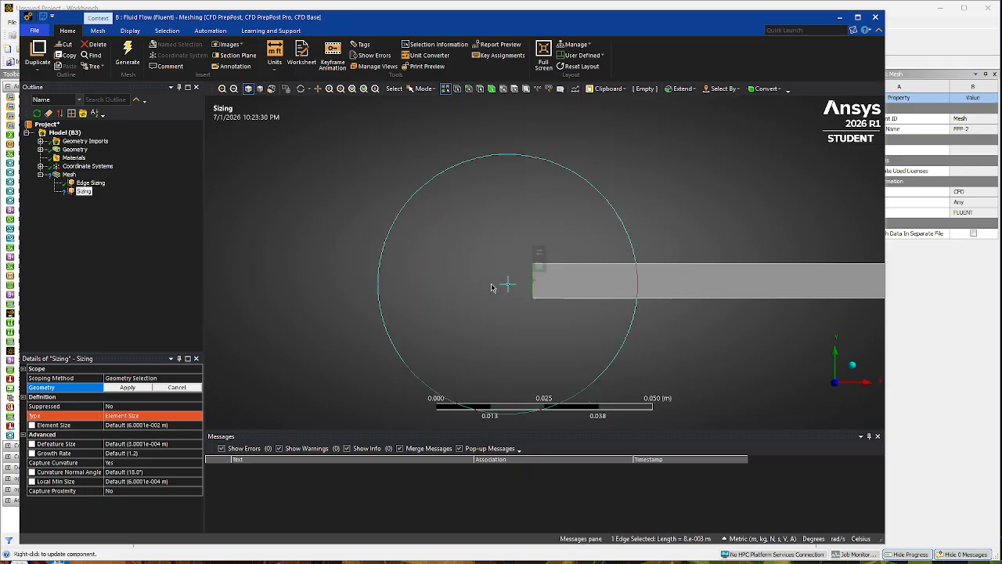
- Select the short edge at the channel end away from the origin for the new sizing
scroll(495, 256, down, 10)
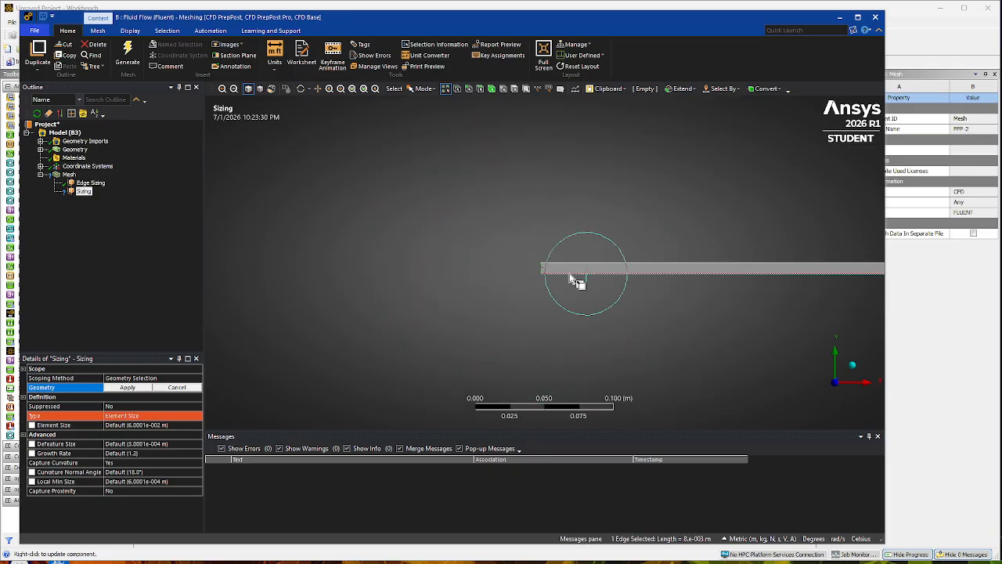
scroll(652, 268, down, 3)
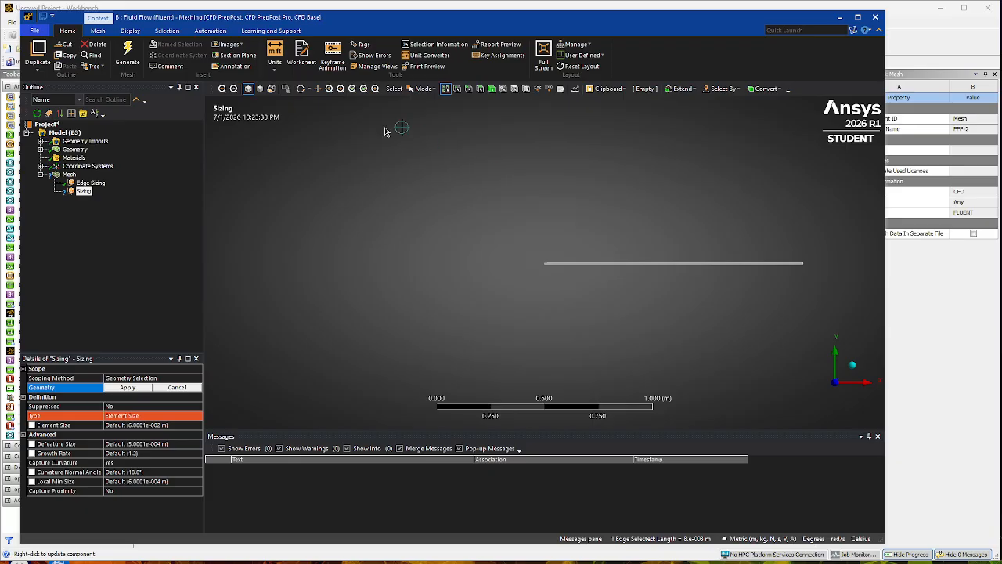
click(342, 89)
drag(793, 253, 809, 275)
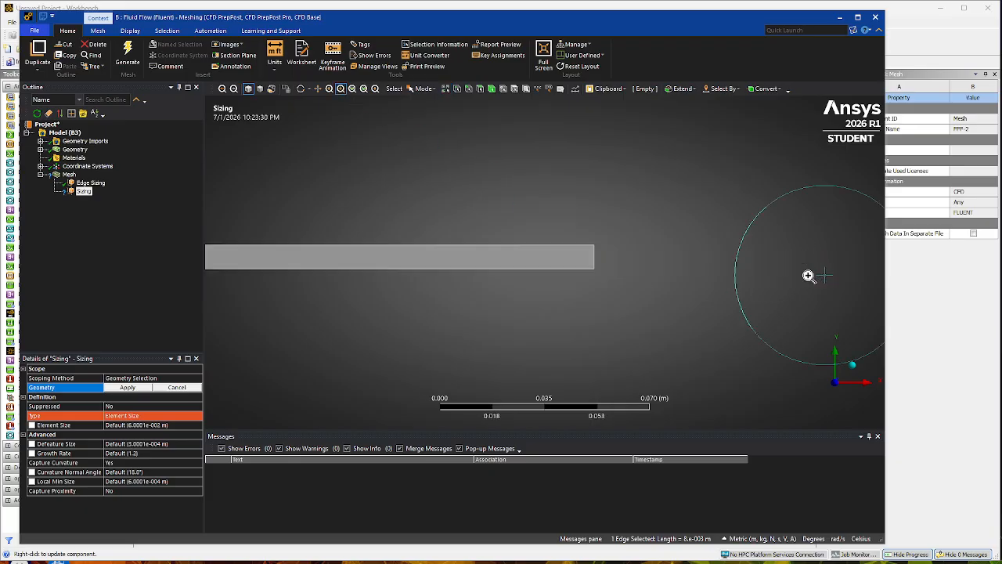
click(421, 89)
click(435, 100)
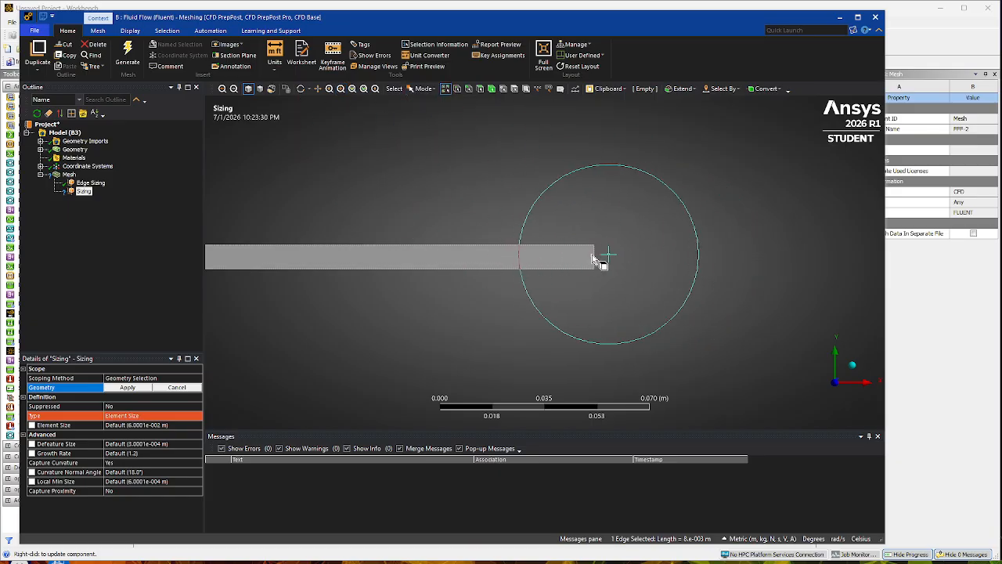
click(599, 262)
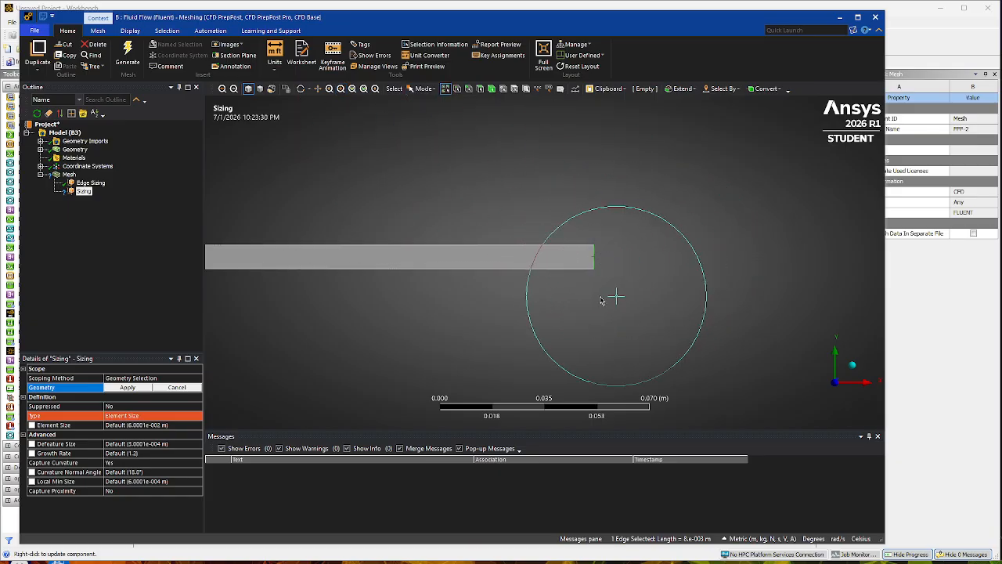
- Add the short edge at the origin end to the selection and apply both short edges as the sizing's geometry
scroll(501, 252, up, 5)
scroll(492, 252, down, 6)
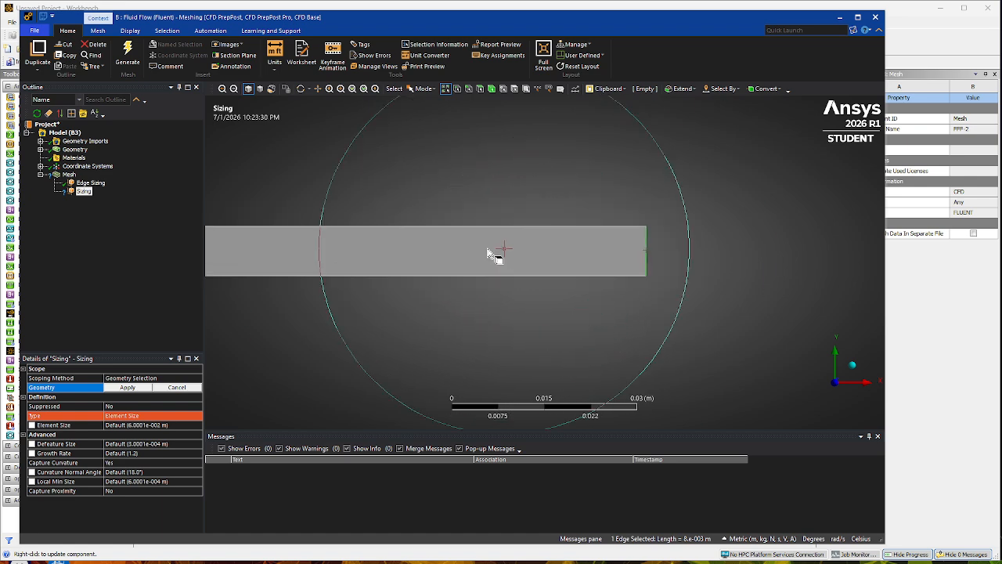
scroll(459, 252, down, 8)
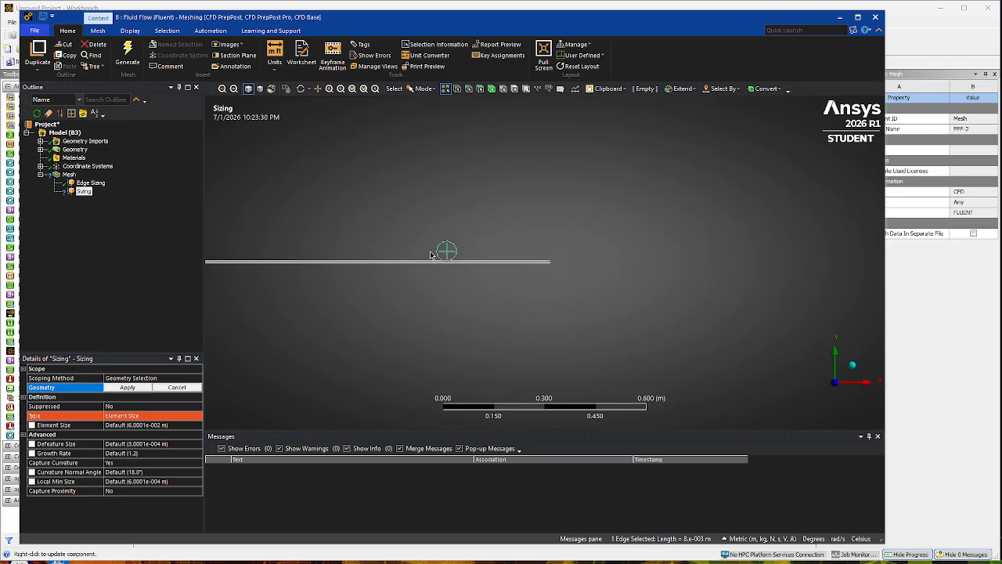
scroll(407, 245, down, 1)
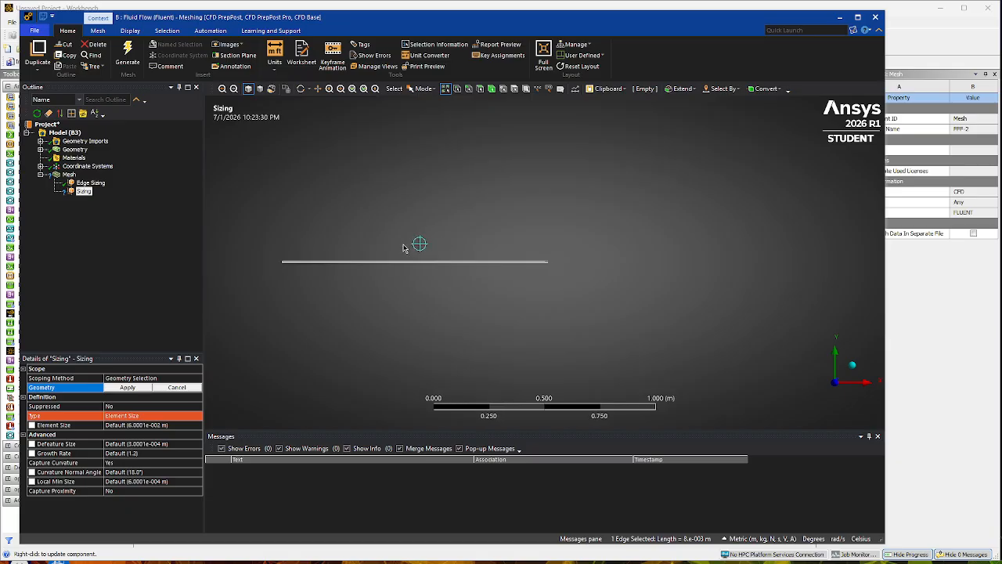
click(341, 88)
drag(274, 255, 296, 274)
click(420, 90)
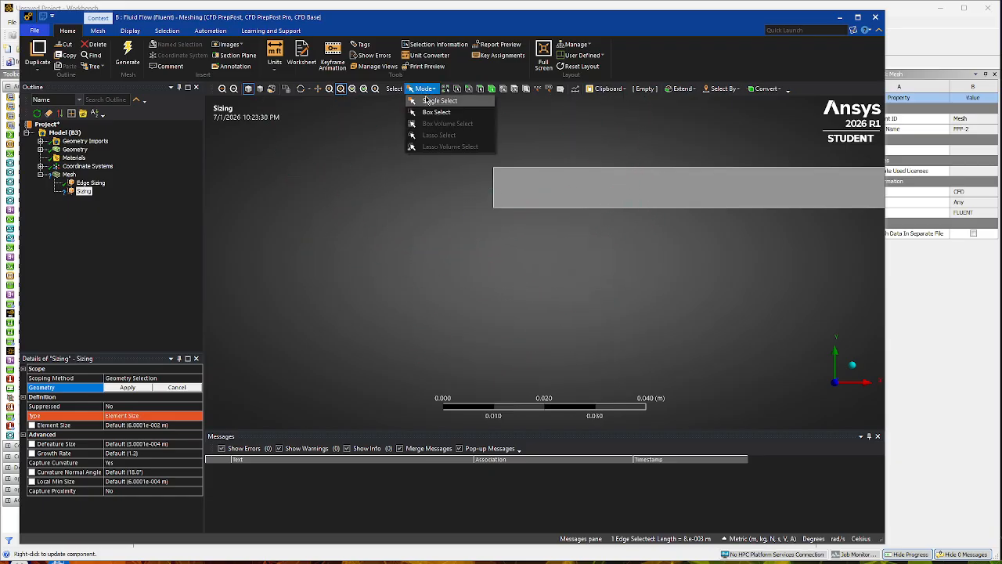
click(429, 100)
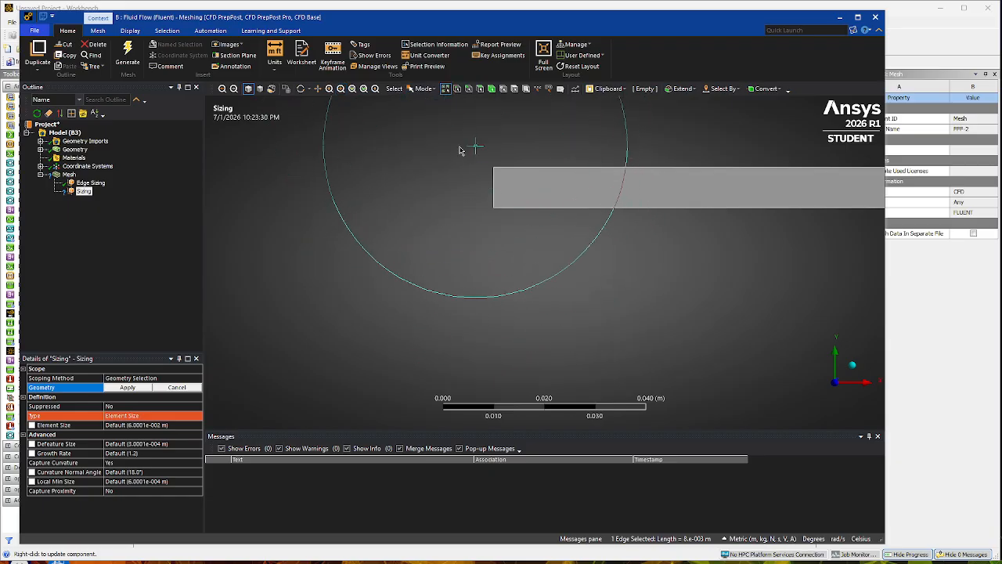
ctrl+click(494, 189)
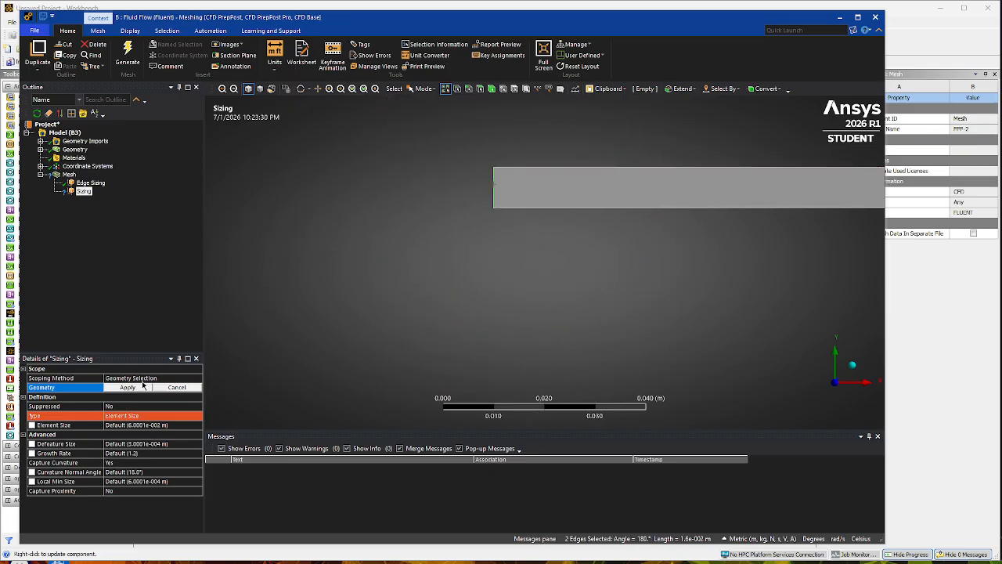
click(127, 388)
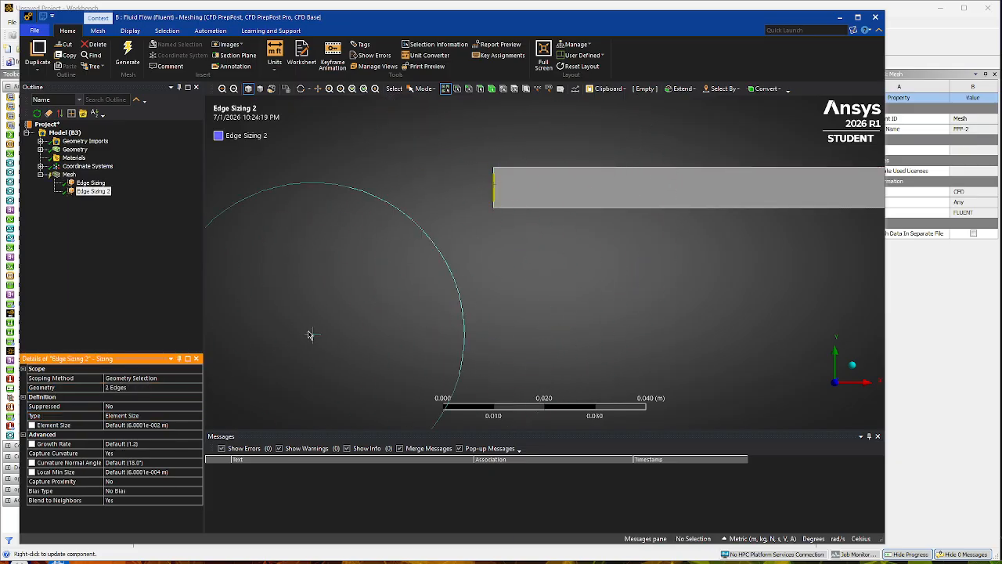
- Define the short-edge sizing by Number of Divisions and set it to 70 divisions
scroll(494, 192, down, 2)
scroll(496, 217, up, 4)
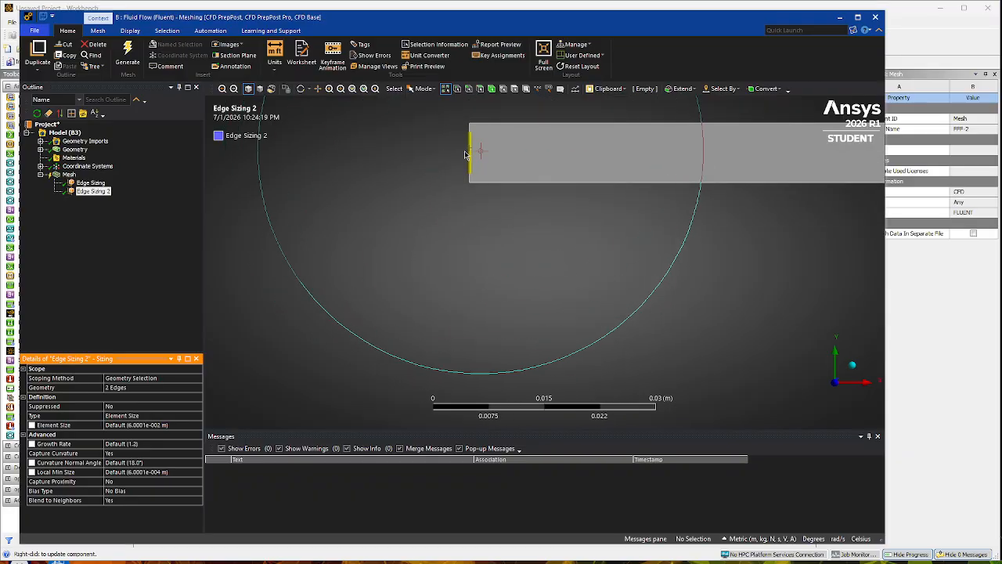
click(149, 419)
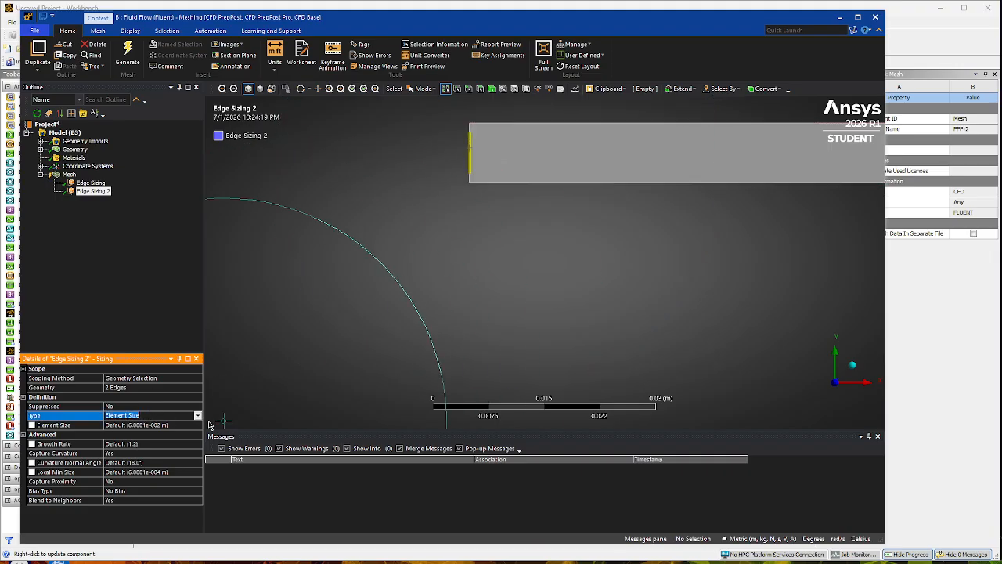
click(197, 416)
click(163, 432)
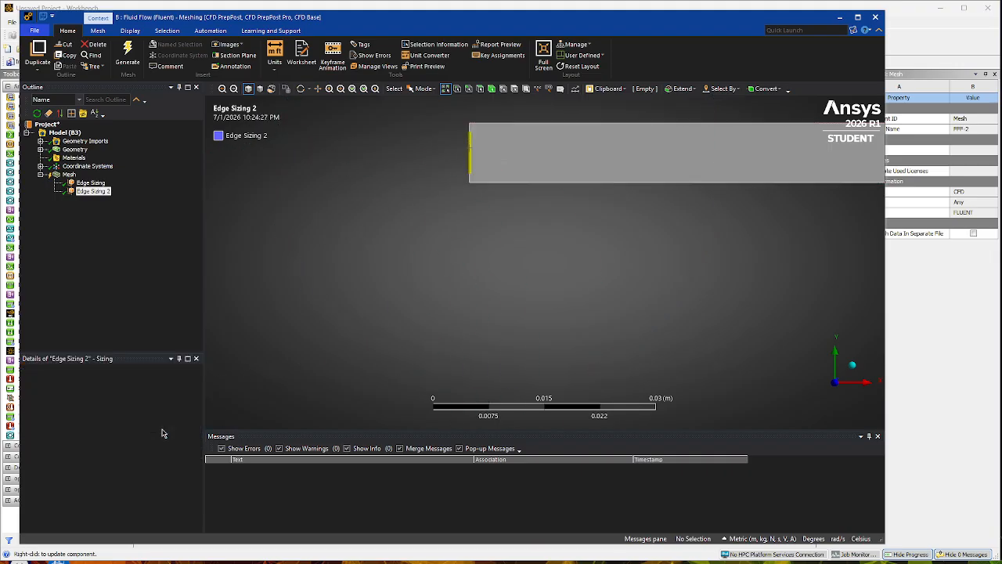
click(141, 425)
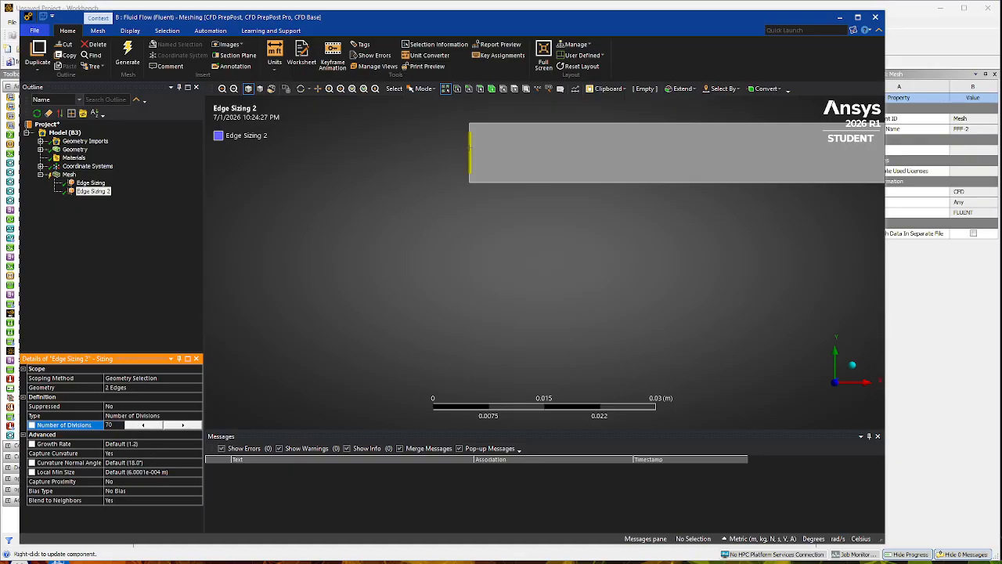
key(Return)
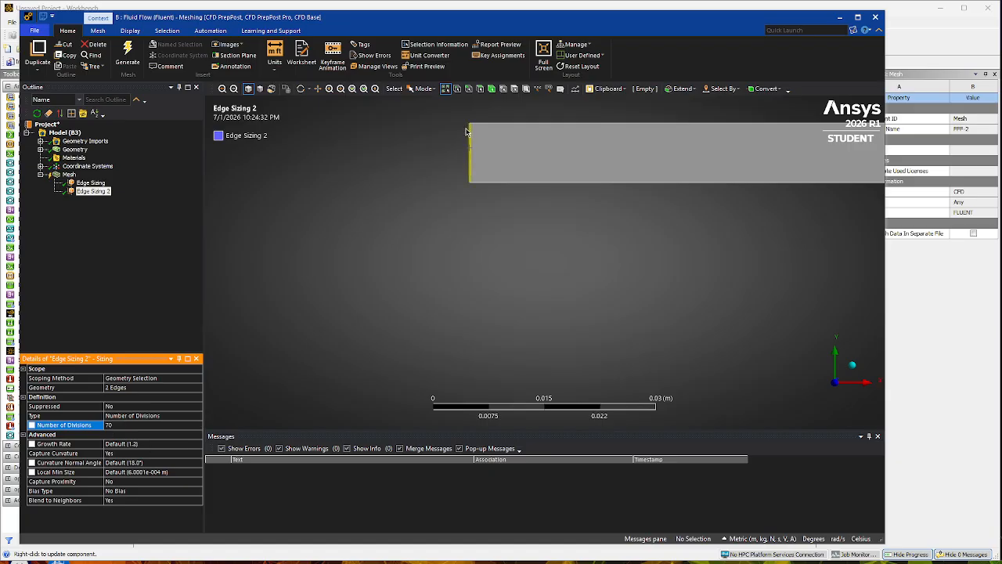
- Examine the division spacing along the channel's short edge at the origin end
scroll(466, 131, down, 2)
scroll(490, 178, up, 3)
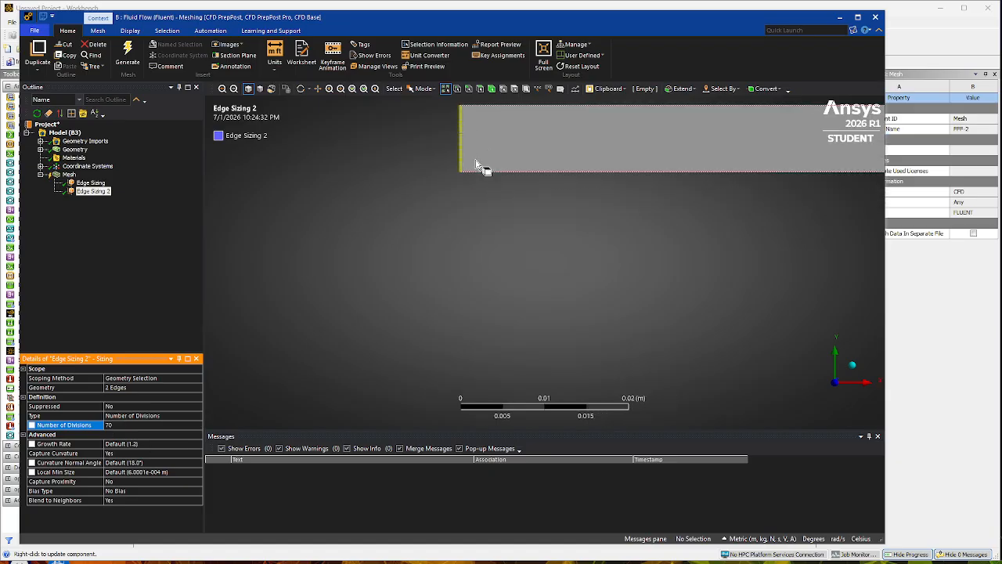
click(317, 89)
drag(362, 152, 364, 243)
scroll(461, 226, down, 2)
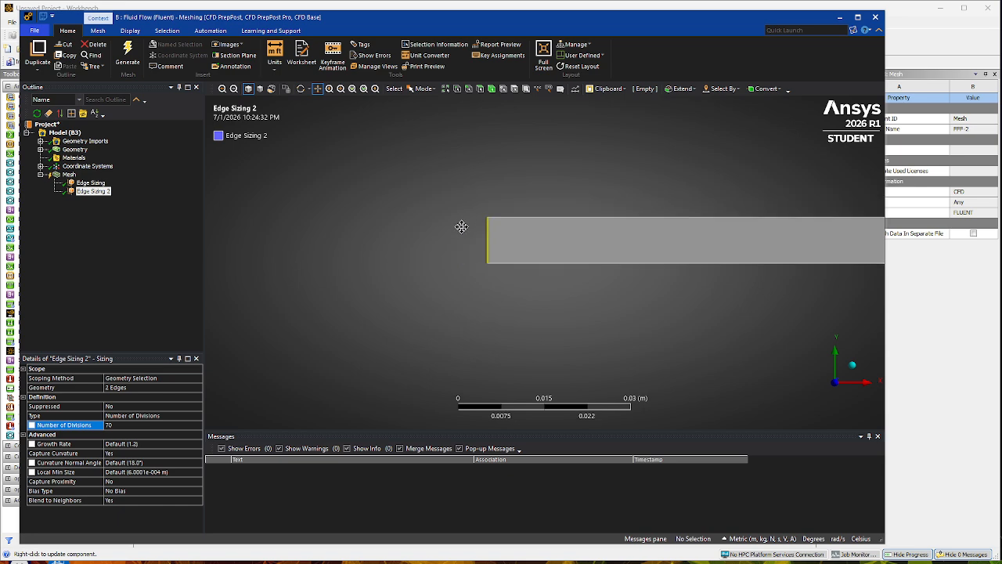
scroll(461, 226, up, 6)
drag(322, 180, 357, 230)
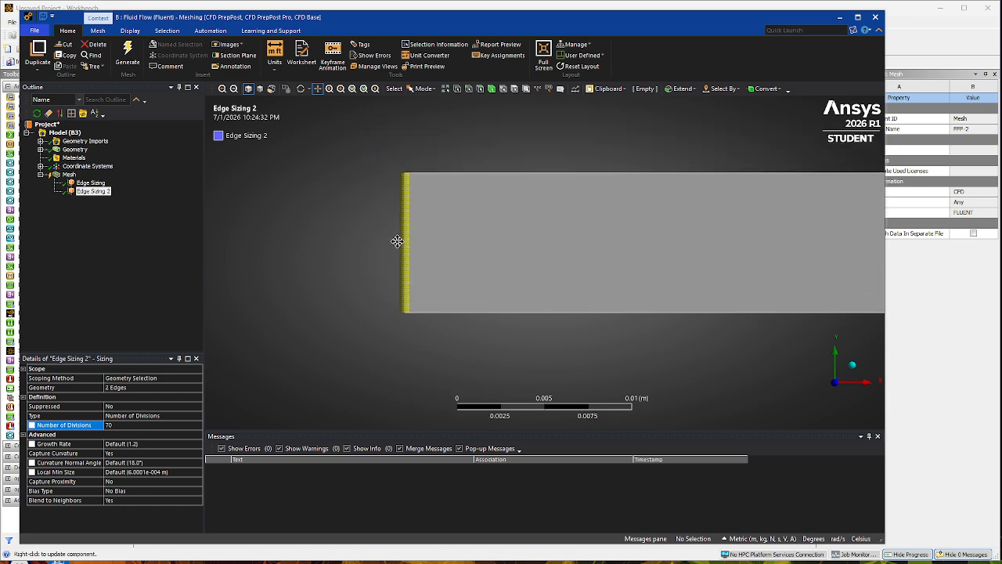
scroll(387, 236, up, 2)
scroll(582, 250, down, 8)
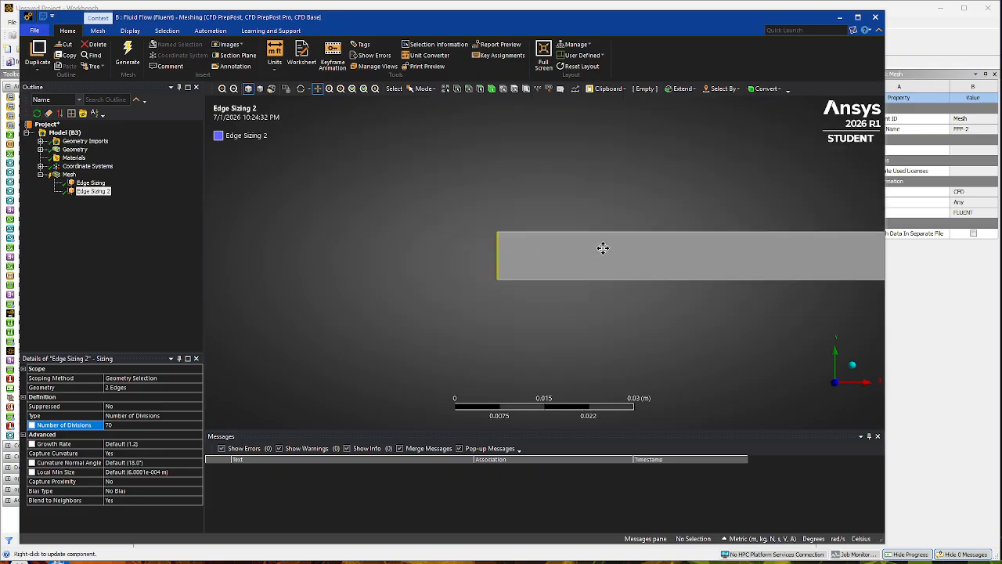
- Turn off Capture Curvature for the short-edge sizing and set its behavior to Hard
scroll(603, 249, down, 15)
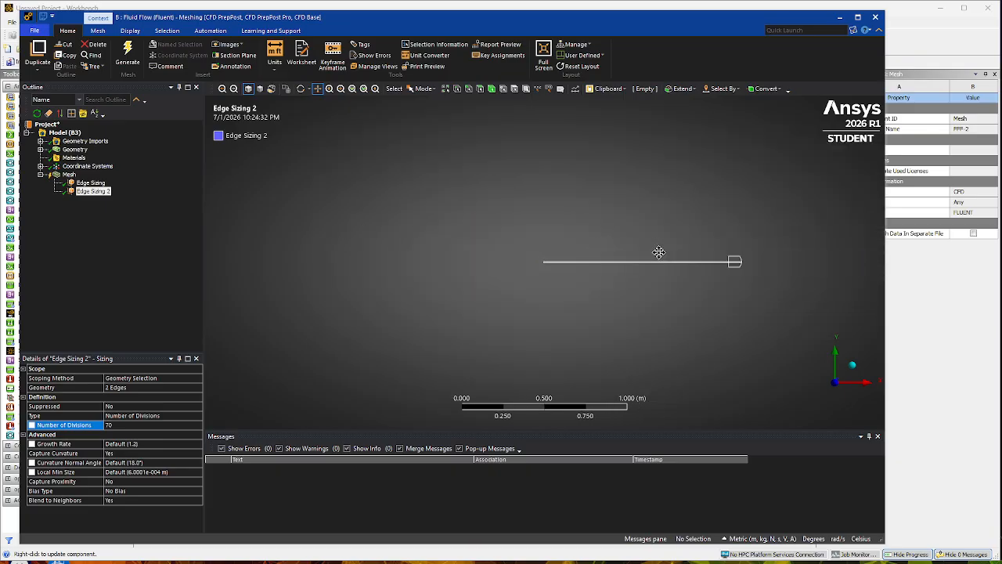
scroll(659, 252, up, 2)
drag(647, 222, 491, 212)
scroll(497, 237, down, 2)
scroll(501, 235, up, 5)
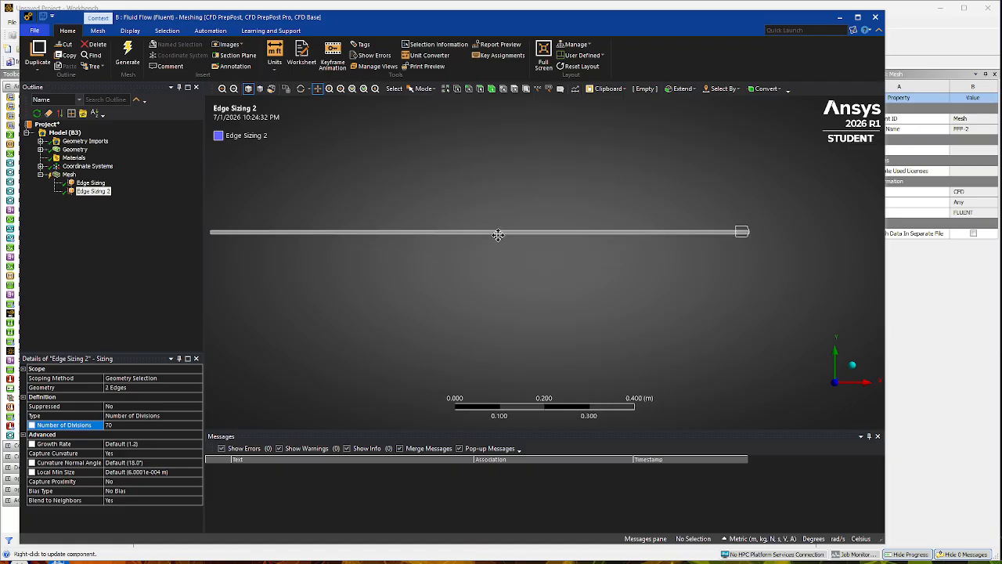
drag(463, 310, 463, 313)
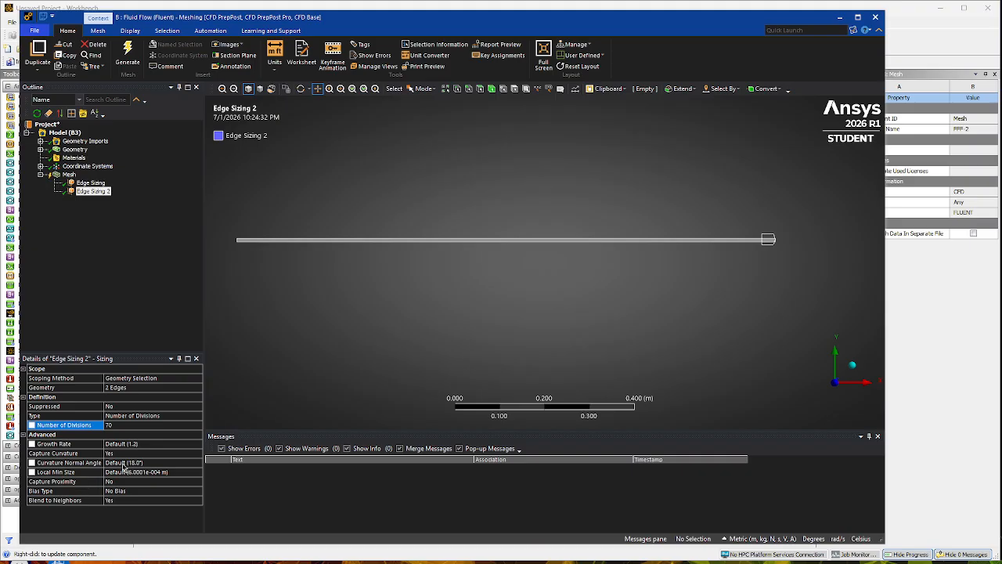
click(124, 452)
click(197, 453)
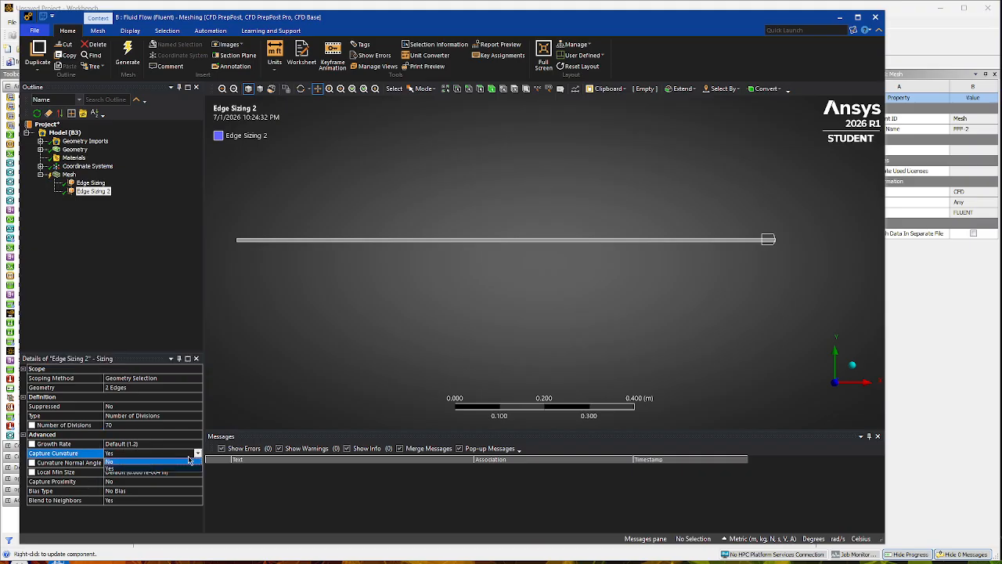
click(146, 467)
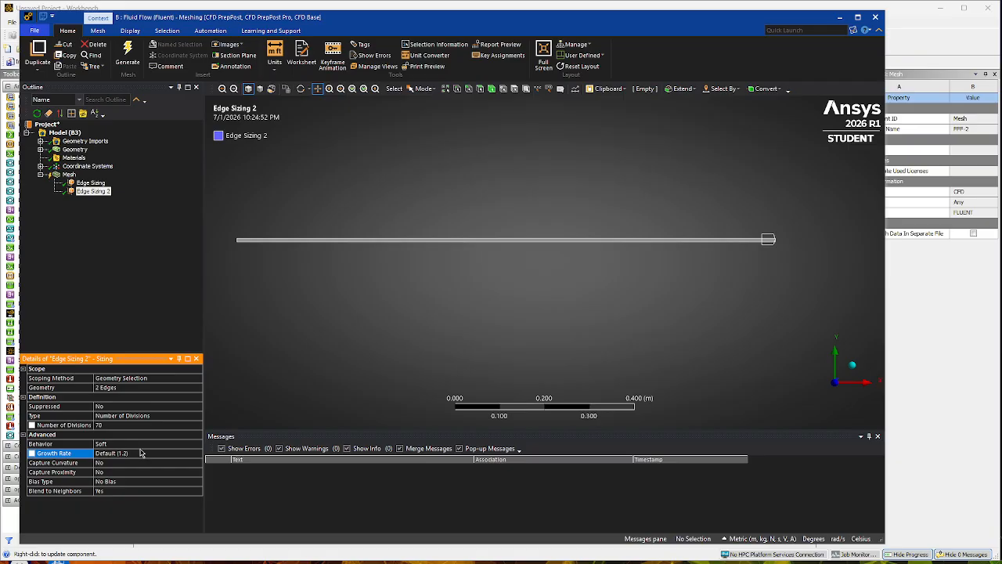
click(137, 444)
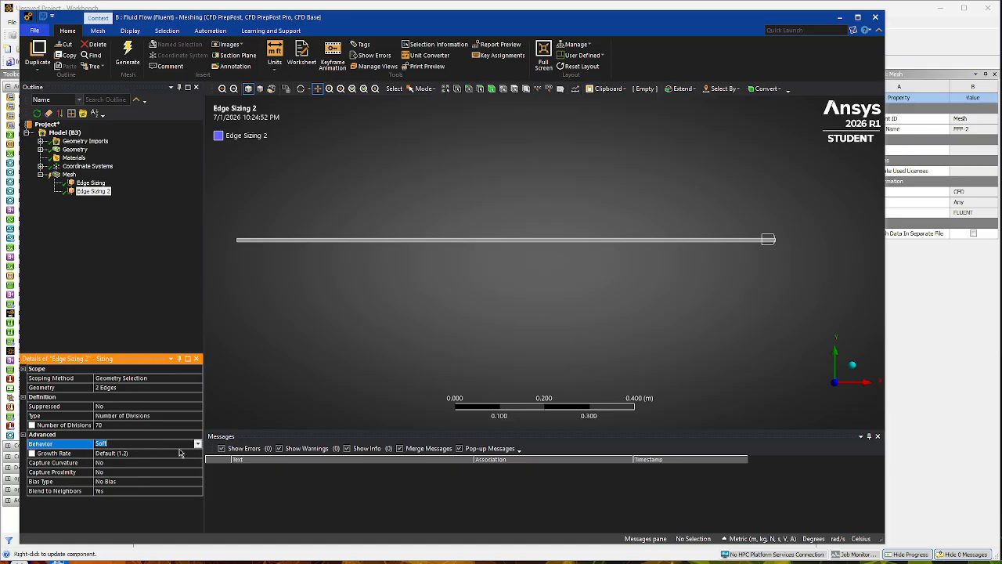
click(198, 444)
click(134, 461)
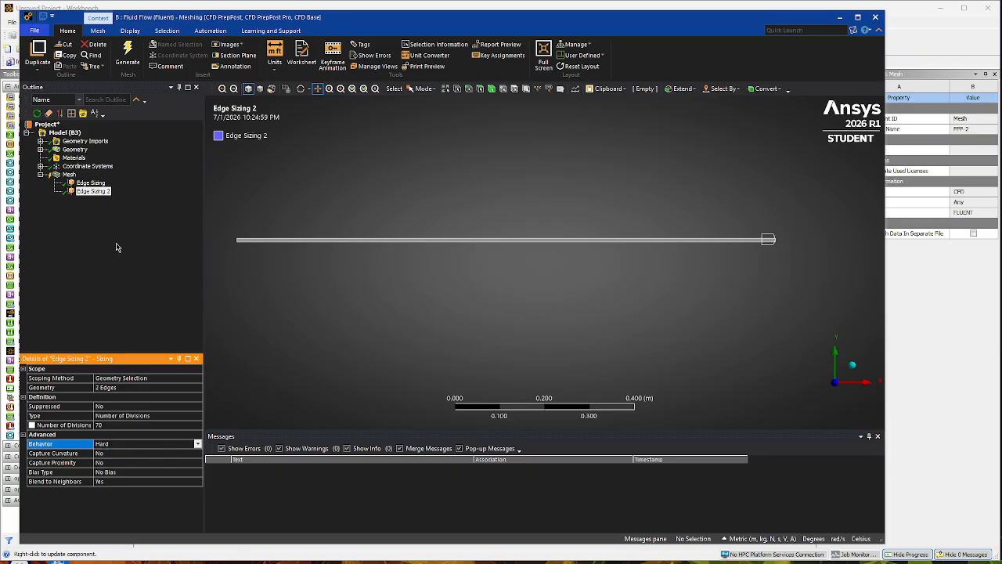
- Insert a Face Meshing control on the mesh and apply the channel face as its geometry
right_click(69, 174)
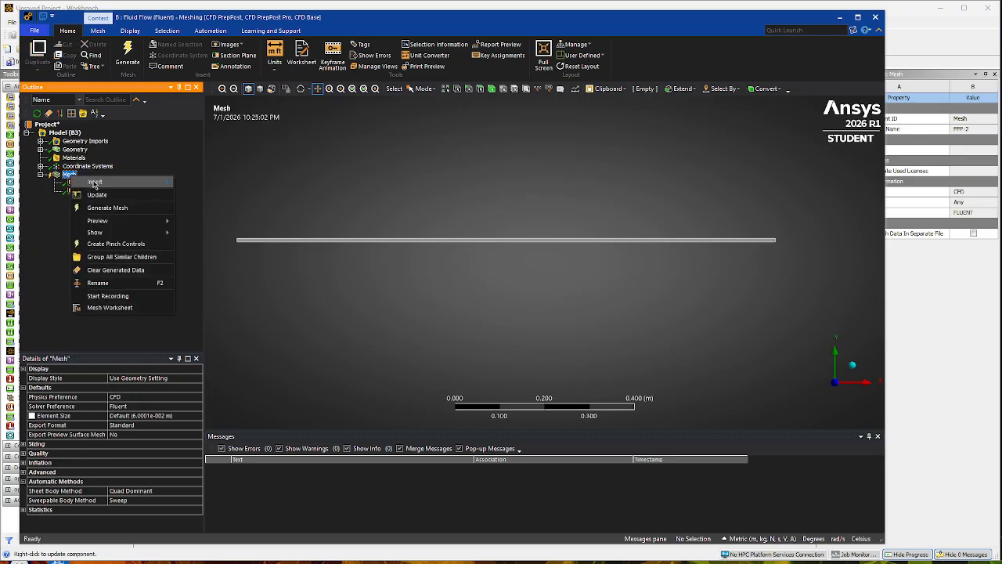
mouse_move(112, 185)
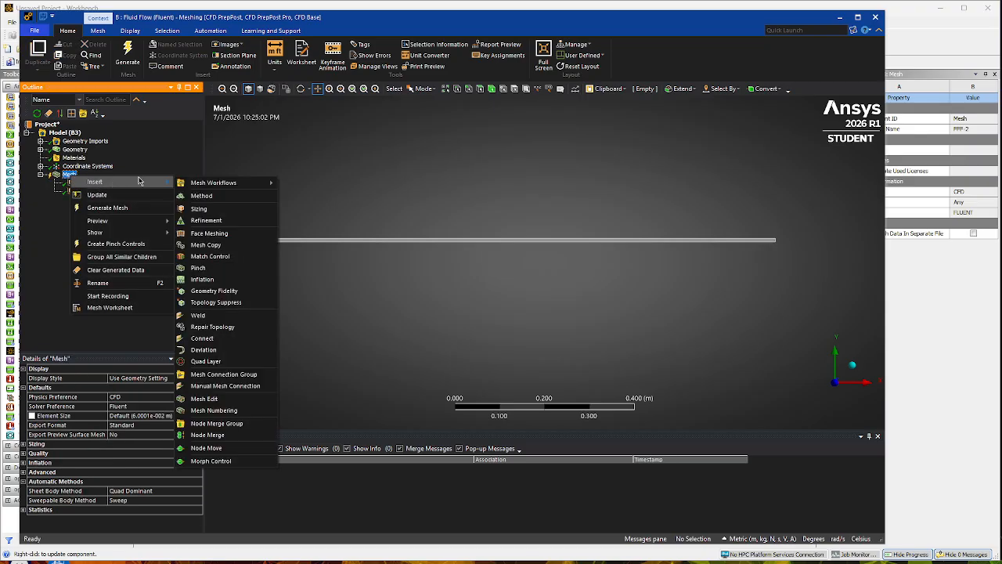
click(209, 233)
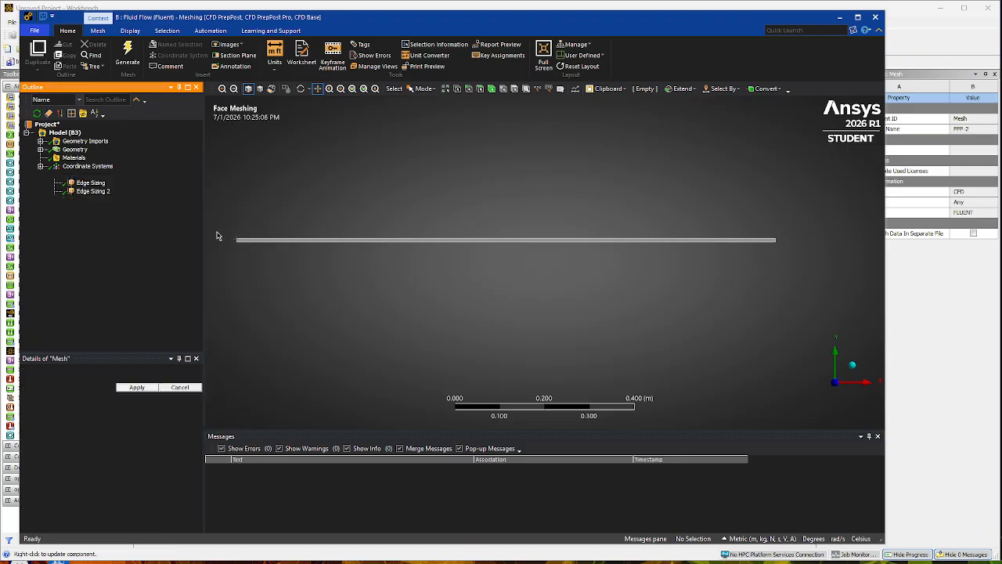
click(501, 245)
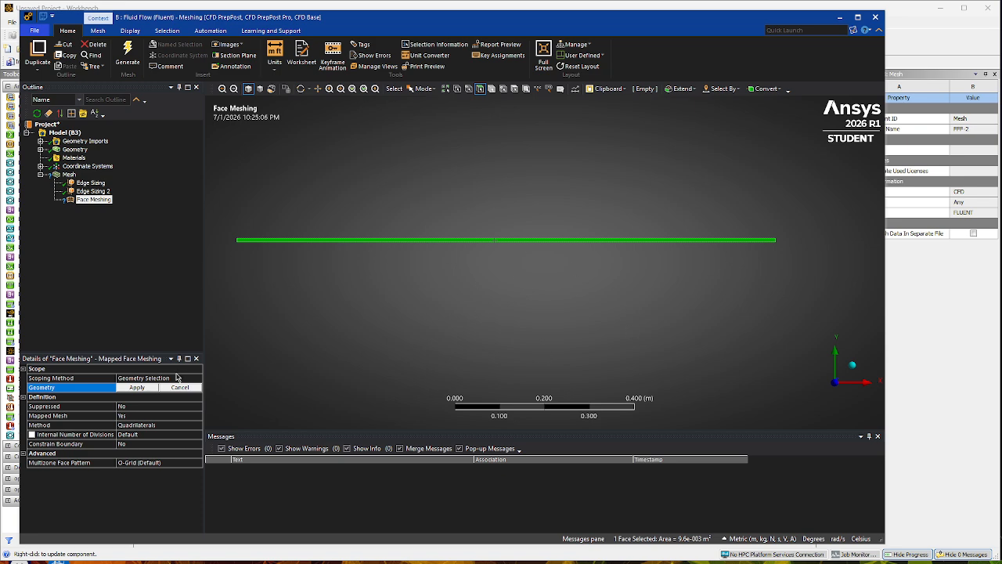
click(136, 387)
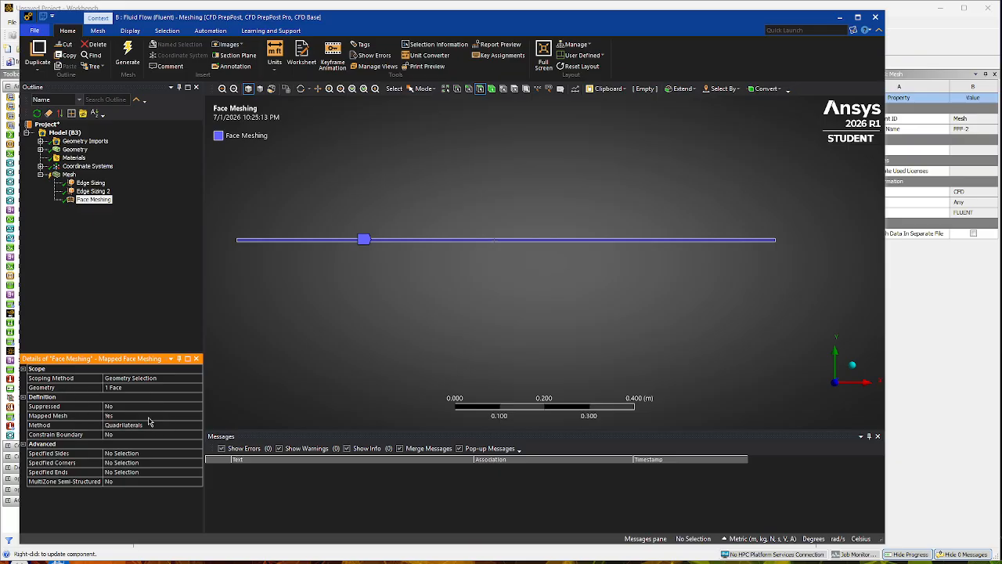
- Generate the mesh for the channel with the two edge sizings and the face meshing
click(100, 258)
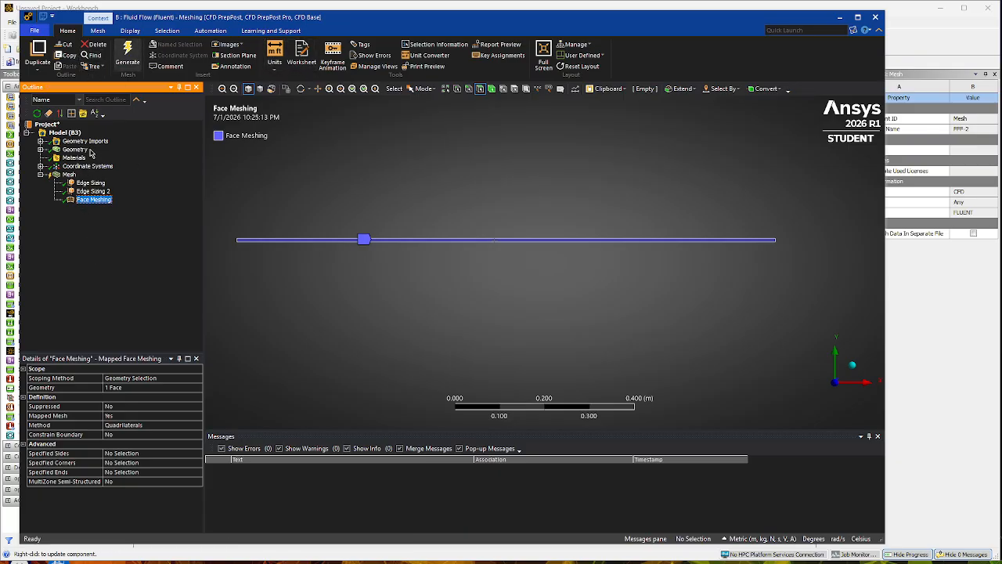
click(69, 174)
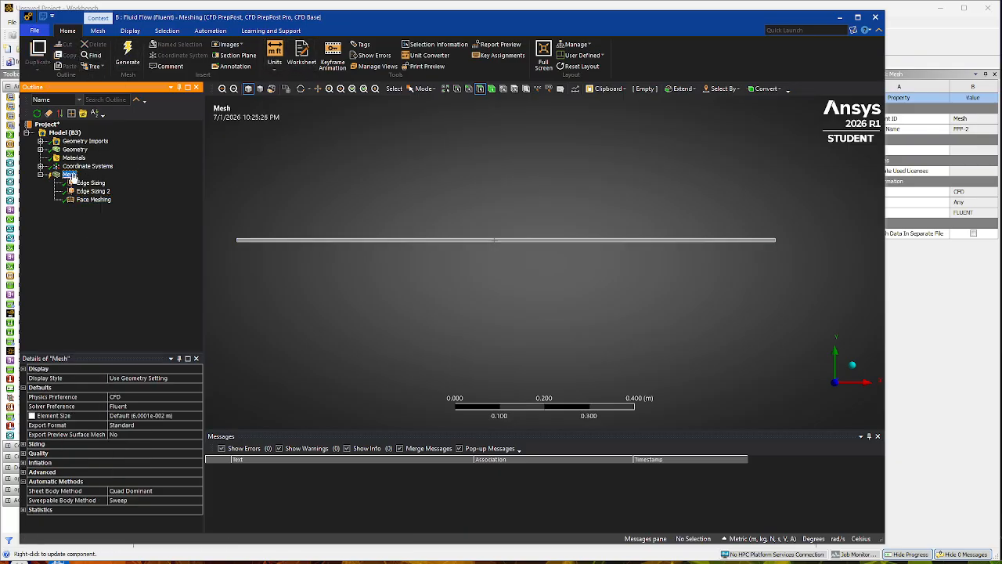
click(130, 54)
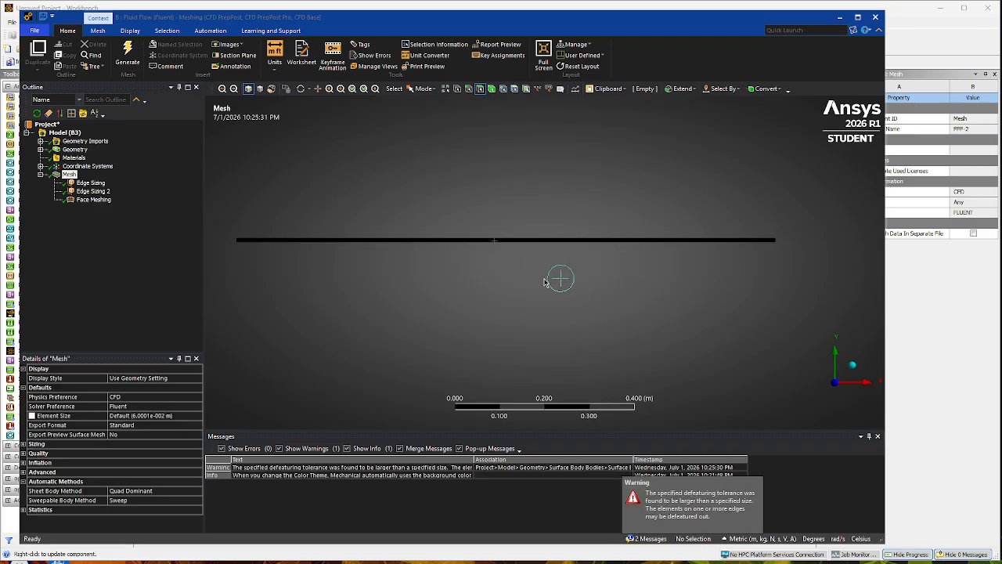
- Examine the generated mesh up close to check the element rows and columns across the channel height
scroll(452, 246, down, 1)
scroll(479, 234, up, 6)
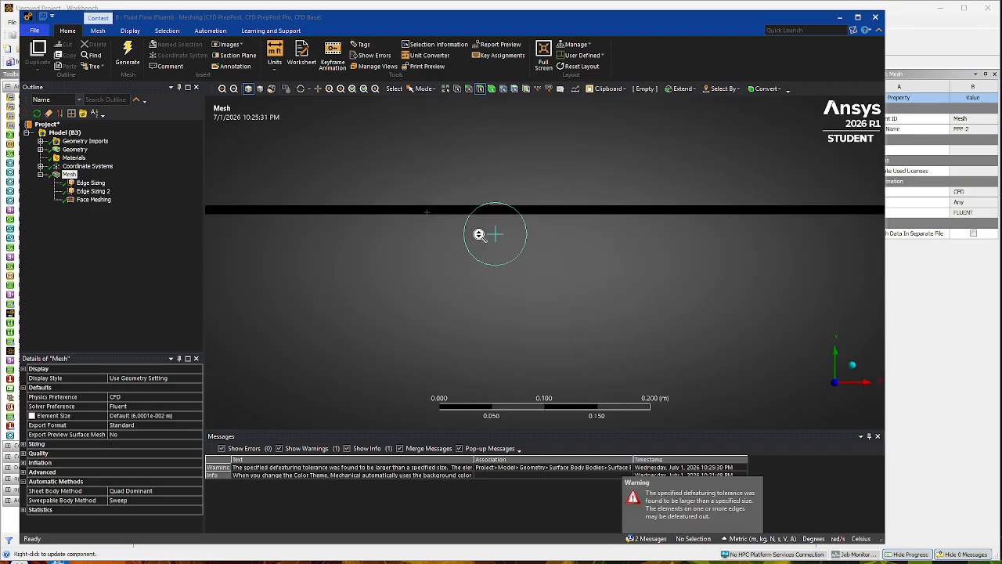
scroll(478, 227, up, 5)
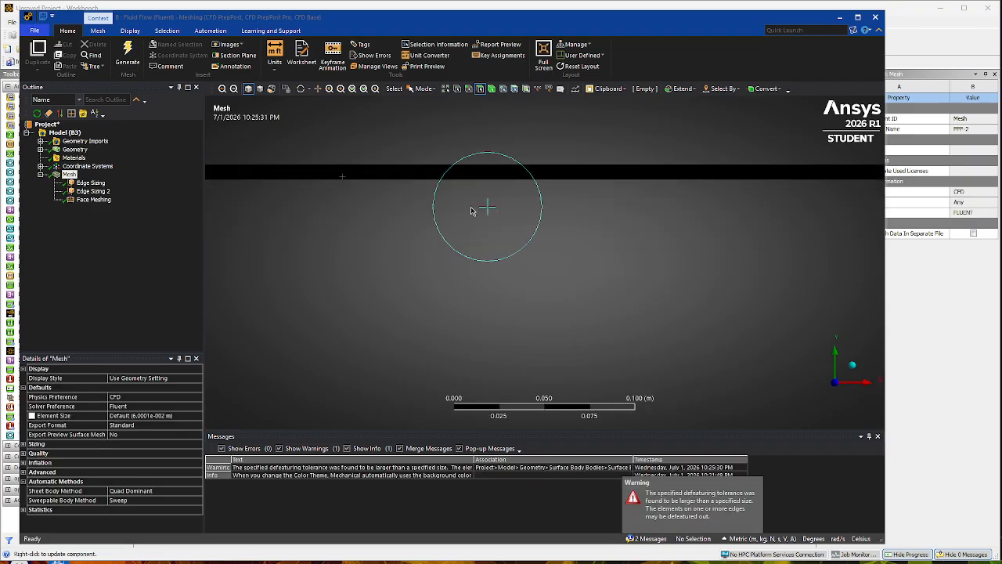
click(340, 89)
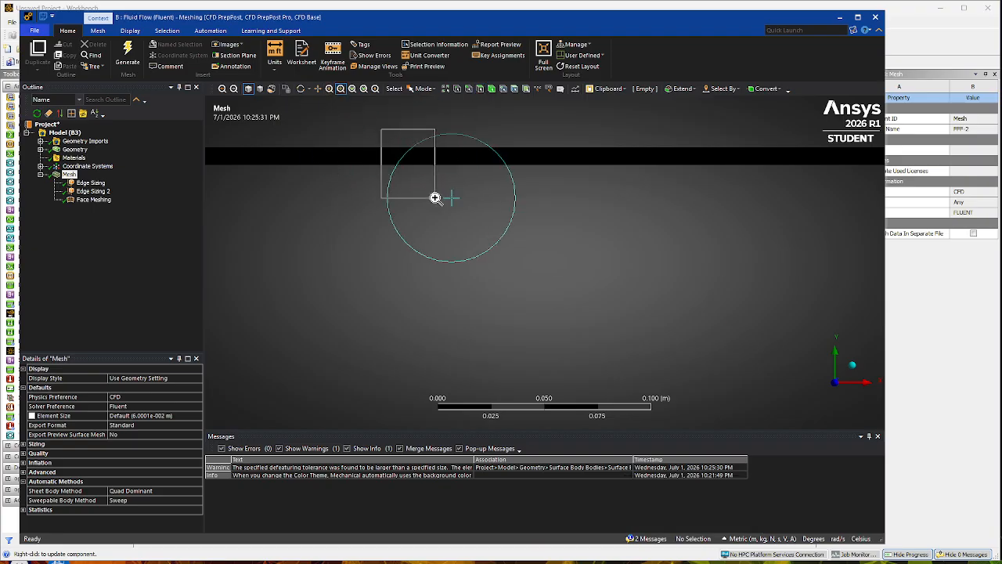
drag(435, 198, 436, 198)
drag(411, 152, 475, 266)
drag(451, 126, 659, 373)
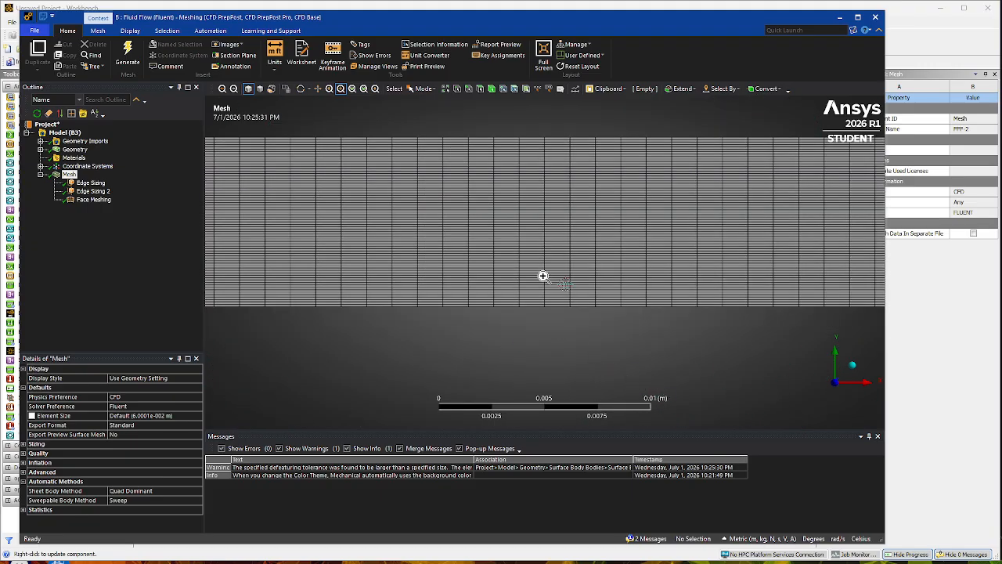
scroll(397, 207, up, 3)
scroll(397, 214, down, 3)
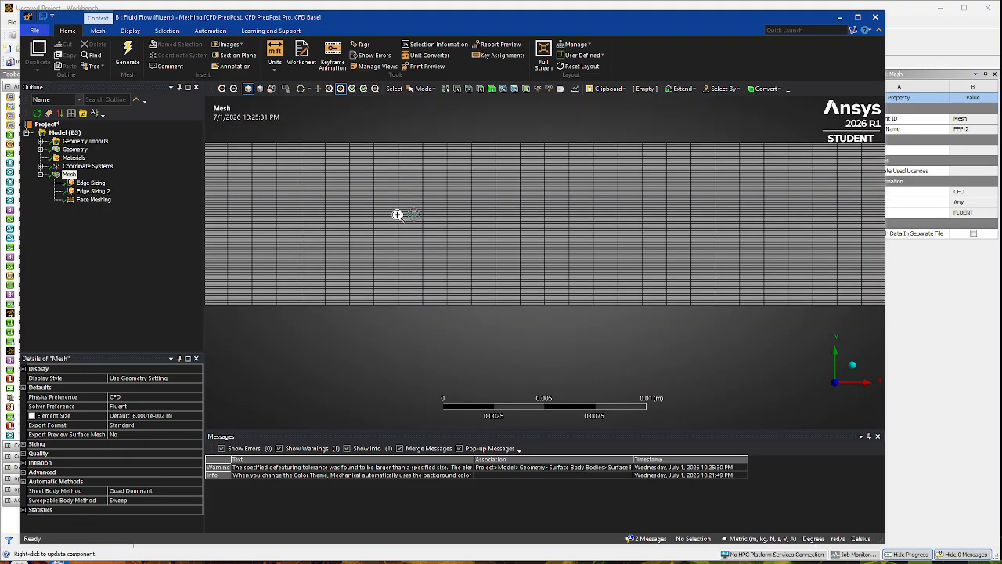
scroll(399, 218, down, 10)
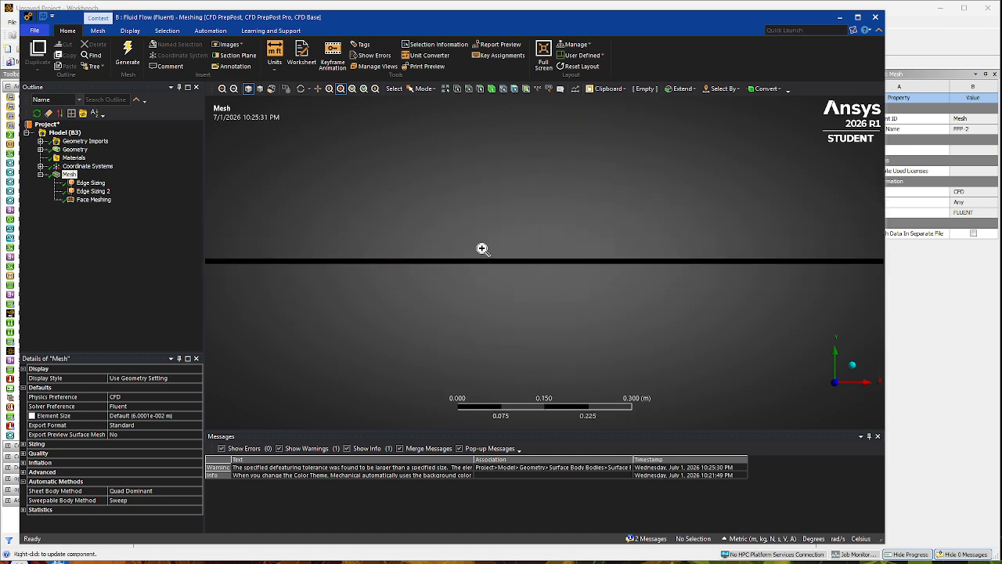
scroll(482, 249, down, 2)
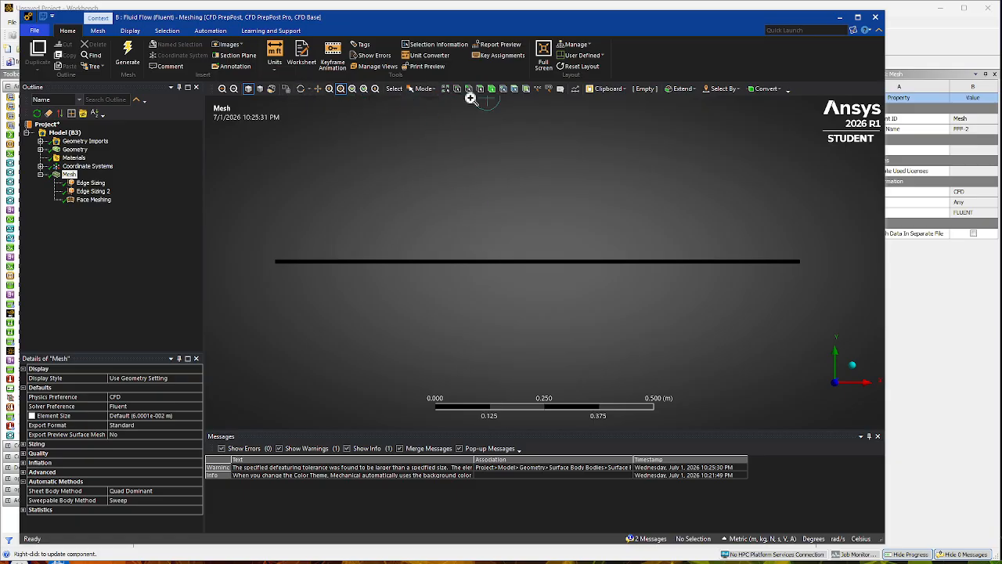
- Create a named selection "Top wall" from the channel's upper long edge
click(469, 89)
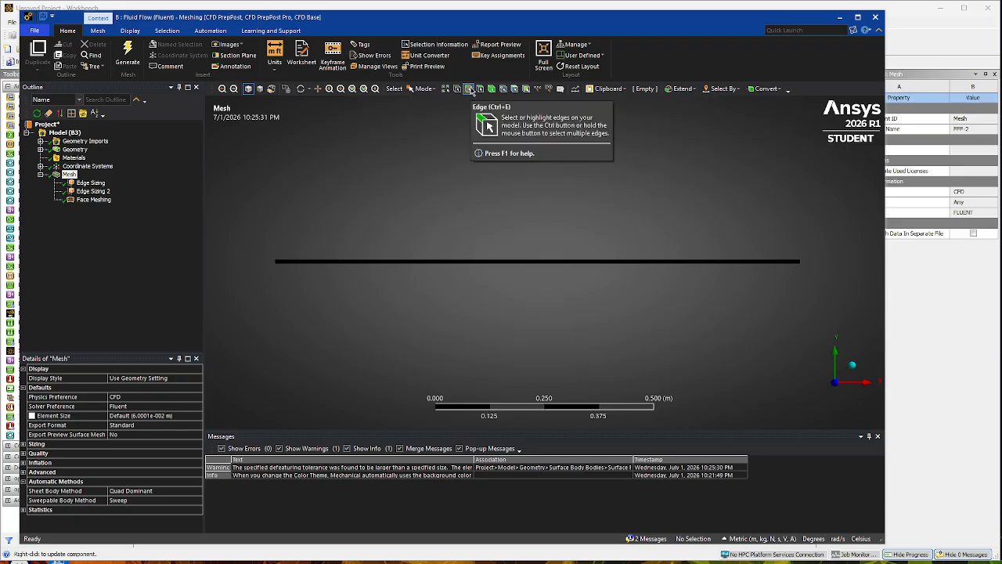
click(450, 263)
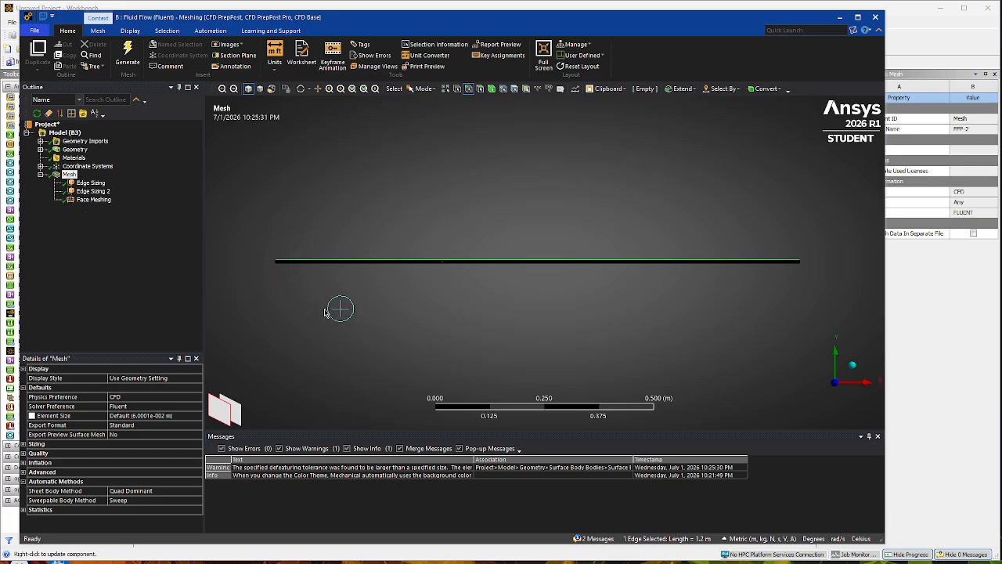
key(n)
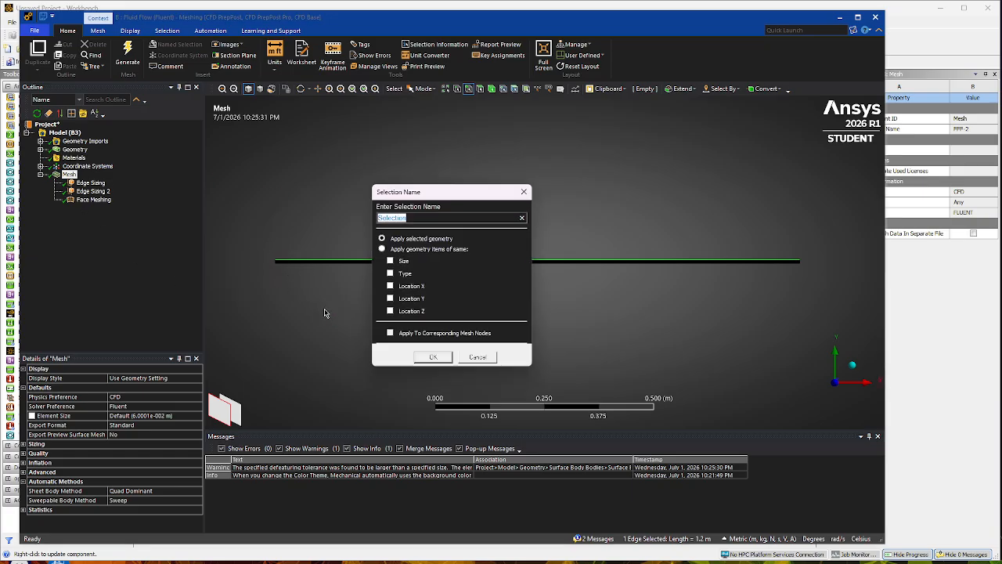
text(Top wall)
click(429, 358)
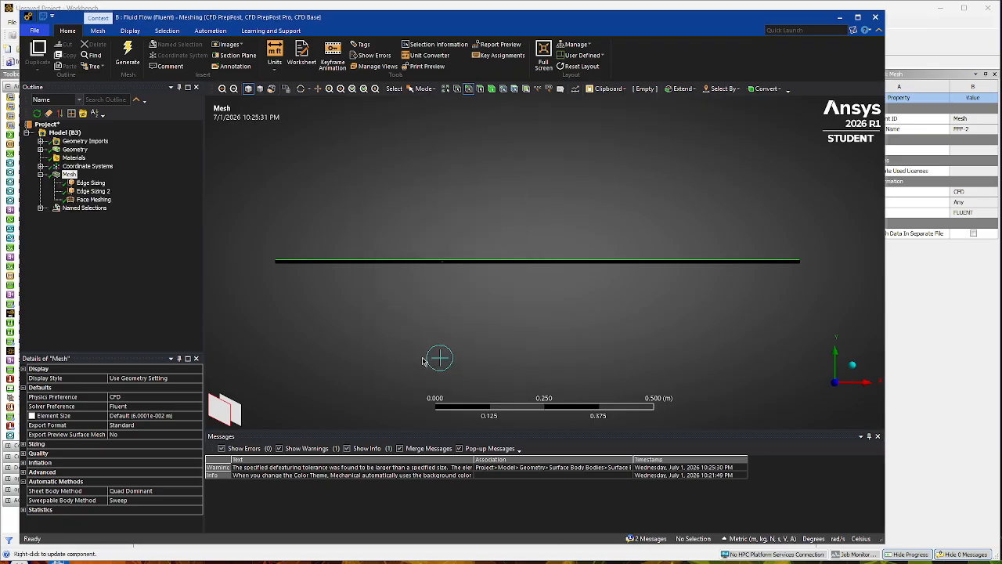
- Create a named selection "Bottom Wall" from the channel's lower long edge
click(477, 271)
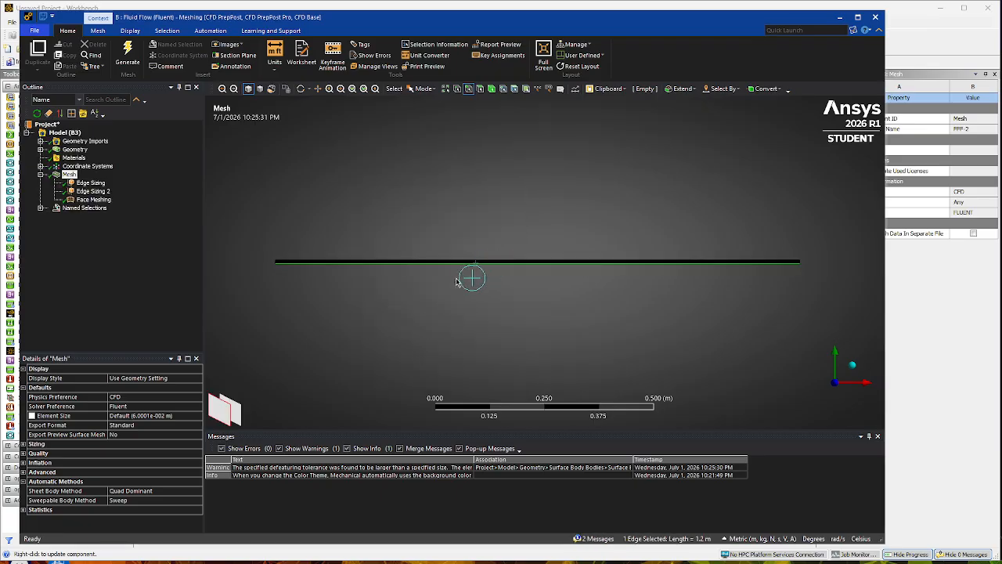
key(n)
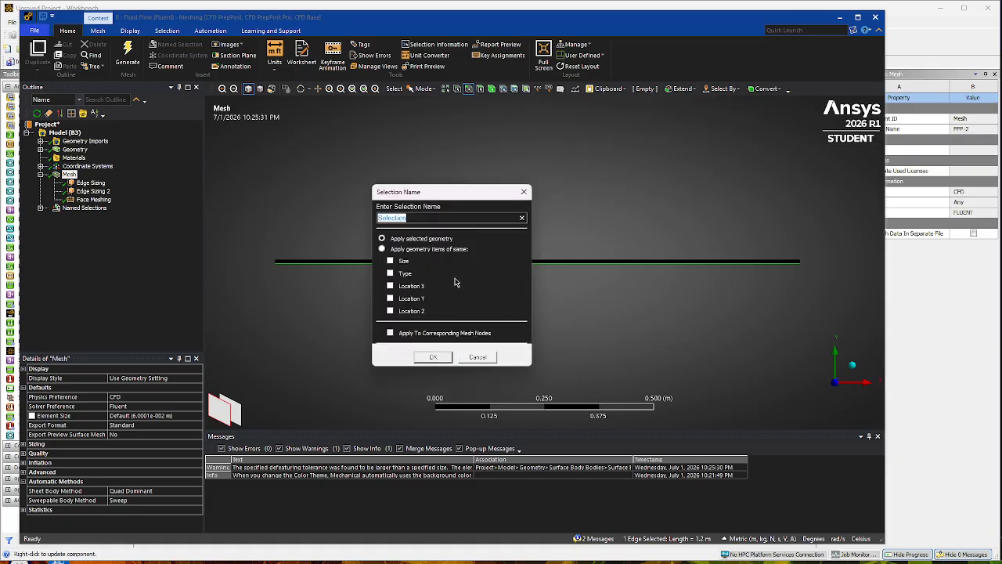
text(Bottom Wall)
click(432, 358)
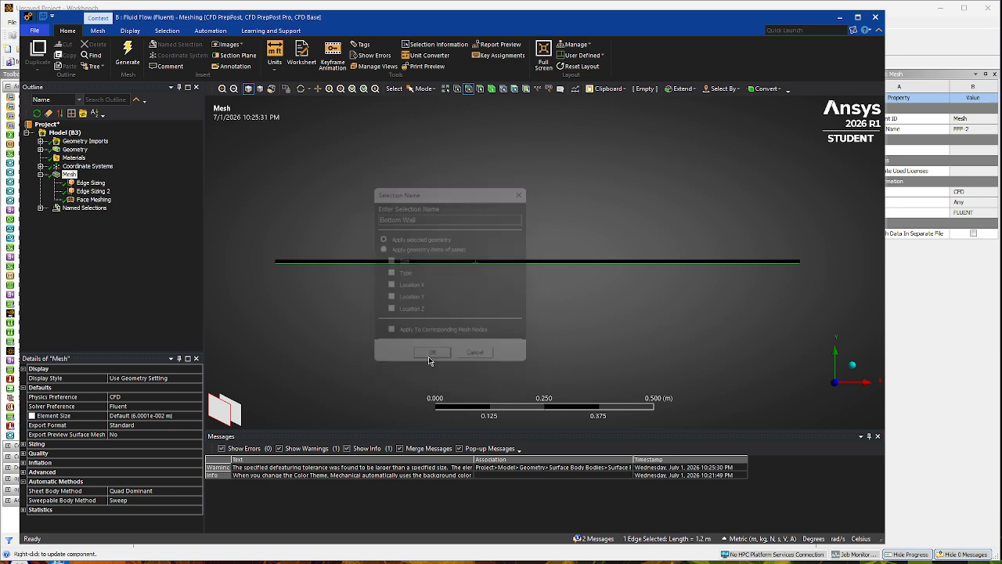
- Create a named selection "Inlet" from the short edge at the channel's origin end
click(280, 263)
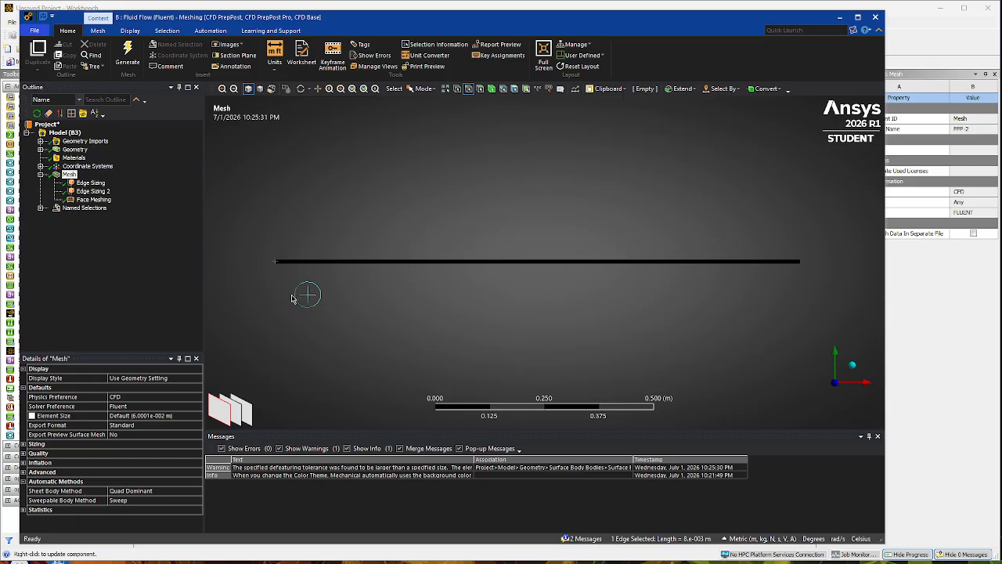
key(n)
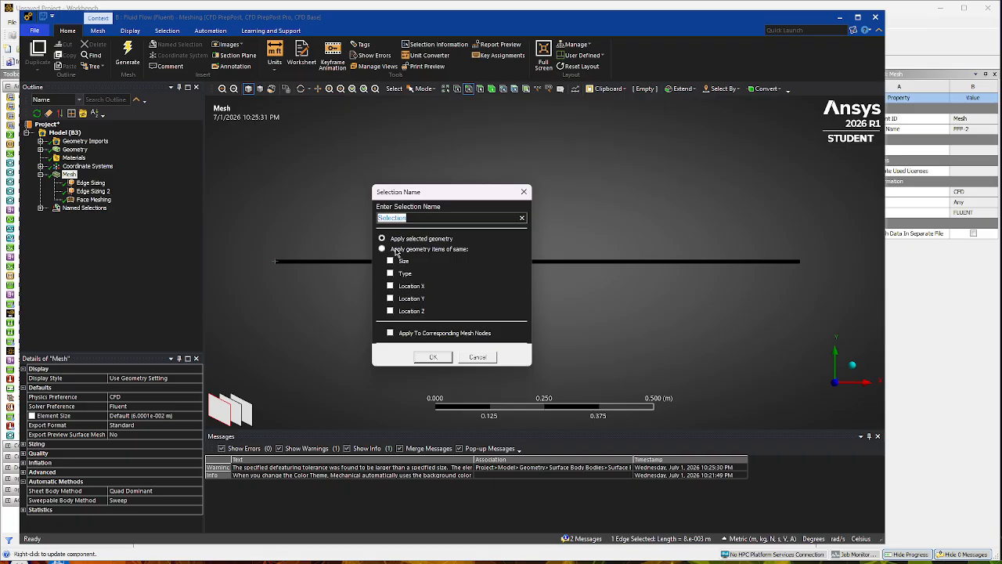
text(Inlet)
click(433, 358)
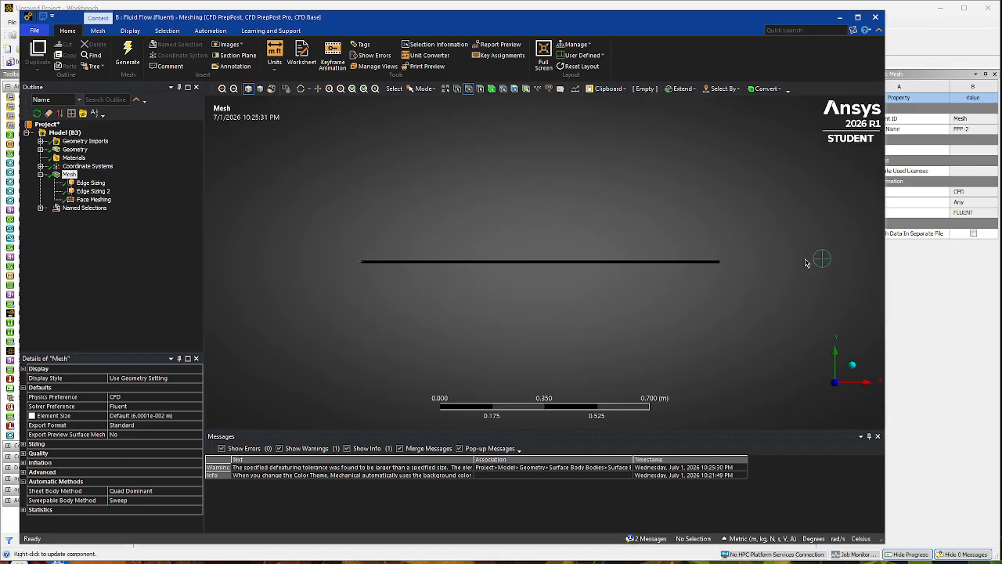
- Create a named selection "outlet" from the channel's short edge at the end opposite the inlet, and review the named selections
scroll(787, 271, up, 2)
scroll(795, 270, down, 2)
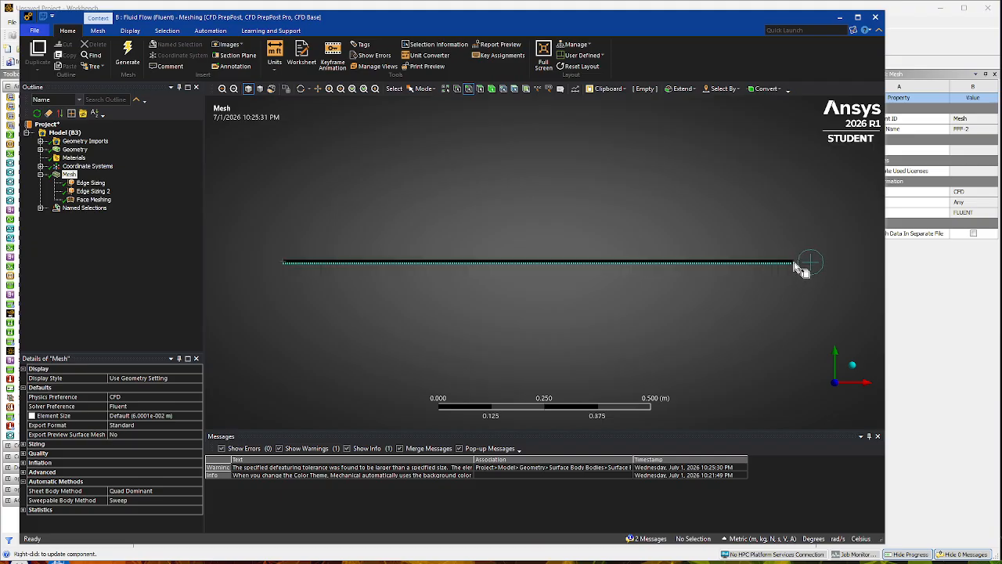
click(795, 264)
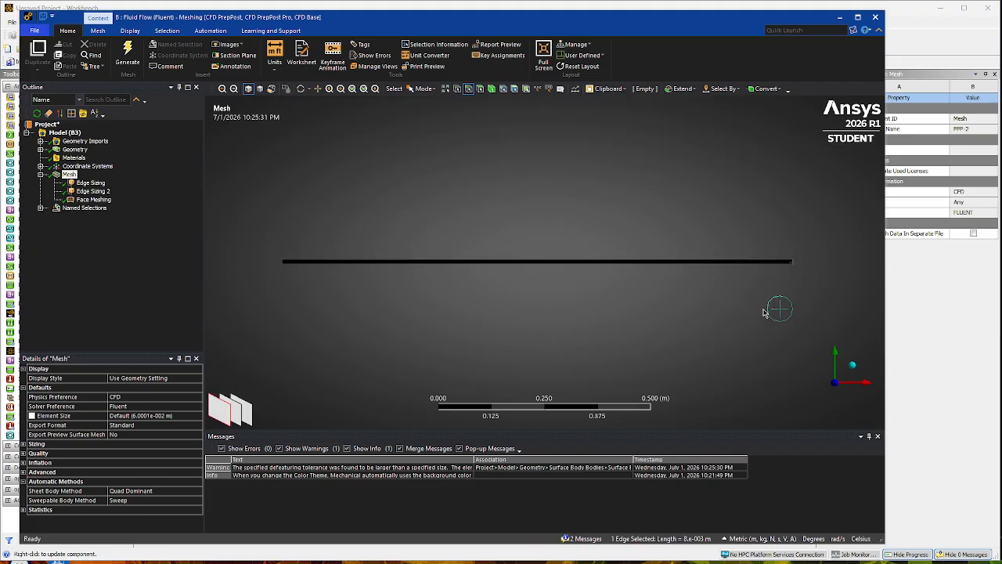
text(n)
text(outlet)
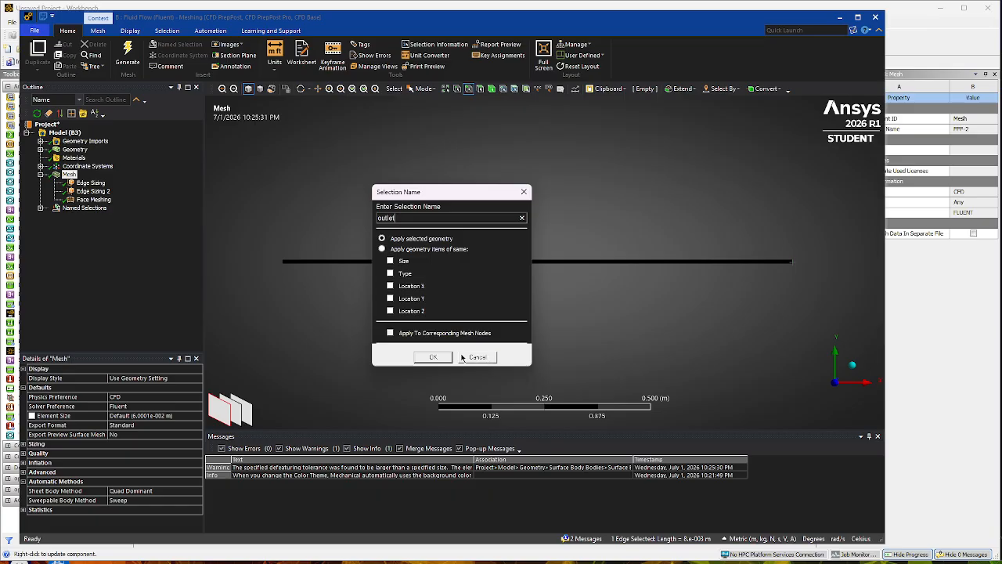
click(433, 357)
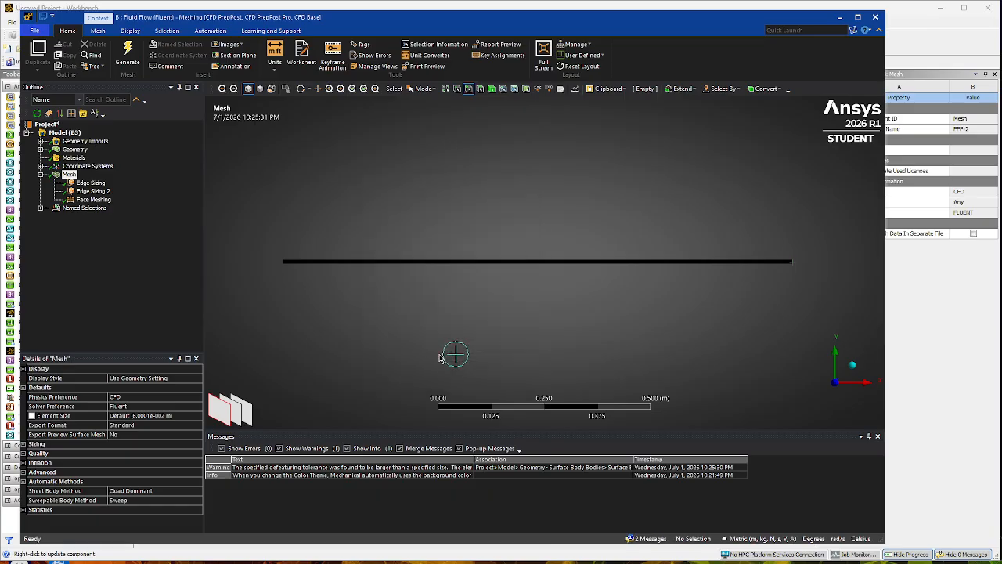
click(41, 208)
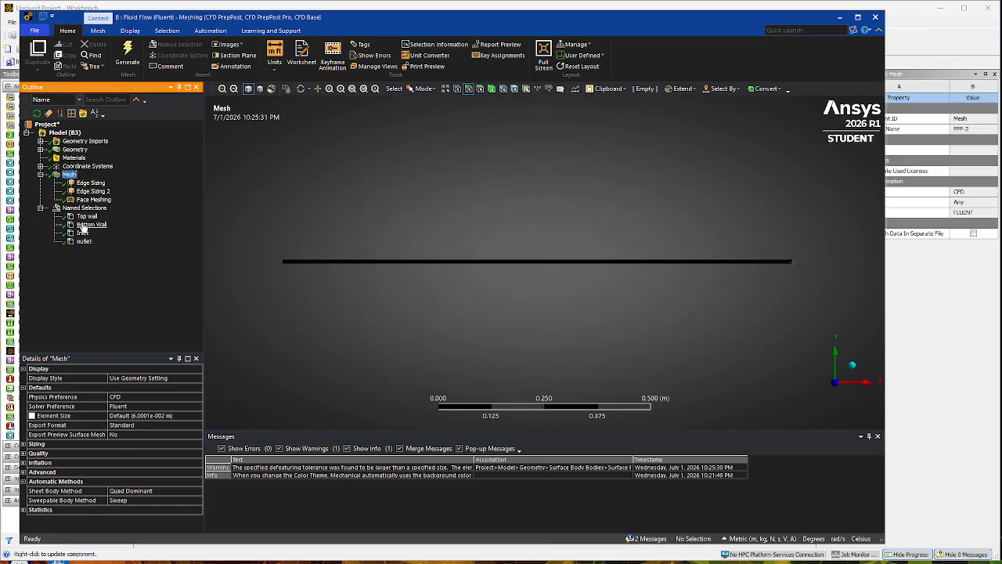
click(41, 209)
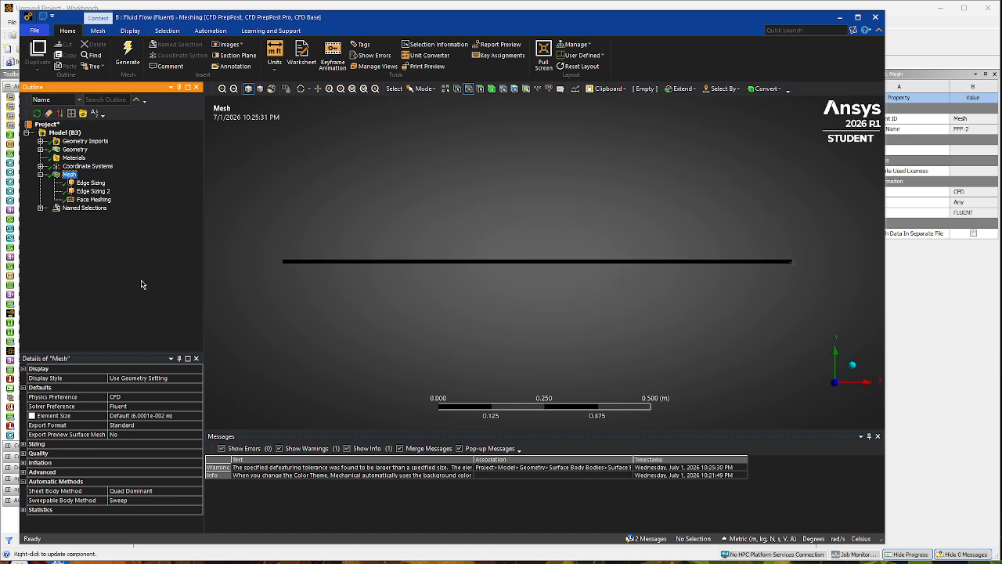
- Switch to Workbench and update the Mesh component of Fluid Flow (Fluent) system B
click(840, 16)
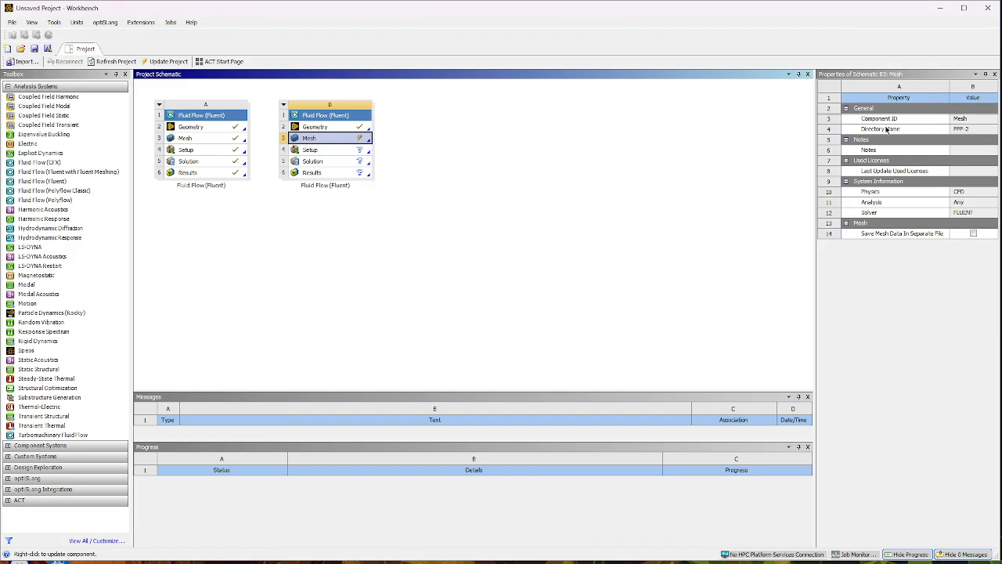
right_click(343, 138)
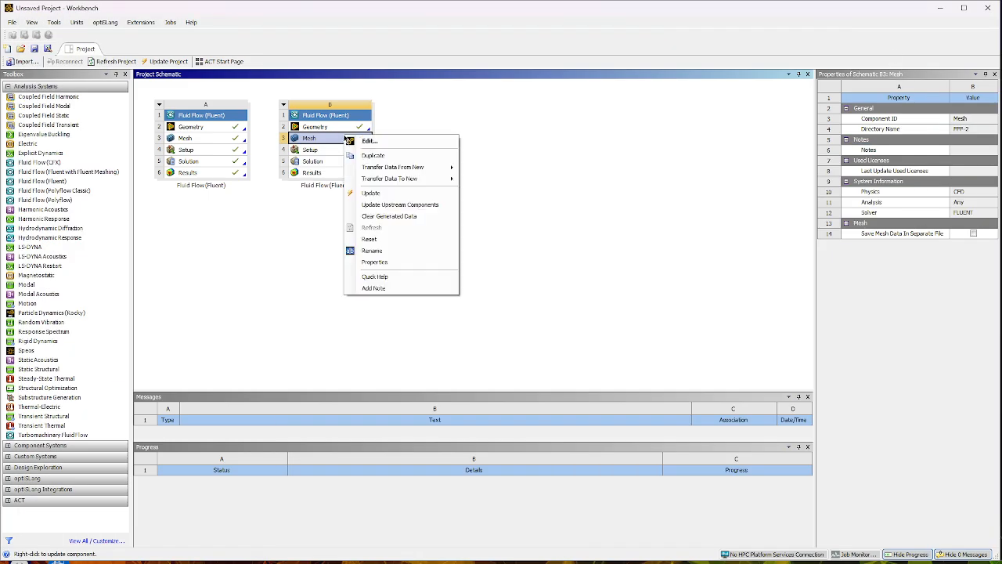
click(385, 193)
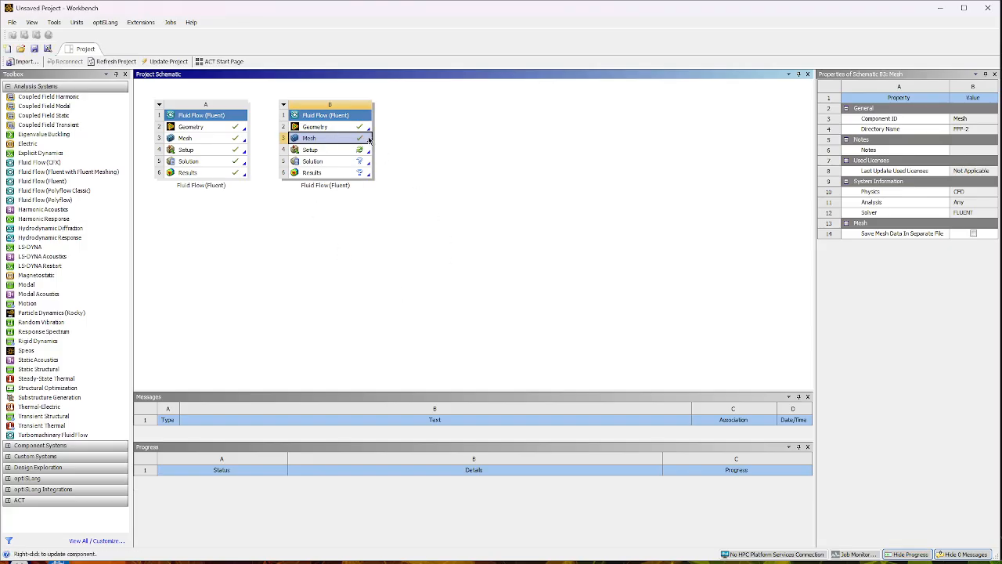
click(435, 155)
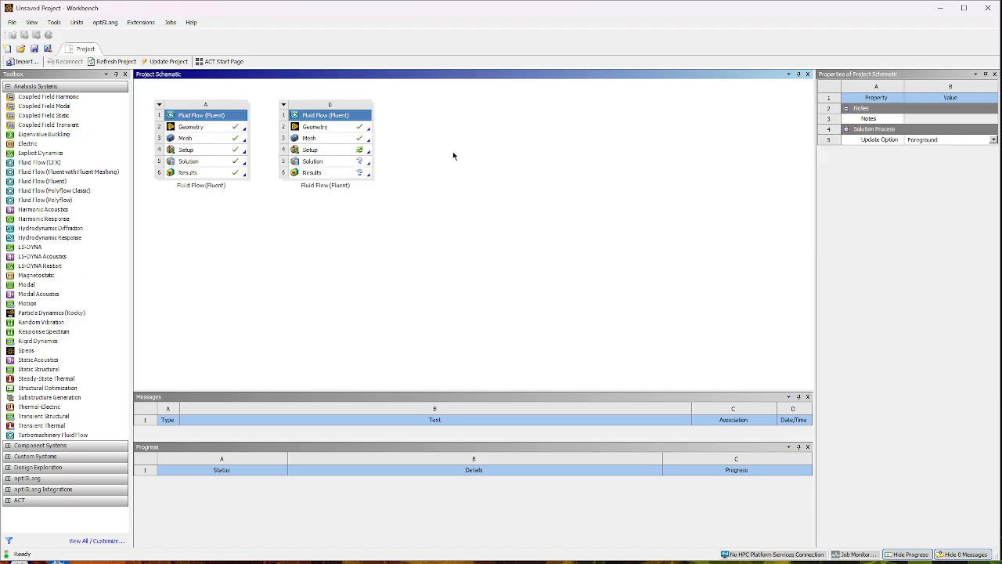
- Launch Fluent from system B's Setup with double precision and 2 solver processes, and dismiss the behavioral changes notice
right_click(326, 150)
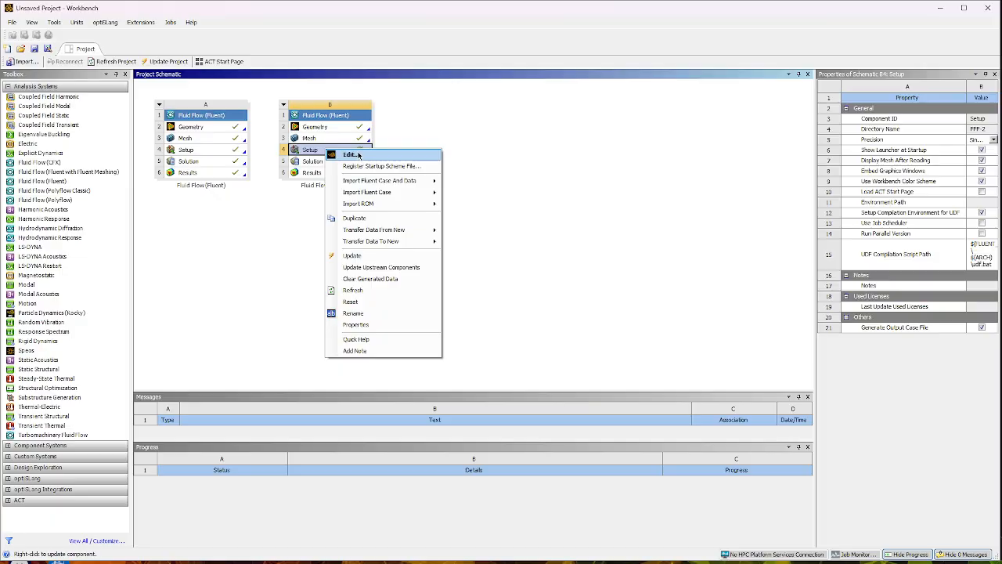
click(350, 154)
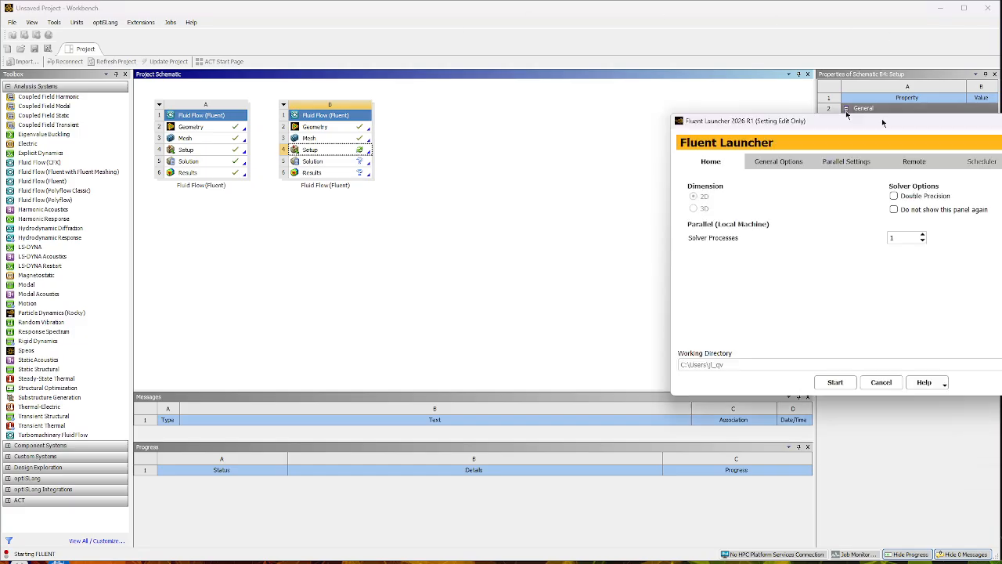
drag(870, 113, 539, 74)
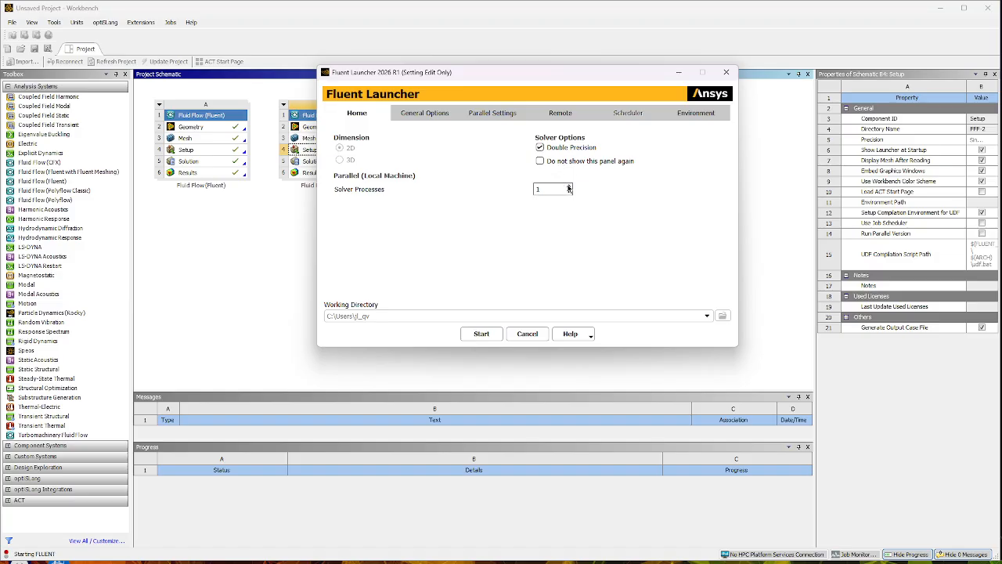
click(482, 335)
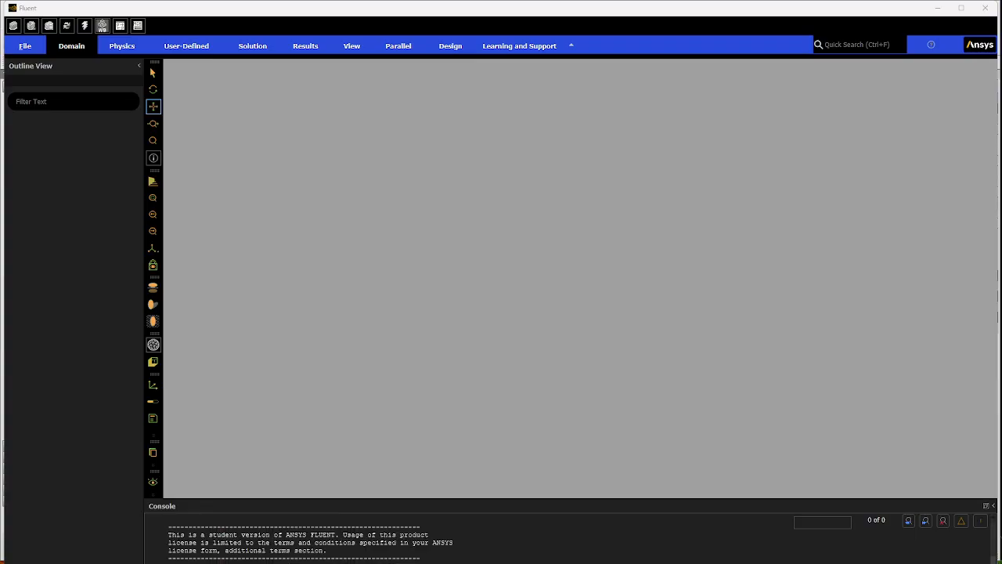
drag(632, 563, 640, 559)
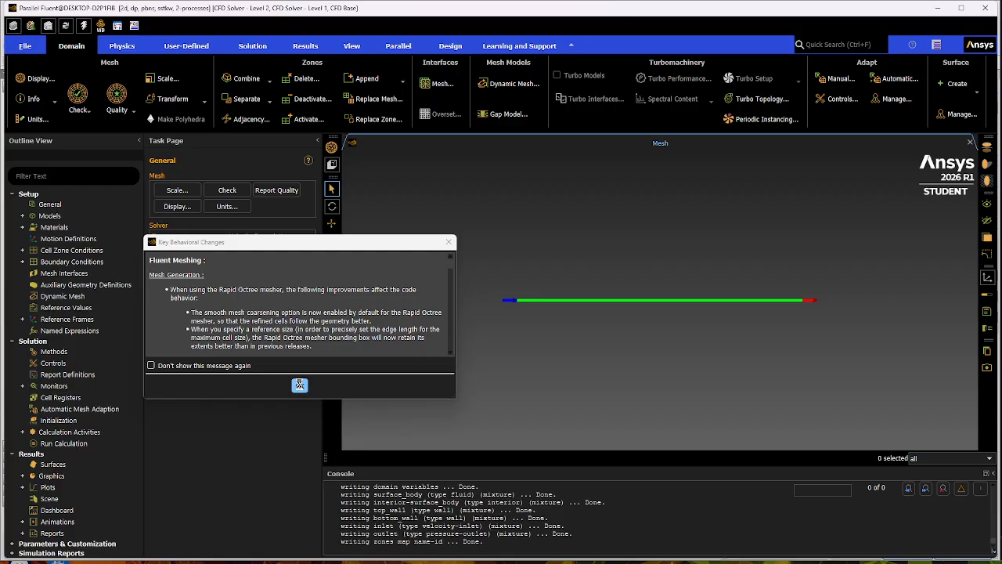
click(299, 386)
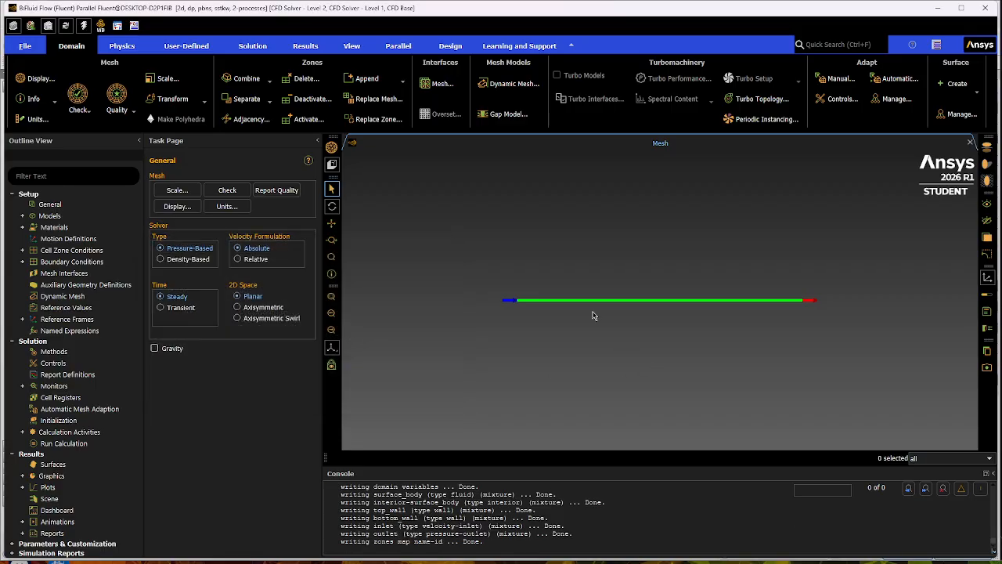
- Set the viscous model to Laminar
scroll(692, 306, up, 5)
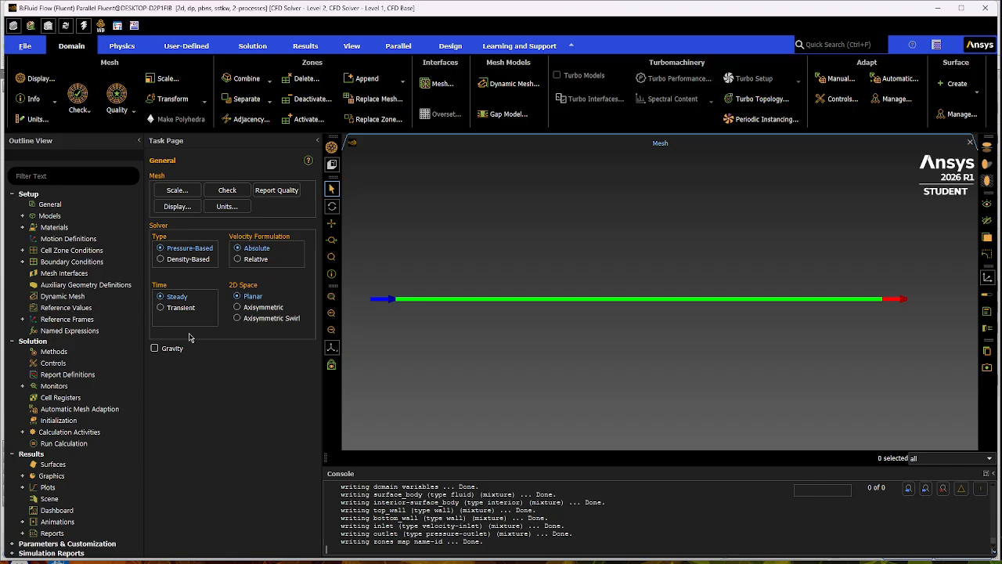
click(22, 228)
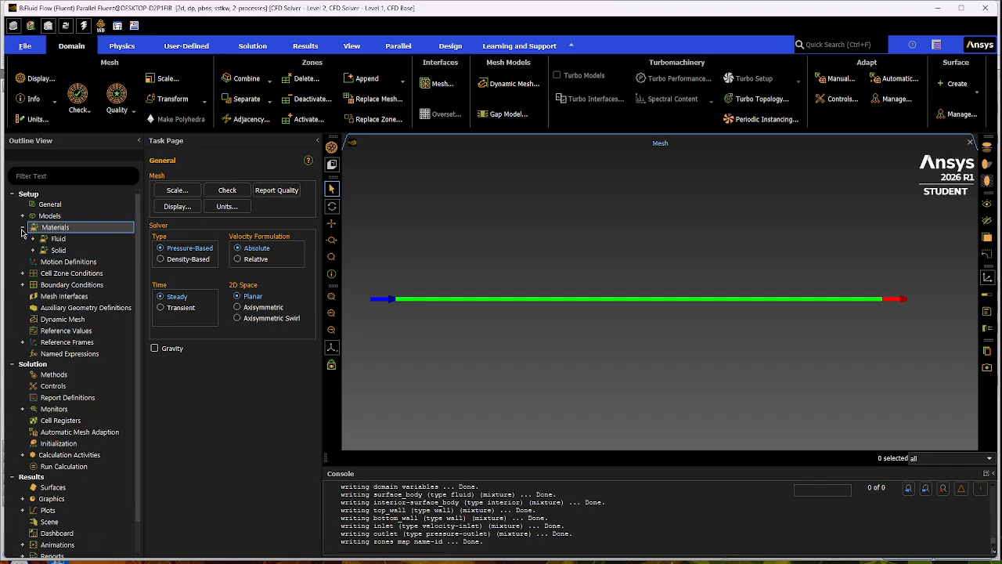
click(33, 239)
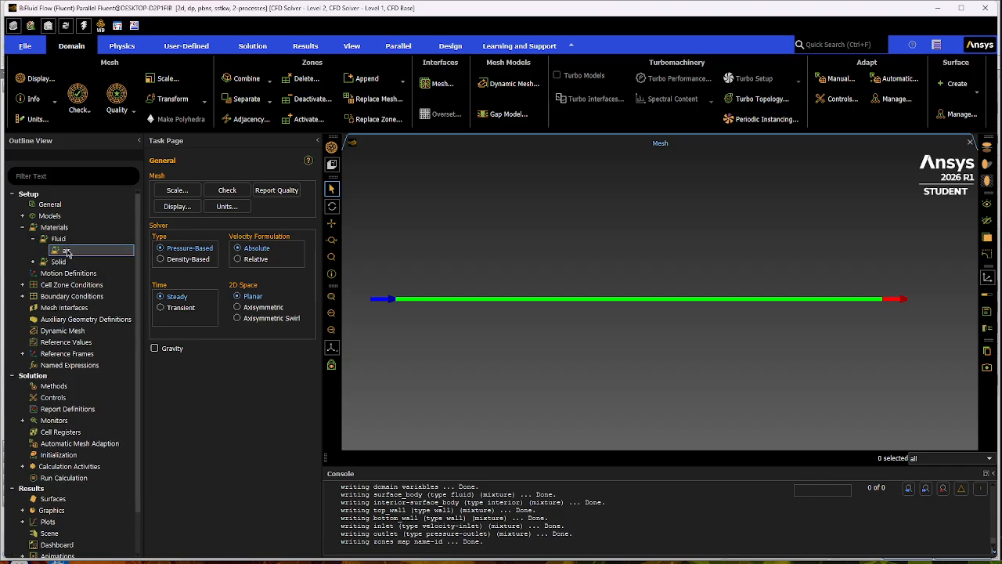
click(22, 227)
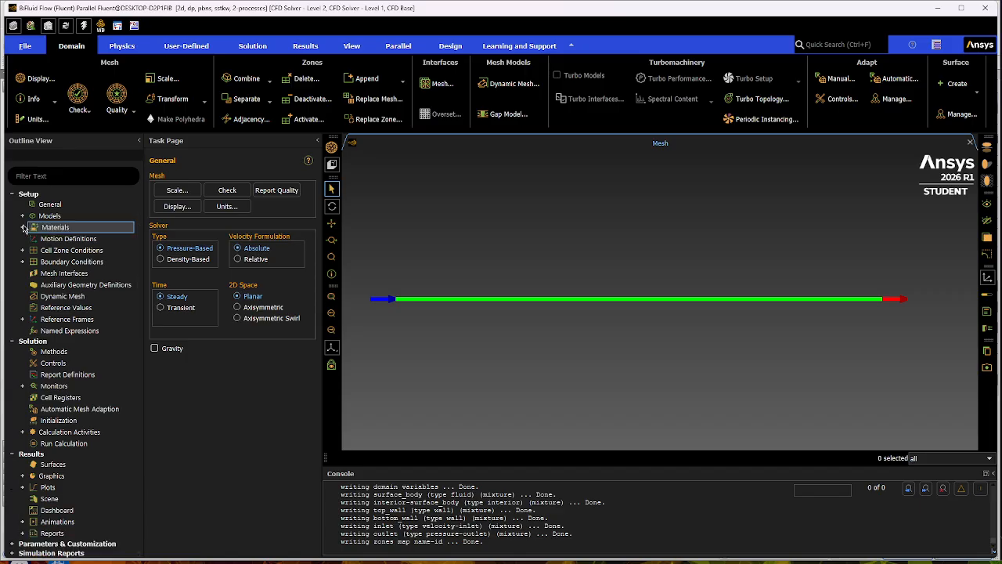
click(22, 215)
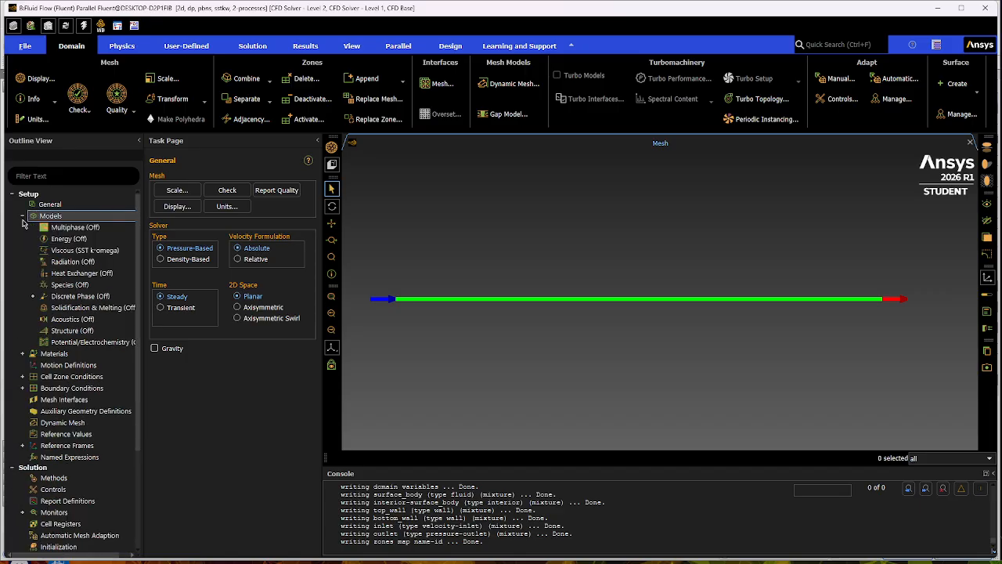
double_click(82, 250)
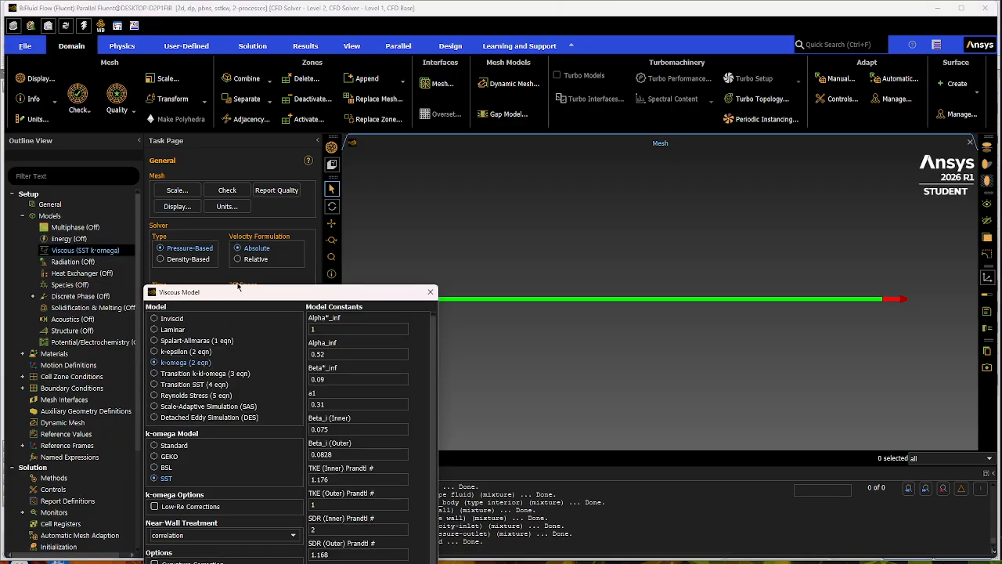
drag(256, 294, 270, 81)
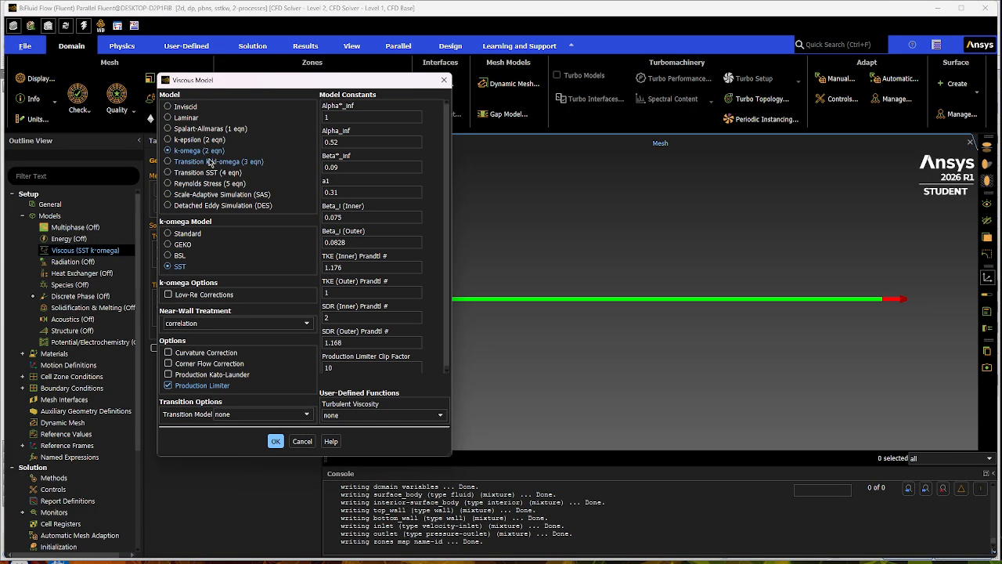
click(186, 119)
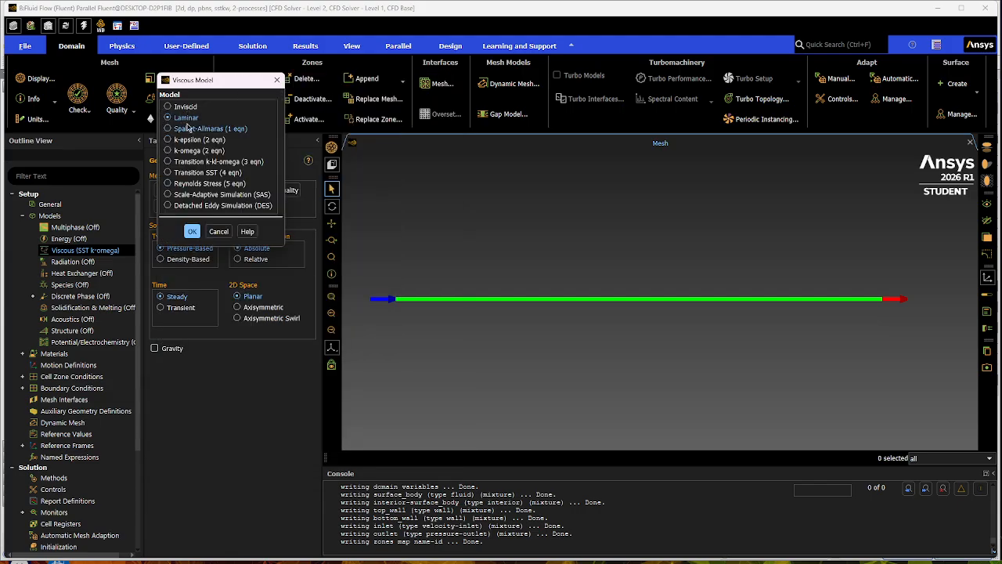
click(191, 231)
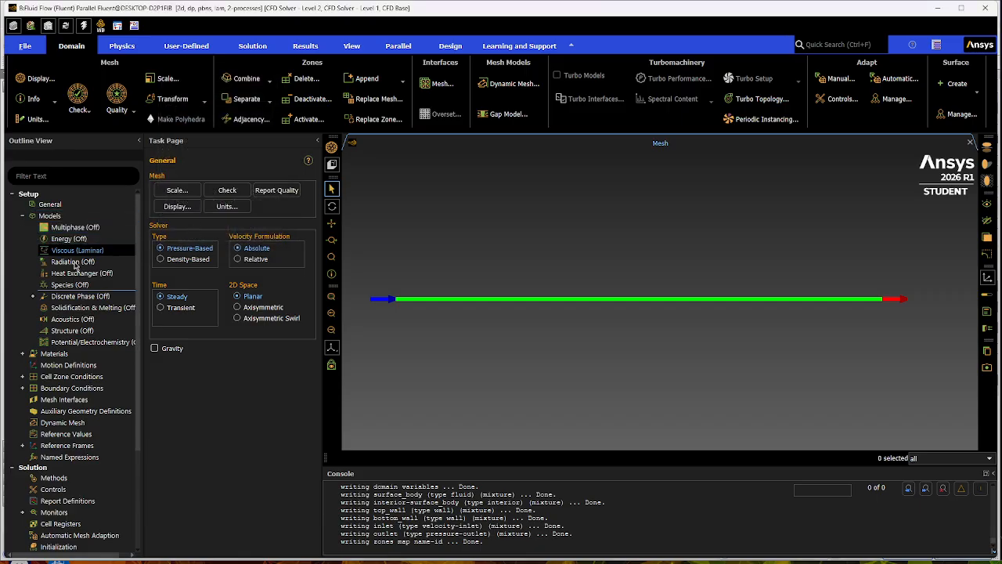
click(23, 217)
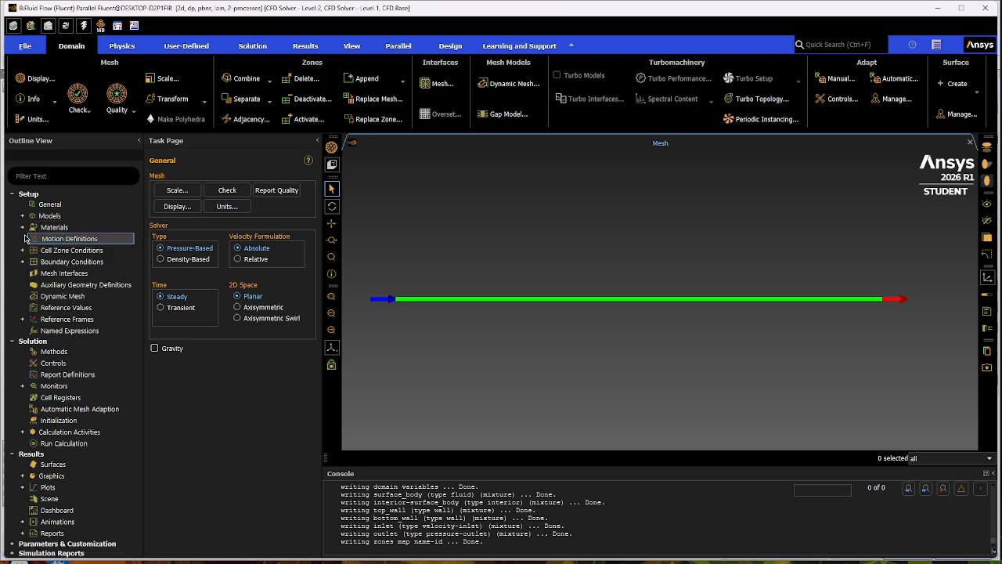
- Edit the air fluid material and set its constant viscosity to 2.45e-5 kg/(m s)
click(23, 228)
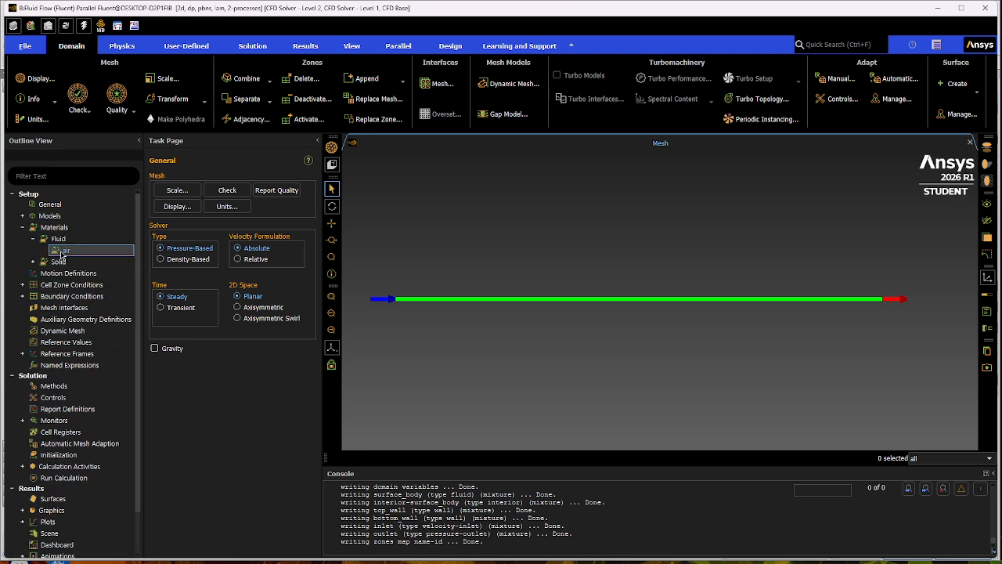
double_click(61, 251)
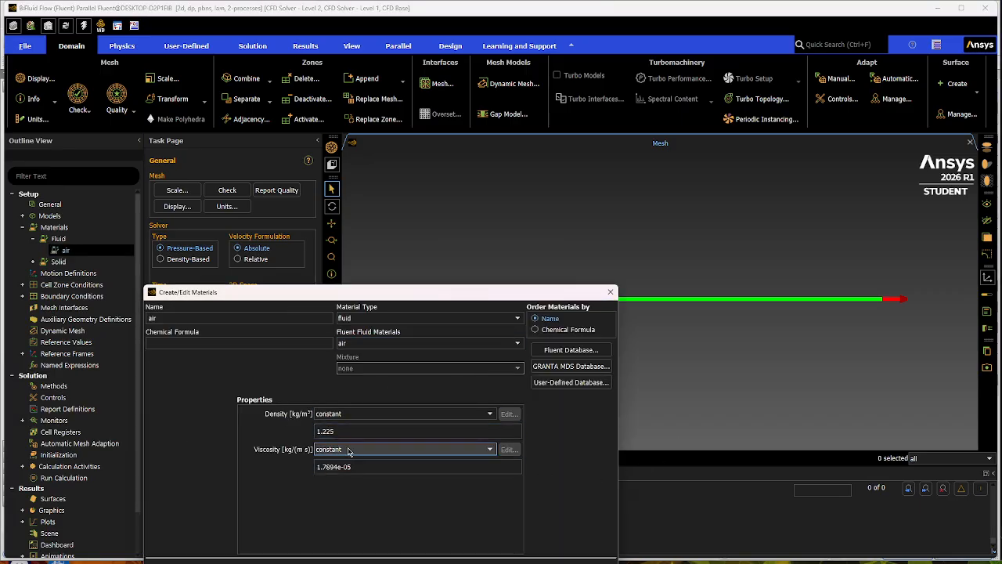
click(368, 469)
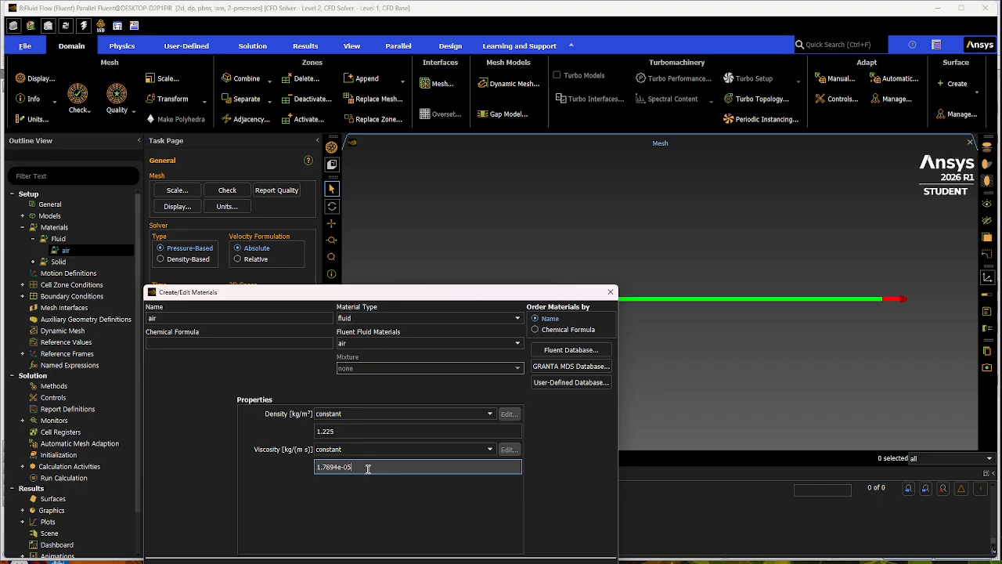
key(BackSpace)
key(BackSpace)
key(BackSpace)
key(BackSpace)
key(BackSpace)
key(BackSpace)
key(BackSpace)
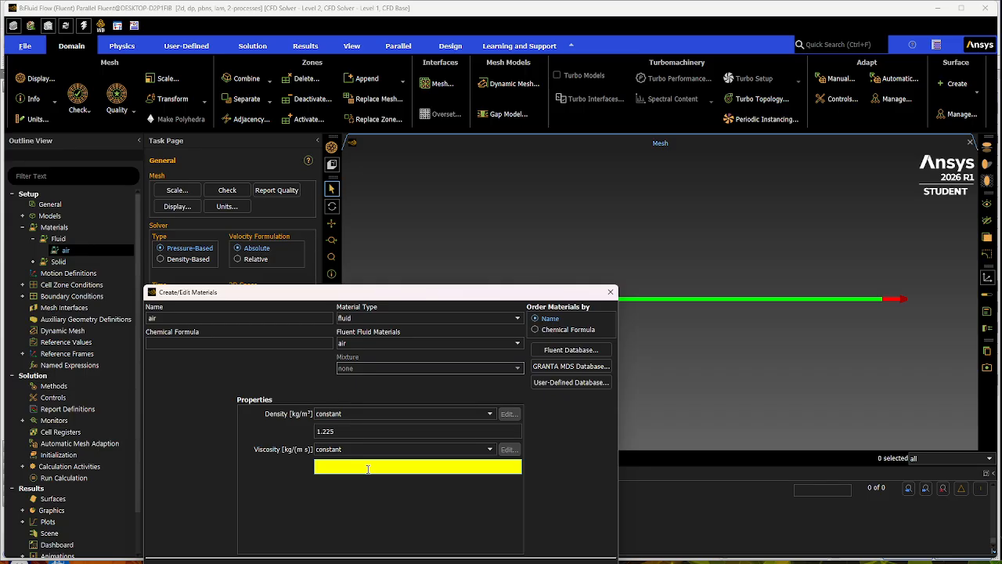
text(2.45)
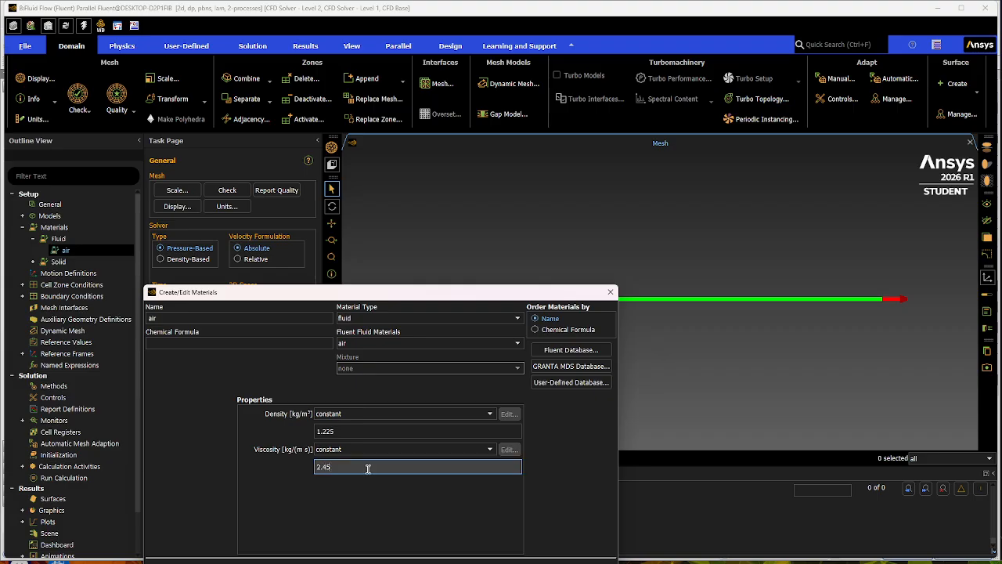
text(e)
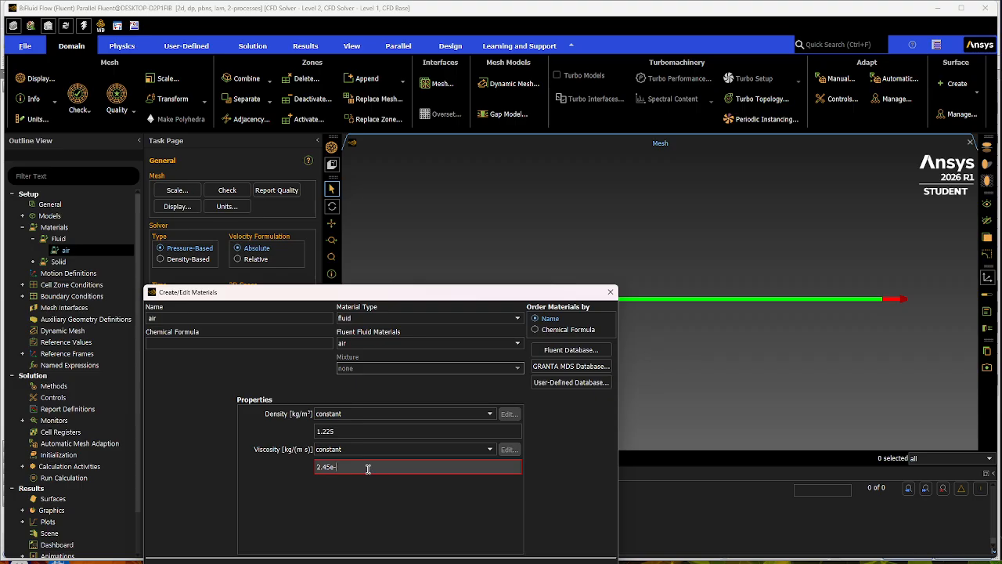
text(-5)
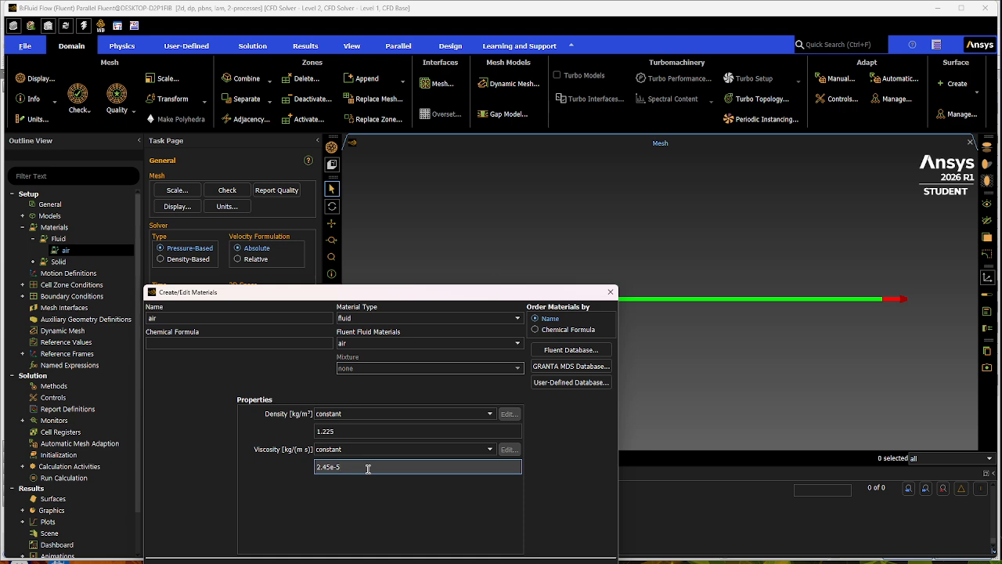
click(397, 466)
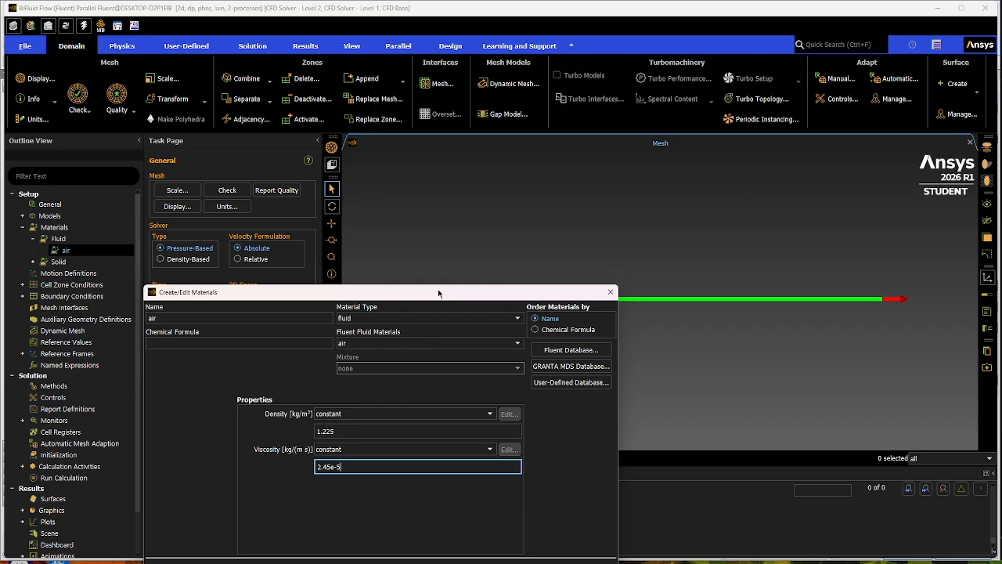
drag(439, 292, 458, 217)
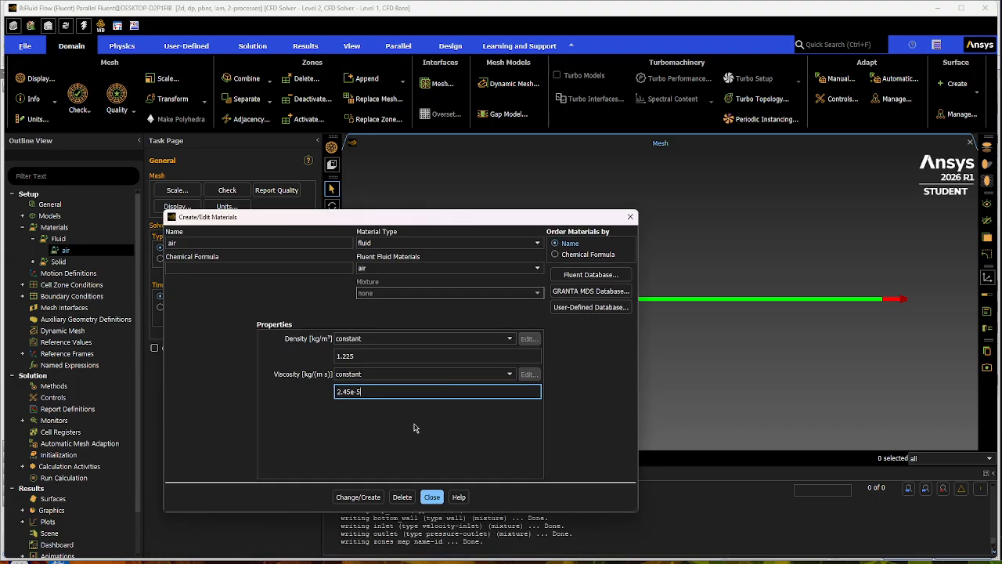
drag(374, 391, 332, 391)
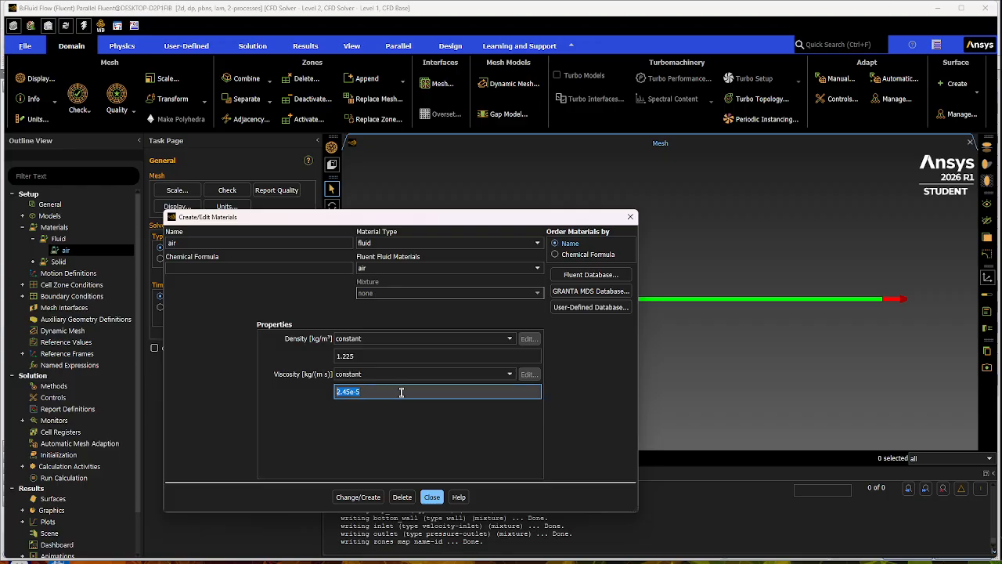
click(374, 421)
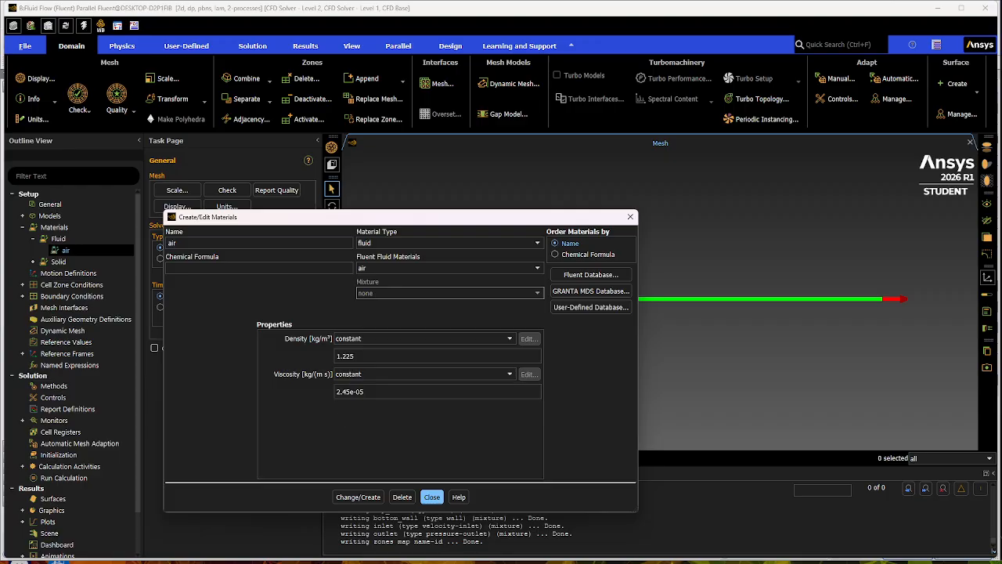
- Look up the freestream velocity on the Project 2 assignment page, and apply the edited air properties in Fluent
drag(1001, 78, 503, 20)
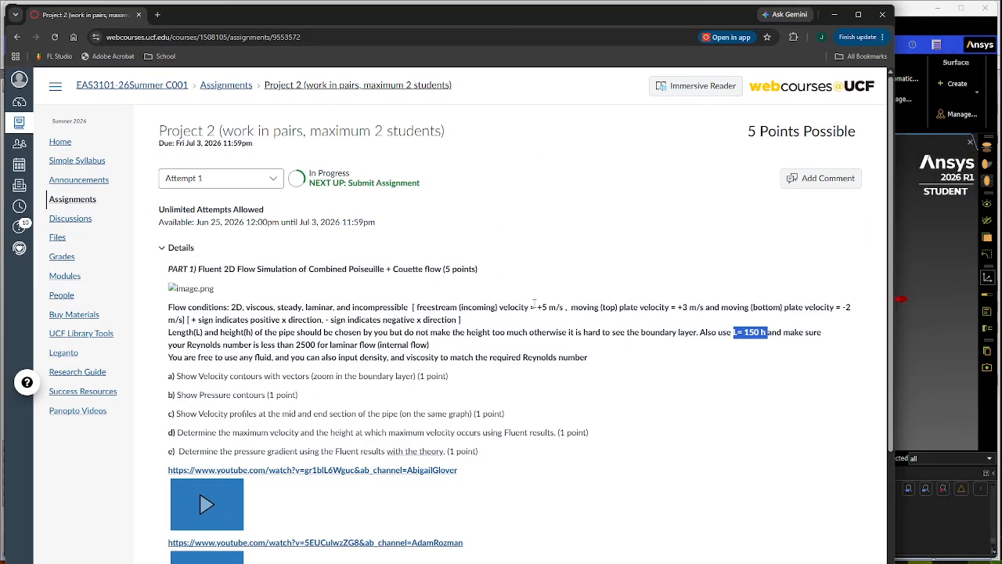
drag(534, 305, 566, 309)
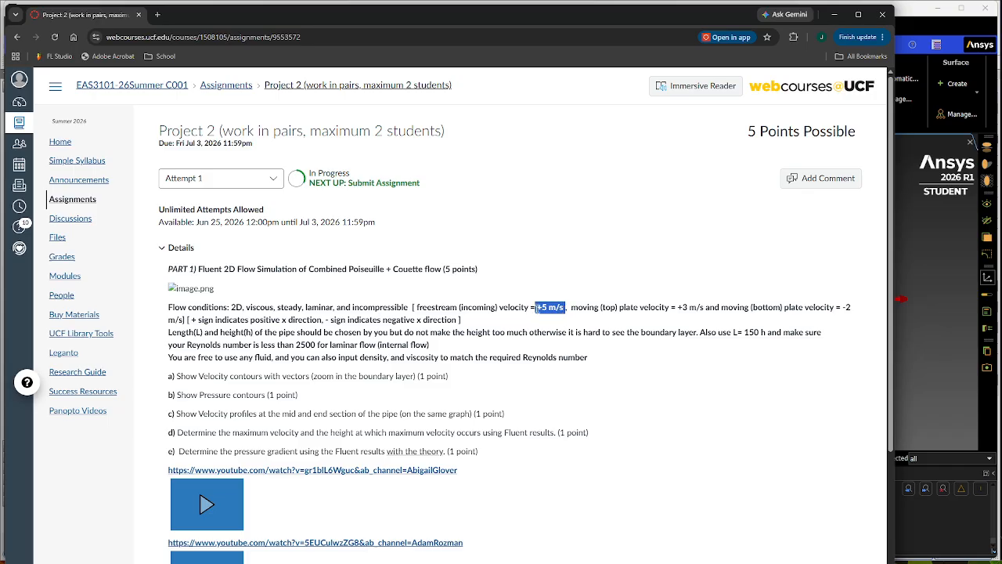
drag(679, 12, 1001, 62)
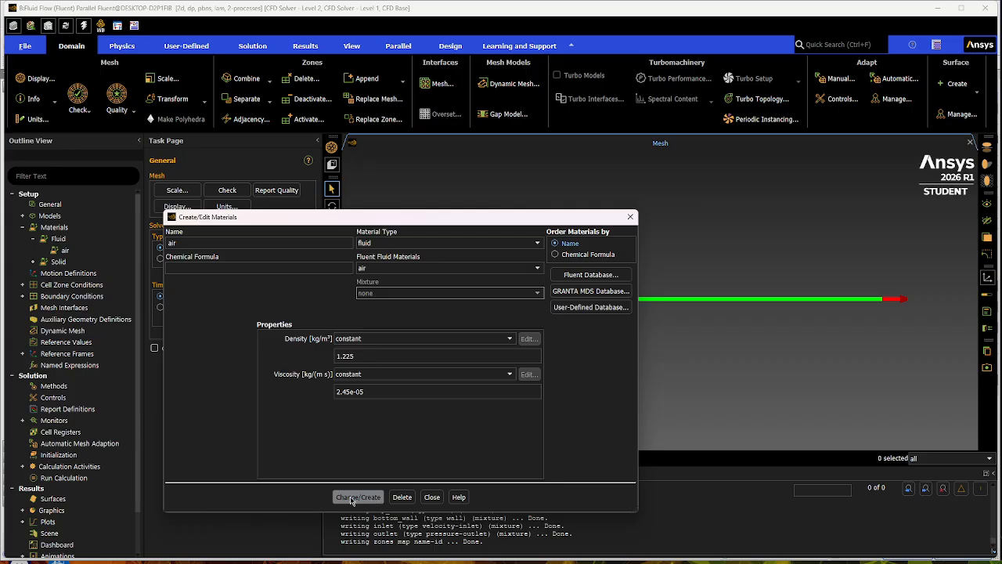
click(356, 500)
click(432, 497)
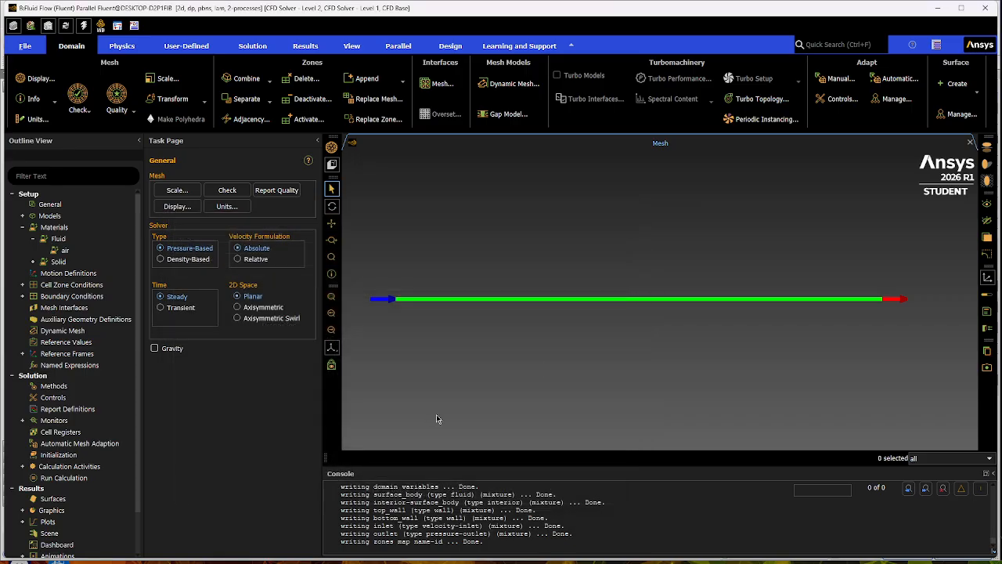
click(31, 239)
click(22, 227)
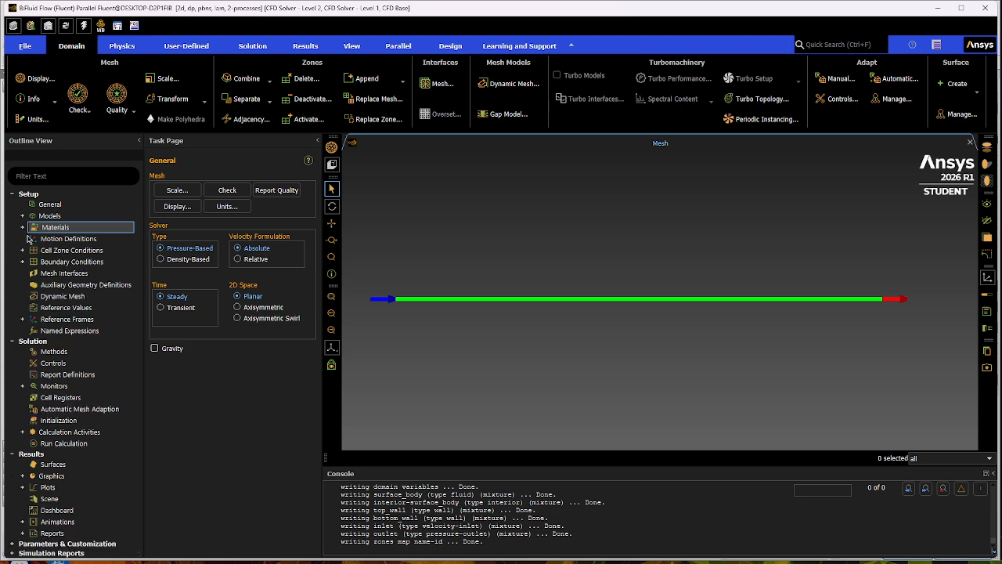
- Set the velocity magnitude of the inlet boundary to 5 m/s and apply it
click(23, 262)
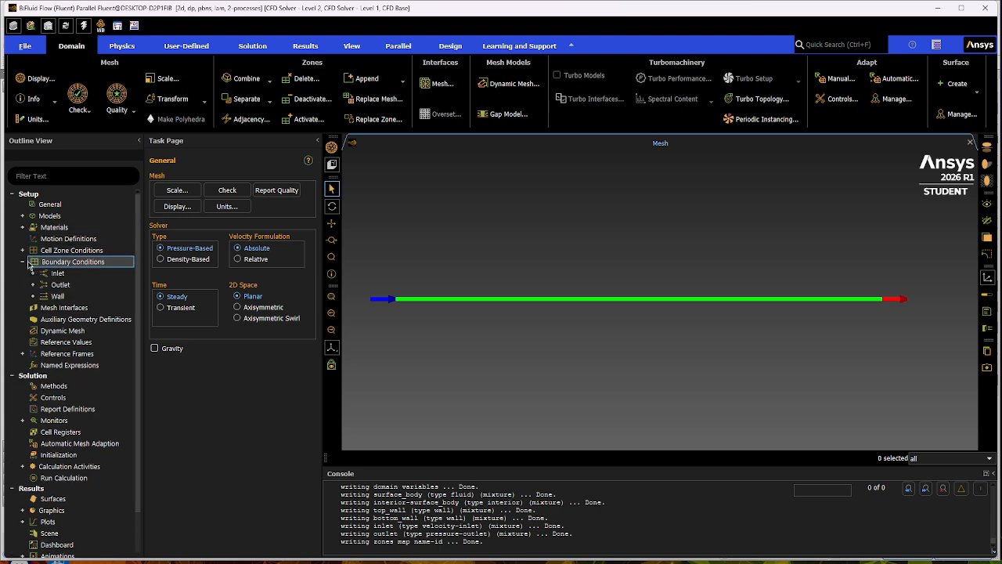
click(33, 273)
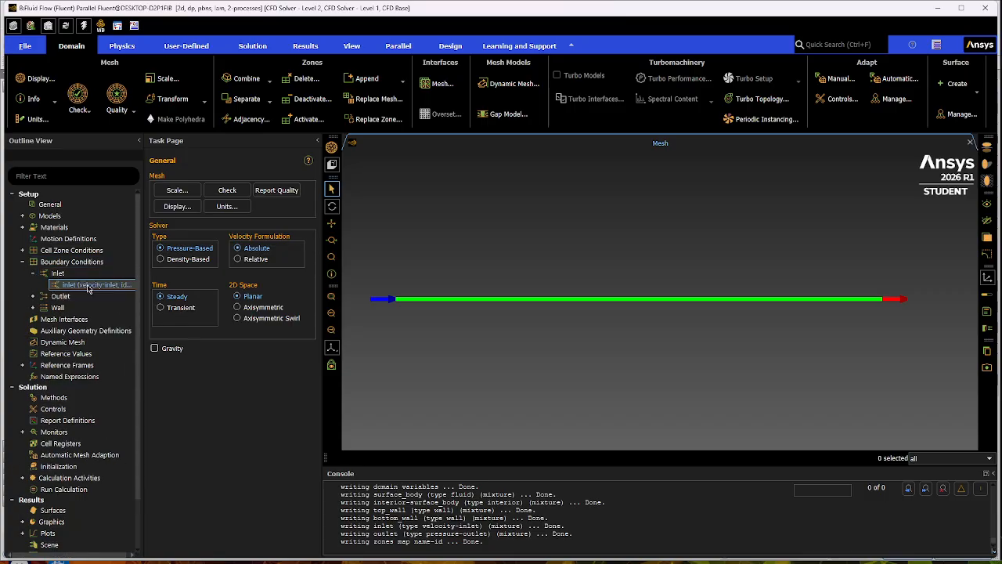
double_click(88, 288)
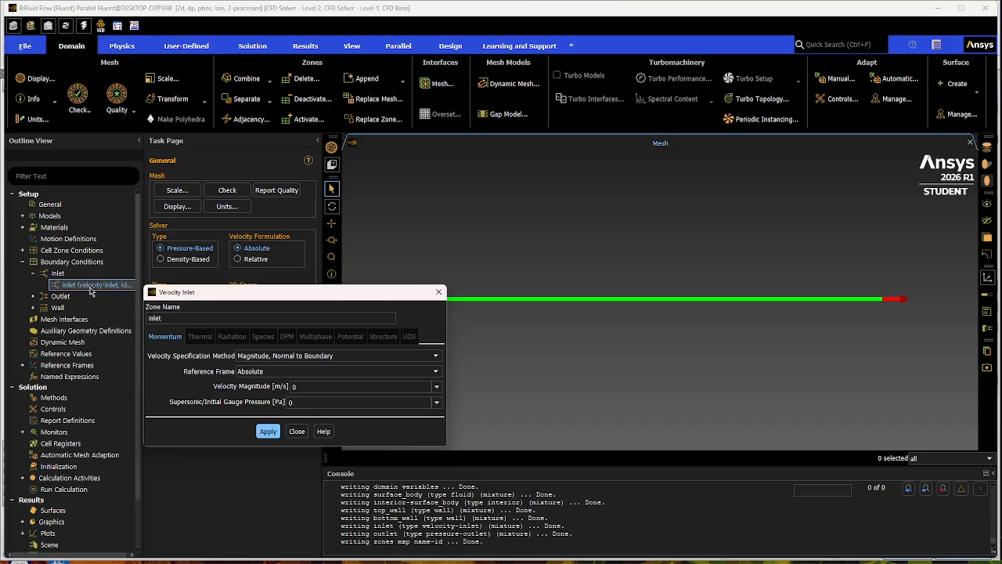
click(326, 385)
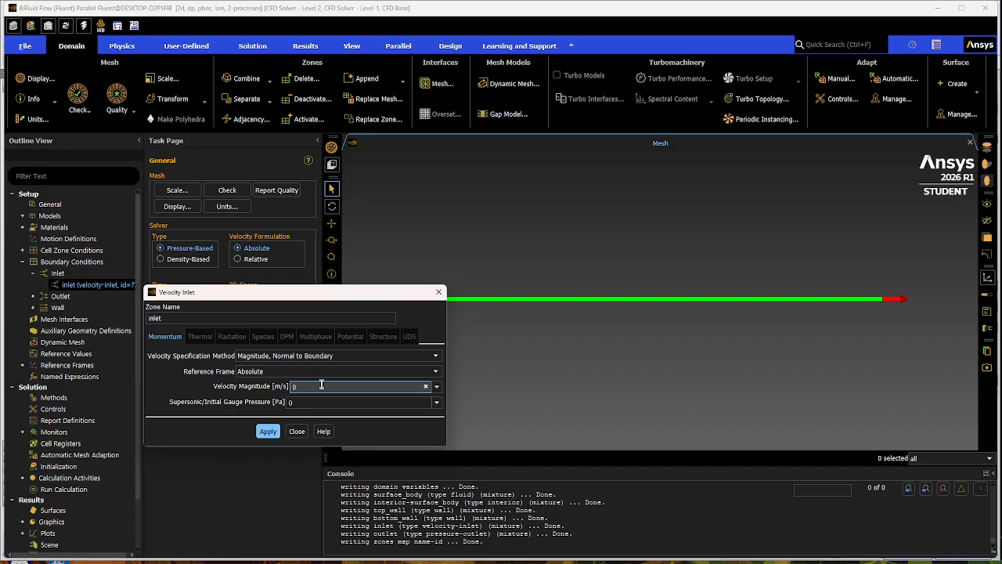
key(BackSpace)
text(5)
click(267, 432)
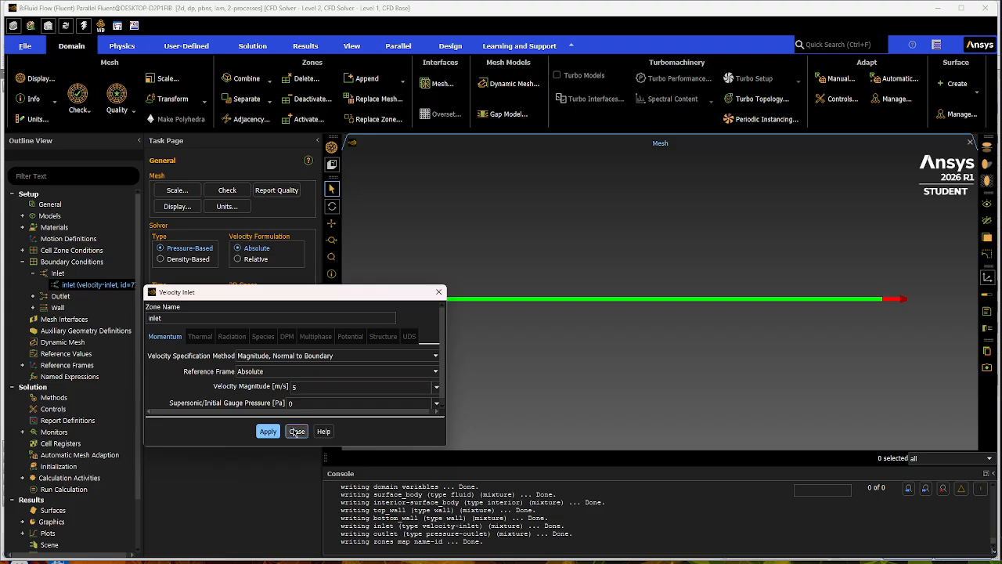
click(296, 431)
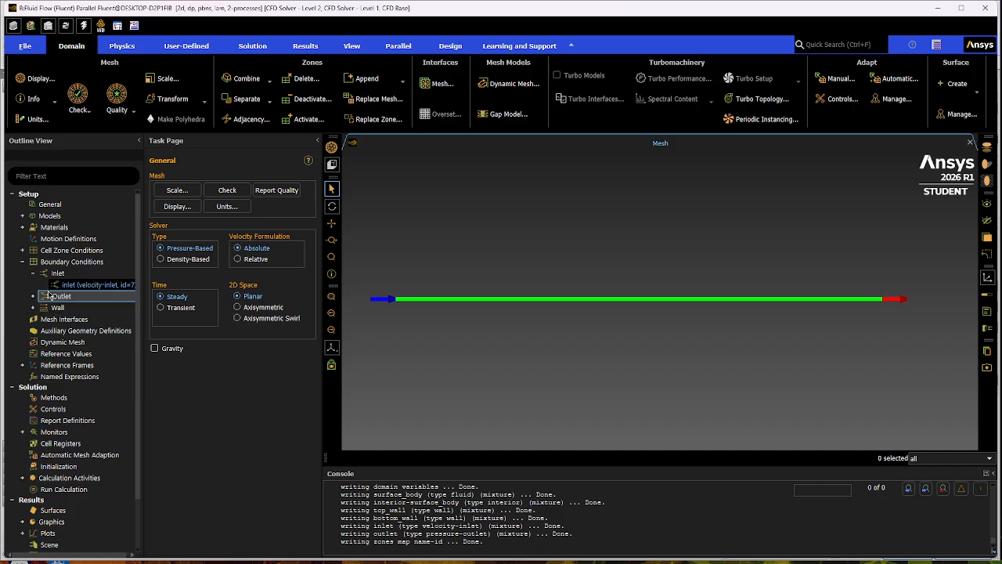
click(32, 273)
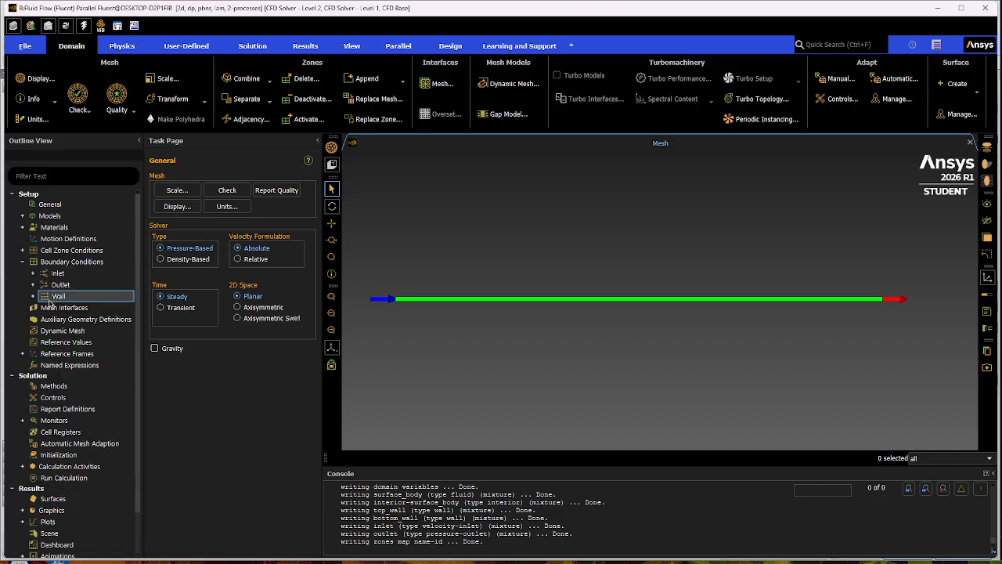
- Enable Prevent Reverse Flow on the outlet pressure-outlet boundary and apply it
click(32, 285)
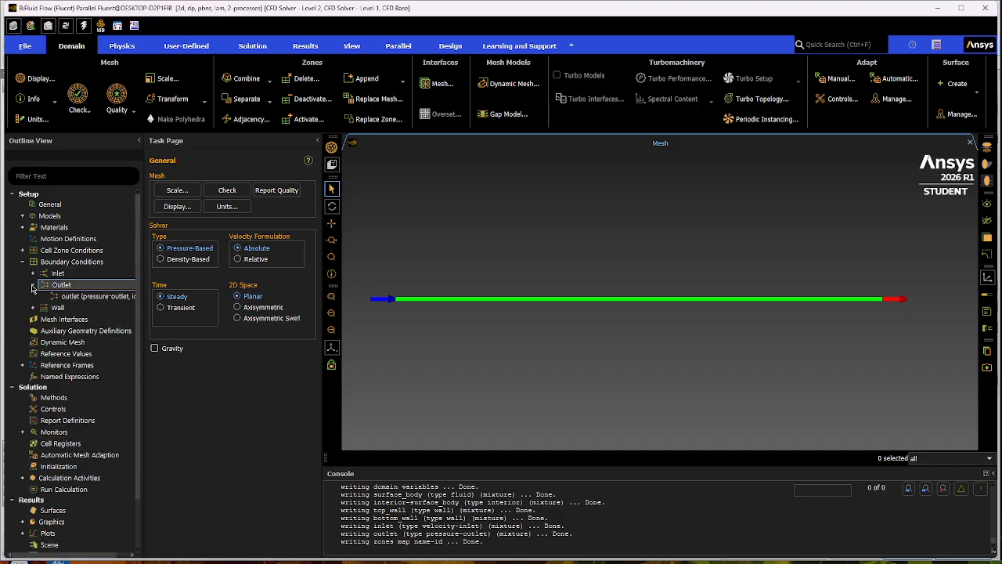
double_click(85, 297)
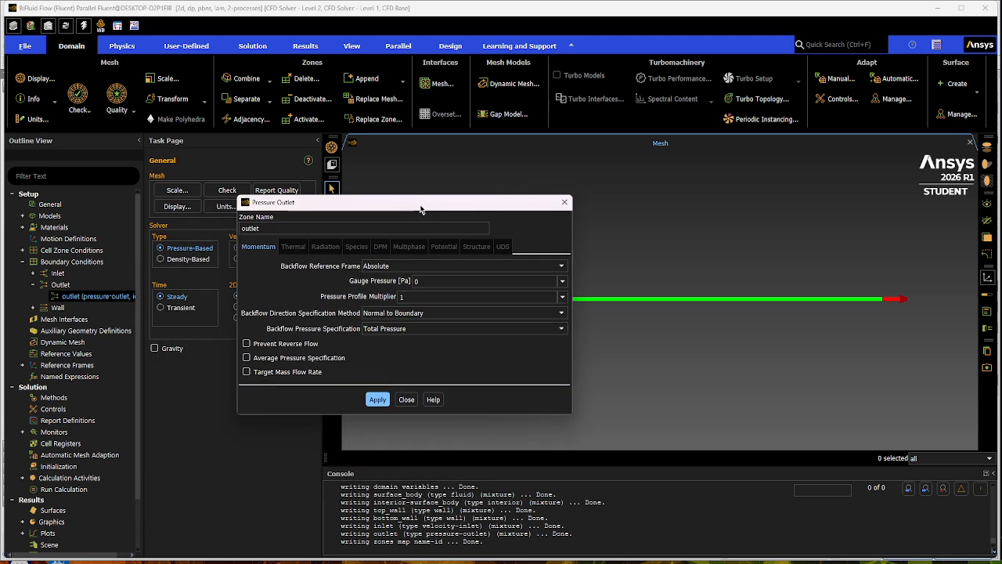
click(248, 344)
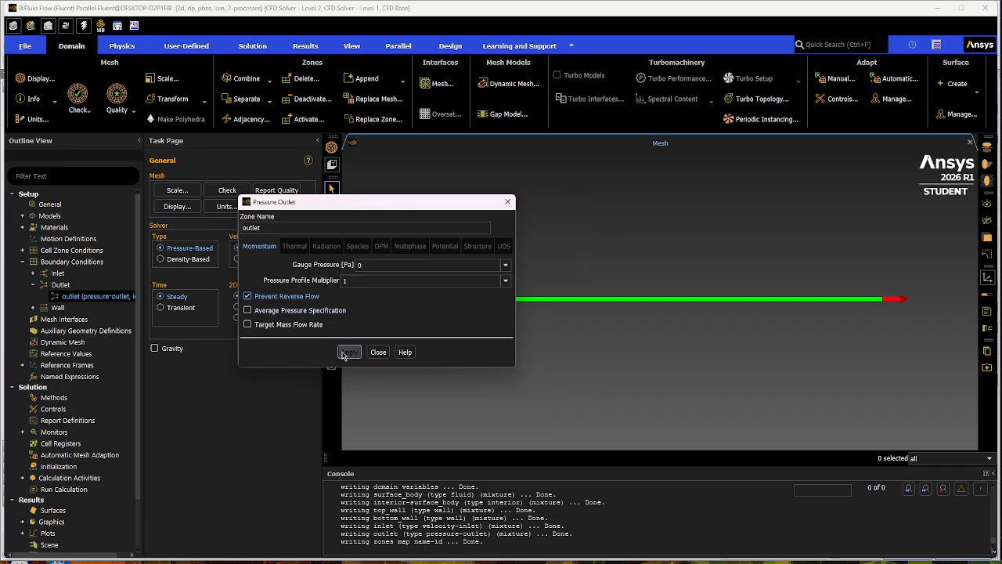
click(345, 355)
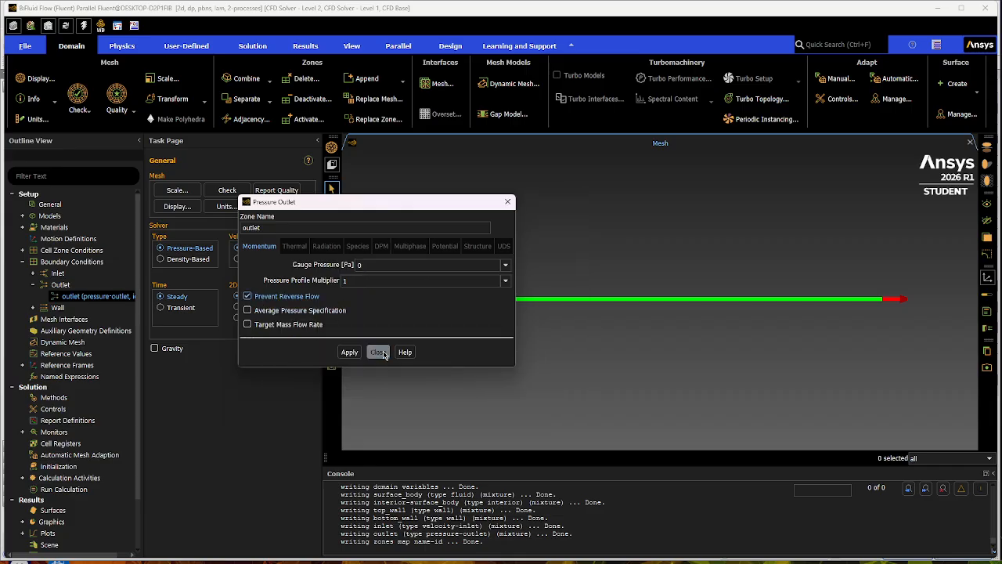
click(378, 352)
click(34, 286)
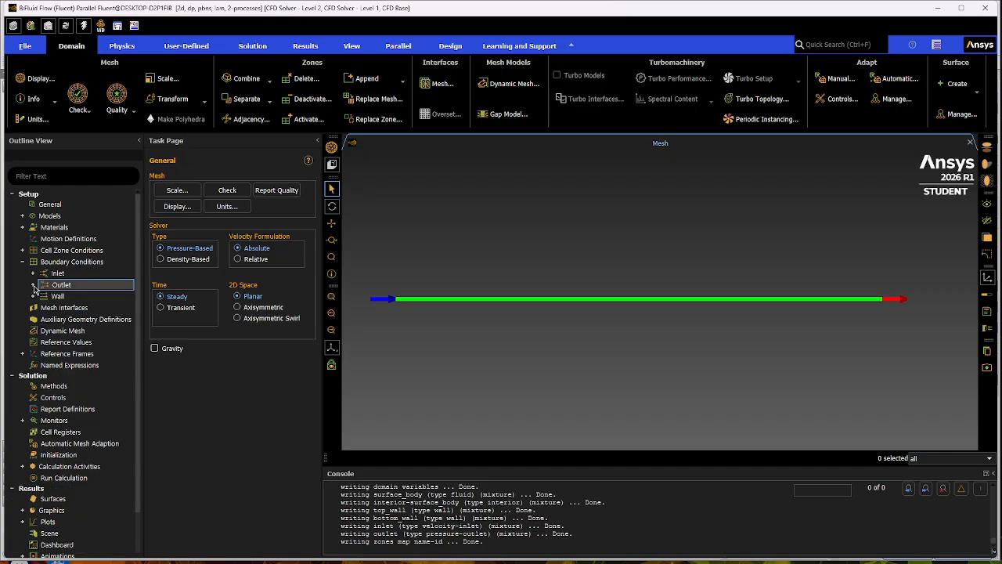
- Open the bottom_wall boundary condition and set its wall motion to Moving Wall
click(33, 297)
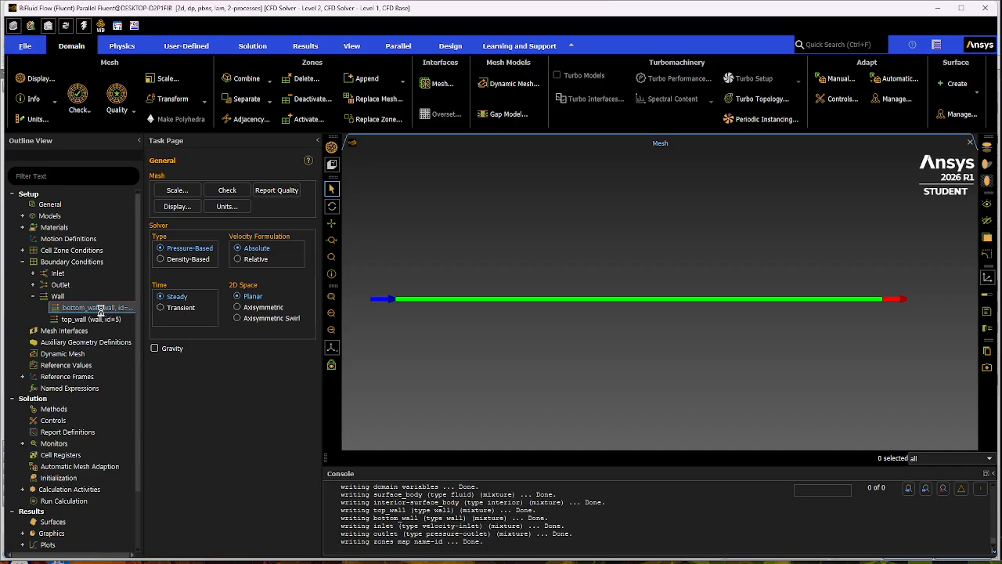
double_click(118, 308)
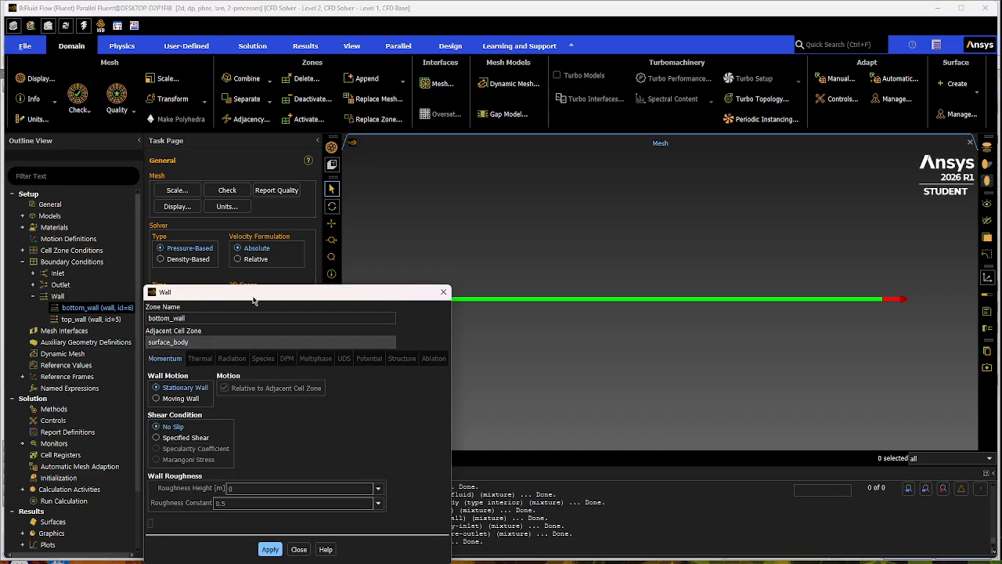
drag(264, 296, 488, 134)
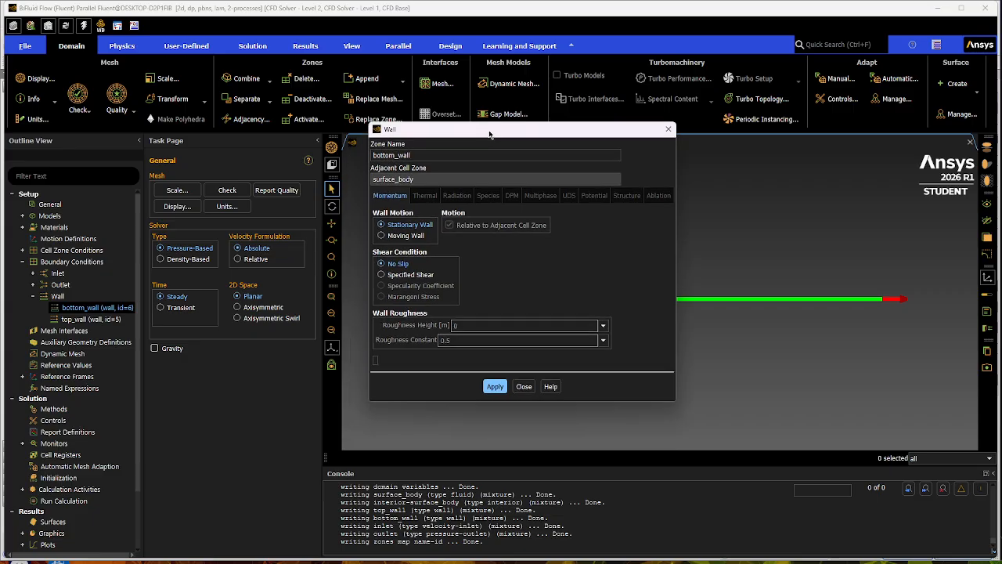
click(391, 237)
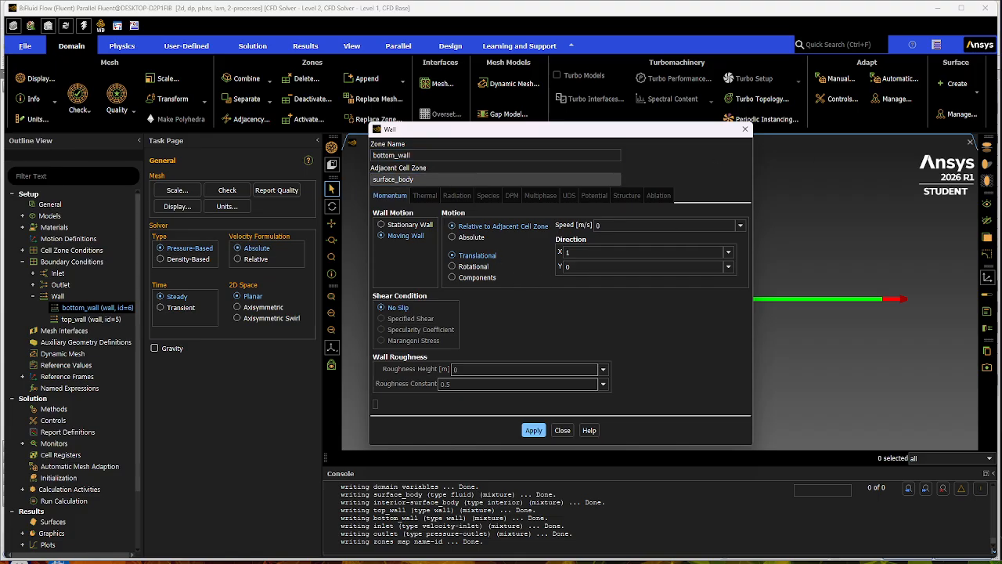
- Check the bottom plate velocity and the sign convention on the Project 2 assignment page, and return to Fluent
drag(1001, 109, 499, 22)
click(808, 318)
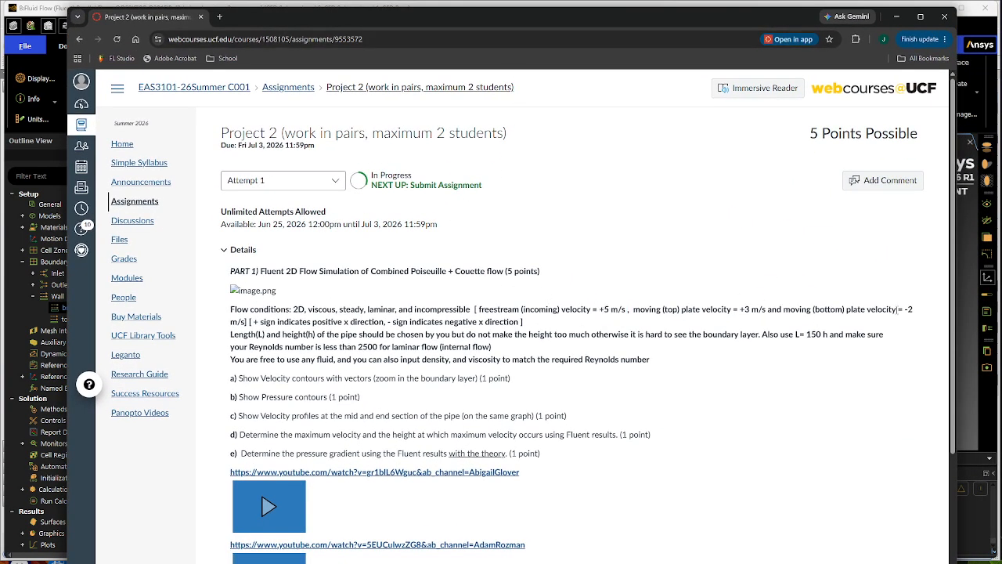
drag(904, 309, 914, 310)
drag(233, 321, 589, 344)
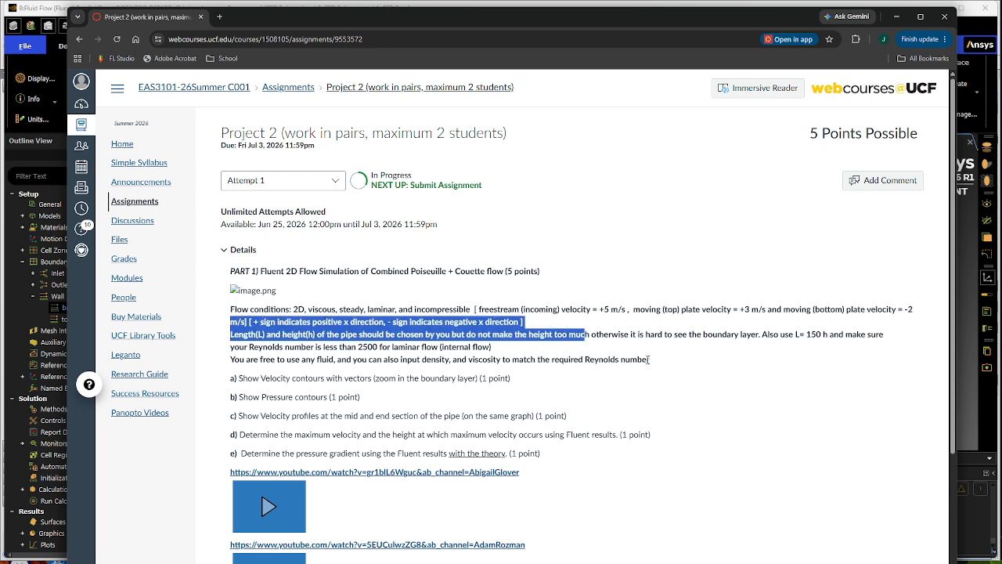
click(708, 362)
drag(715, 24, 1001, 30)
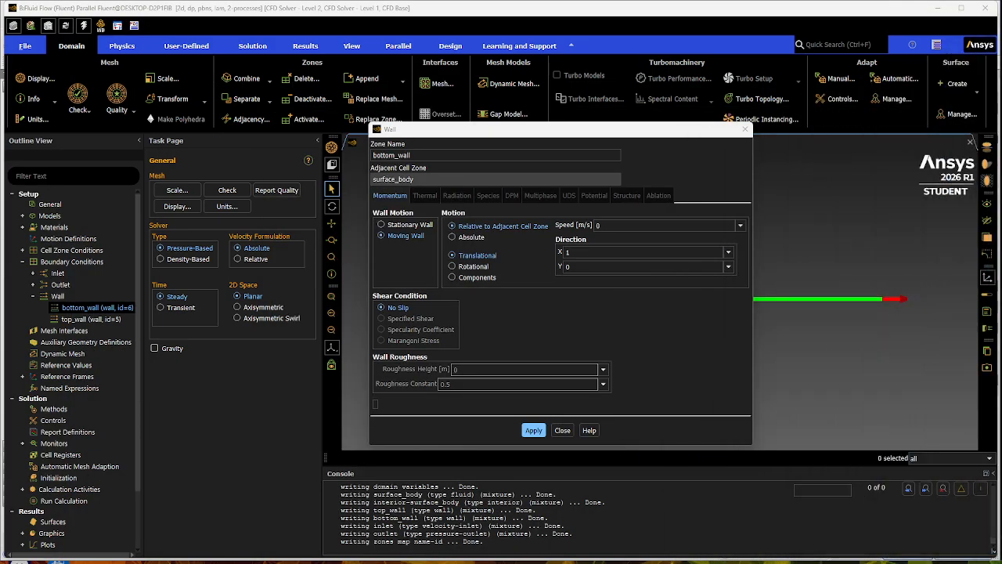
- Set the moving bottom_wall speed to 2 m/s with an X direction of -1, apply it and close the wall settings
click(613, 224)
key(BackSpace)
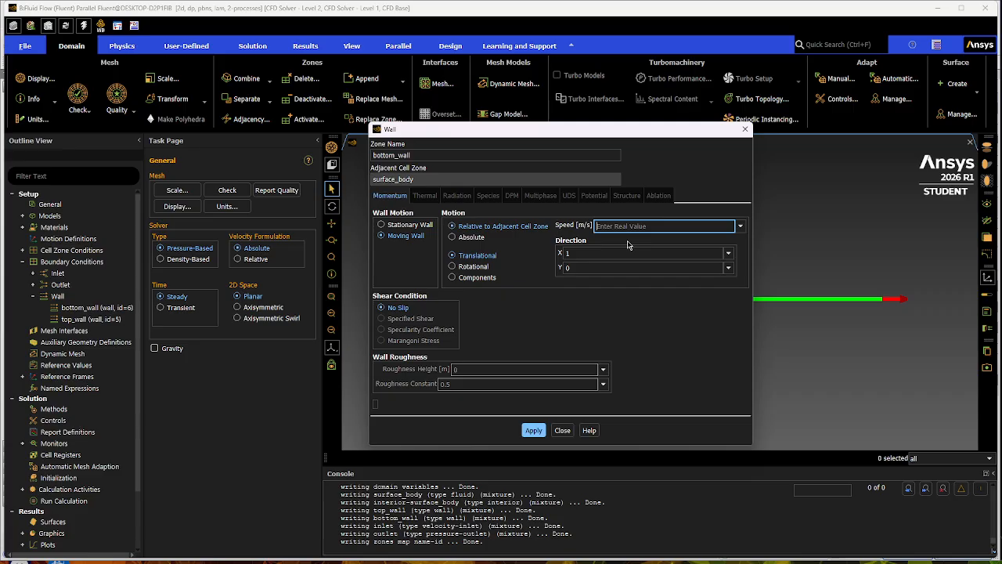
text(2)
click(566, 253)
key(BackSpace)
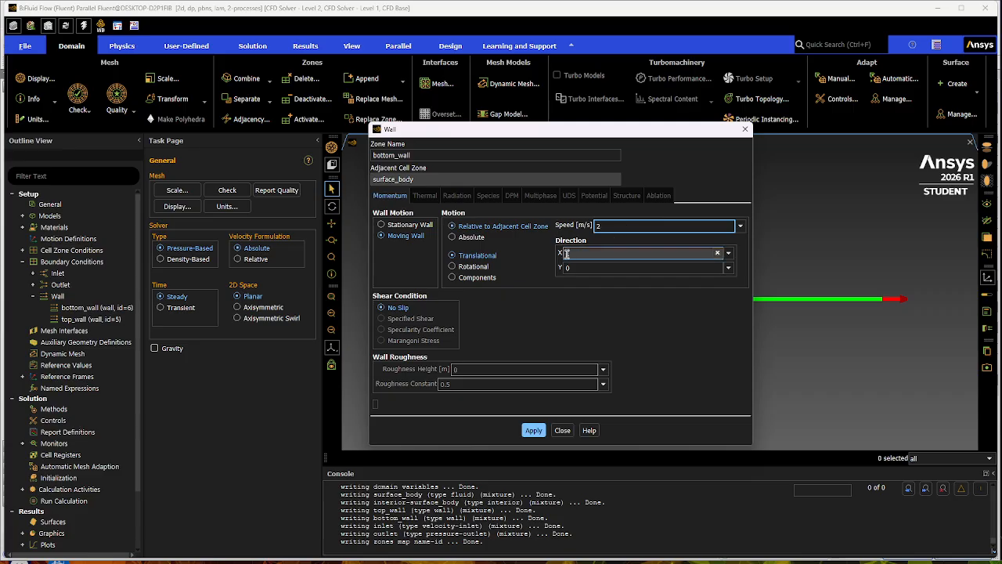
text(1)
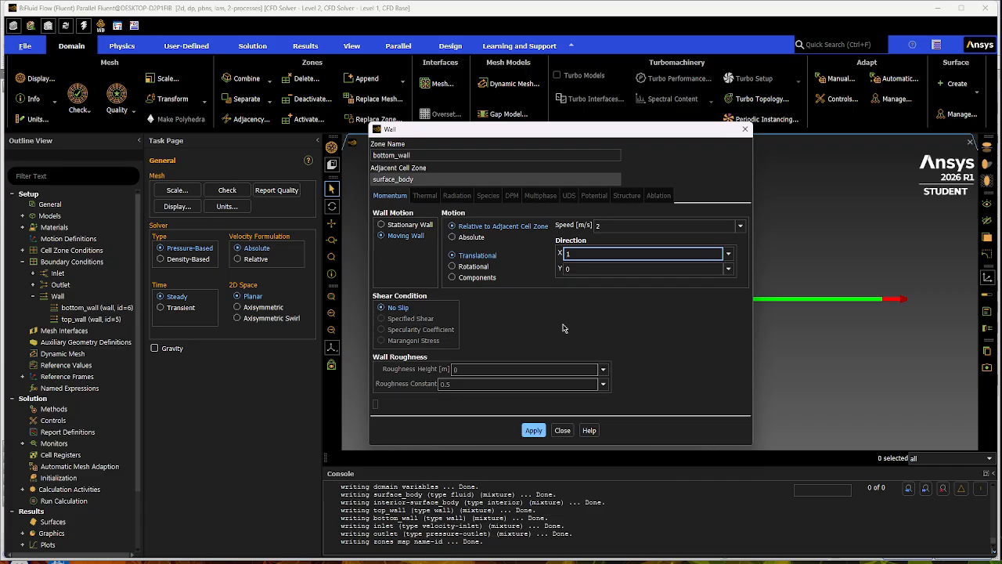
click(562, 323)
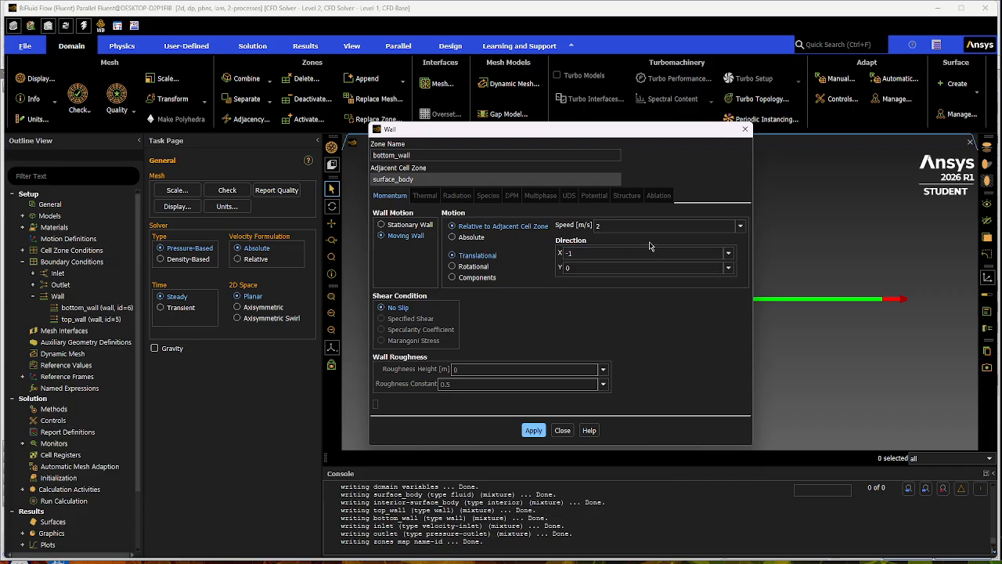
click(533, 432)
click(562, 431)
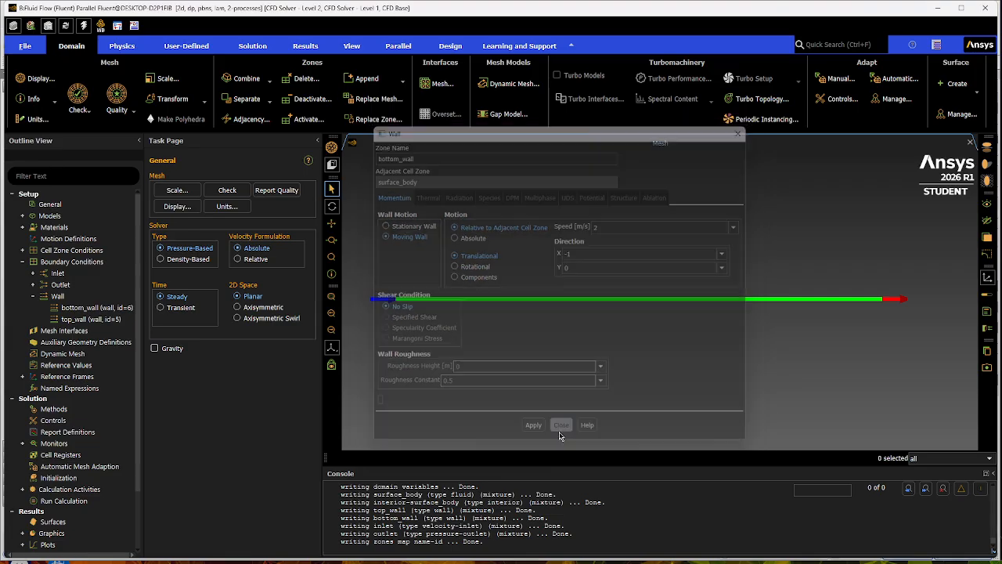
- Make top_wall a moving wall with a translational speed of 3 m/s, apply it and close the wall settings
double_click(85, 322)
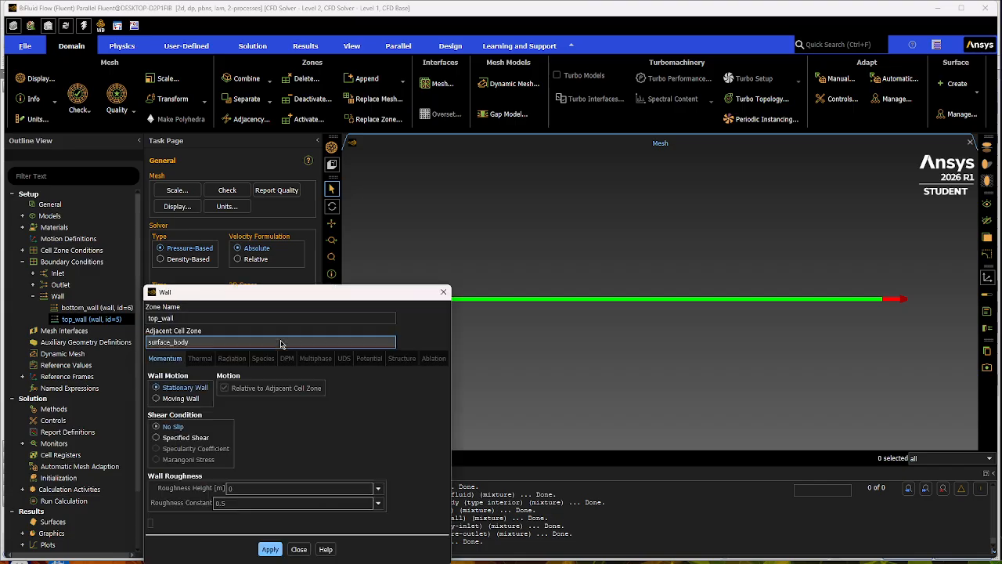
drag(293, 295, 487, 150)
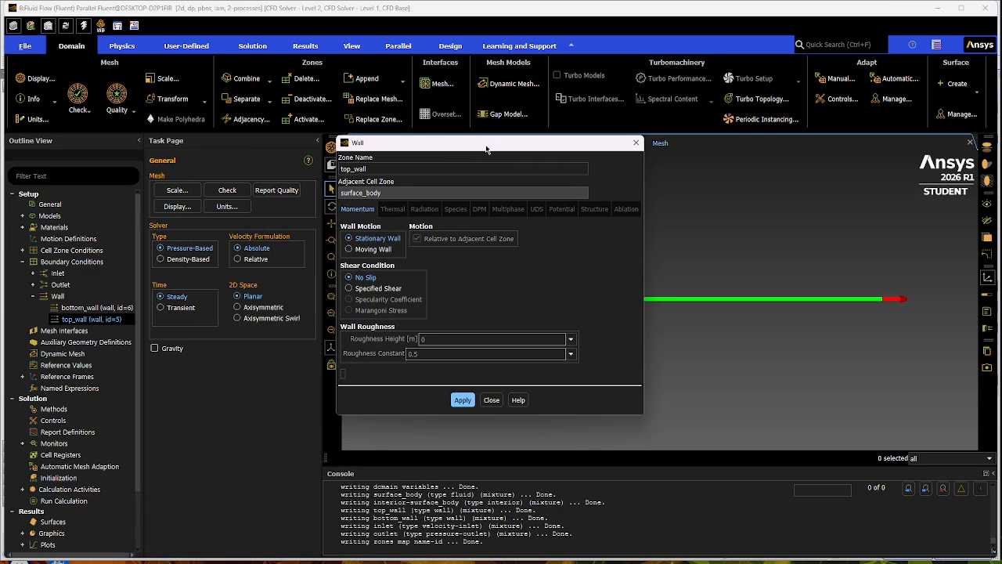
click(349, 250)
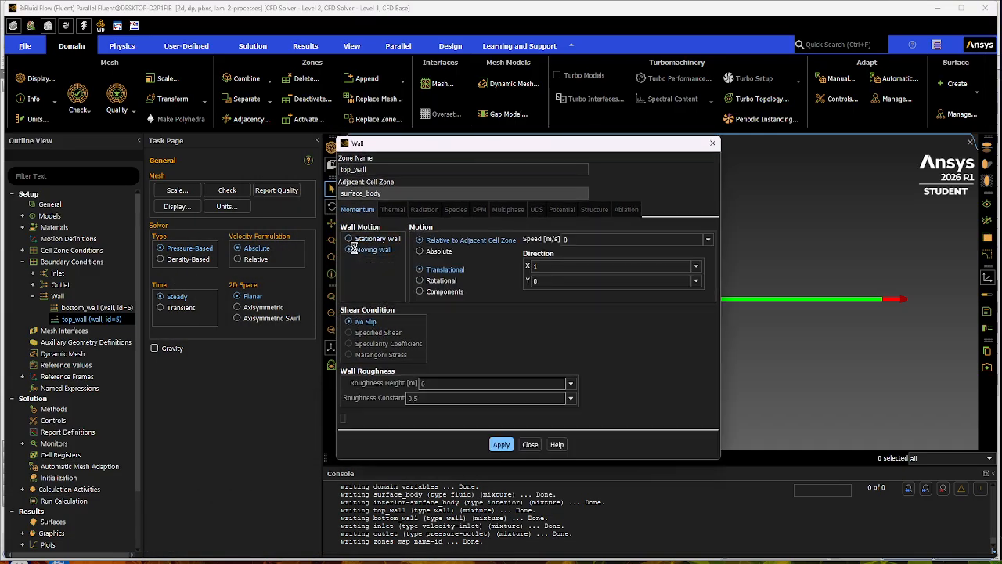
double_click(606, 242)
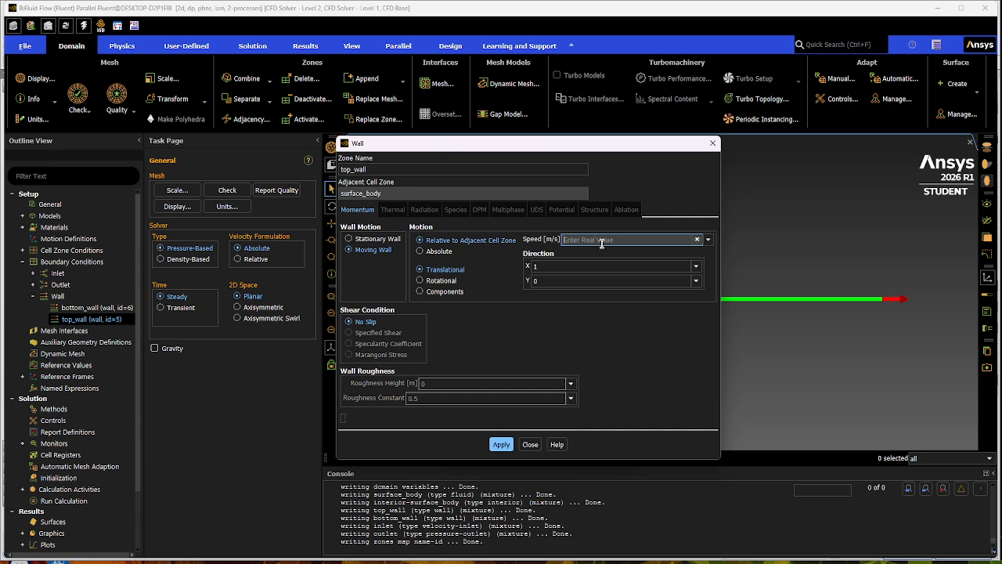
text(3)
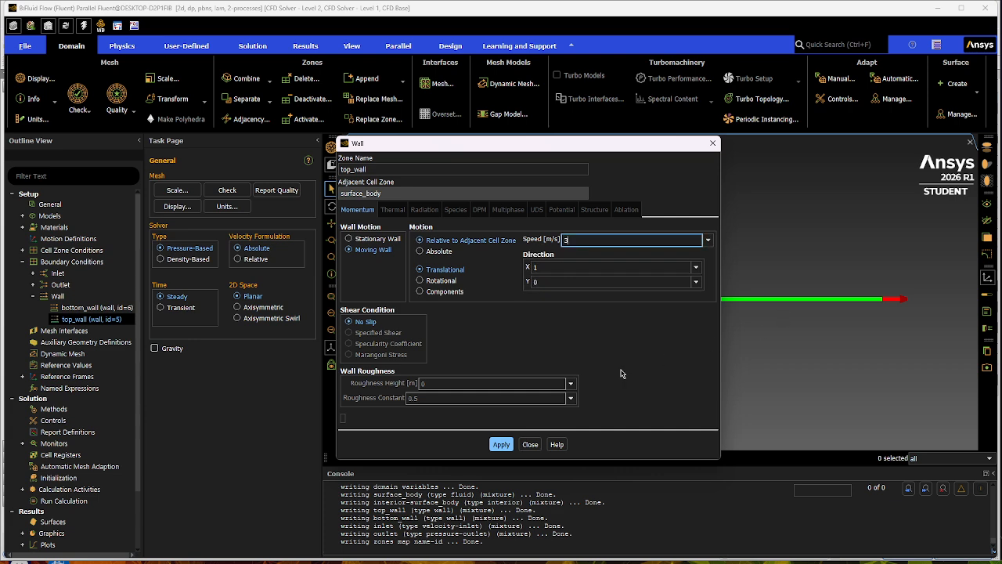
click(601, 338)
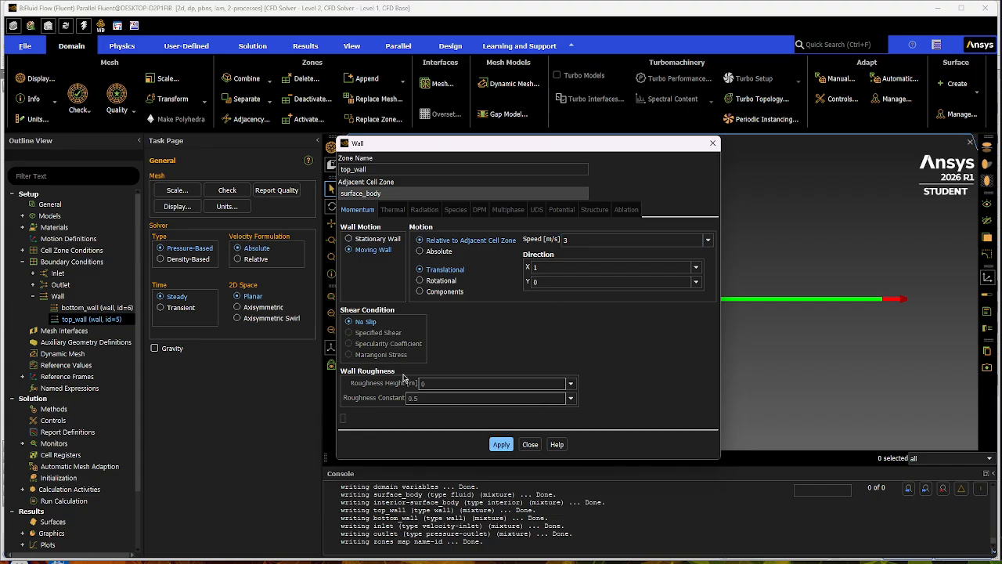
click(494, 445)
click(530, 445)
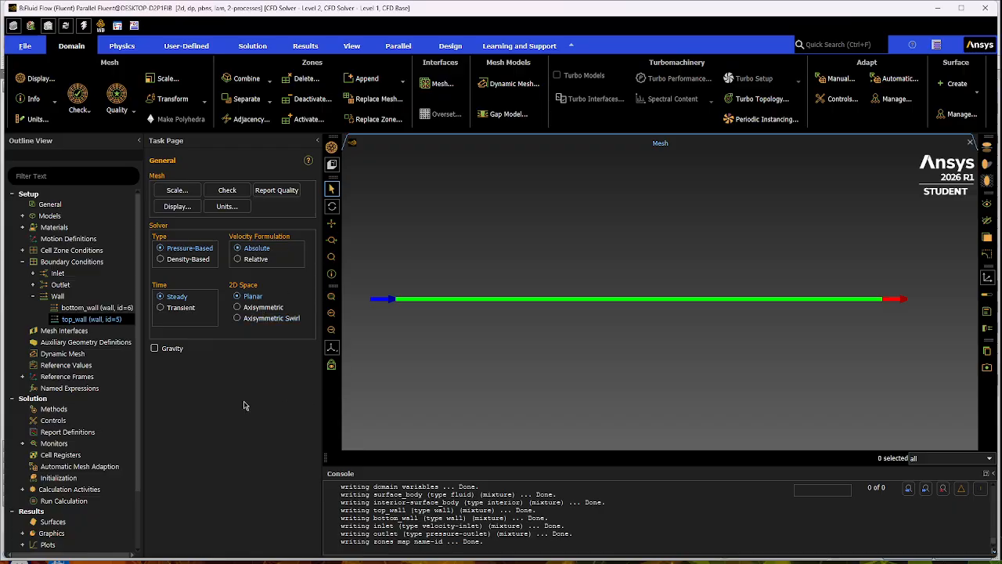
- Collapse the boundary conditions in the outline and set the reference velocity to 5 m/s in the reference values
click(26, 298)
click(33, 297)
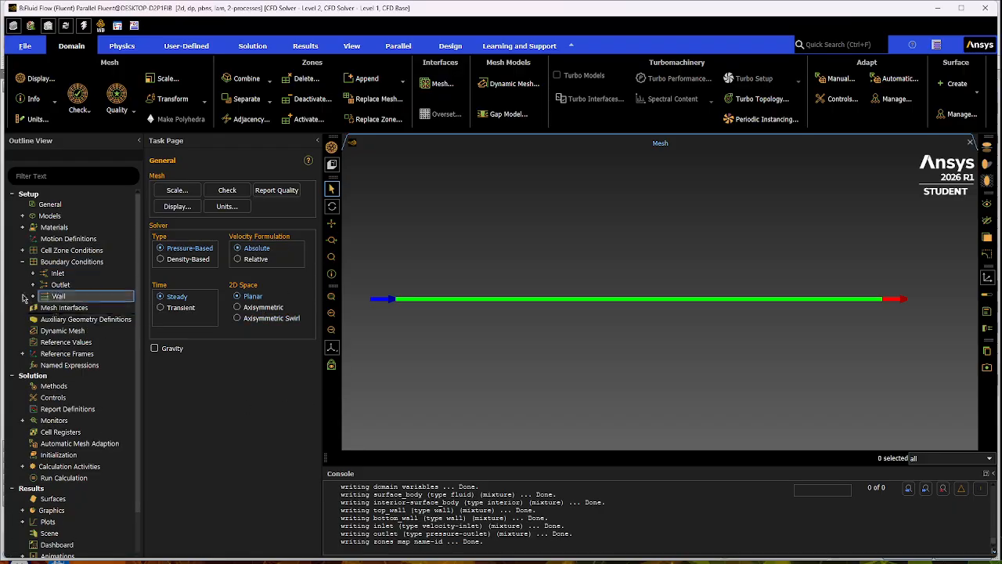
click(23, 262)
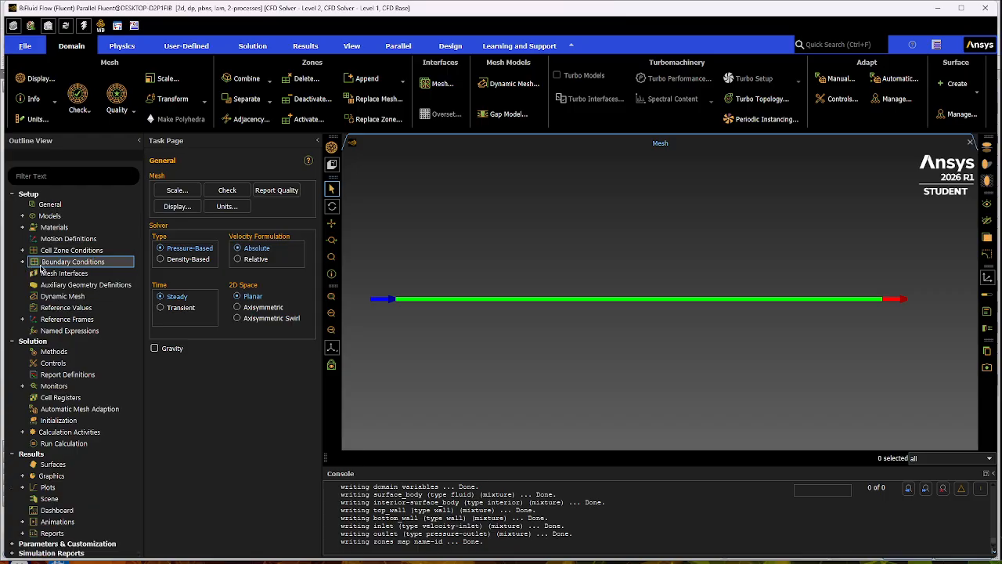
click(72, 309)
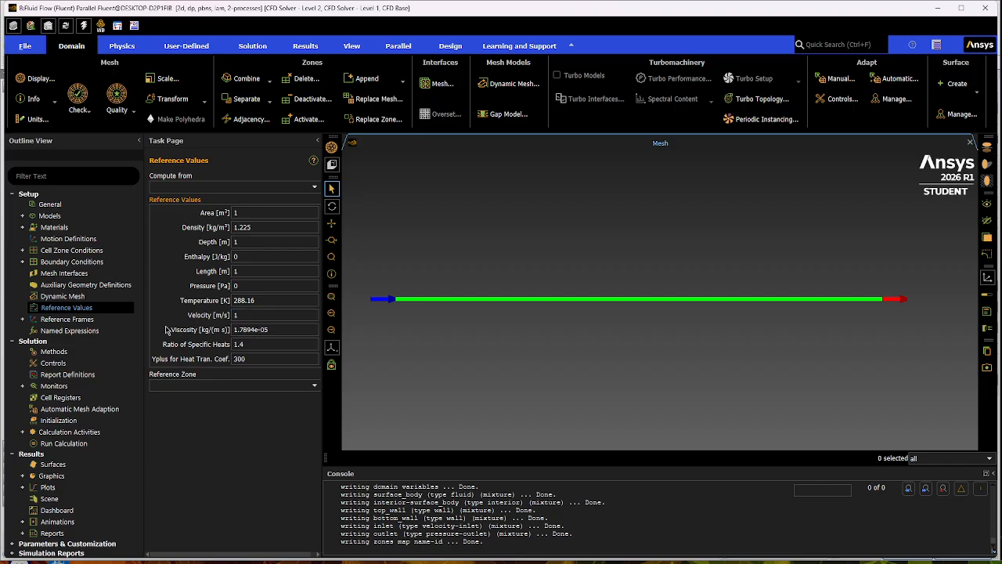
double_click(247, 315)
text(5)
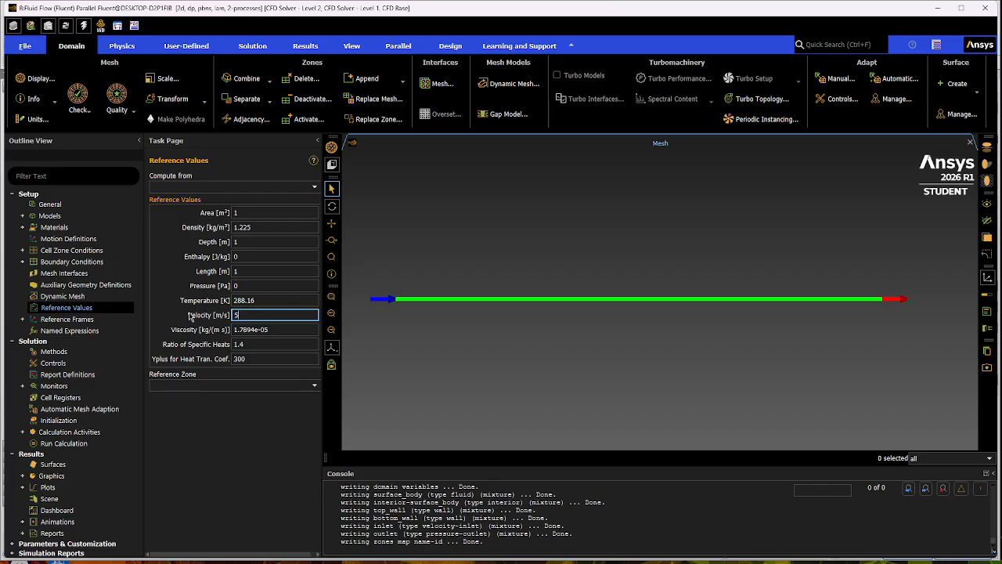
click(249, 317)
drag(242, 317, 231, 324)
click(237, 423)
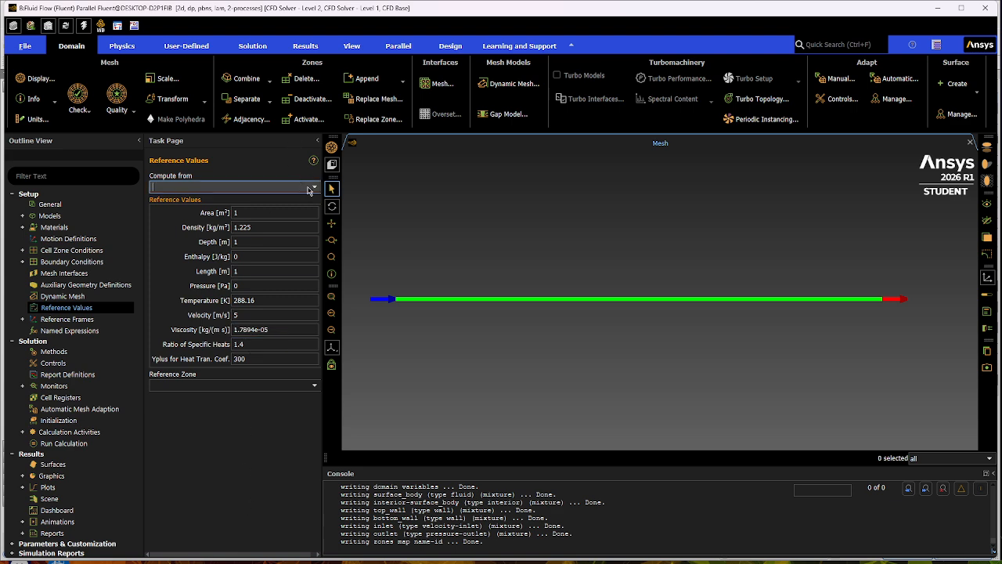
click(310, 190)
click(310, 190)
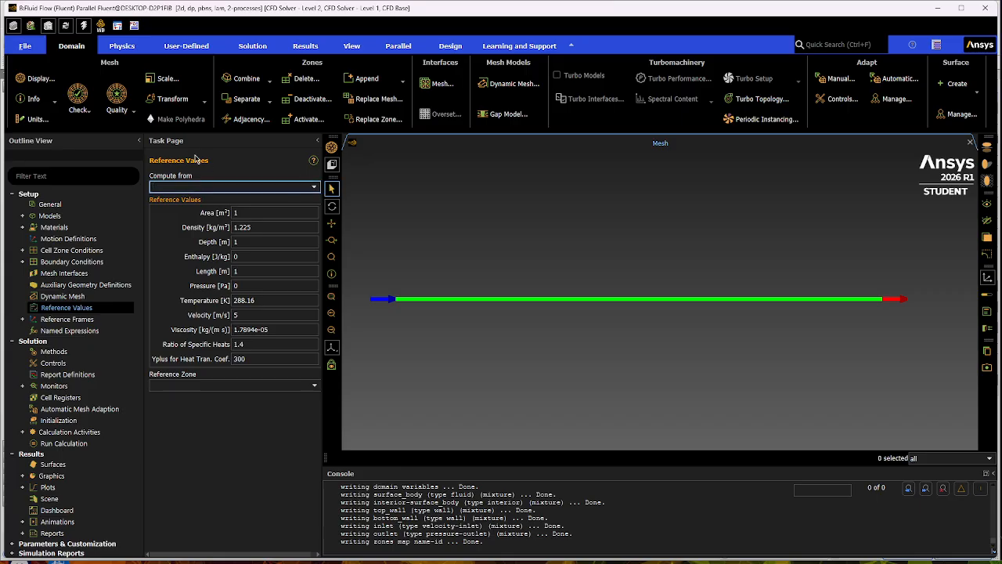
click(204, 492)
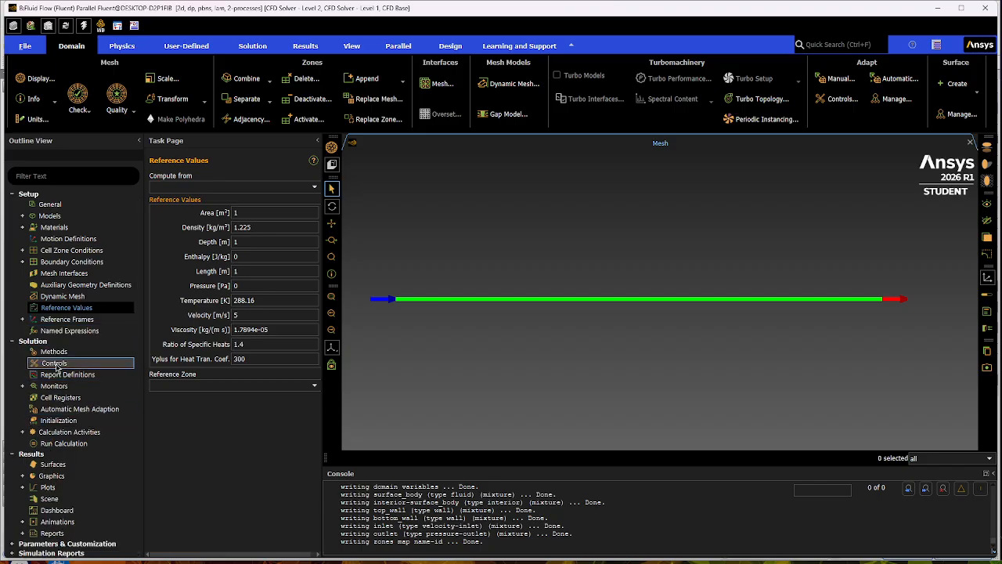
- Set the residual convergence criteria for continuity, x-velocity and y-velocity to 1e-6 and accept them
click(23, 386)
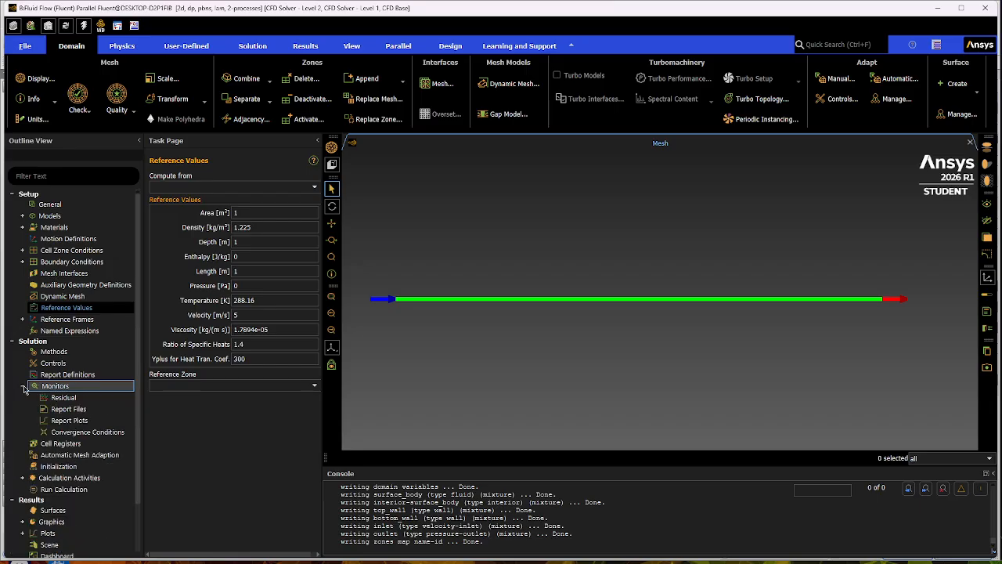
click(64, 398)
double_click(69, 399)
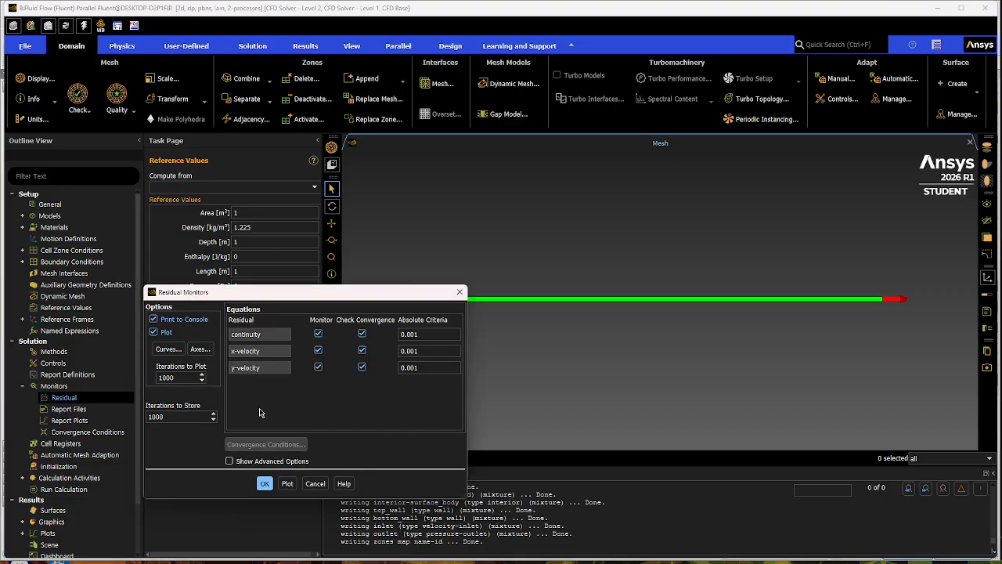
click(426, 334)
double_click(426, 335)
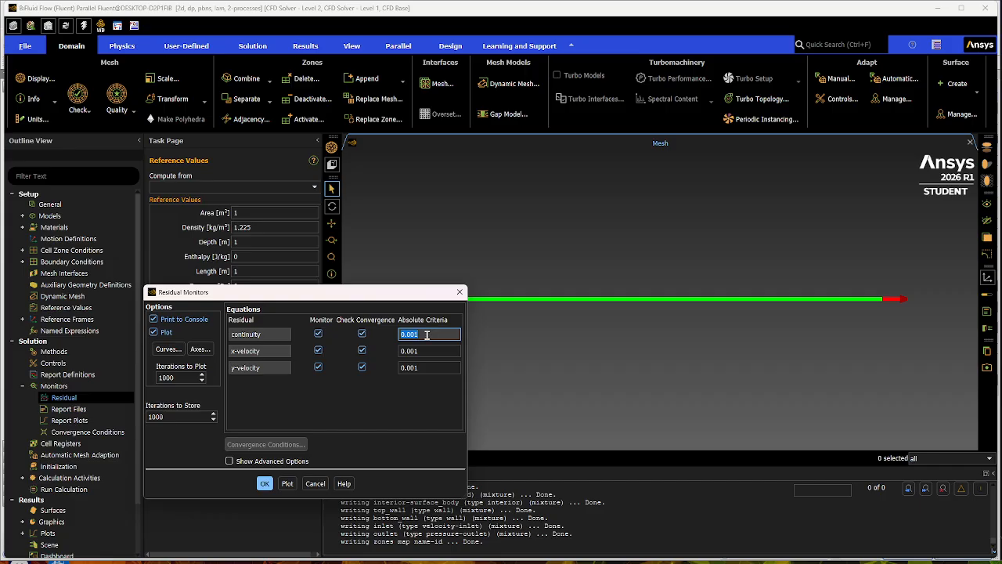
text(1e-6)
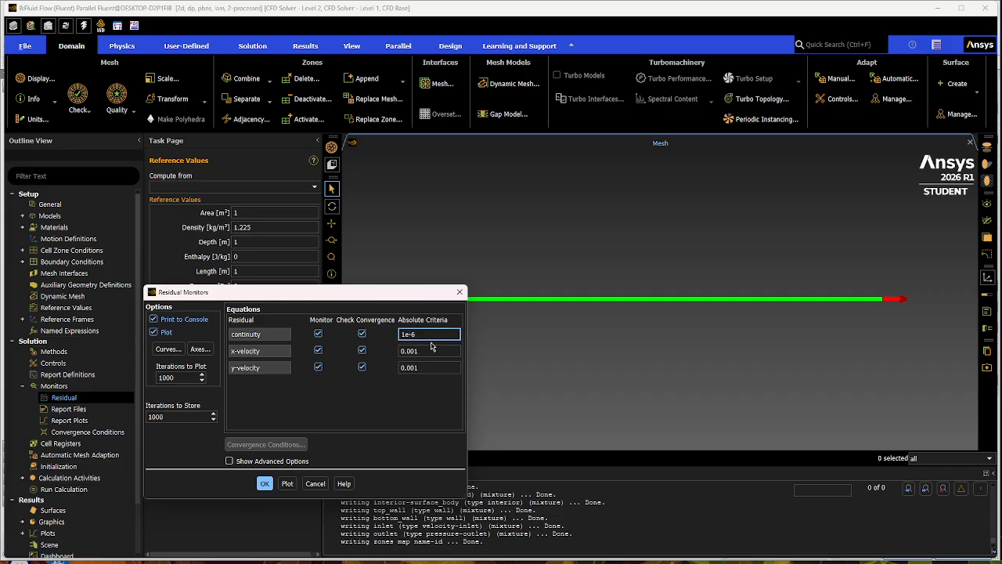
drag(416, 335, 396, 338)
key(Tab)
text(1e-6)
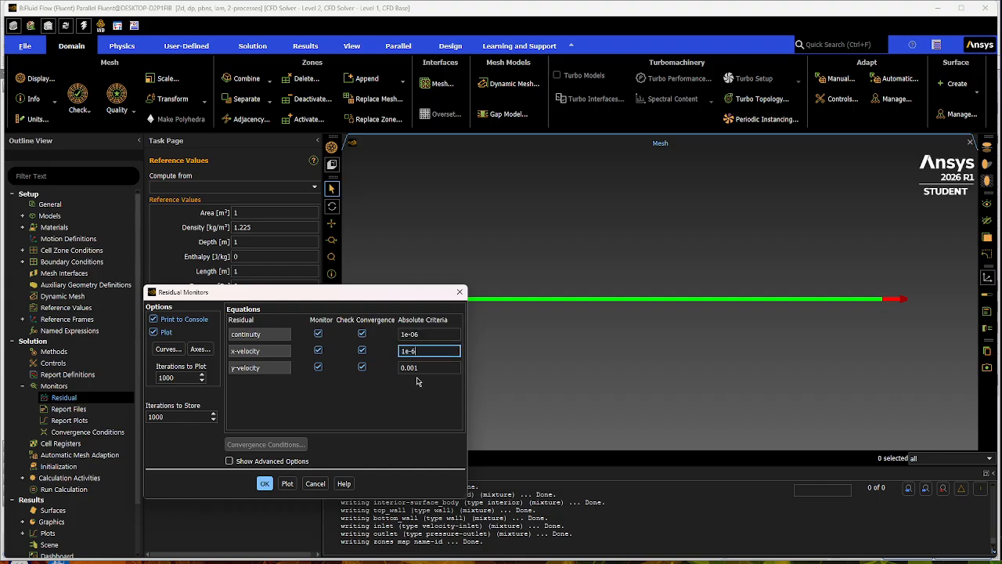
key(Tab)
text(1e-6)
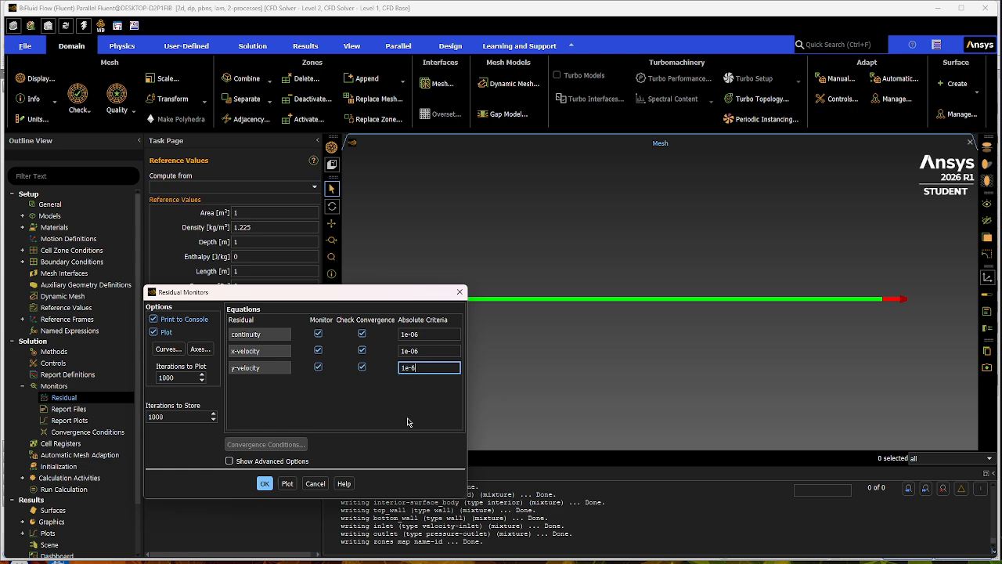
click(265, 483)
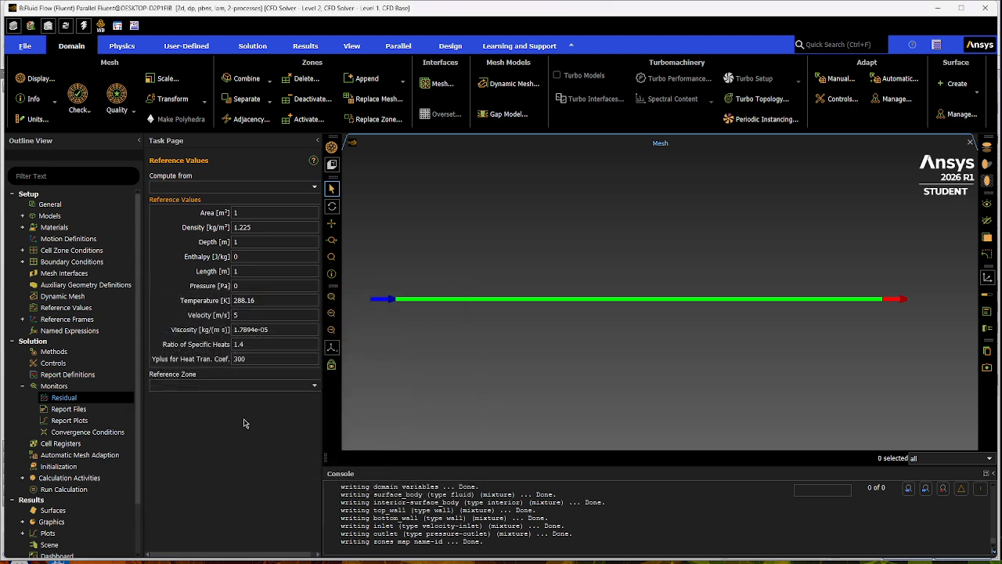
click(22, 386)
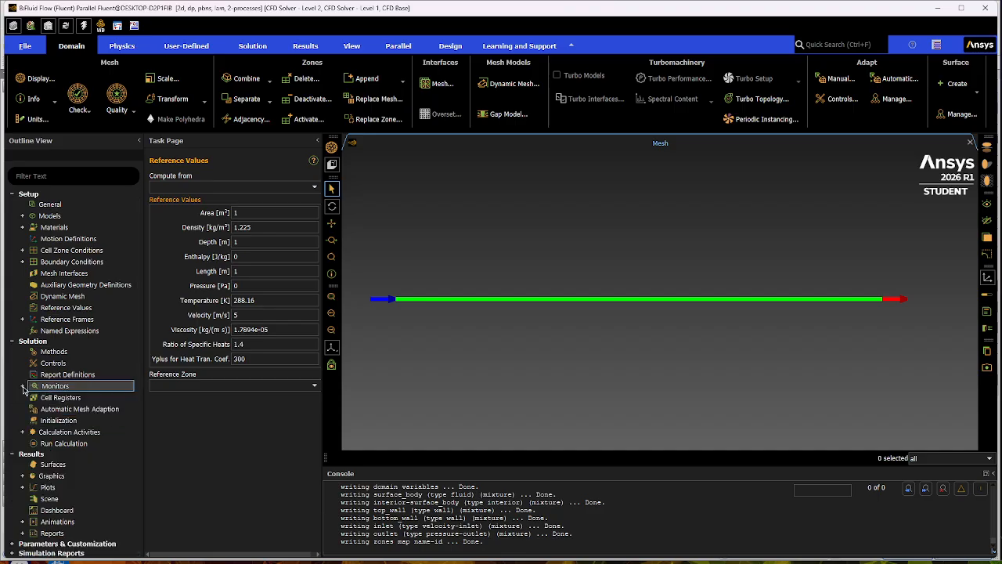
- Set the hybrid initialization to 25 iterations and initialize the solution
click(99, 423)
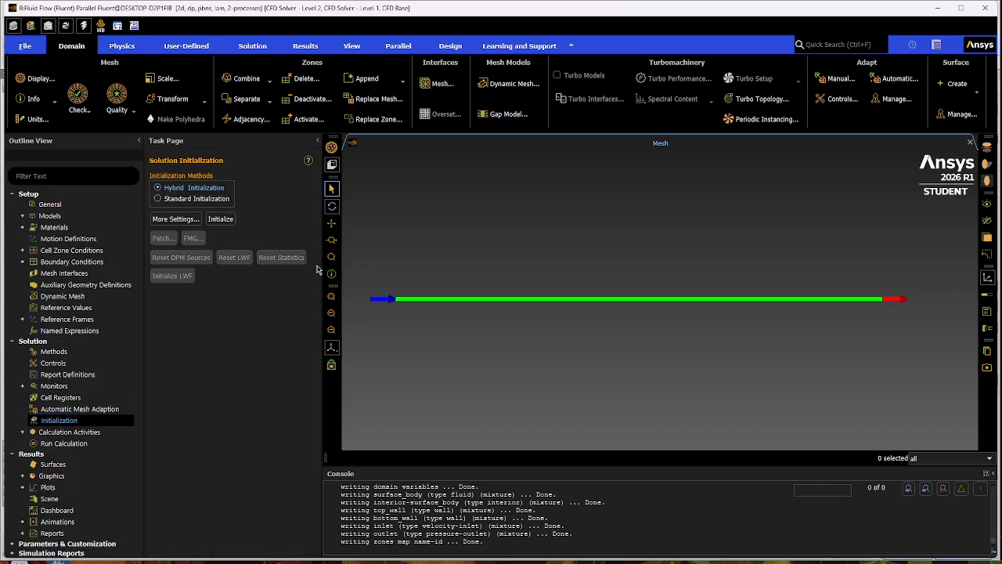
click(176, 219)
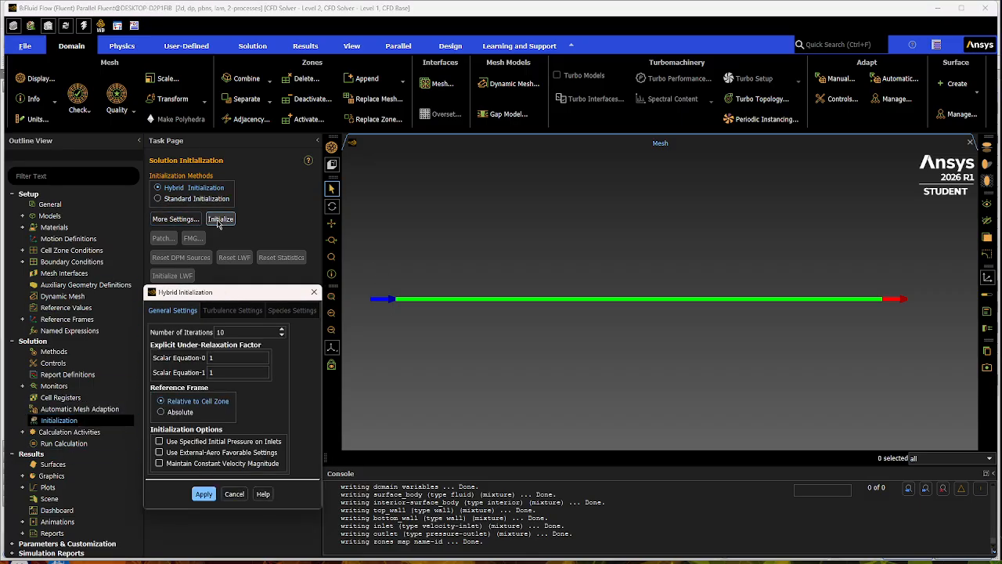
drag(222, 291, 316, 189)
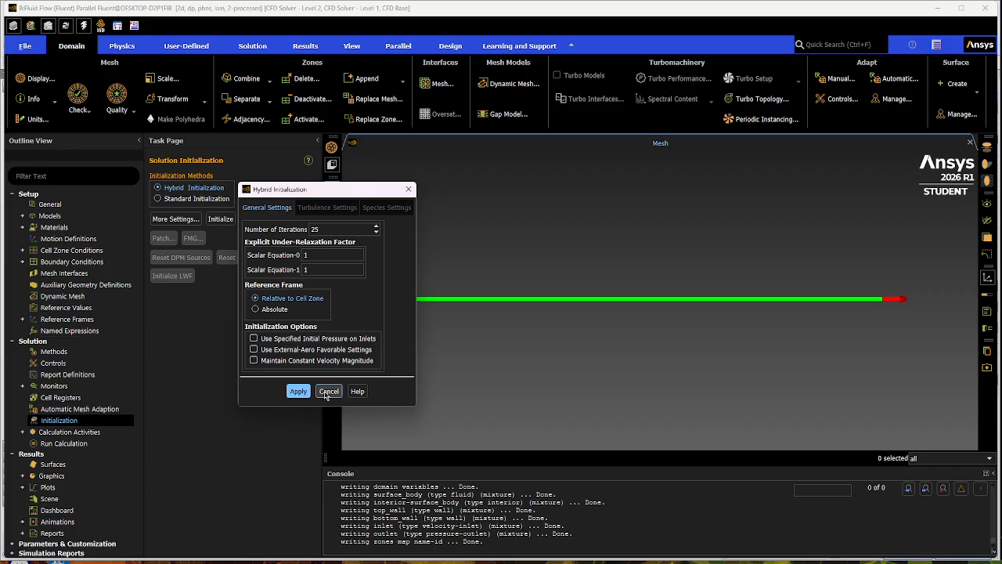
click(328, 391)
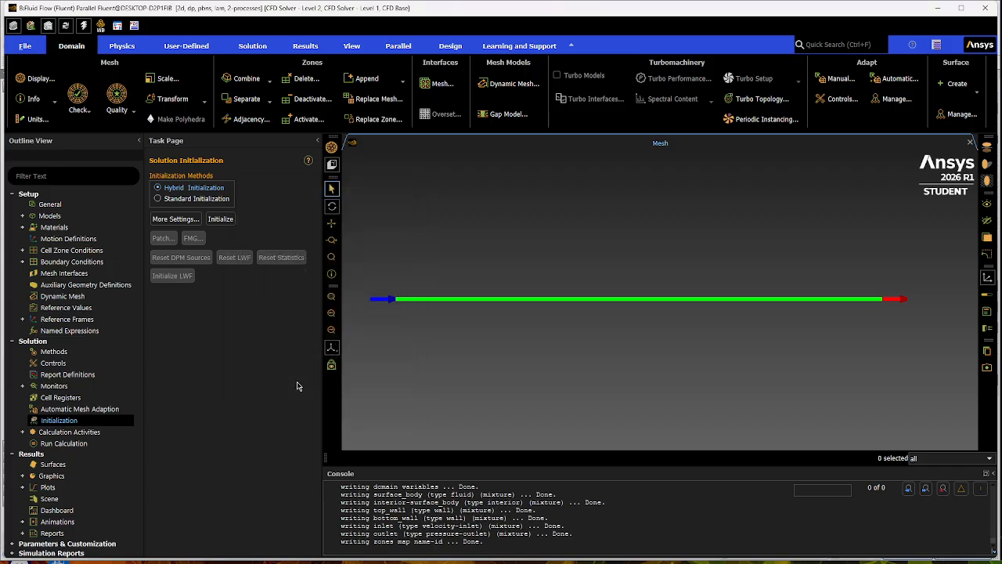
click(222, 219)
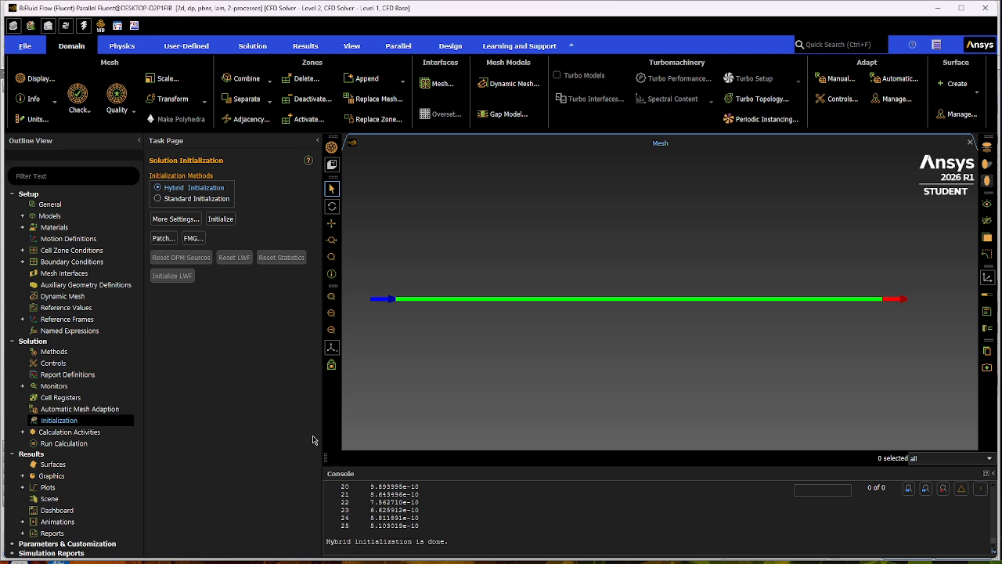
drag(325, 542, 459, 540)
click(468, 539)
drag(326, 542, 467, 541)
click(468, 541)
- Set the number of iterations to 200 for the calculation run
click(57, 443)
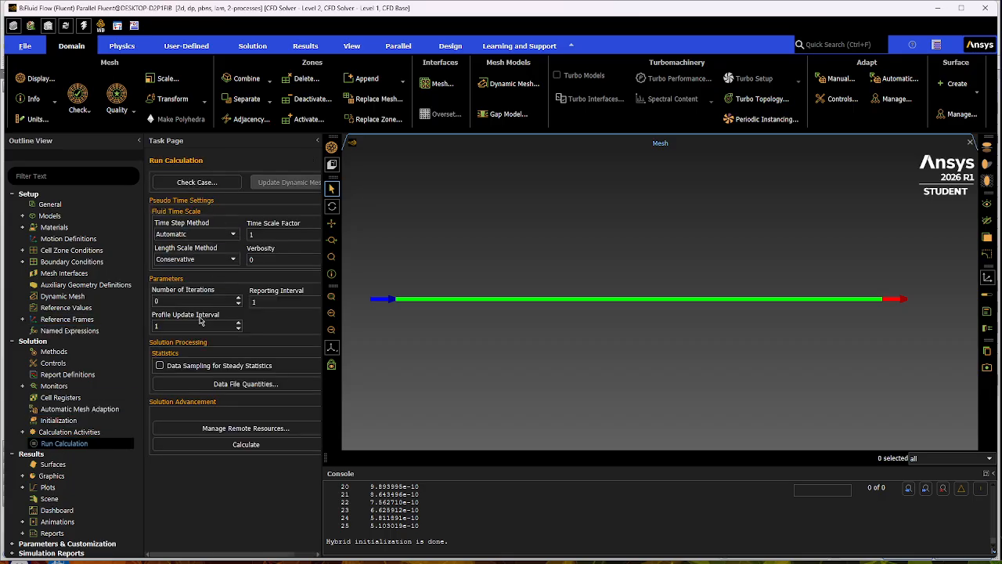
click(195, 302)
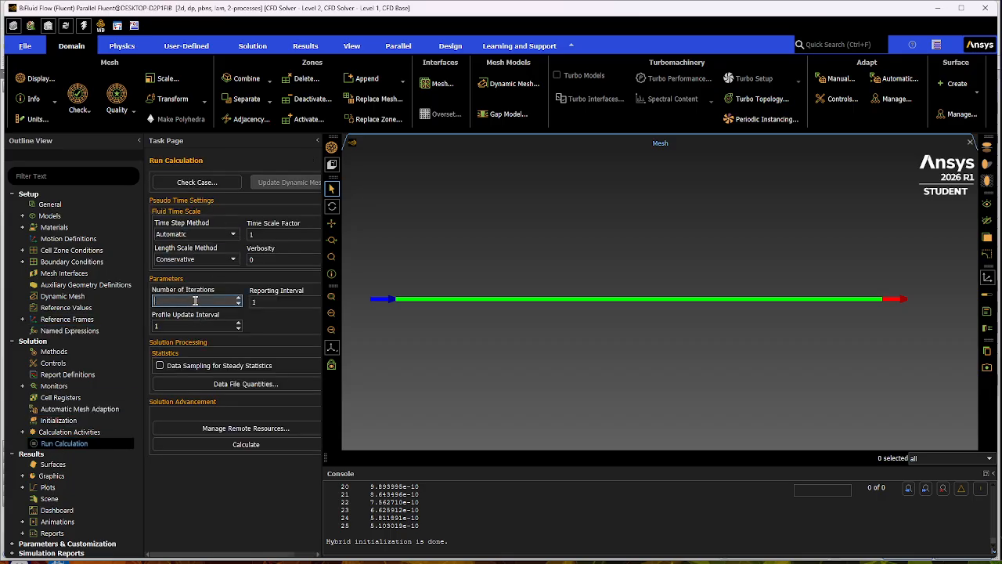
click(259, 493)
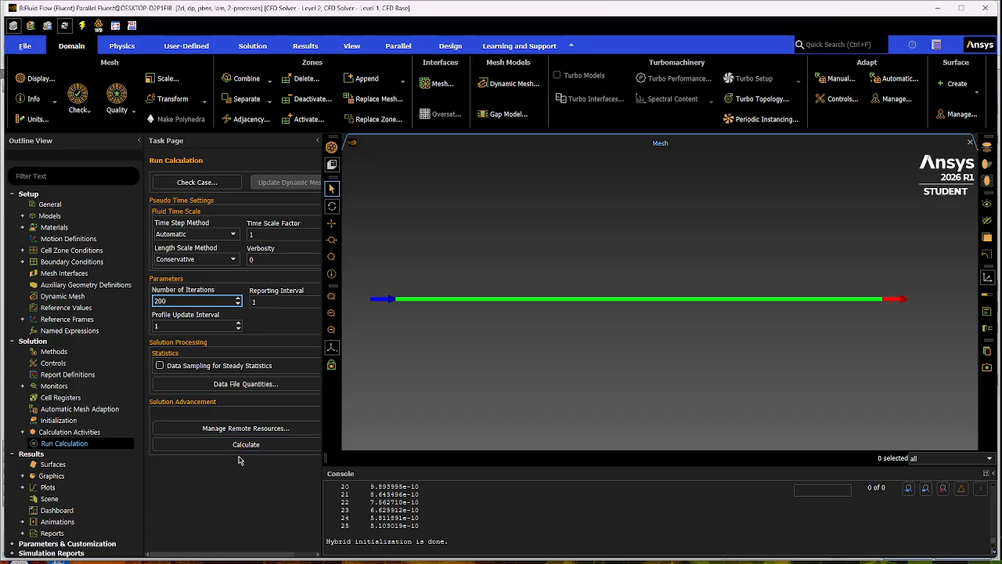
- Run the calculation to completion and check the scaled residuals plot before returning to the mesh display
click(262, 446)
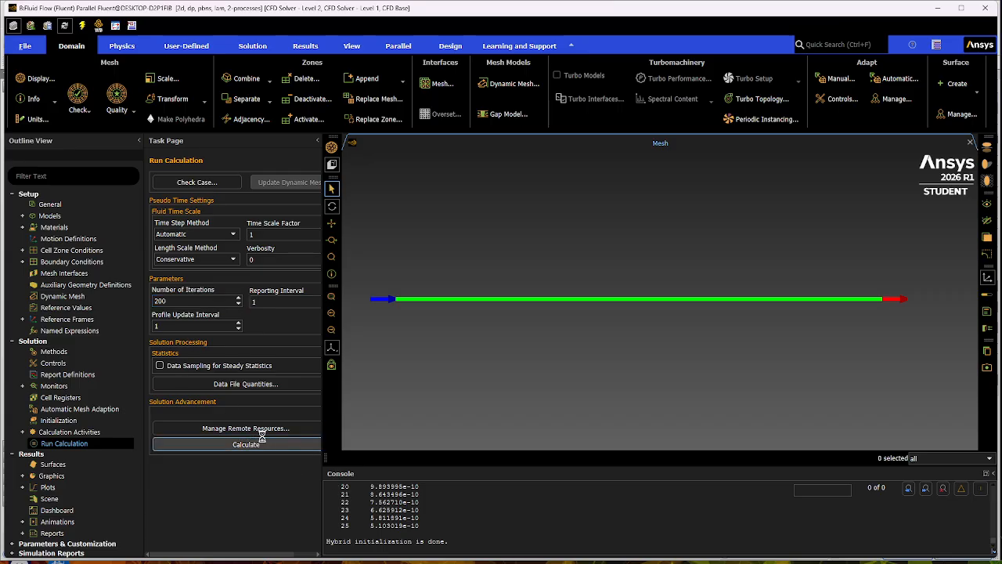
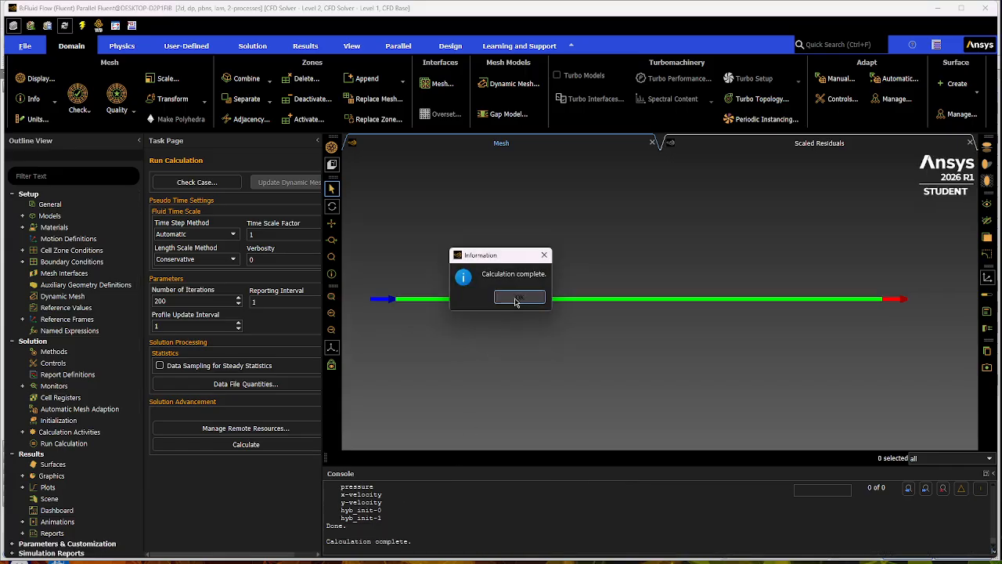
click(518, 298)
click(814, 142)
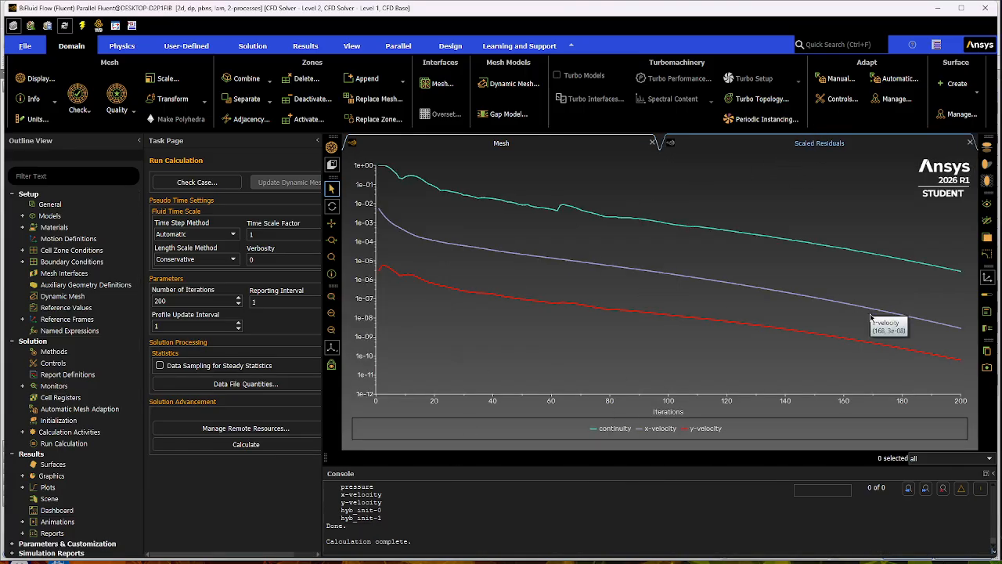
click(479, 149)
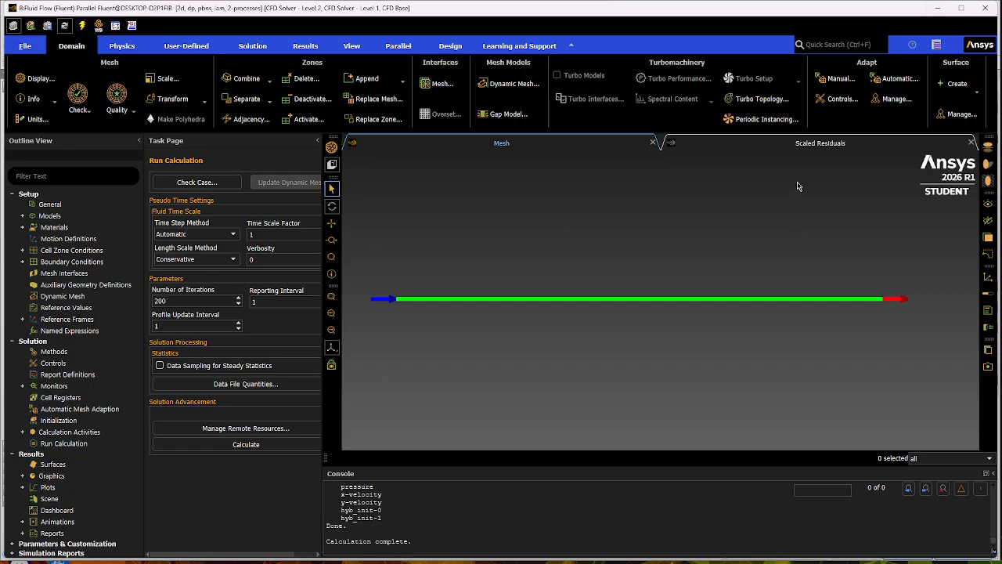
- Switch to Workbench and open the results of the second Fluid Flow (Fluent) system, B, in CFD-Post
click(939, 9)
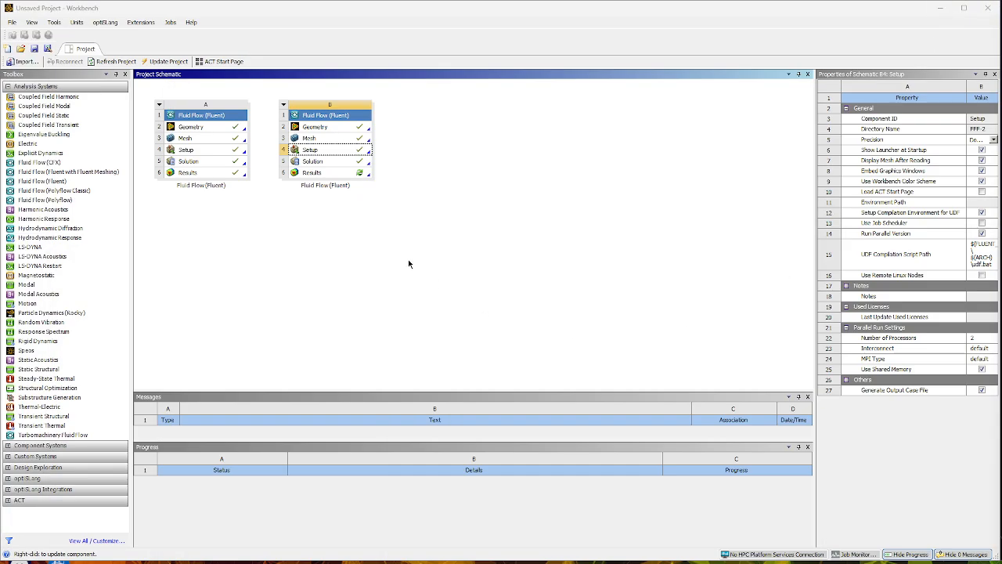
click(335, 166)
click(333, 173)
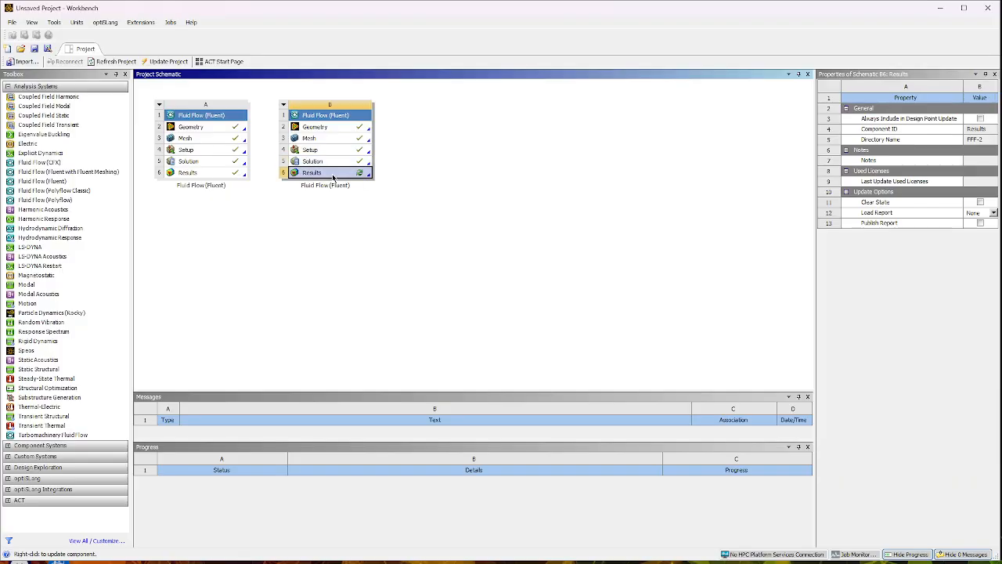
right_click(333, 176)
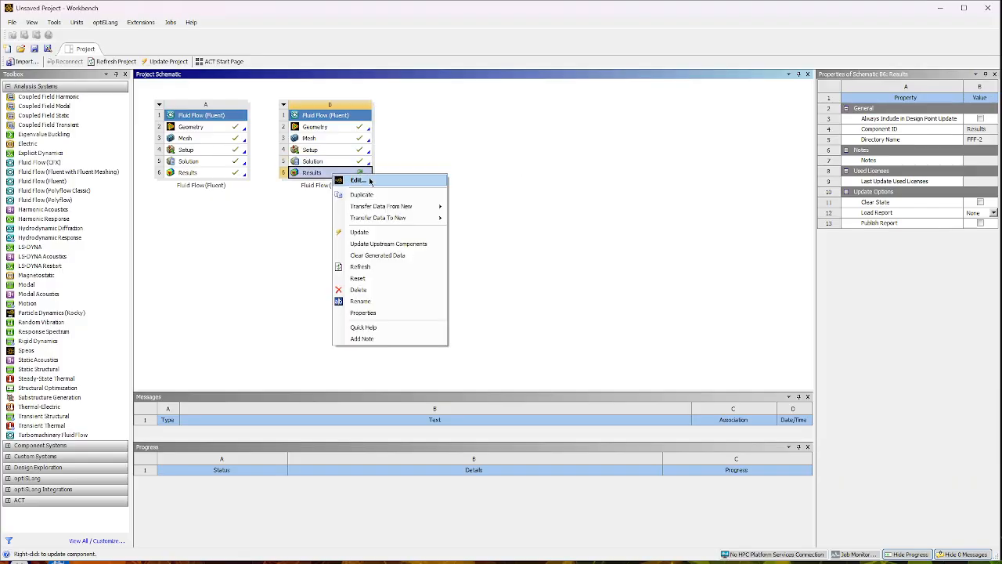
click(360, 180)
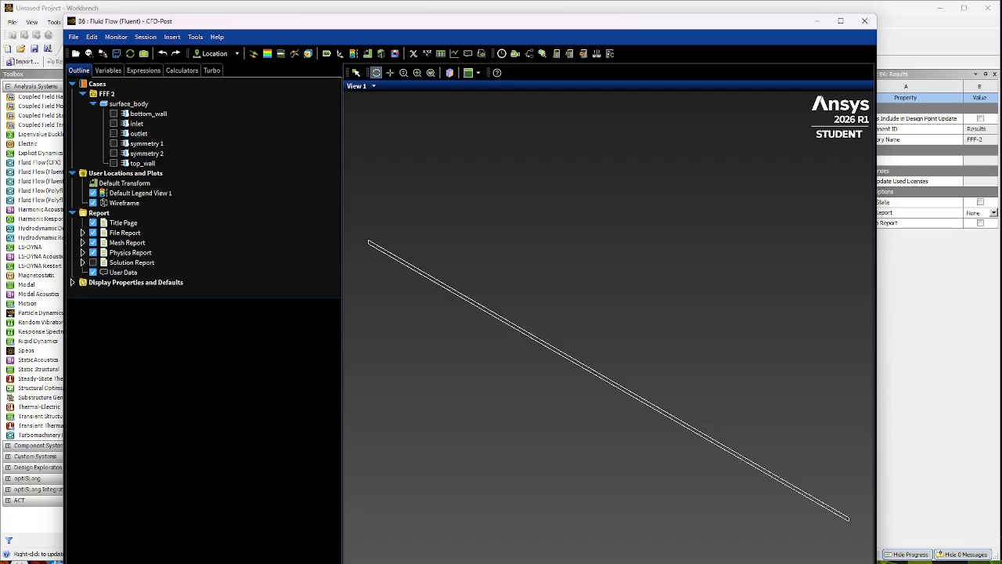
- Create a contour named Velocity Contour that plots velocity on symmetry 1 with 200 contours
drag(576, 563, 577, 557)
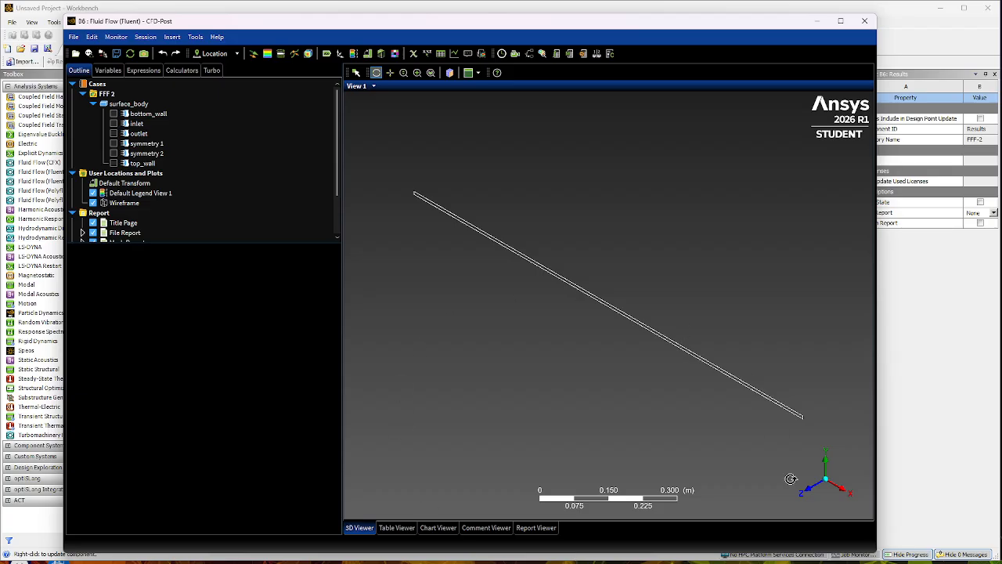
click(809, 486)
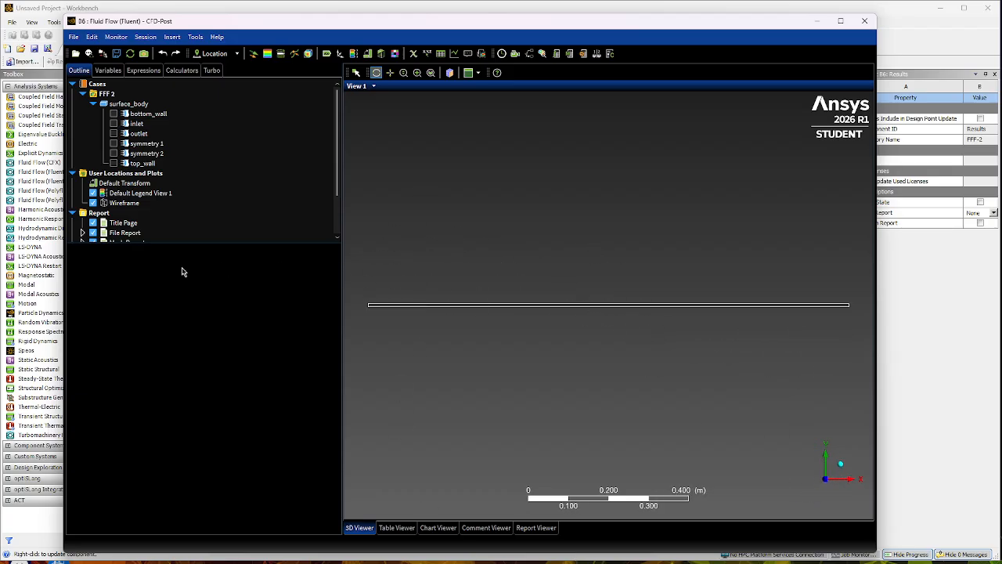
click(267, 59)
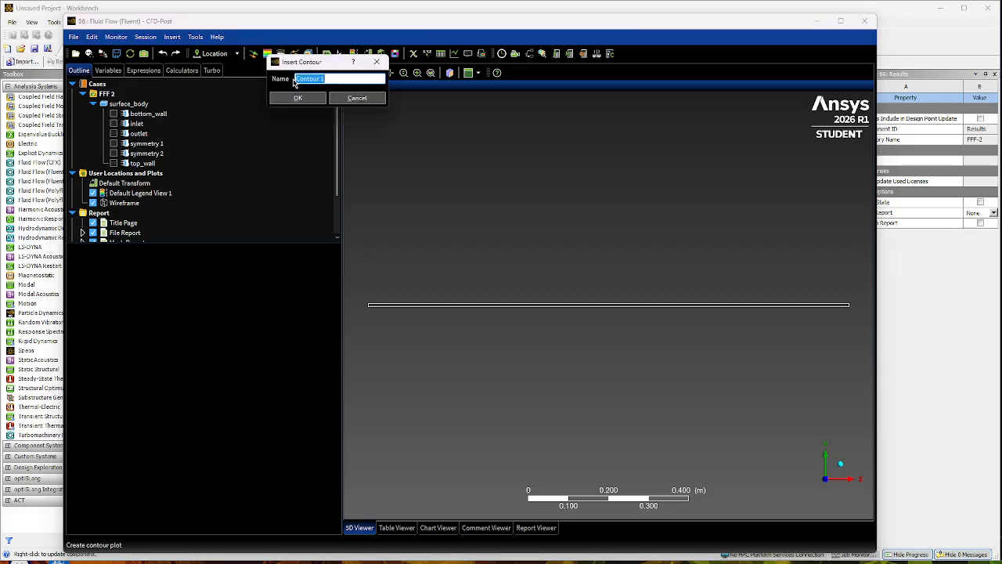
text(Velocity)
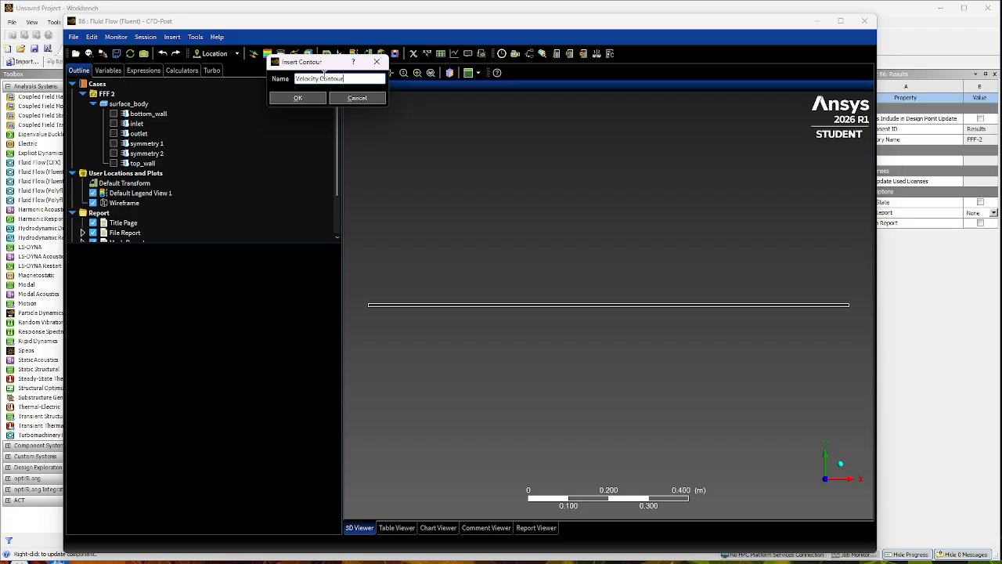
click(302, 100)
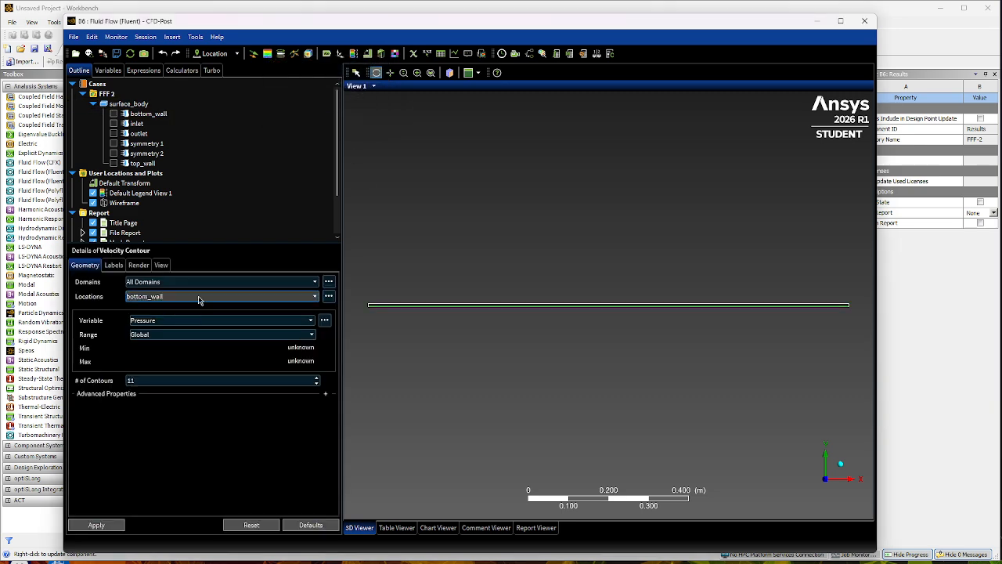
click(312, 298)
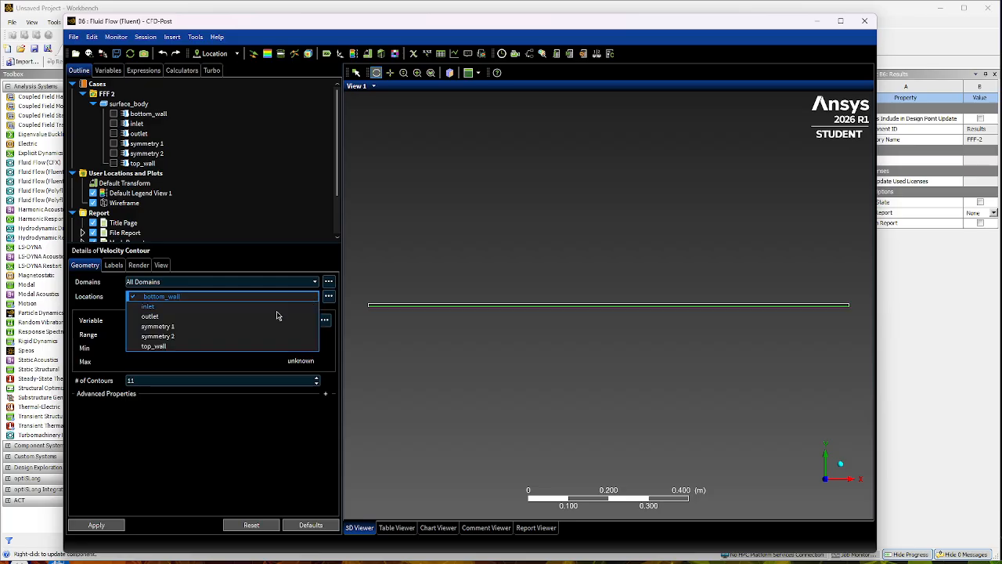
click(163, 328)
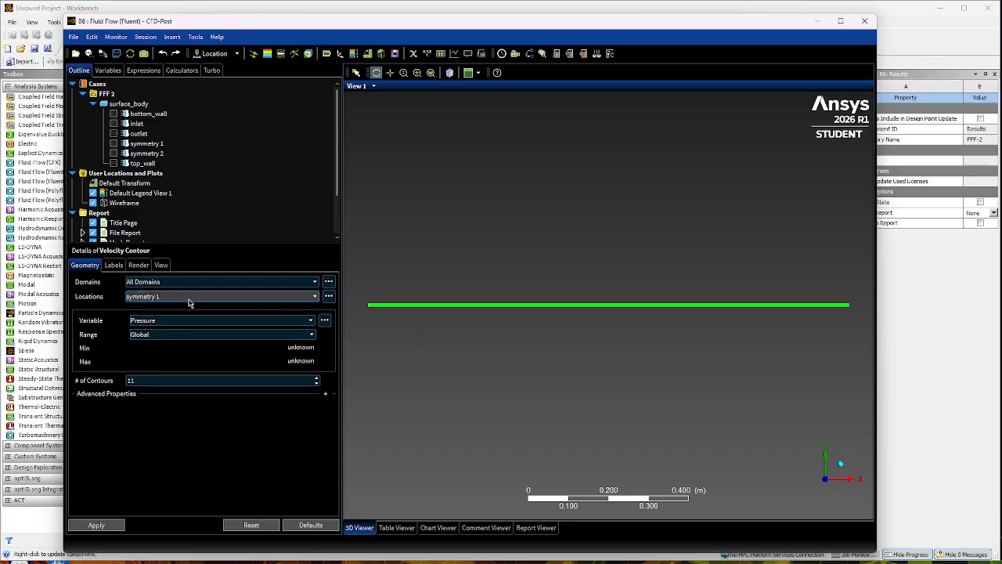
click(226, 321)
click(191, 332)
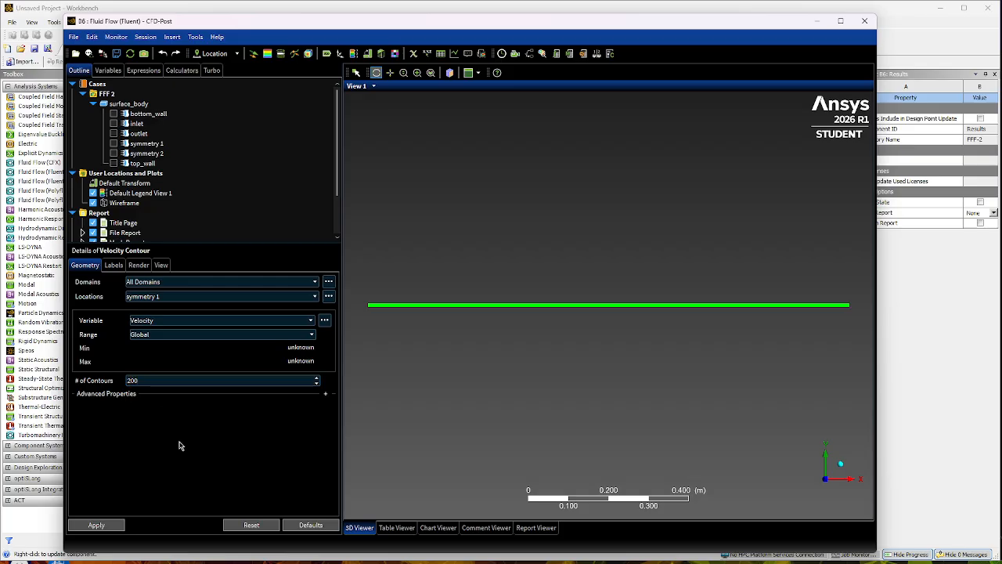
click(97, 525)
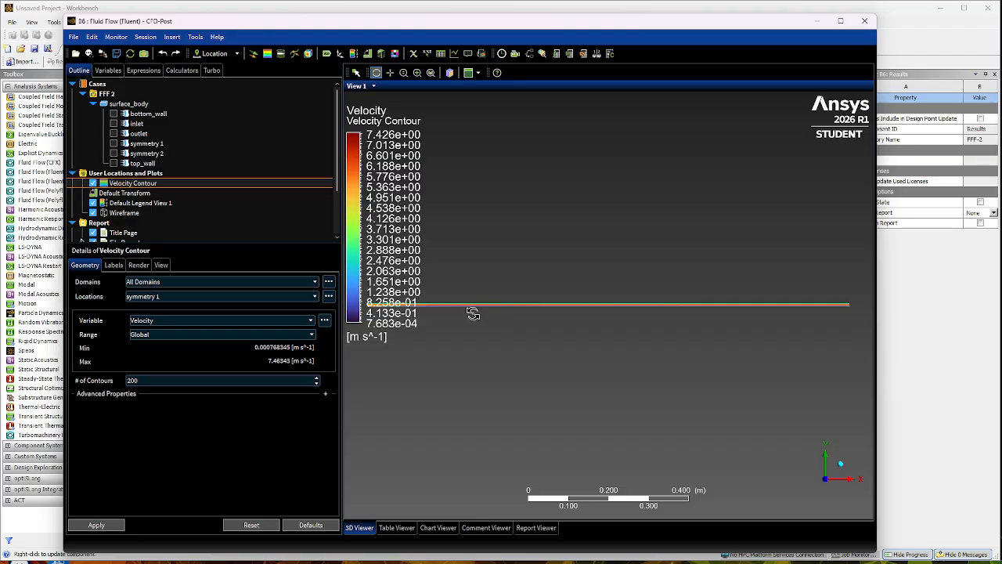
- Examine the velocity contour closely near the channel inlet and along the full channel length
click(390, 72)
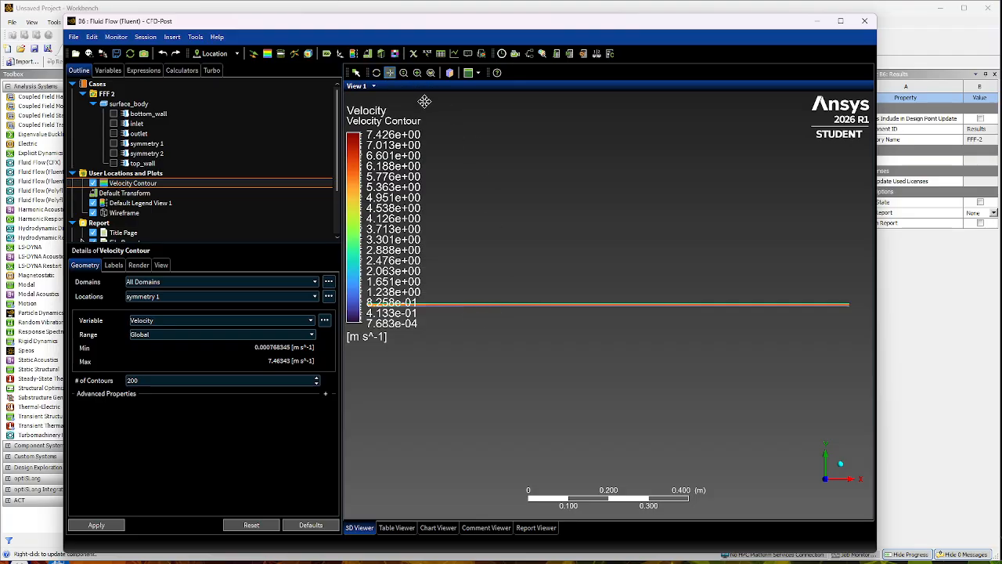
drag(495, 233, 487, 313)
scroll(369, 390, down, 3)
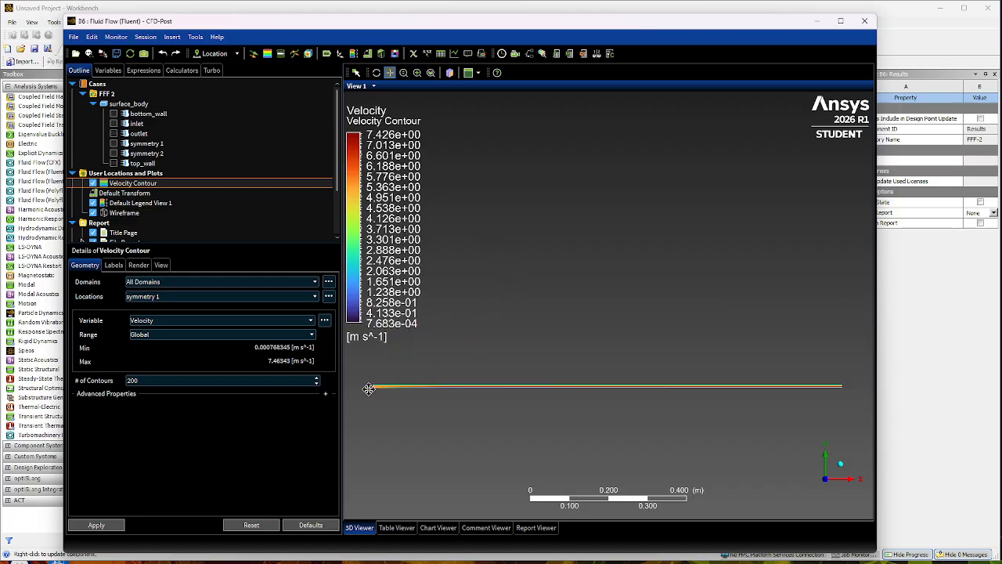
scroll(366, 387, up, 3)
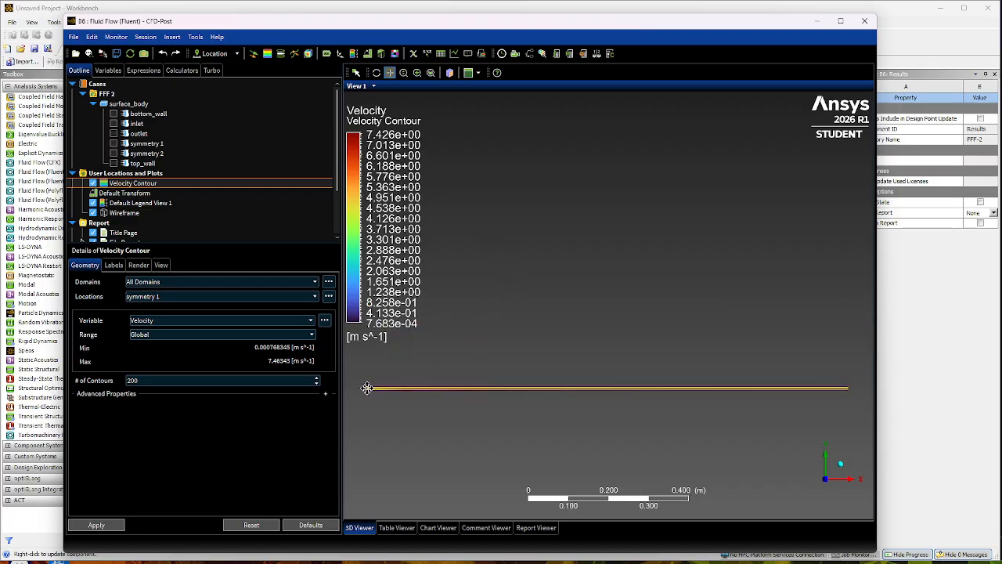
click(417, 72)
drag(375, 376, 359, 416)
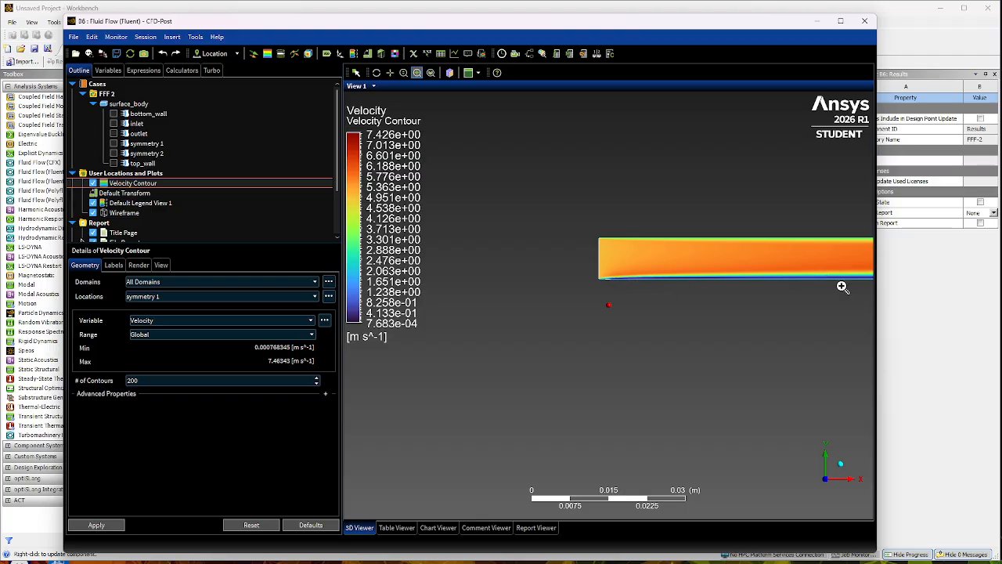
click(403, 72)
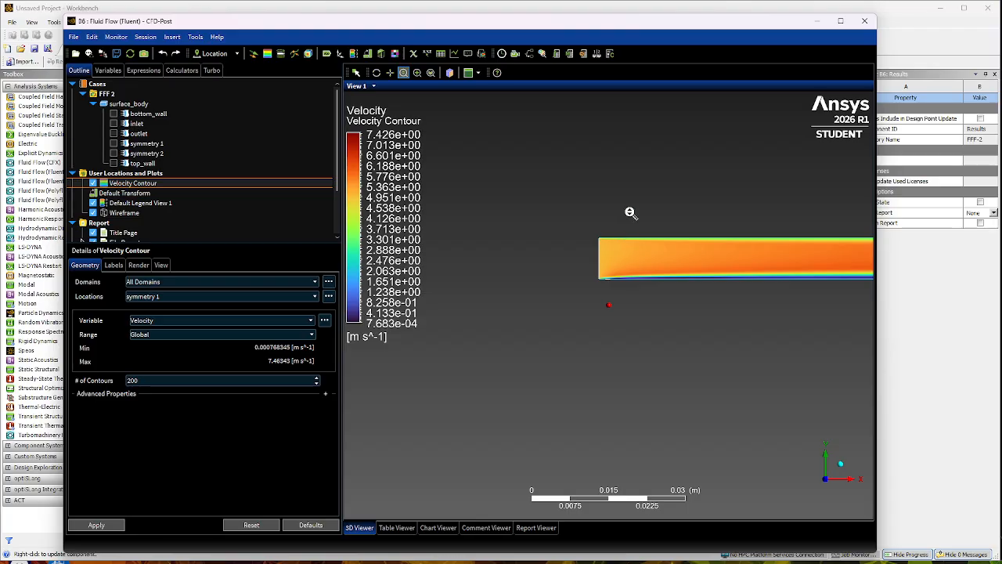
drag(631, 196, 628, 375)
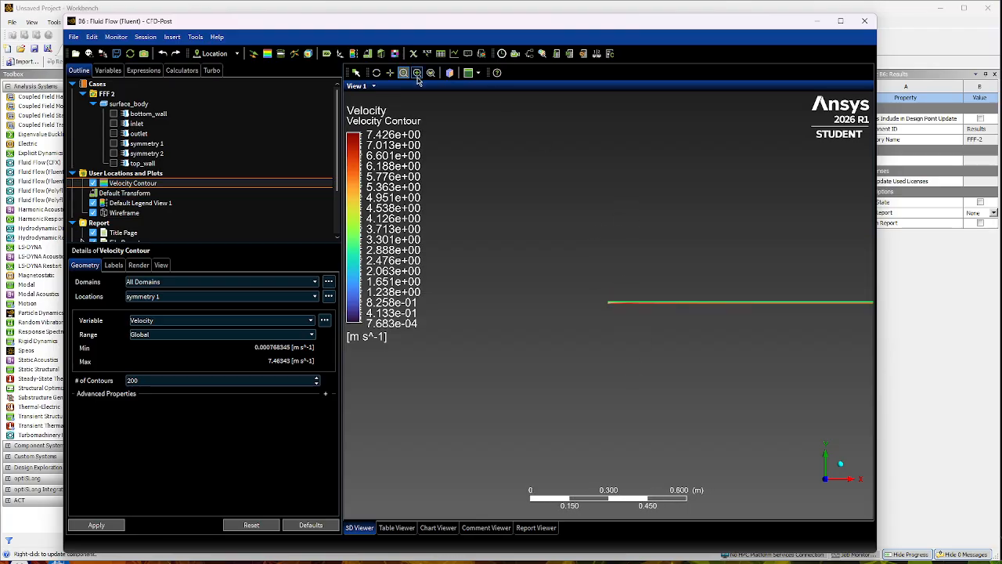
click(389, 72)
drag(750, 235, 602, 291)
scroll(636, 363, down, 1)
scroll(637, 364, up, 3)
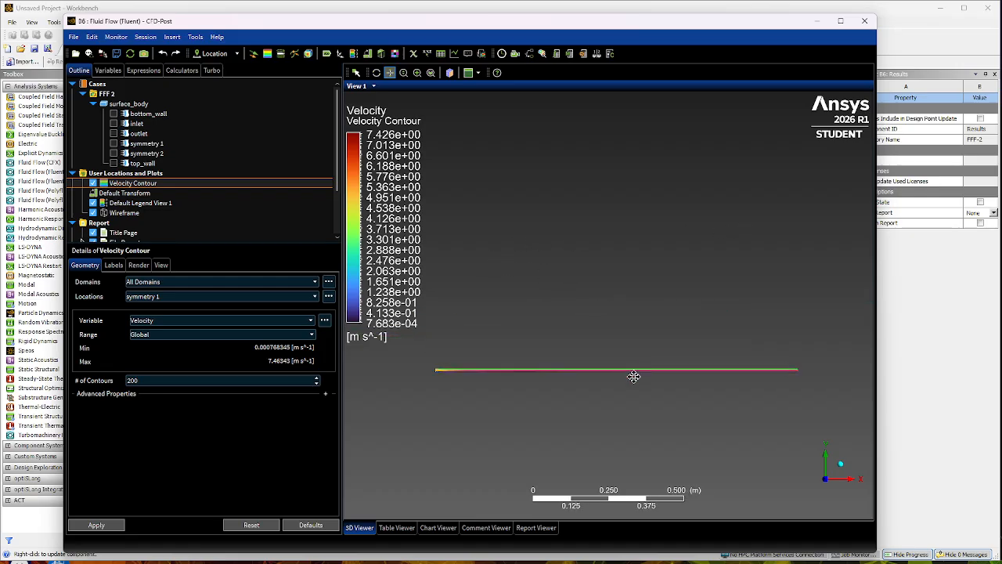
scroll(635, 387, up, 1)
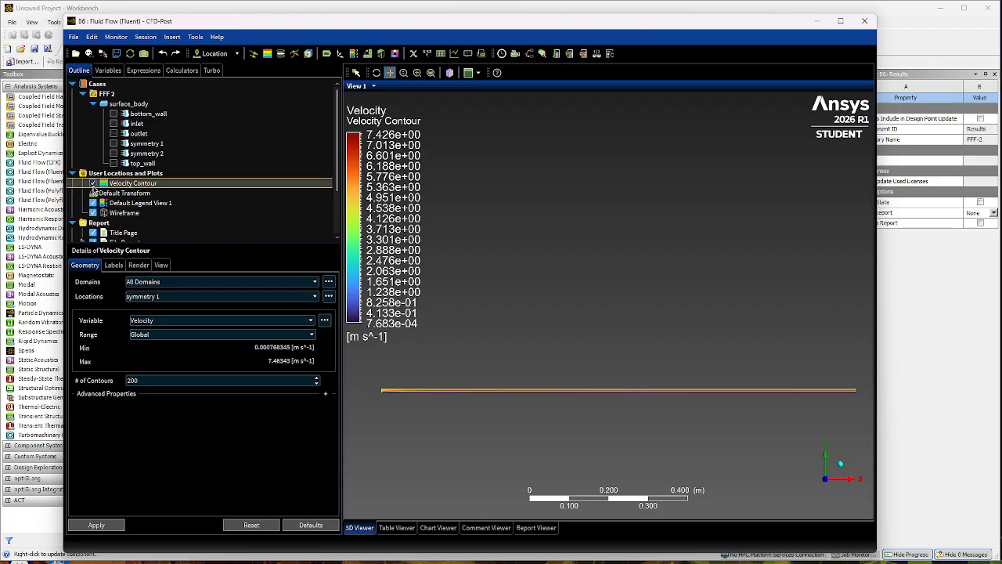
- Hide the velocity contour and create a contour named Pressure Contour, plotting pressure on symmetry 1 with 200 contours
click(93, 184)
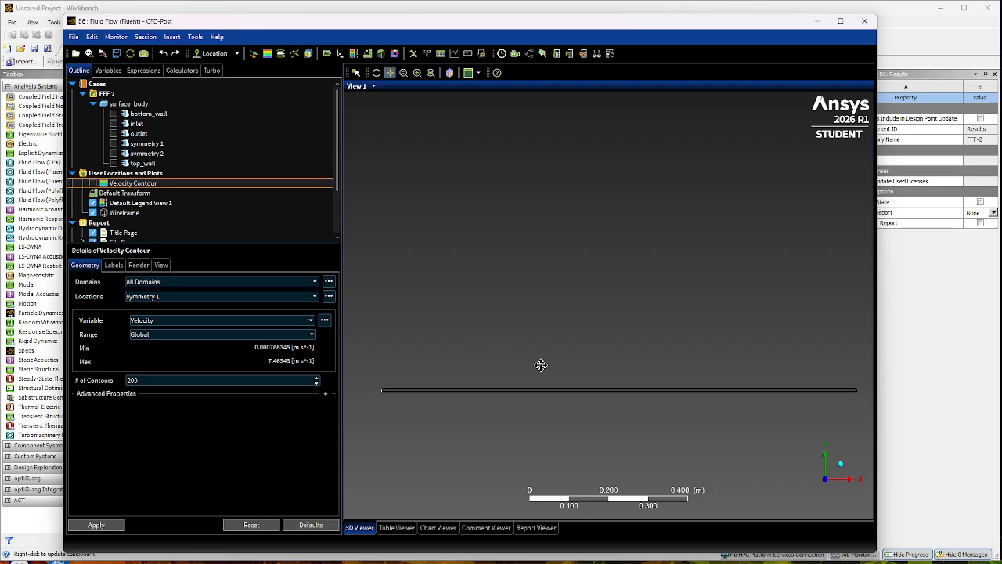
click(267, 54)
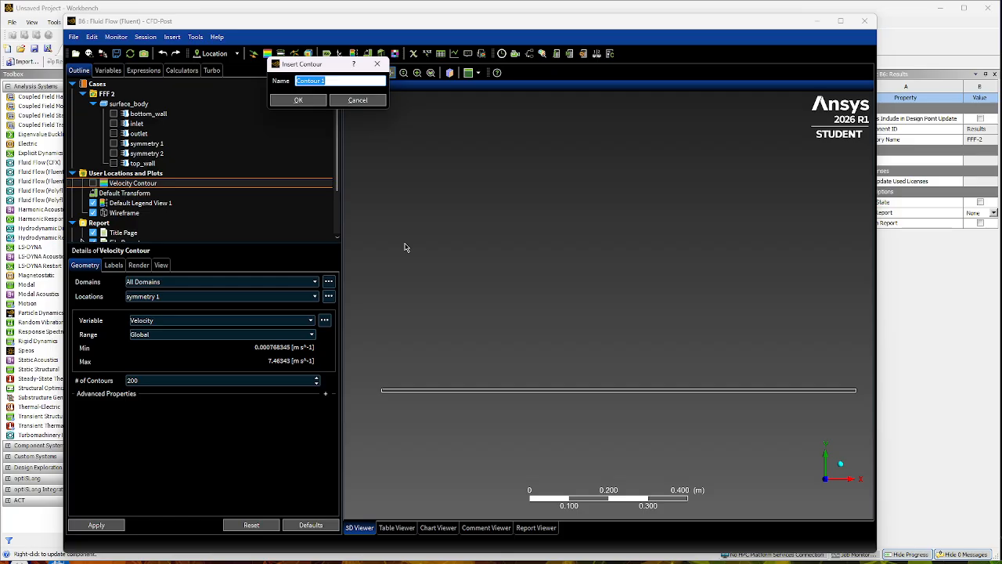
text(Pressure)
click(297, 100)
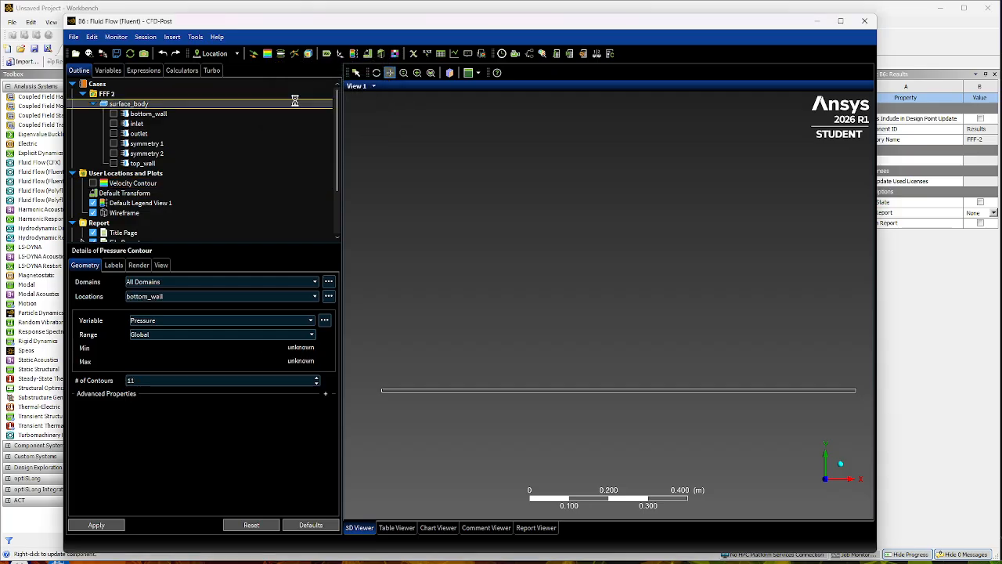
click(188, 296)
click(180, 326)
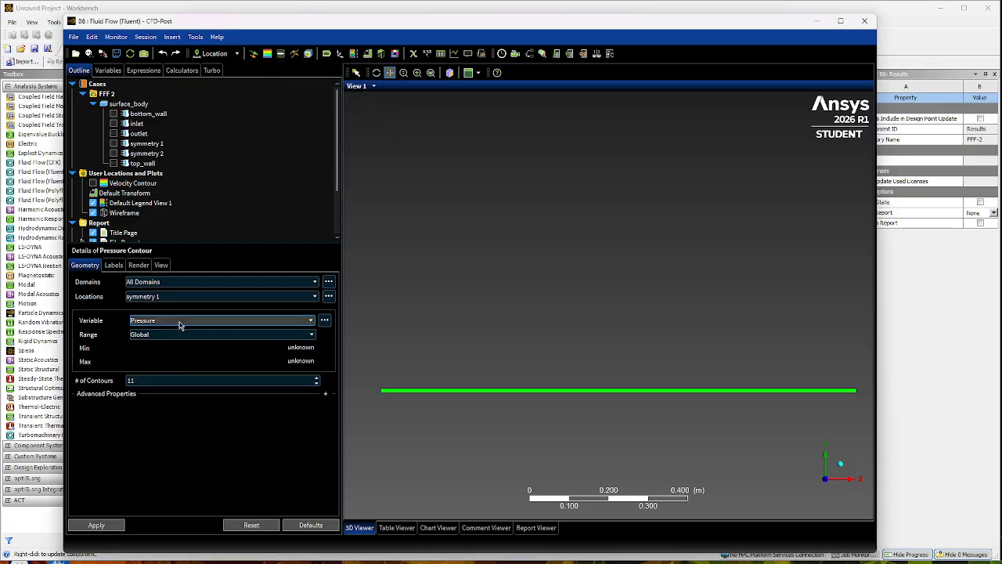
click(181, 381)
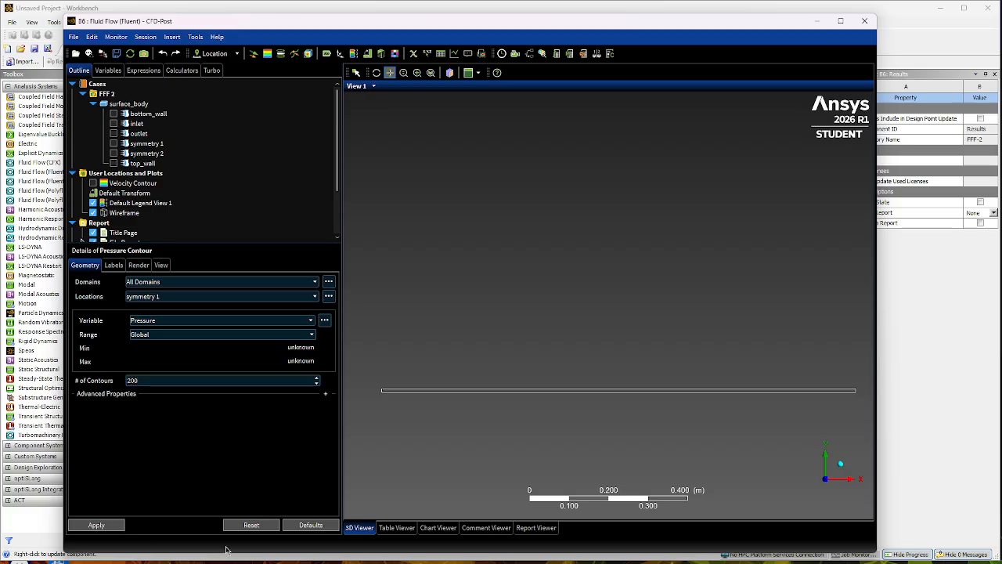
click(97, 525)
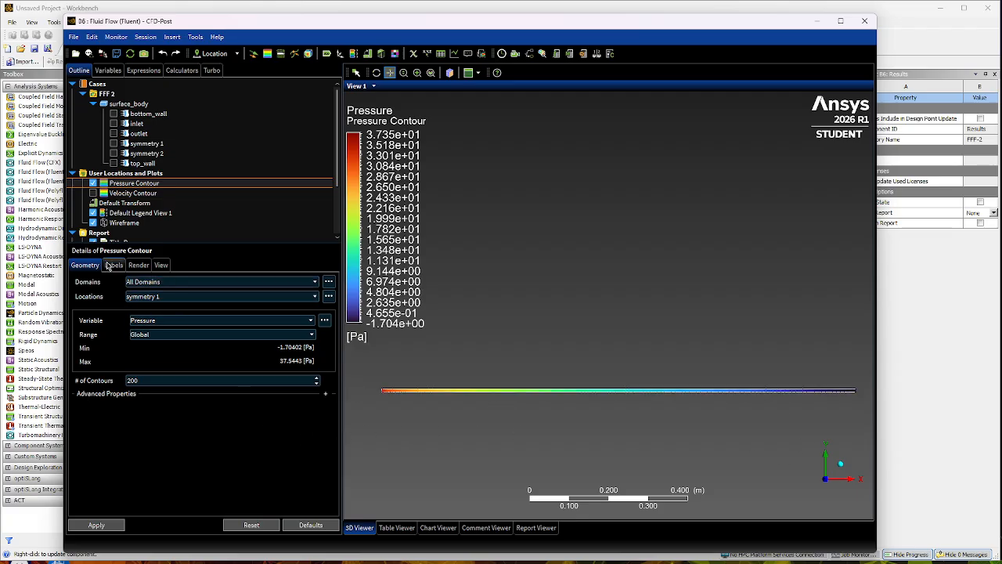
- Hide the pressure contour and open the choice of location types for a new location
click(94, 183)
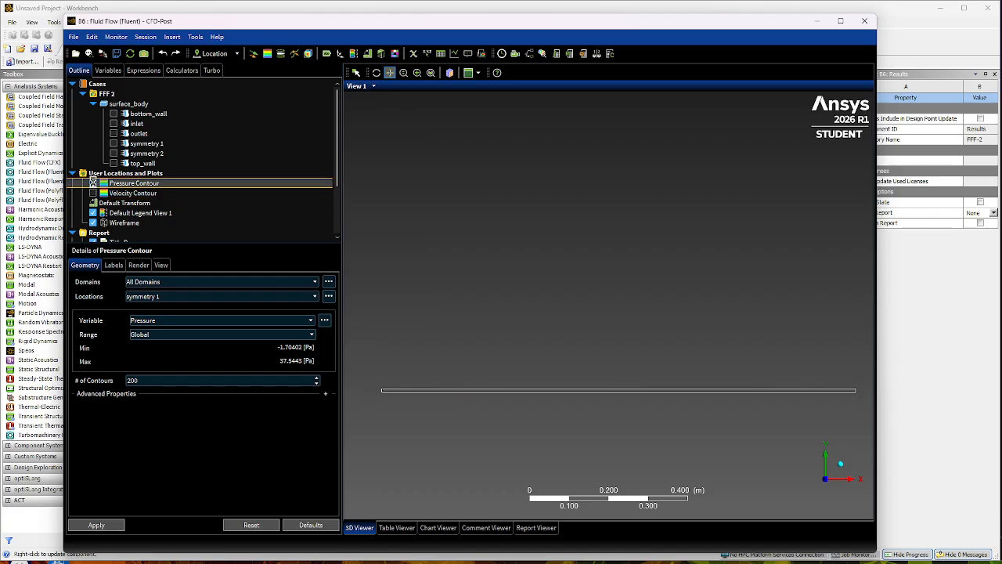
click(237, 54)
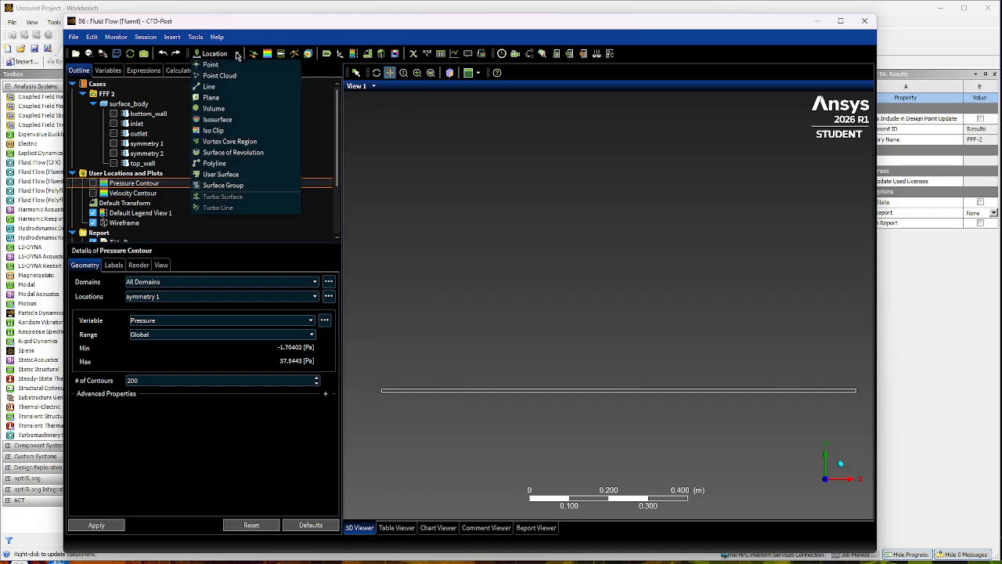
- Insert a new line location named Midpoint Line
click(215, 87)
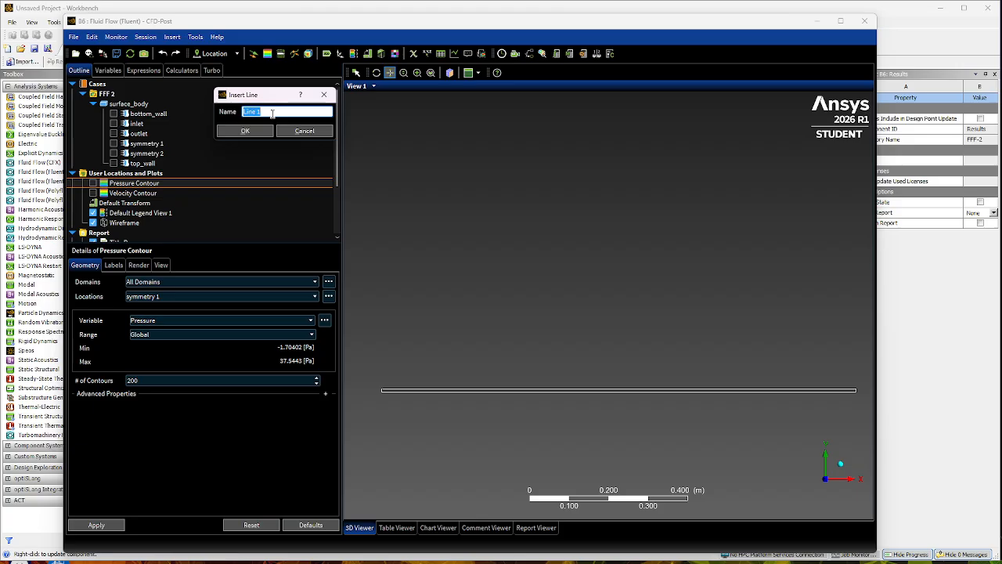
text(M)
text(idpoint Line)
click(252, 133)
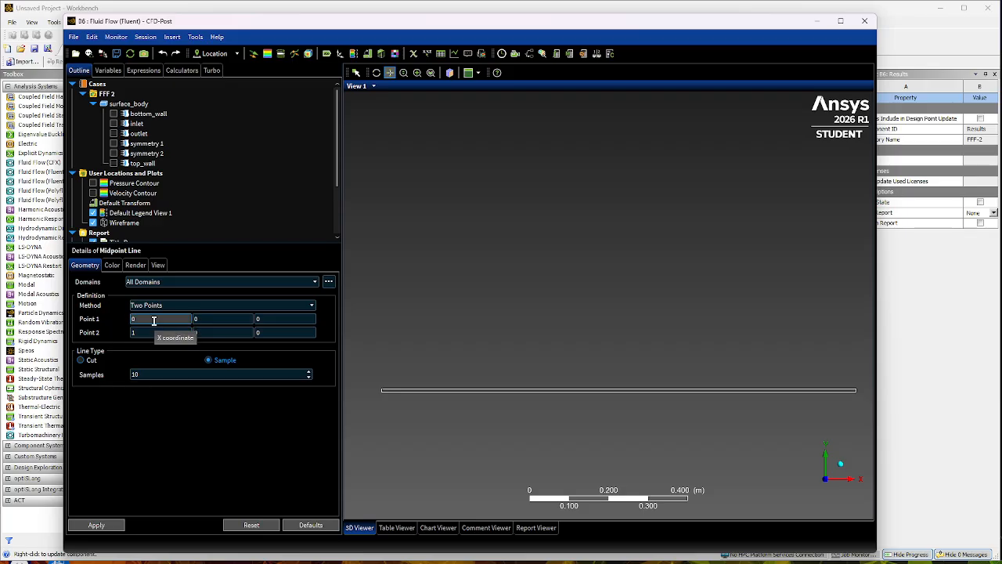
- Set the X coordinate of both Point 1 and Point 2 of the Midpoint Line to 0.6
click(153, 319)
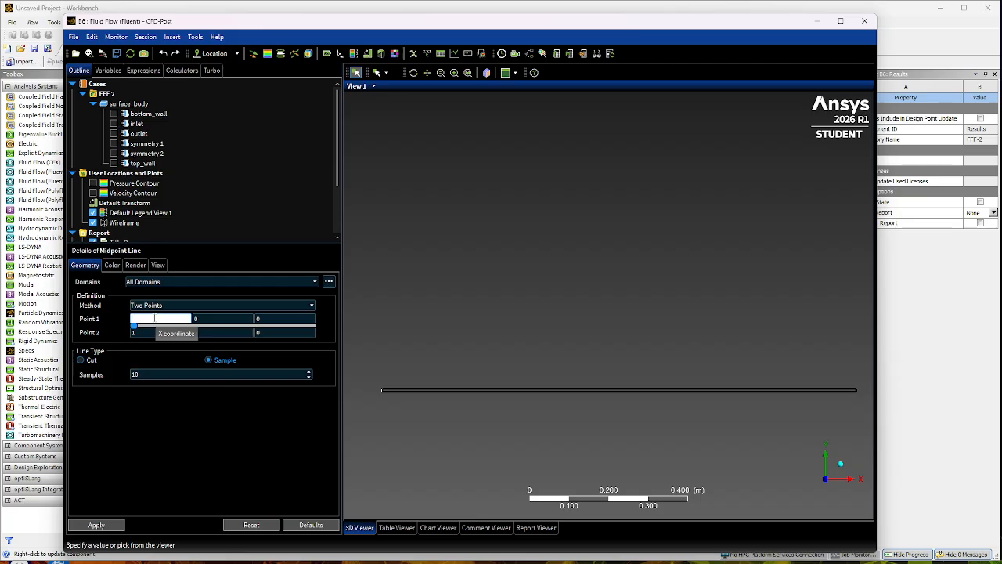
text(0.6)
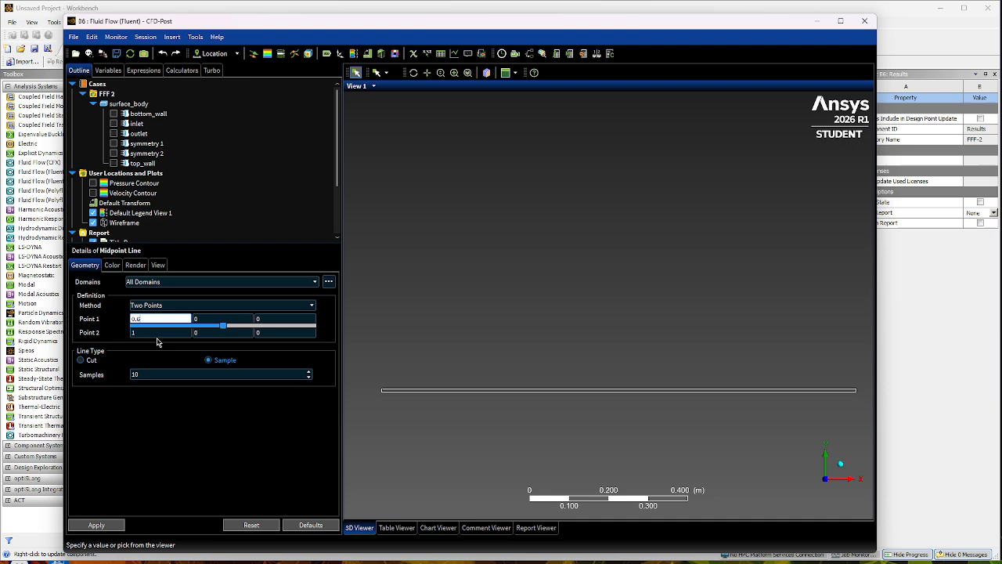
click(157, 333)
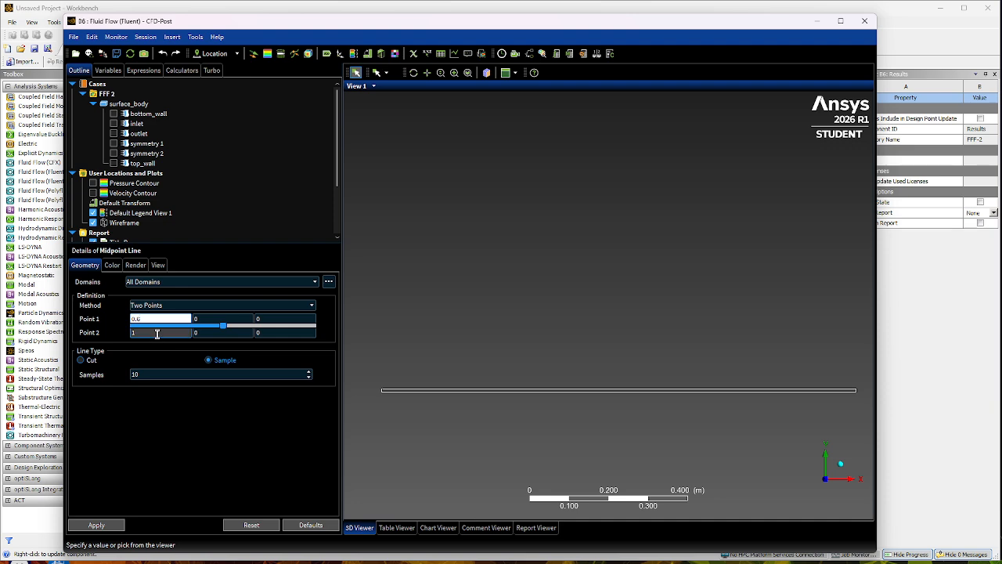
key(BackSpace)
text(0)
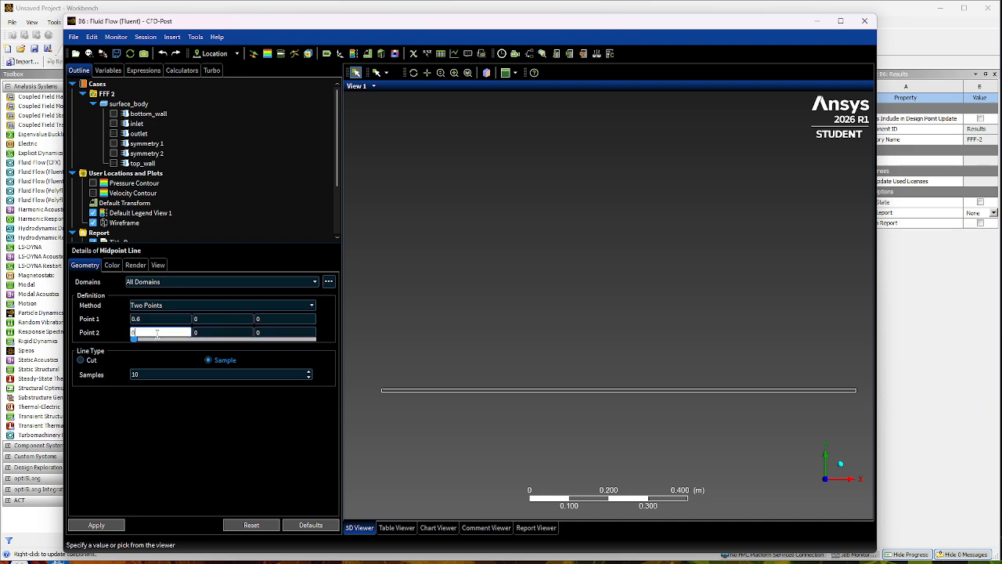
text(.6)
click(154, 350)
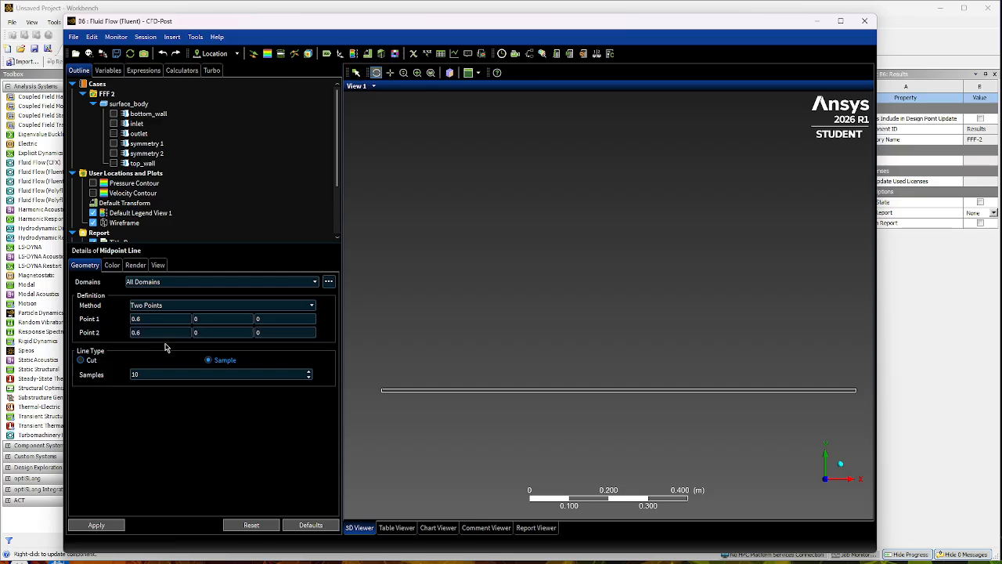
- Set the Y coordinate of Point 2 to 0.008 and apply the Midpoint Line definition
click(225, 319)
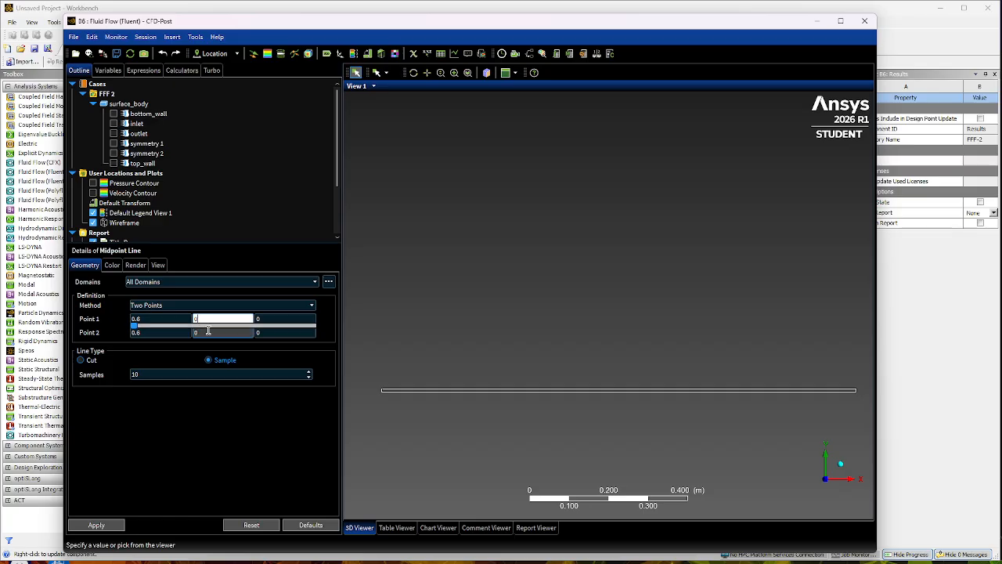
click(209, 332)
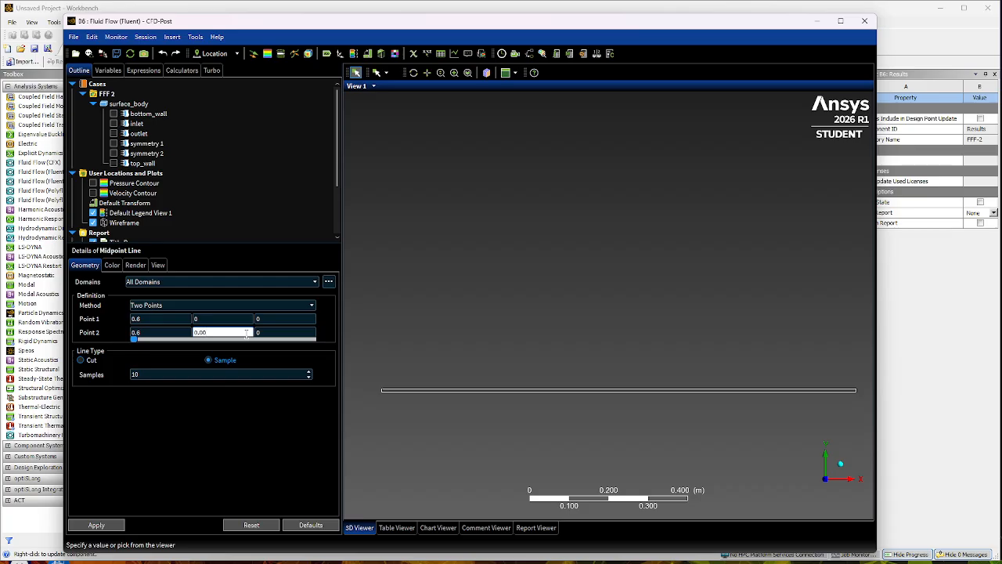
text(8)
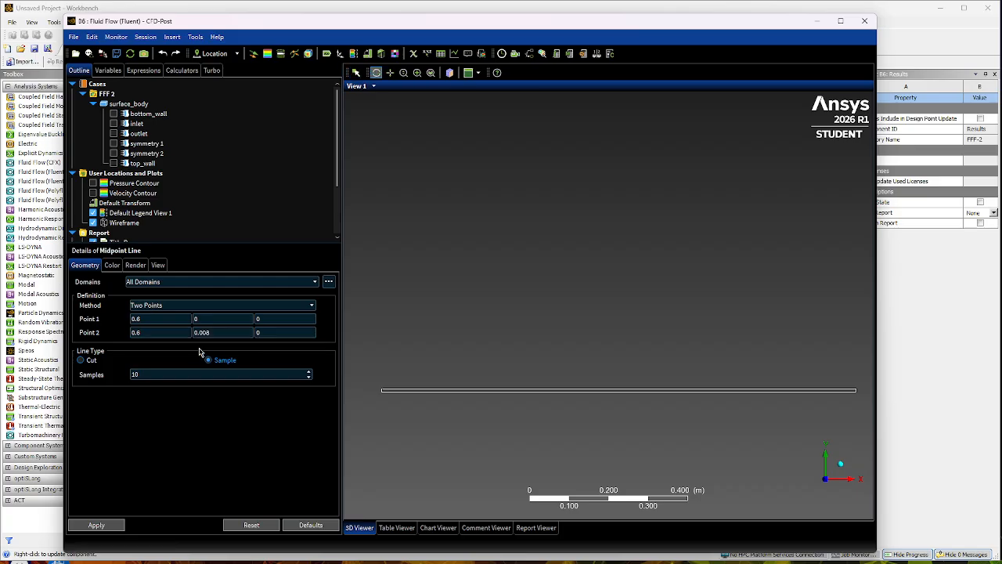
drag(310, 340, 350, 337)
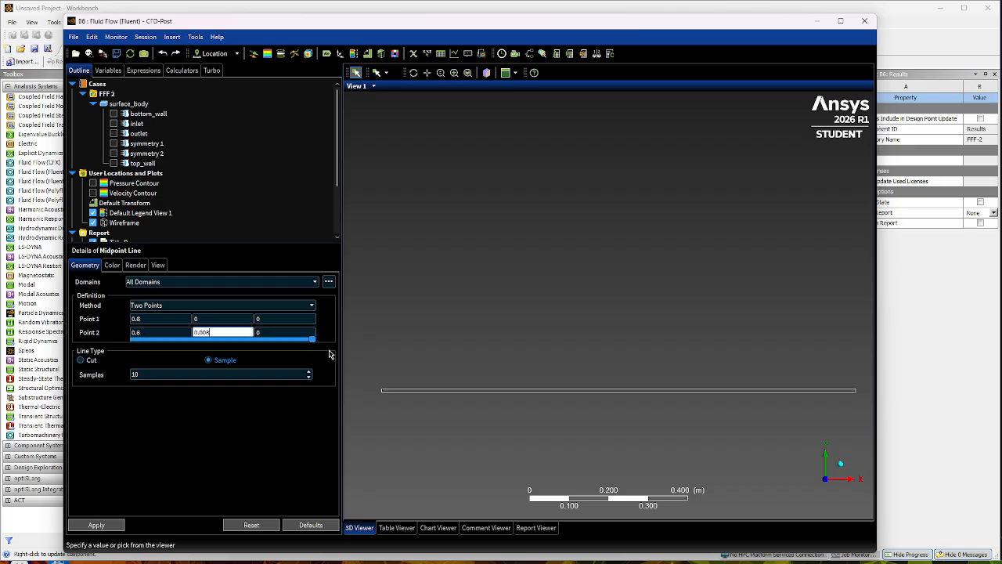
click(289, 351)
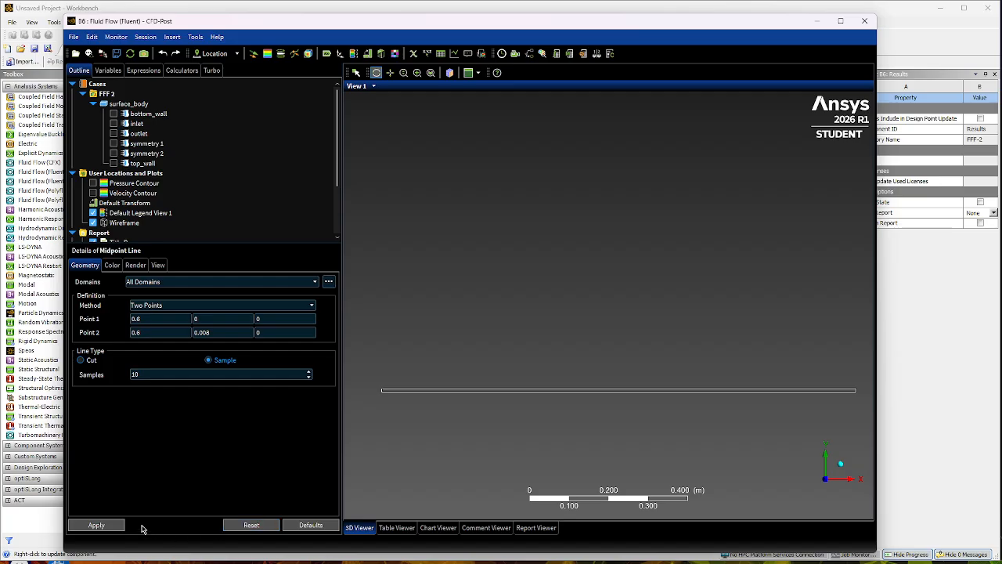
click(114, 527)
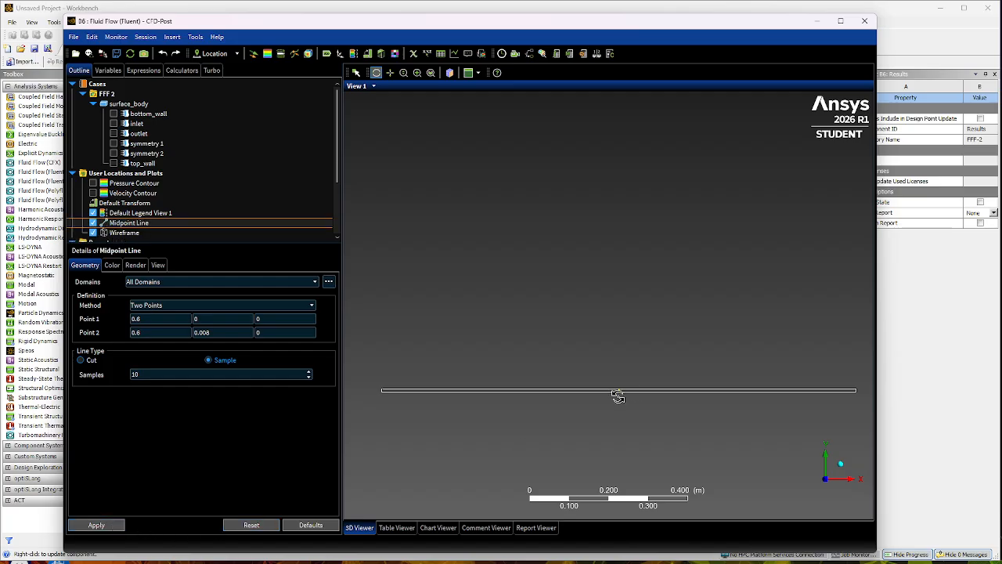
- Examine the Midpoint Line up close where it crosses the channel between the walls, and return to the full channel
scroll(619, 397, up, 4)
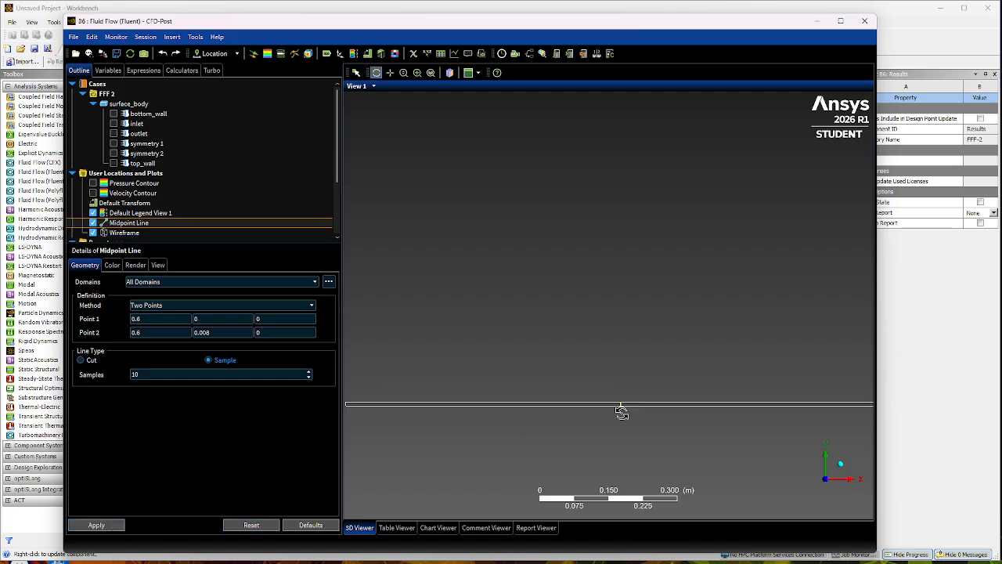
click(416, 72)
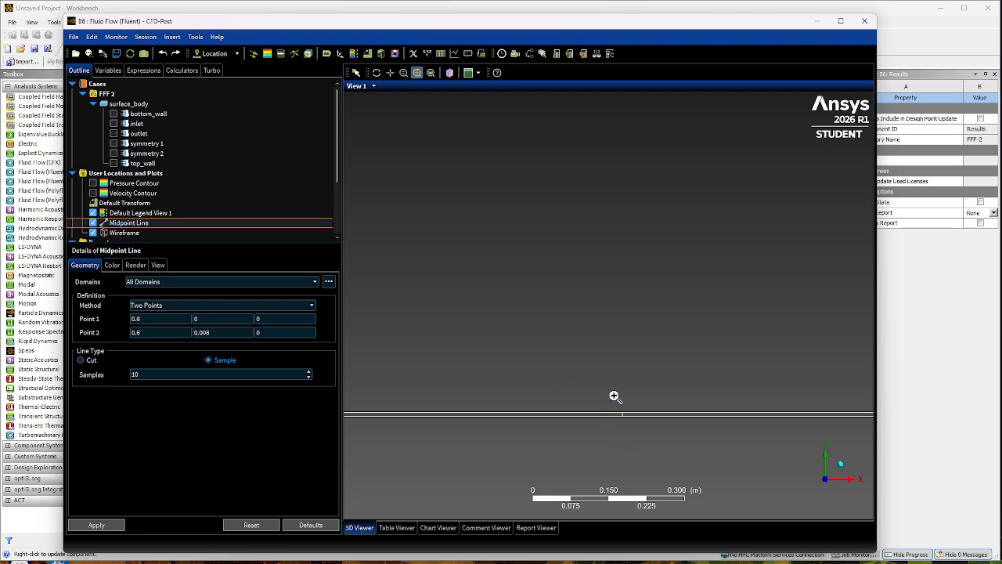
drag(614, 395, 633, 439)
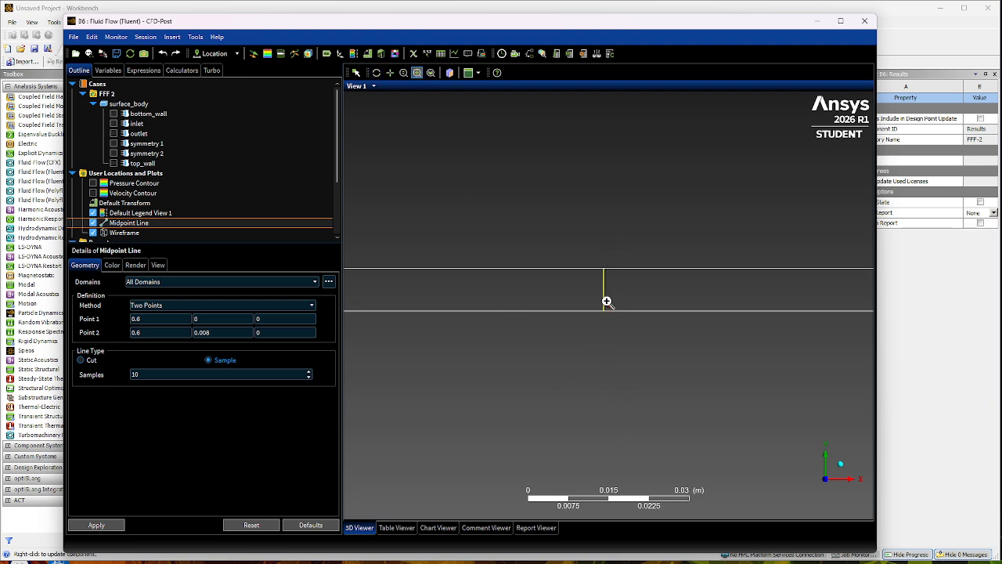
scroll(596, 367, up, 2)
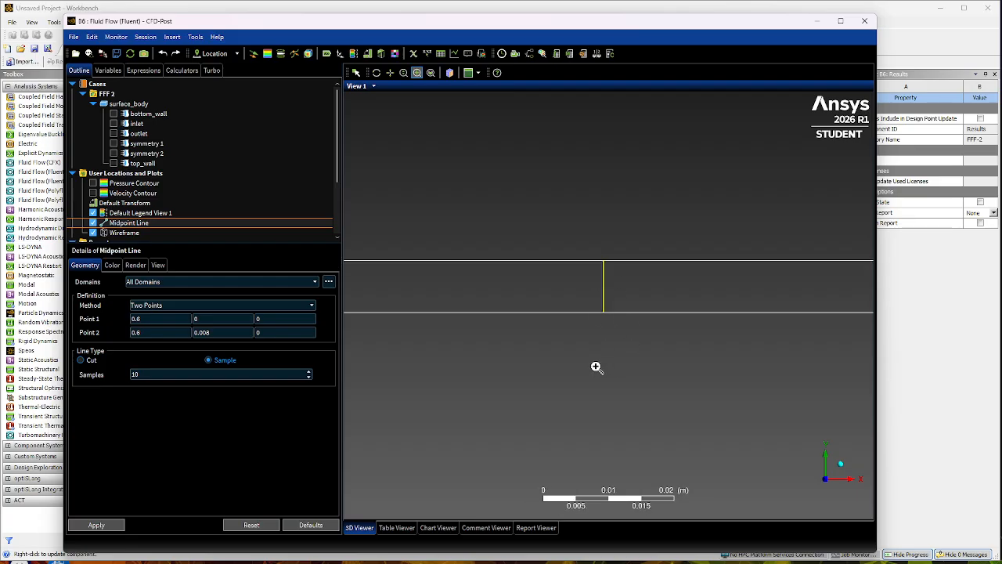
scroll(596, 366, down, 5)
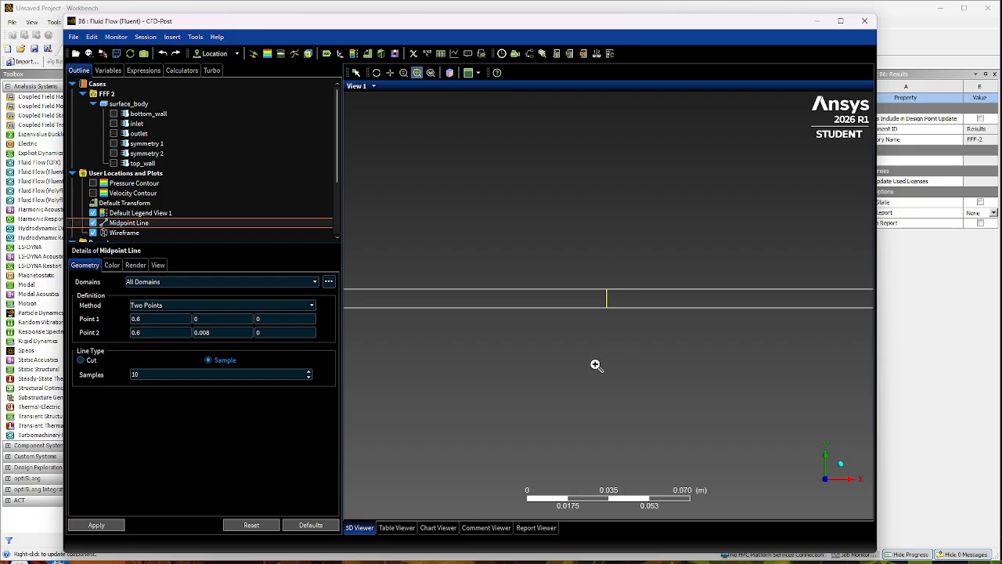
scroll(596, 364, down, 5)
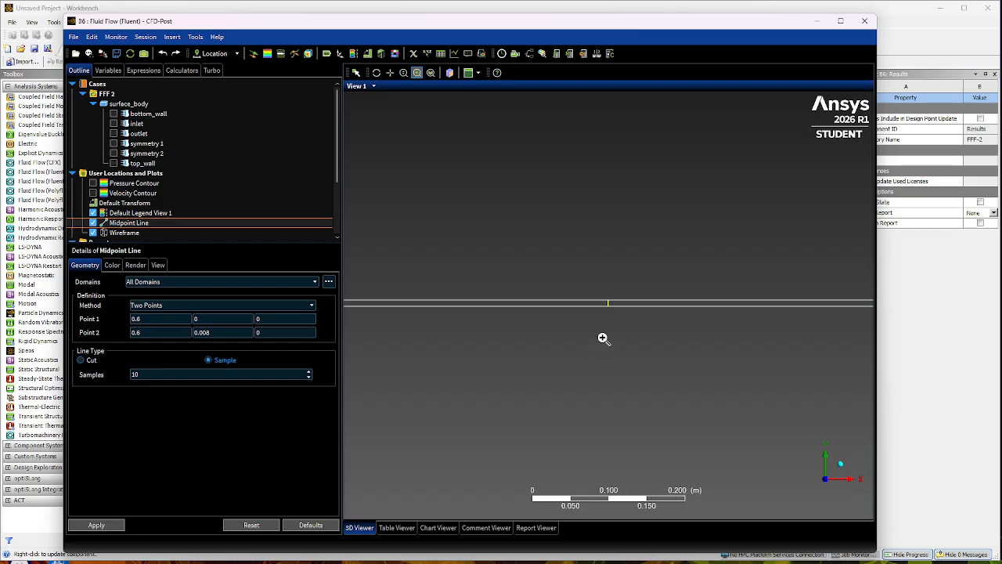
scroll(603, 327, down, 4)
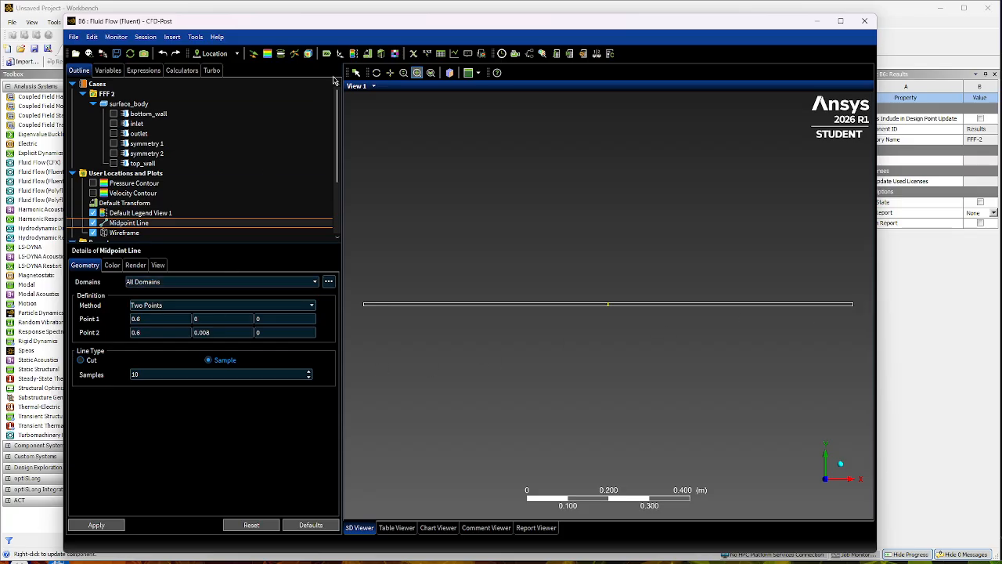
- Insert another line location named Outlet Line
click(236, 53)
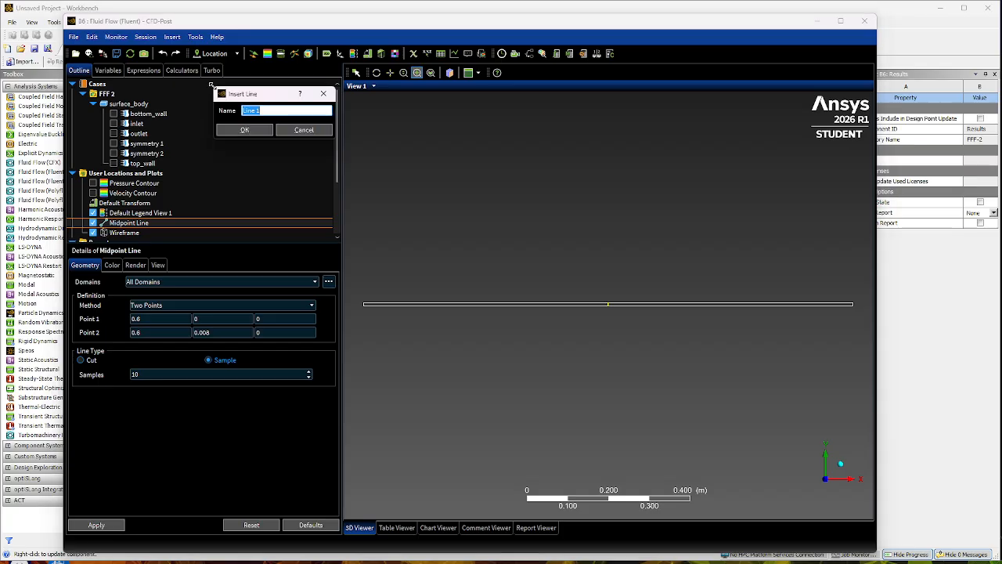
text(O)
text(utlet Line)
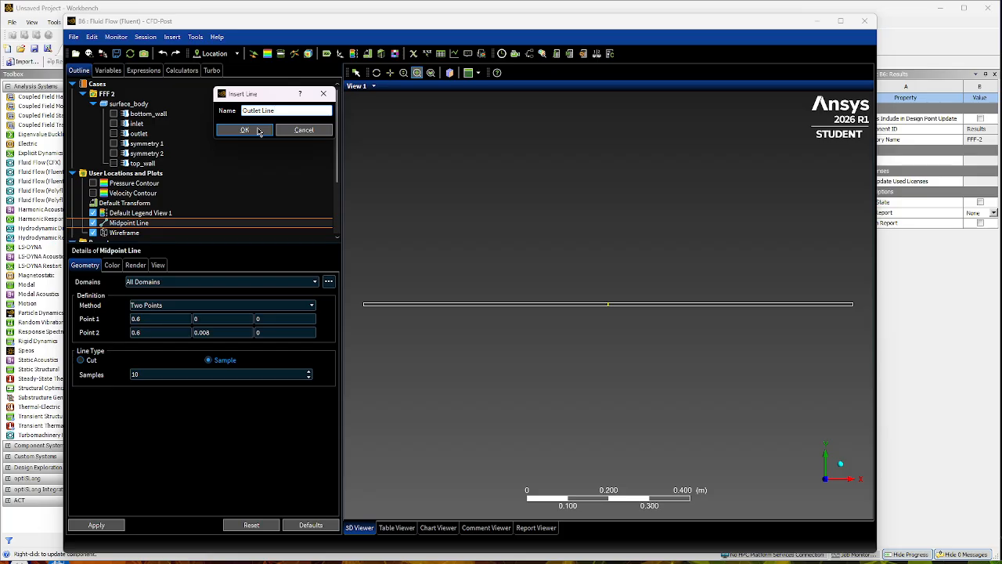
click(244, 130)
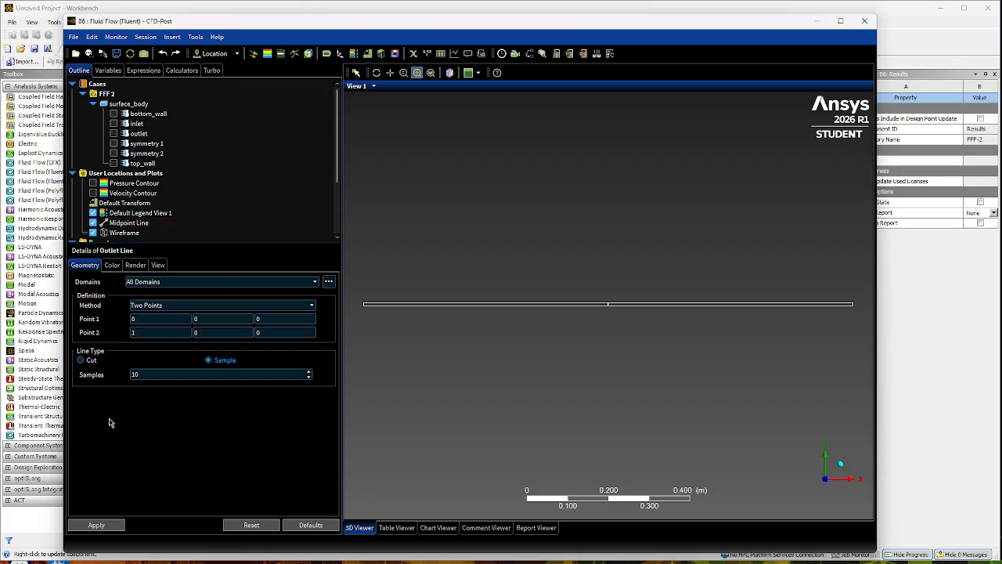
- Set the X coordinate of both Point 1 and Point 2 of the Outlet Line to 1.1999
click(134, 319)
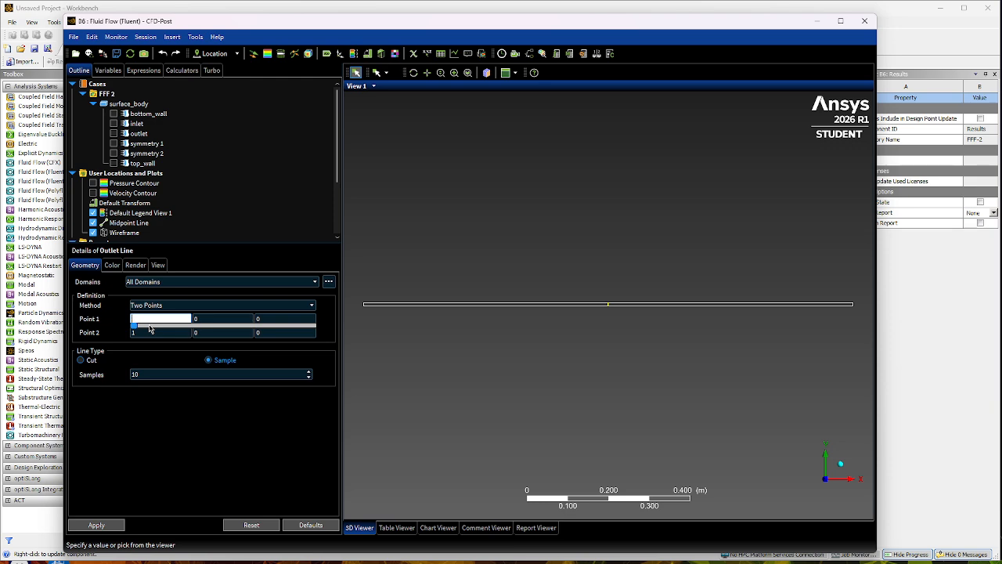
text(1.2)
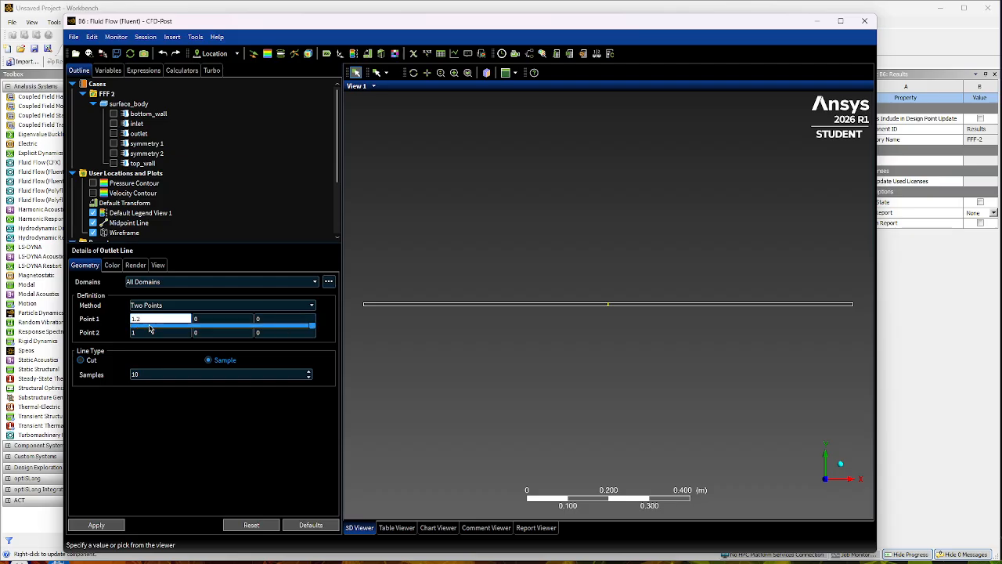
key(BackSpace)
text(1999)
click(149, 332)
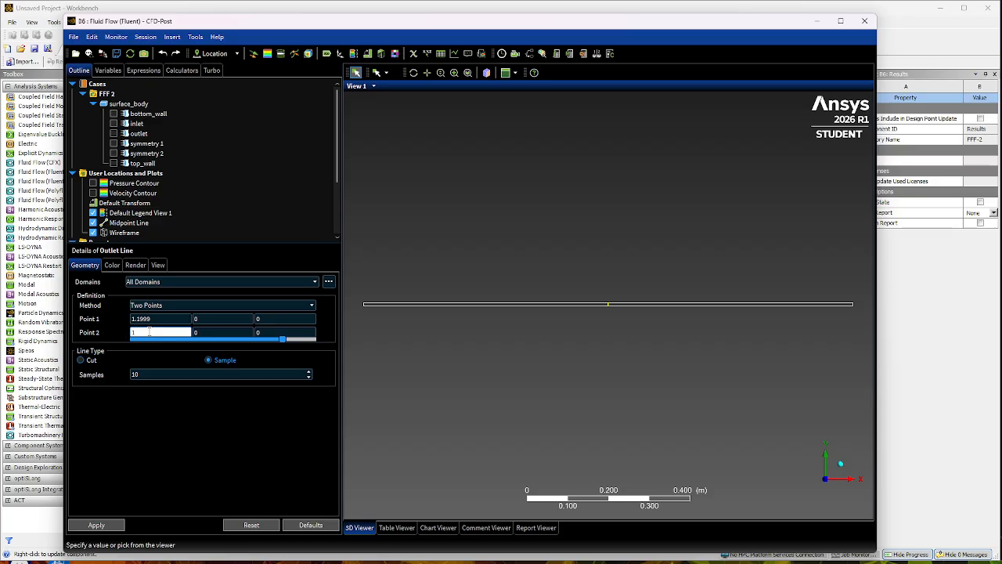
text(.1999)
key(Return)
- Set the Outlet Line's Point 2 Y coordinate to 0.008 and its samples to 100, and apply the definition
click(235, 318)
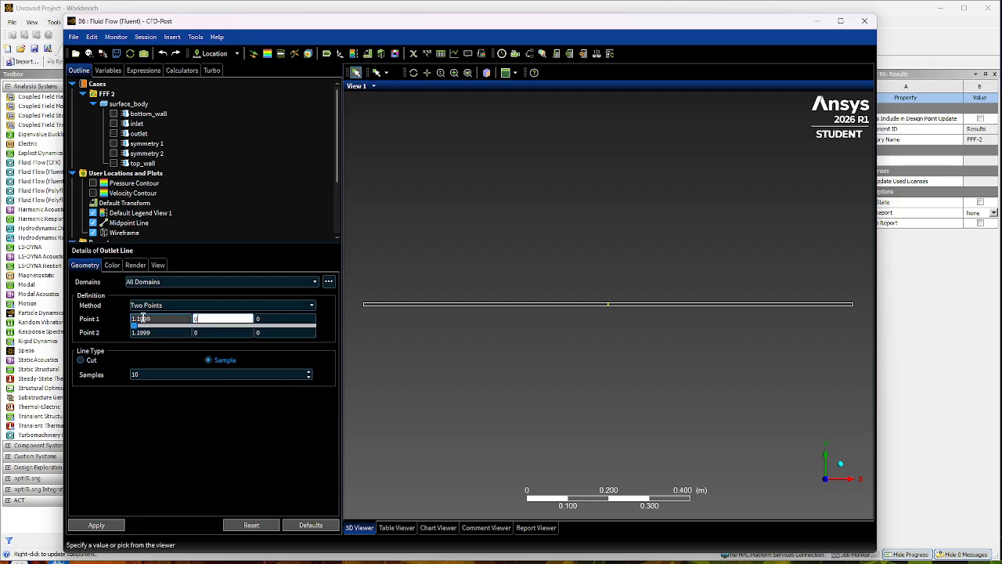
click(211, 332)
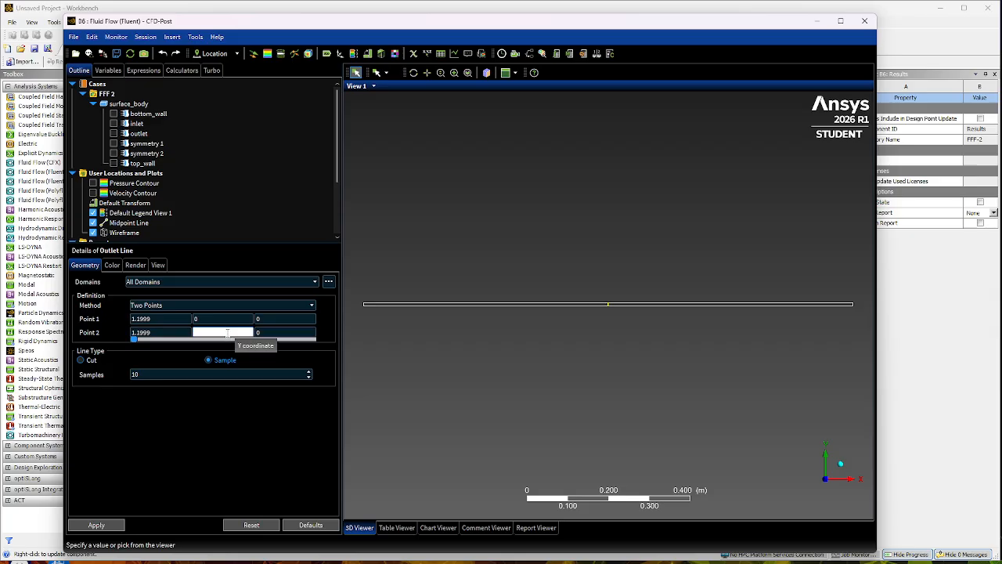
text(.008)
key(Return)
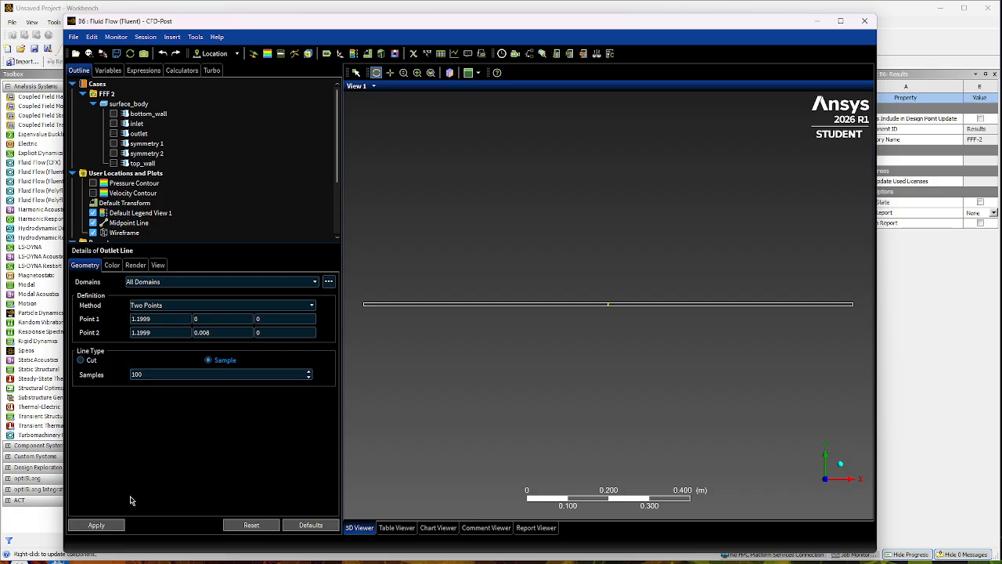
click(98, 526)
click(94, 526)
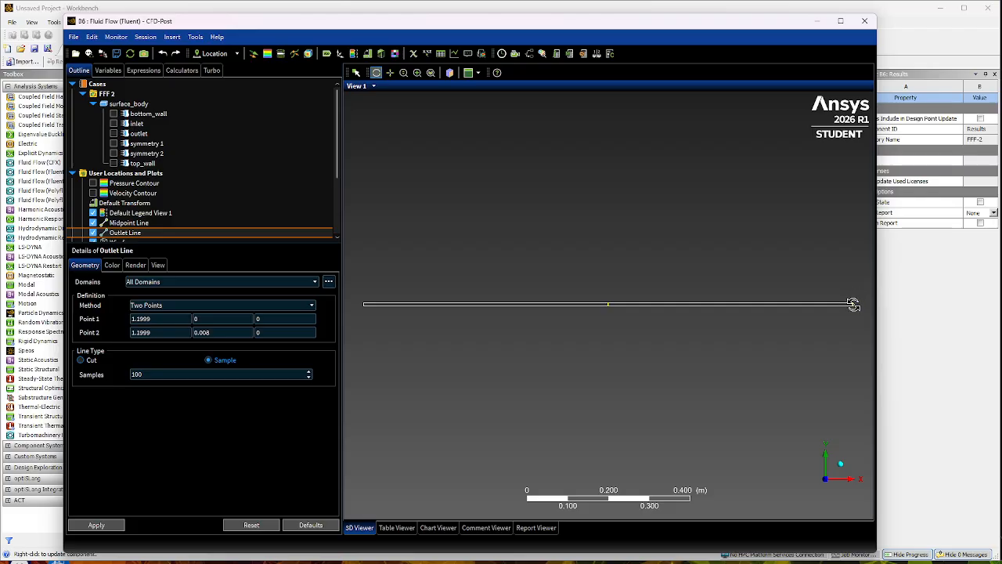
- Edit the Midpoint Line to use 100 samples and apply the change
scroll(148, 197, down, 1)
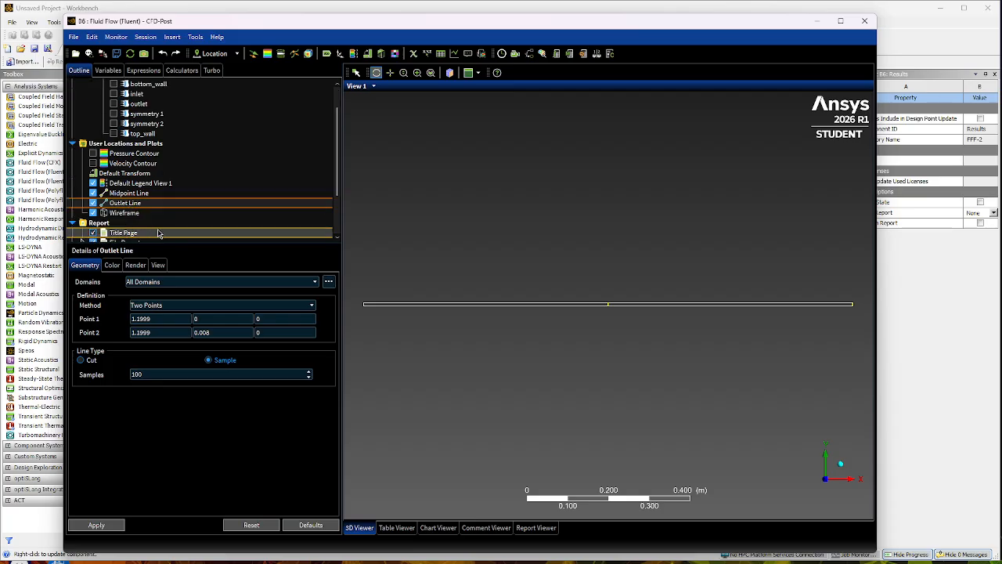
right_click(147, 197)
click(165, 208)
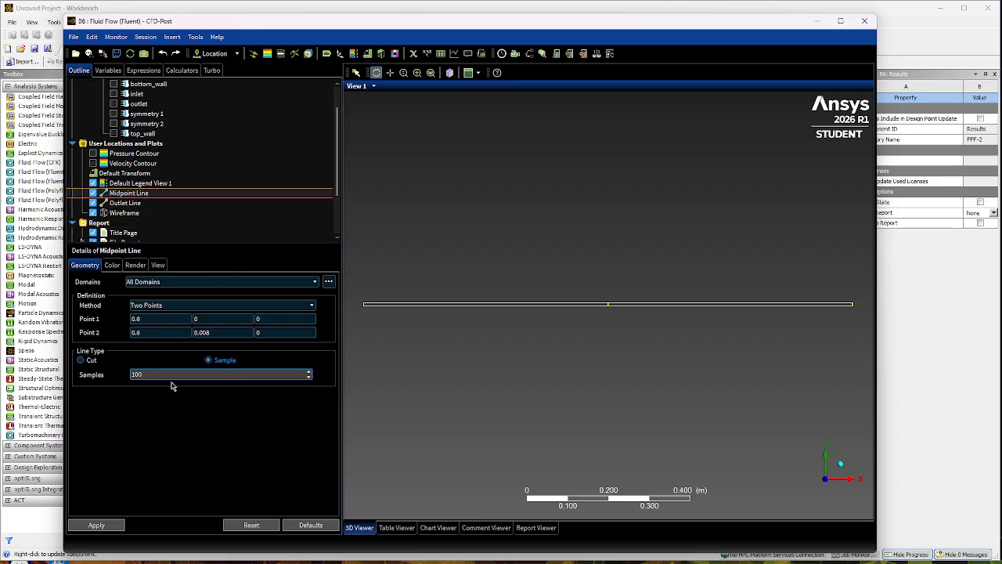
click(96, 524)
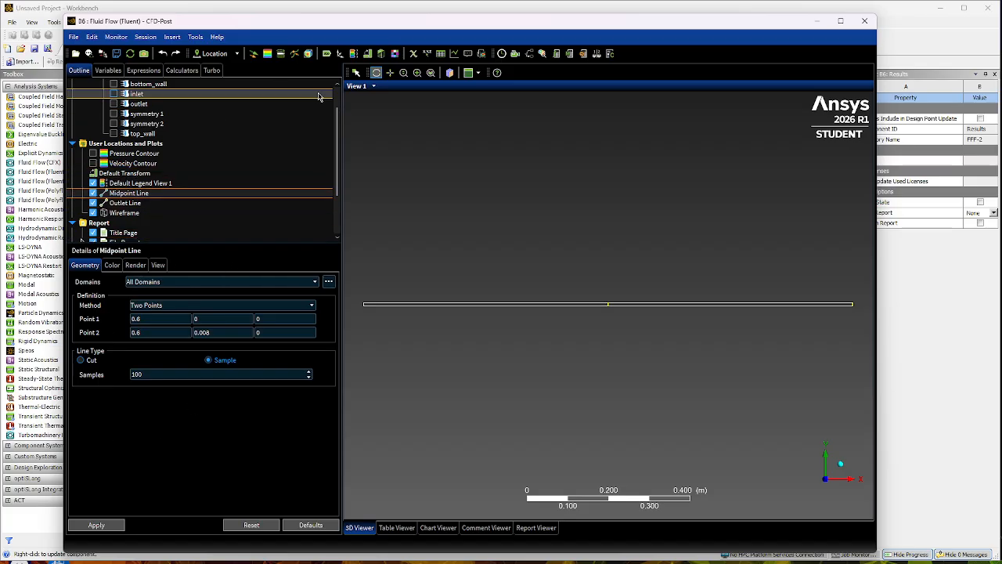
- Insert a vector plot named Velocity Vectors and locate it on symmetry 1
click(254, 54)
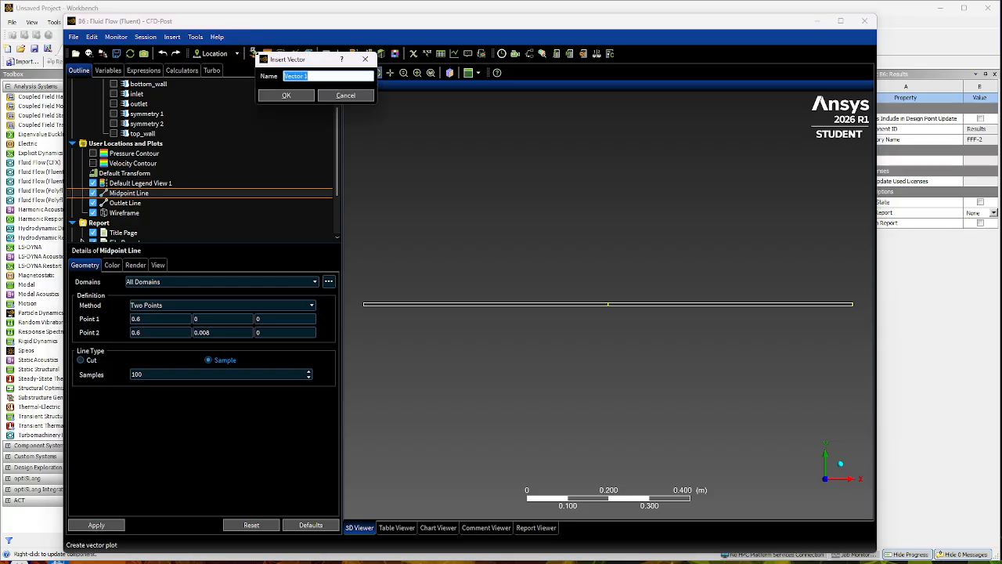
text(Velocity)
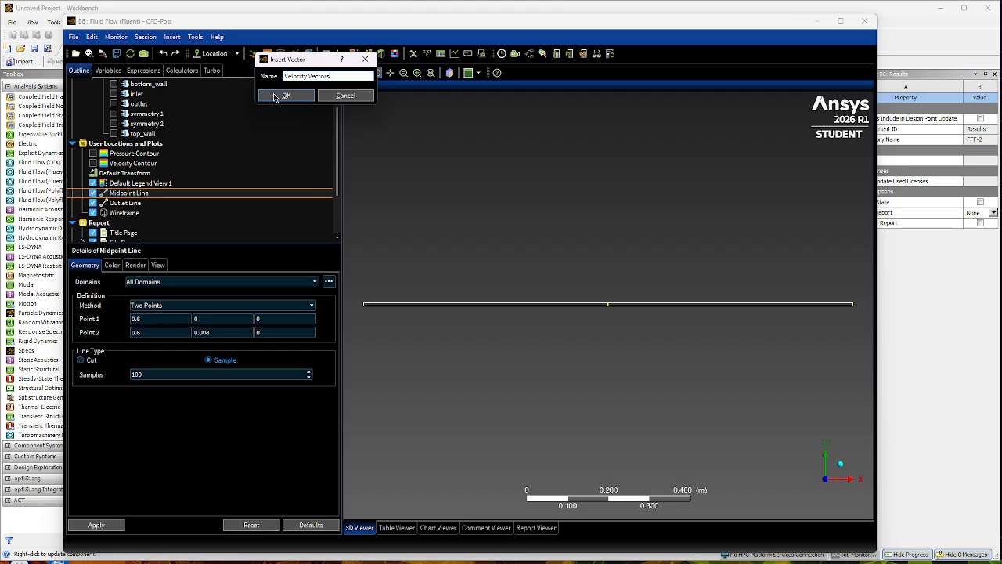
click(275, 97)
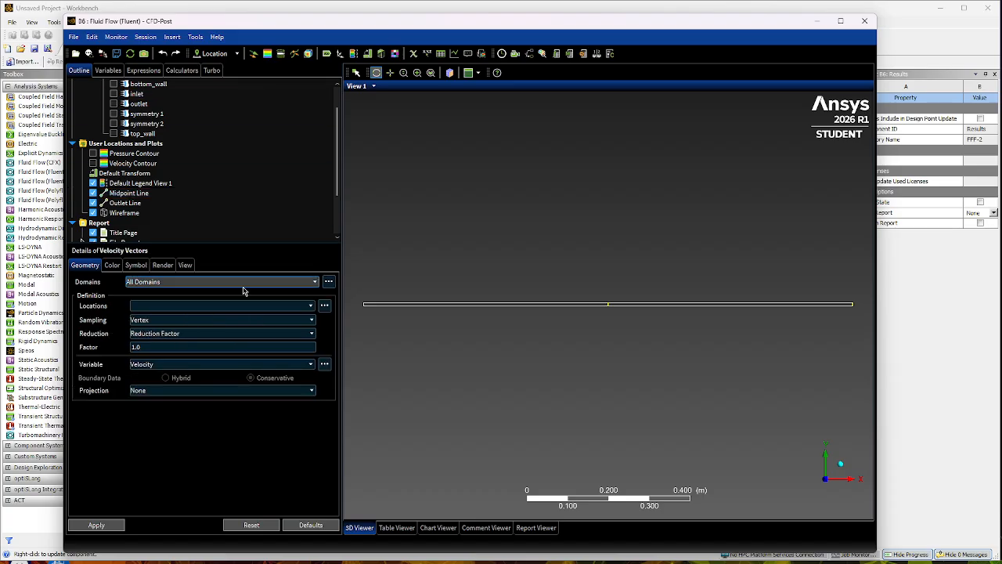
click(202, 307)
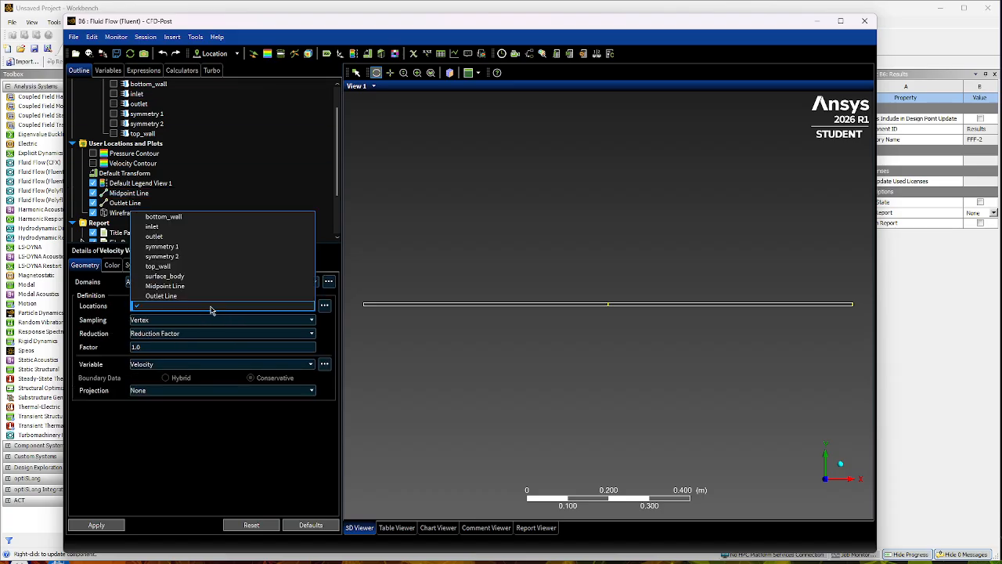
click(195, 254)
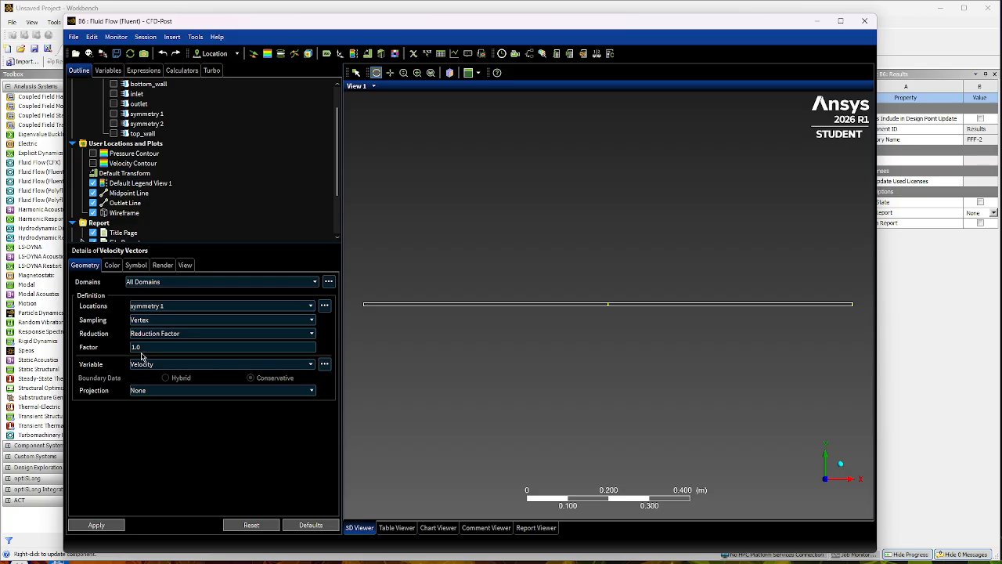
- Set the Velocity Vectors symbol to Arrow3D with a symbol size of 0.03, and apply the plot
click(136, 264)
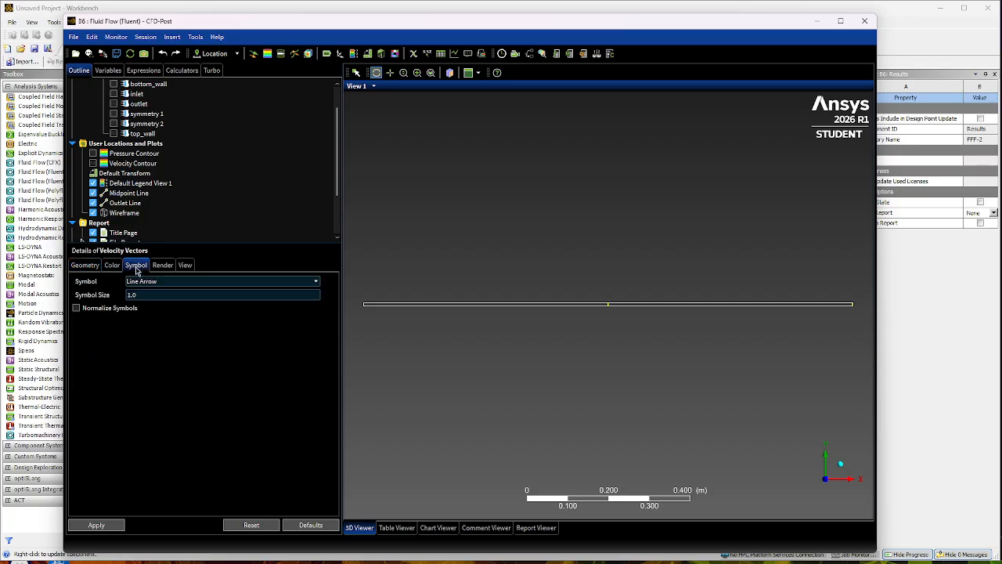
click(265, 282)
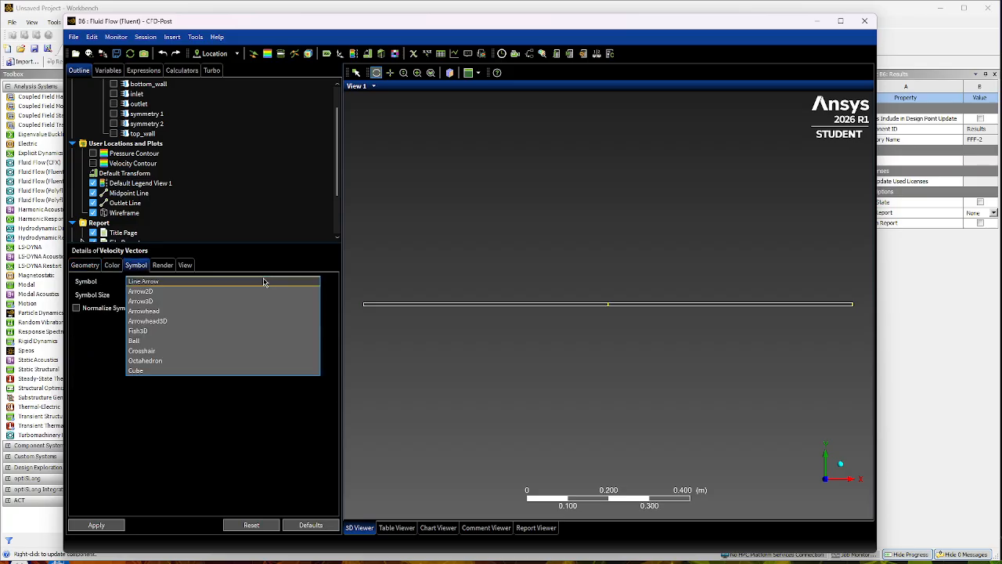
click(148, 303)
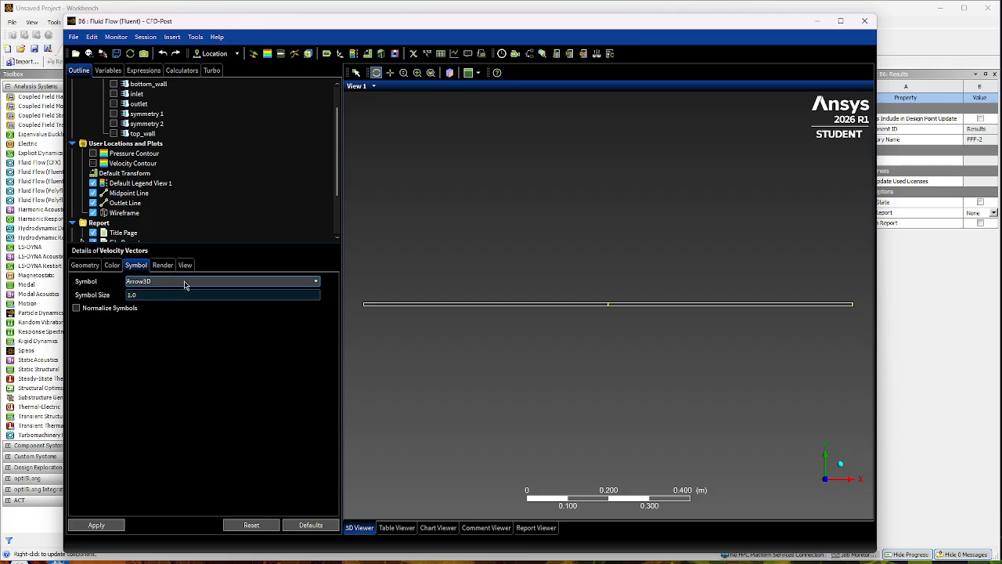
click(140, 296)
click(153, 295)
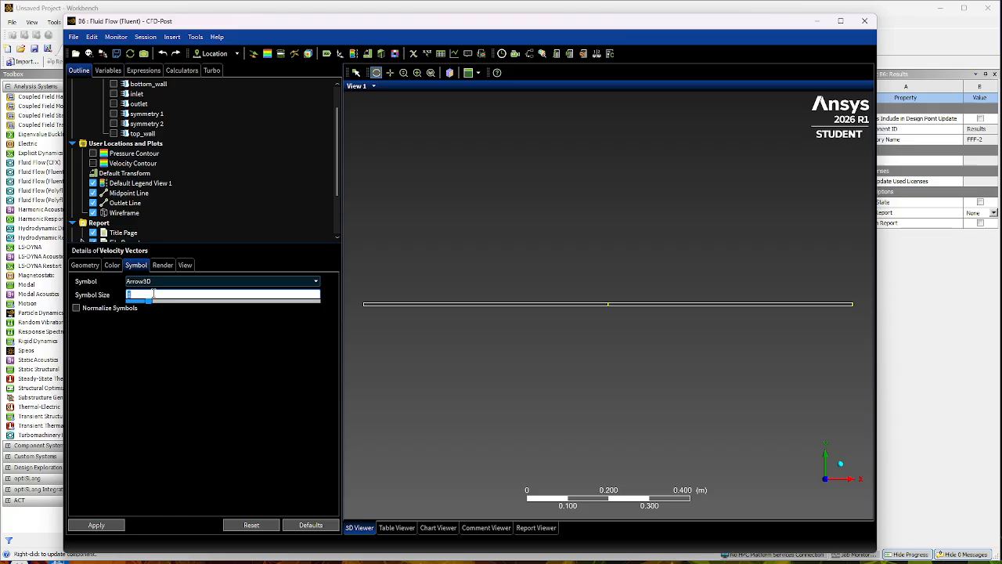
text(0.03)
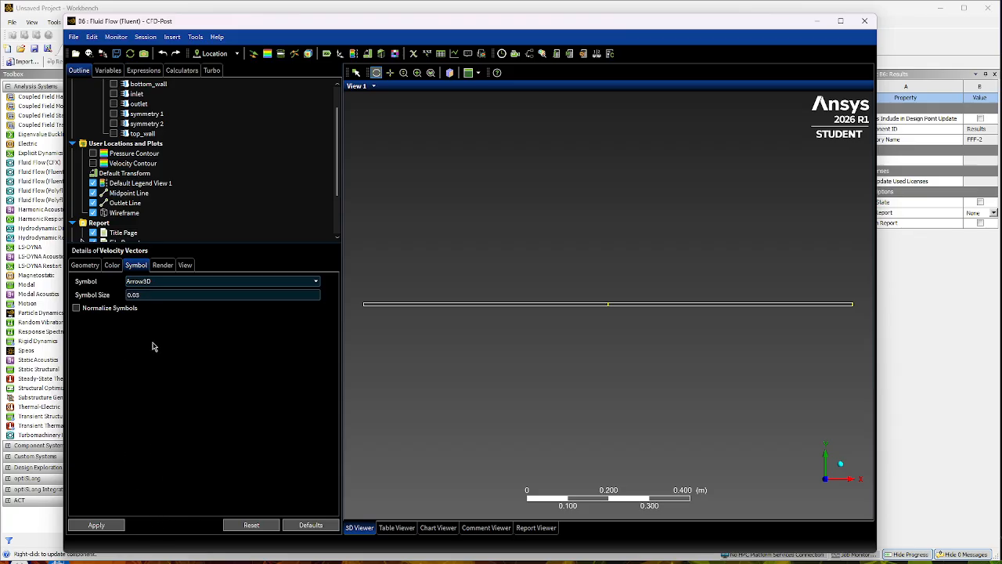
click(85, 266)
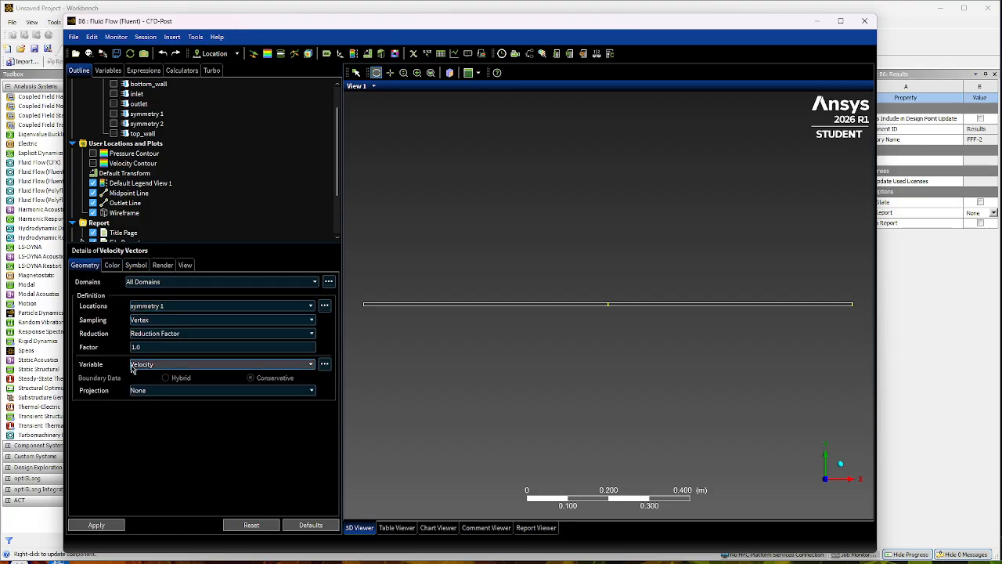
click(96, 525)
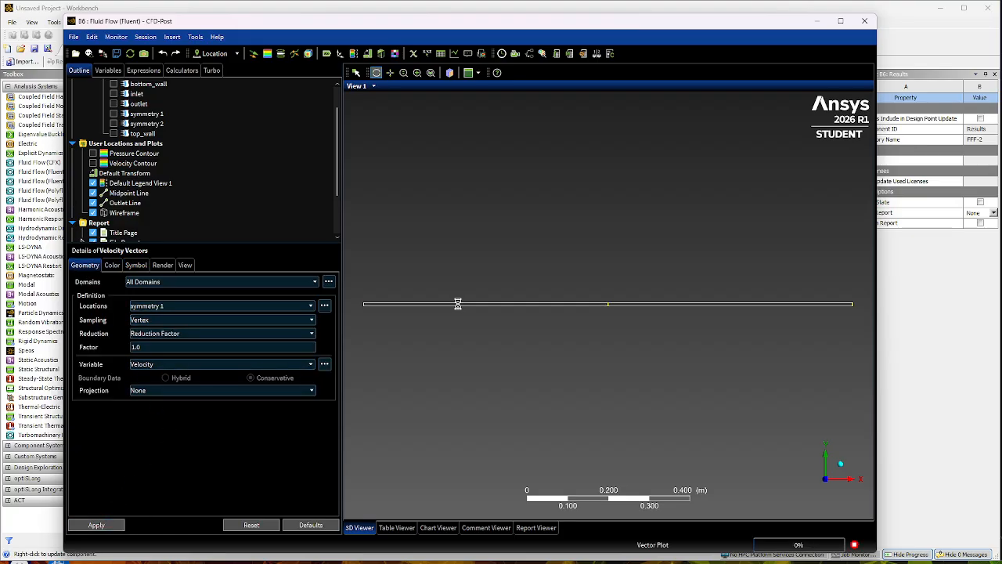
- Examine the velocity vectors up close around the Midpoint Line across the channel height
scroll(480, 305, down, 1)
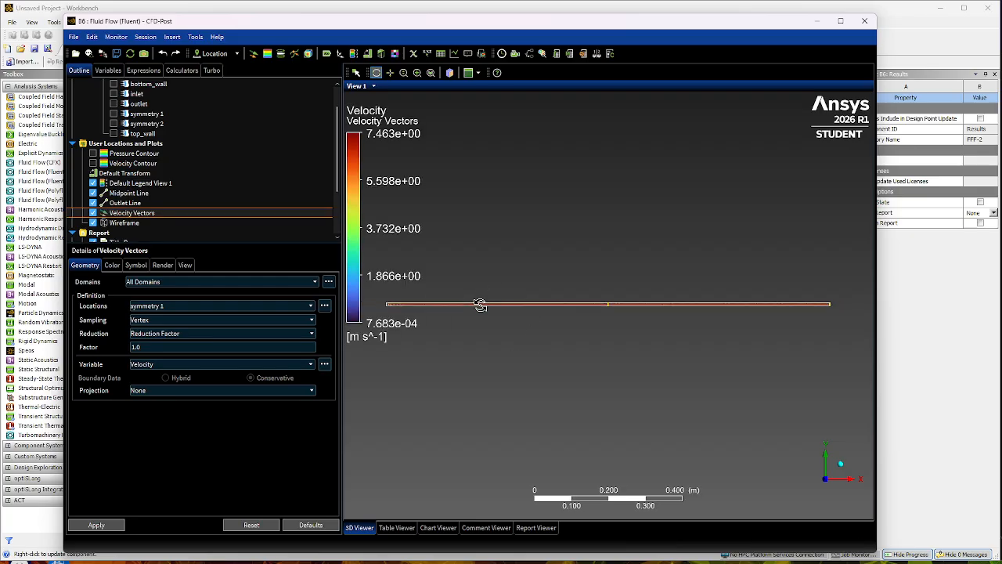
scroll(480, 305, up, 4)
scroll(605, 302, up, 5)
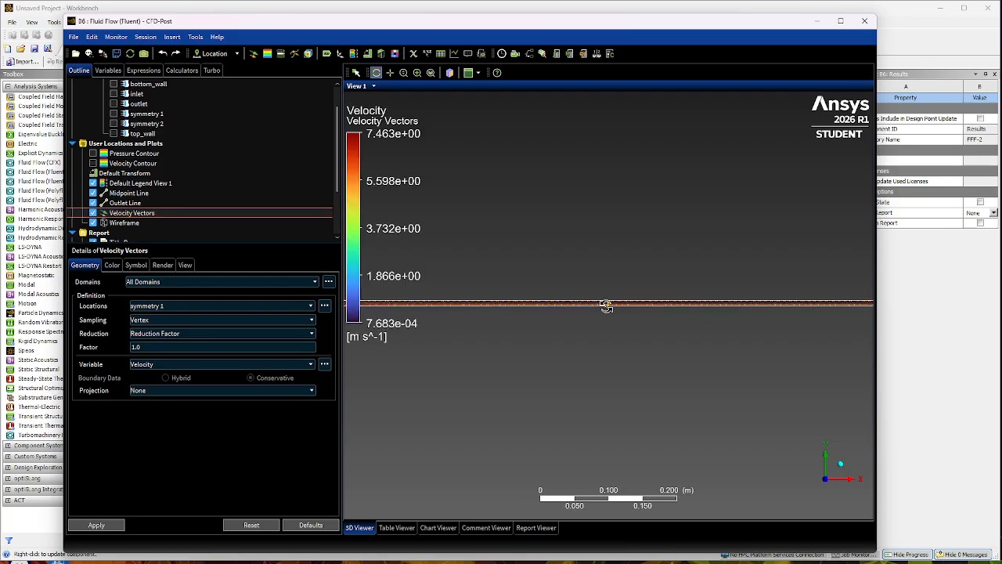
scroll(605, 302, up, 3)
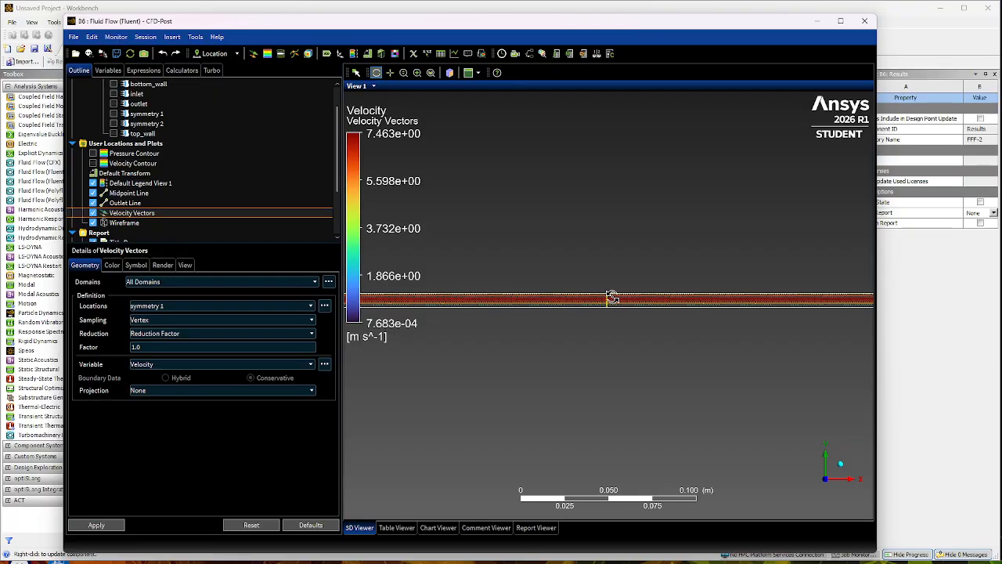
scroll(597, 296, up, 5)
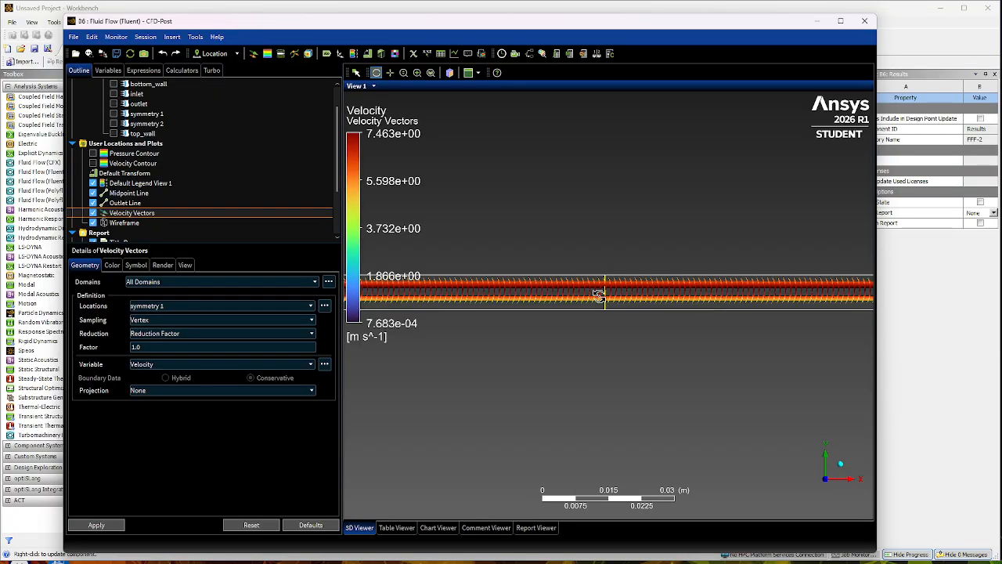
scroll(601, 294, up, 4)
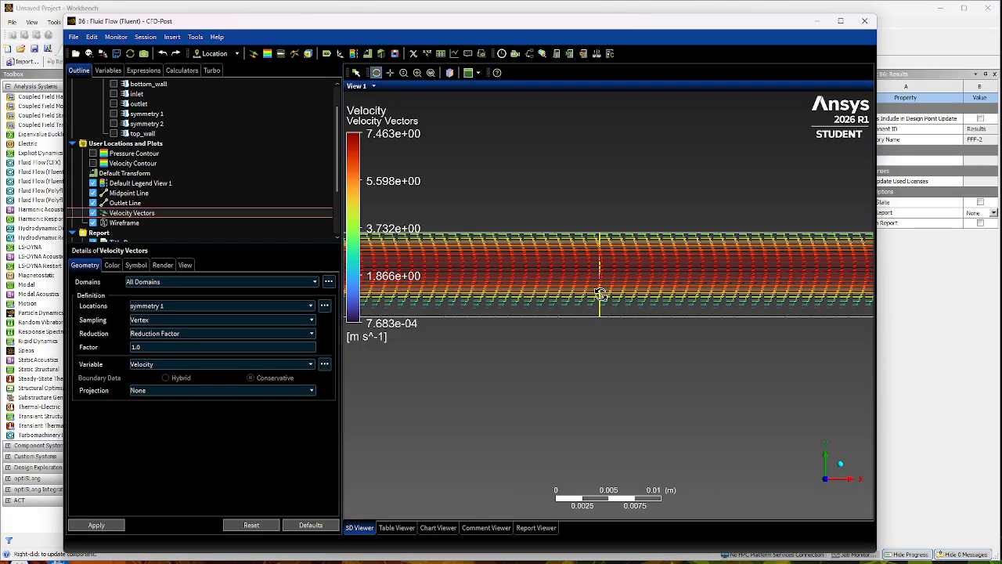
scroll(598, 273, up, 3)
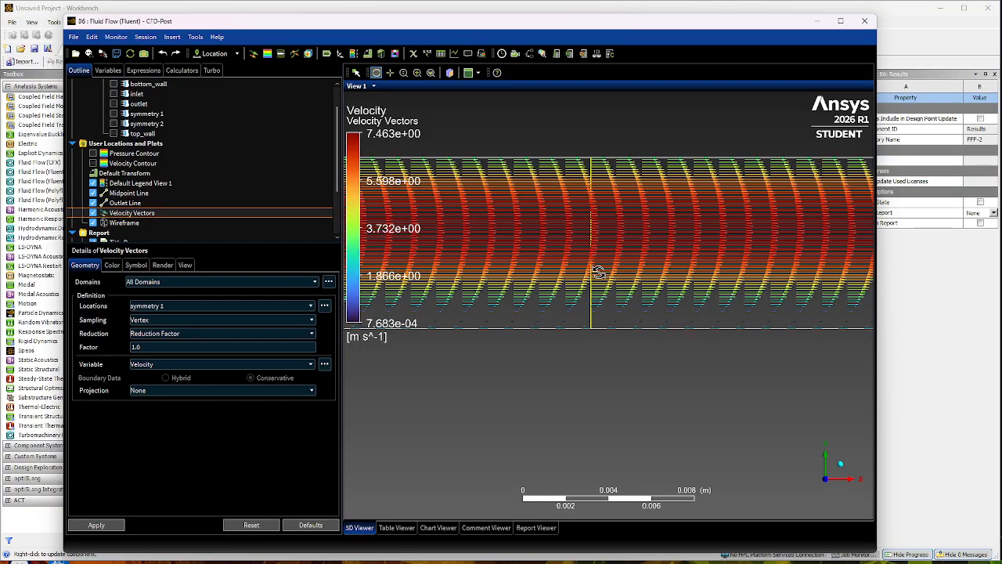
scroll(598, 273, down, 4)
- Set the Velocity Vectors symbol size to 1 and apply it
click(136, 264)
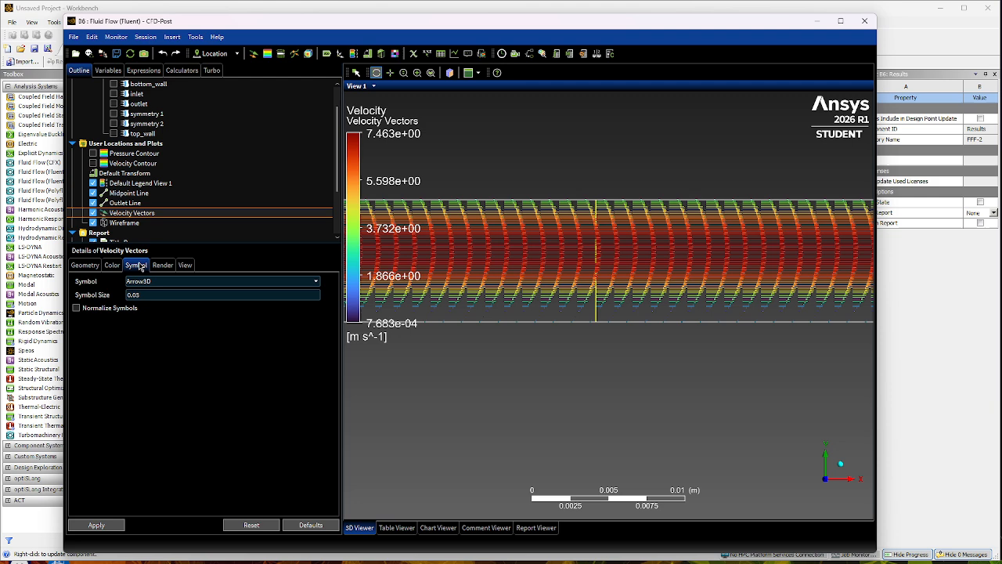
double_click(168, 295)
text(1)
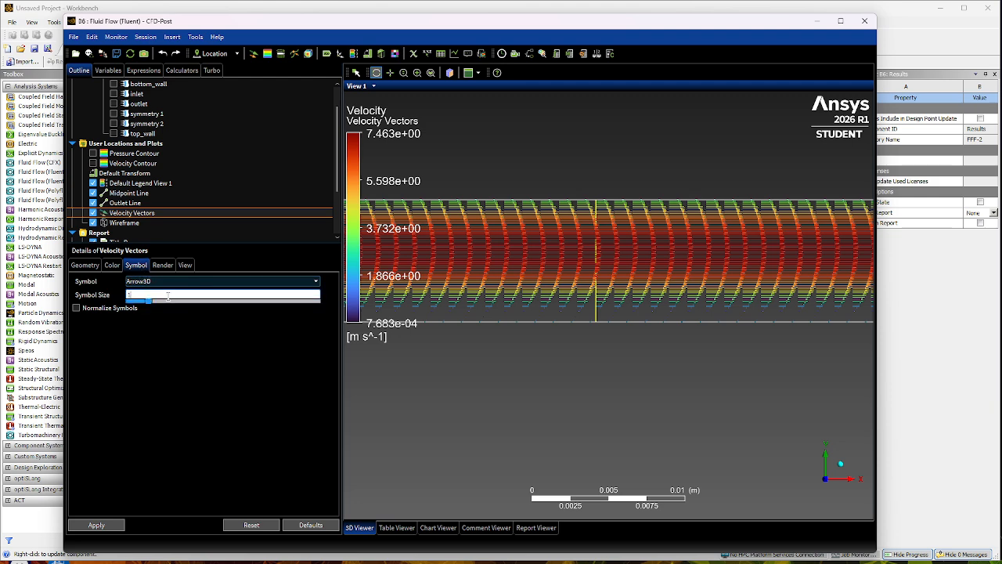
click(95, 525)
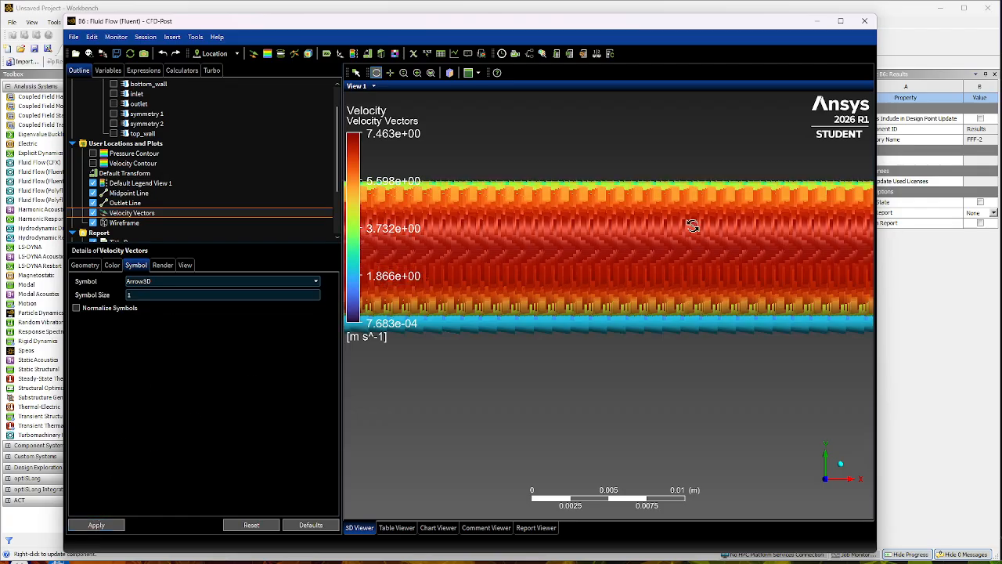
- Set the Velocity Vectors symbol size back to 0.03 and apply the change
click(169, 295)
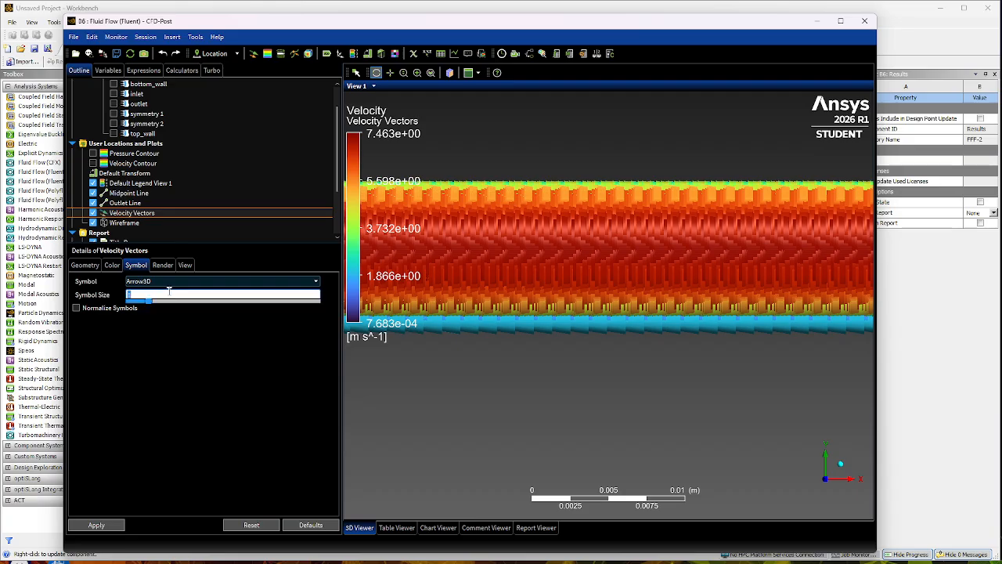
text(0.03)
click(118, 527)
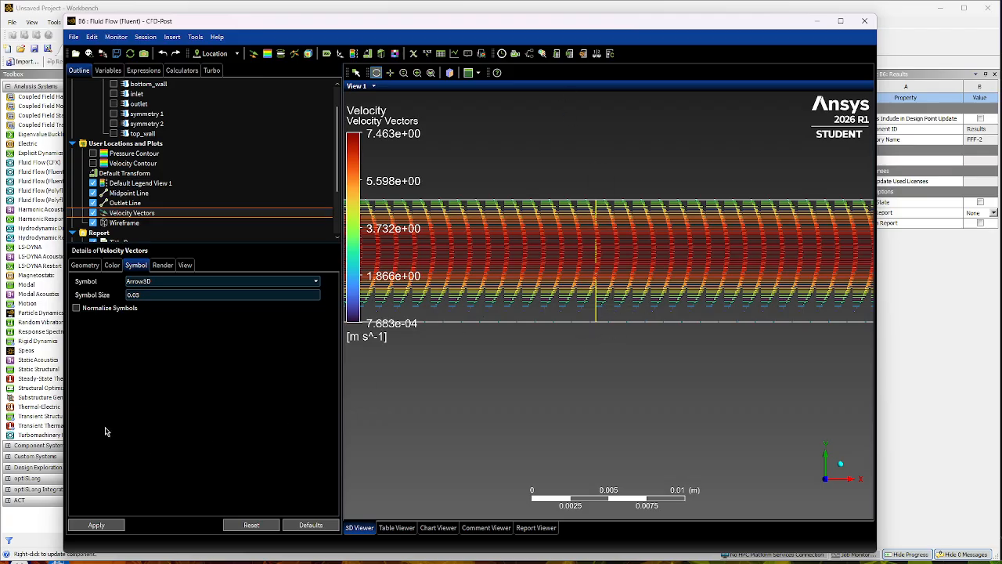
click(85, 265)
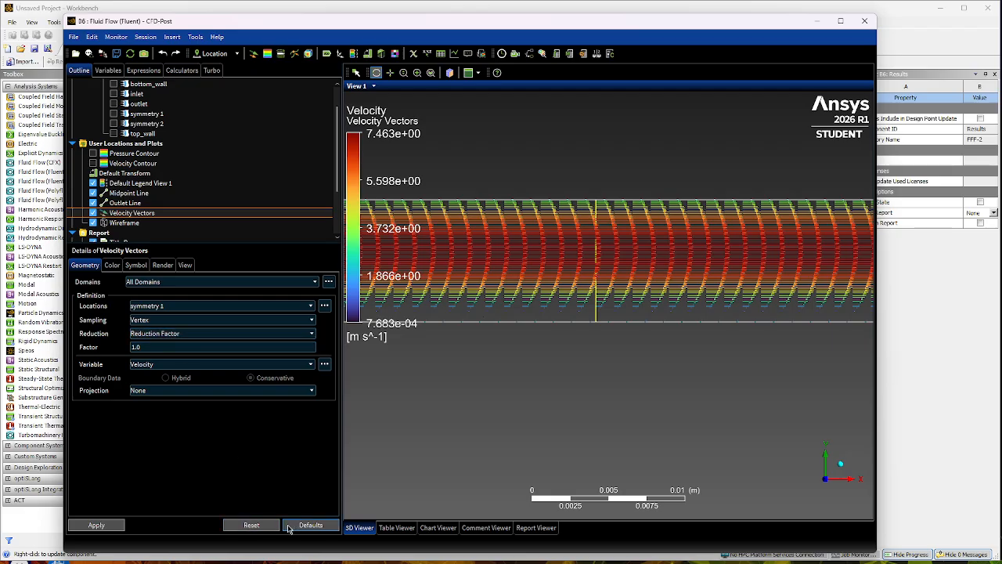
click(98, 524)
- Hide the Velocity Vectors plot so only the wireframe and the sampling lines are displayed
scroll(567, 251, down, 5)
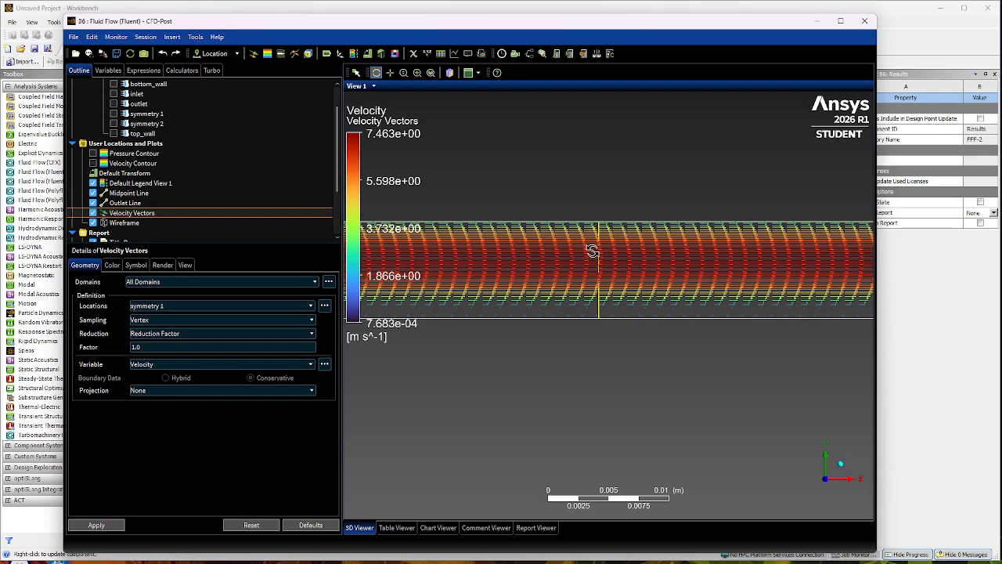
scroll(595, 282, down, 6)
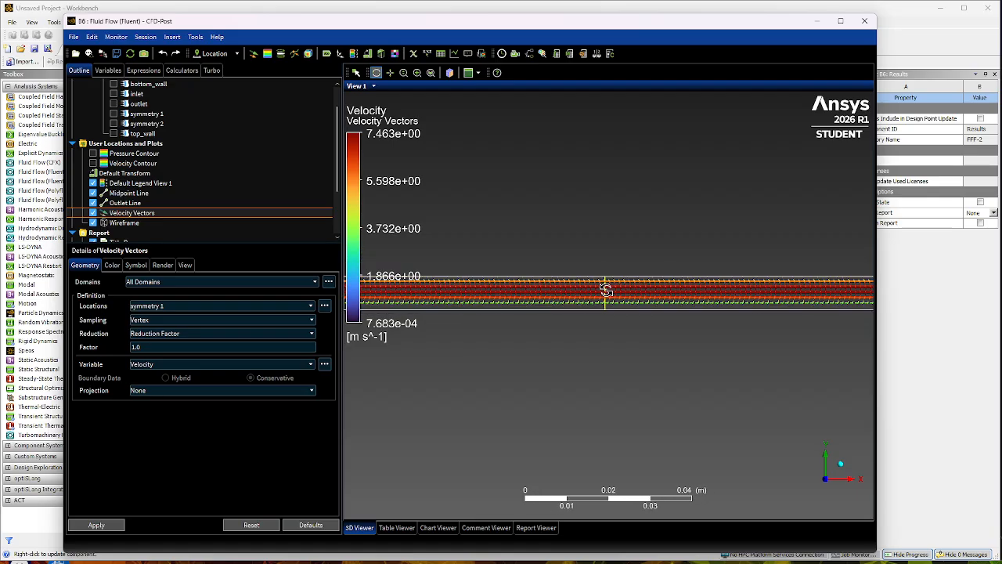
scroll(606, 290, down, 7)
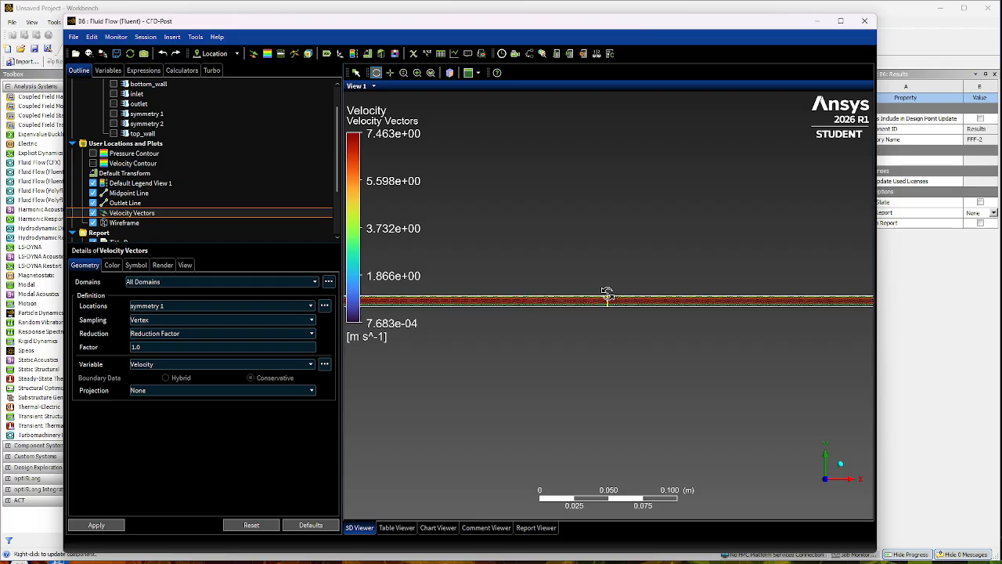
scroll(607, 304, down, 5)
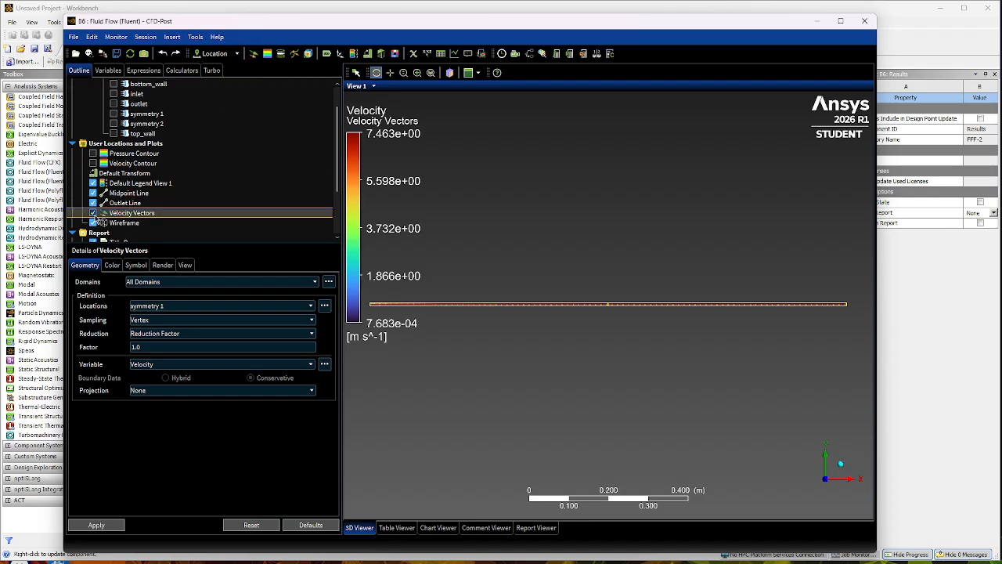
click(93, 213)
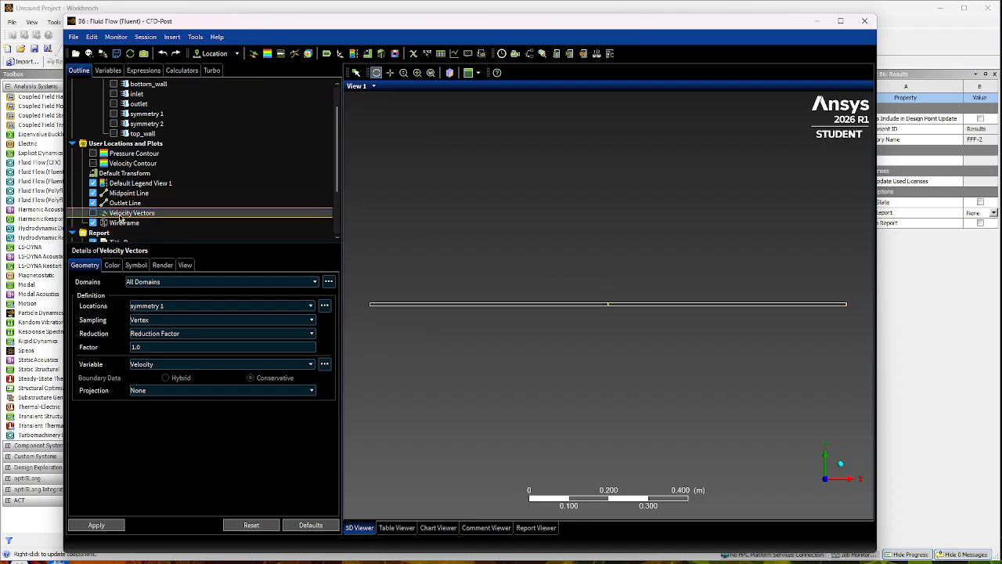
- Insert a vector plot named Midpoint Velocity Vector and locate it on the Midpoint Line
click(255, 54)
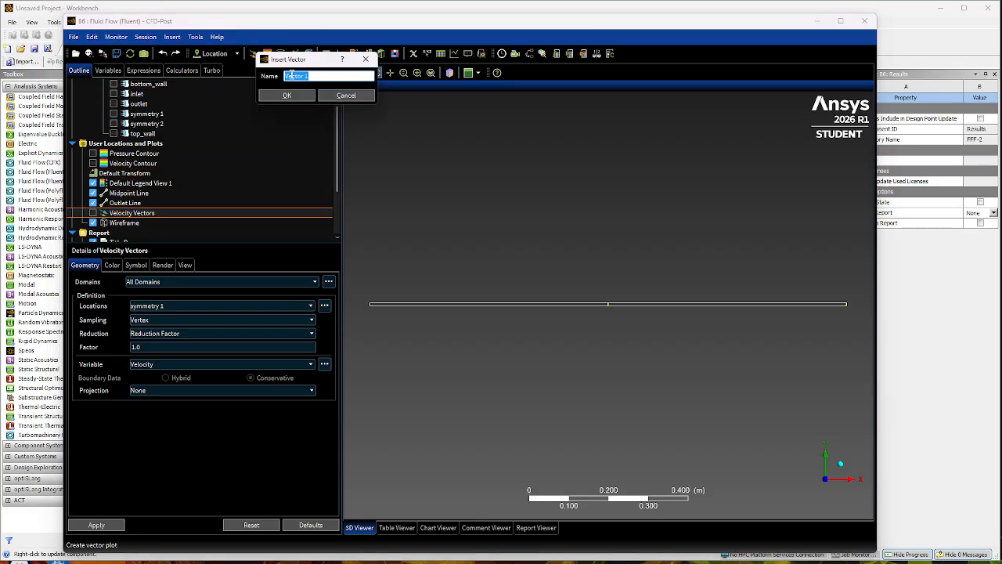
text(Midpoint Velocity)
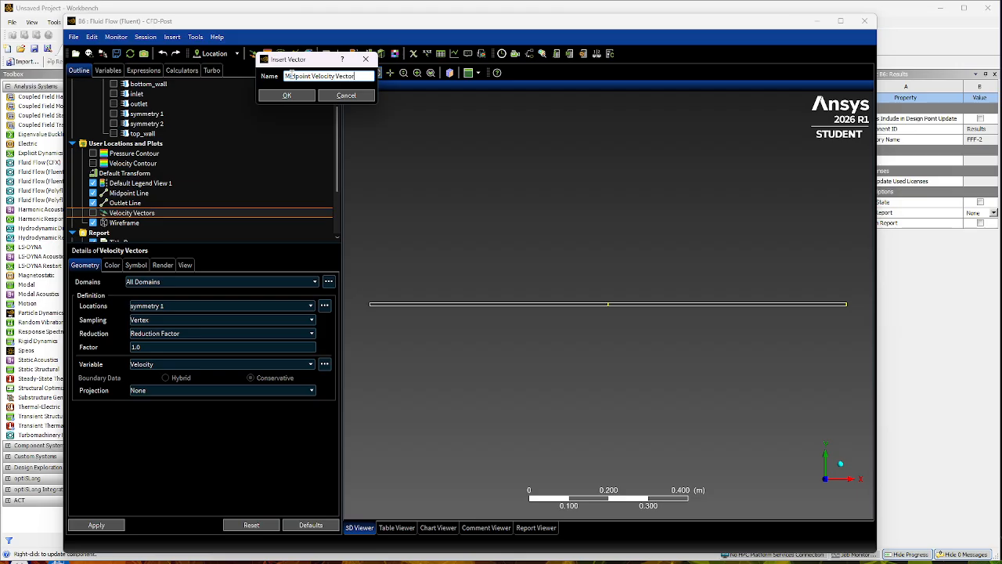
click(287, 95)
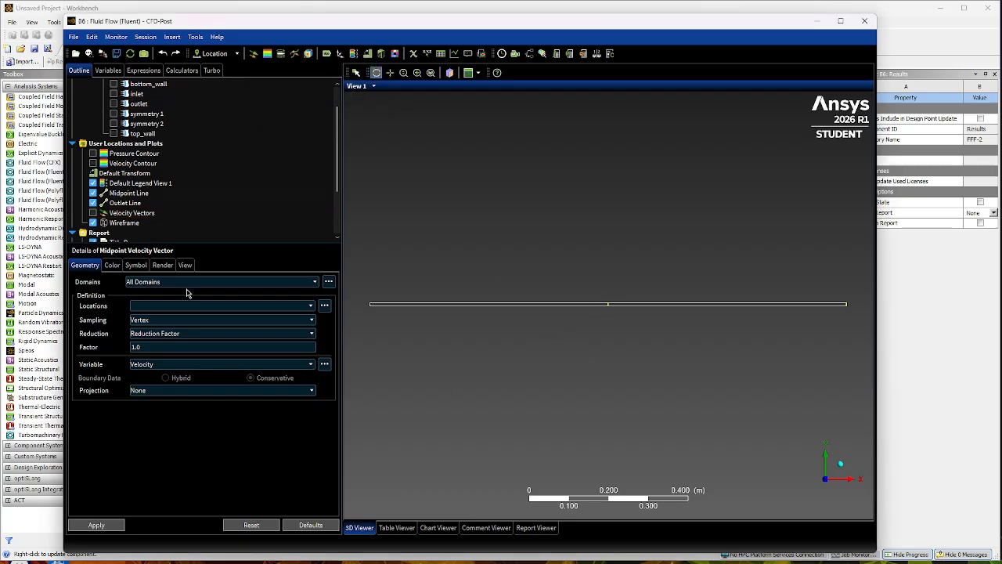
click(202, 308)
click(176, 286)
- Set the Midpoint Velocity Vector symbol to Arrow3D with a symbol size of 0.03 and apply the plot
click(136, 265)
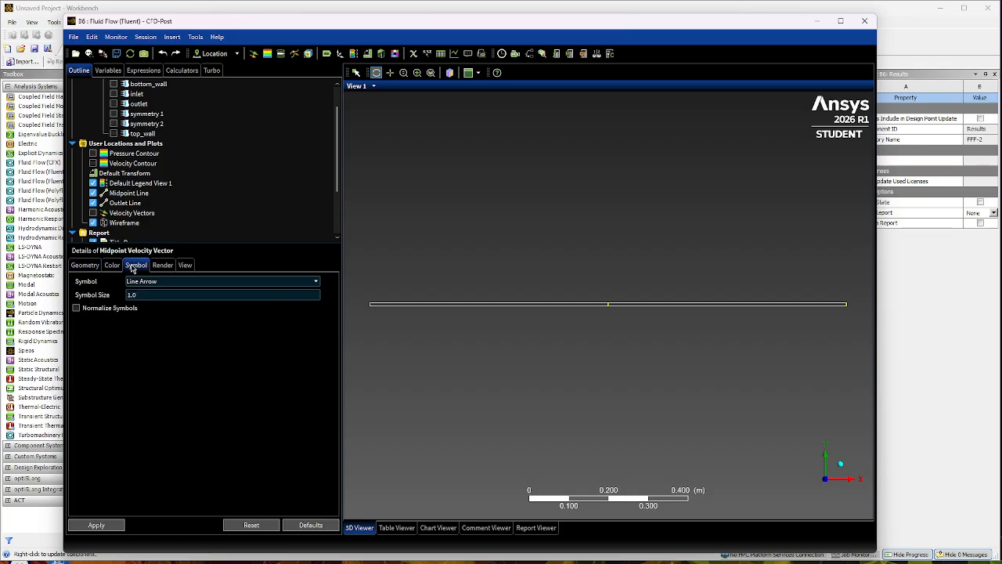
click(157, 294)
click(160, 282)
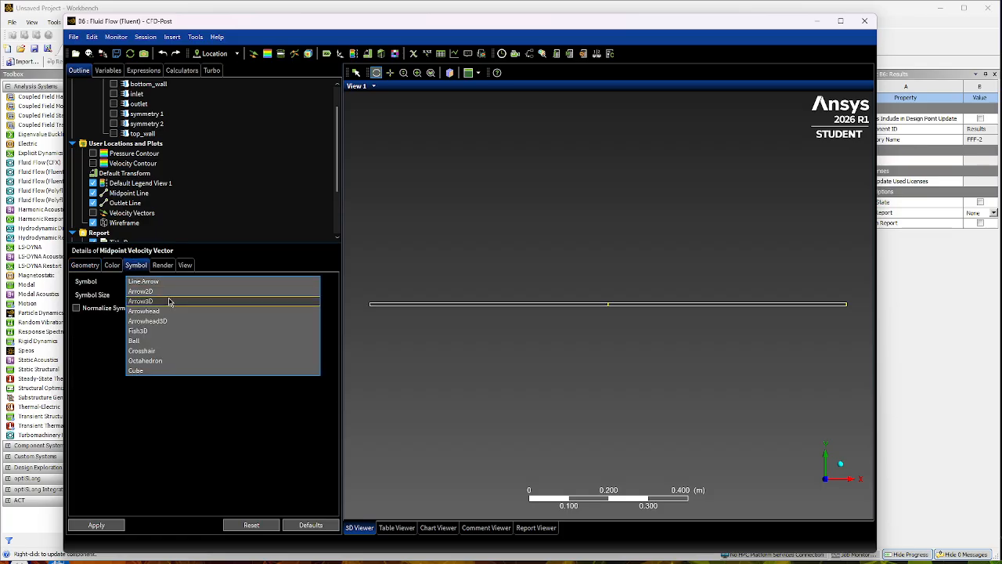
click(167, 297)
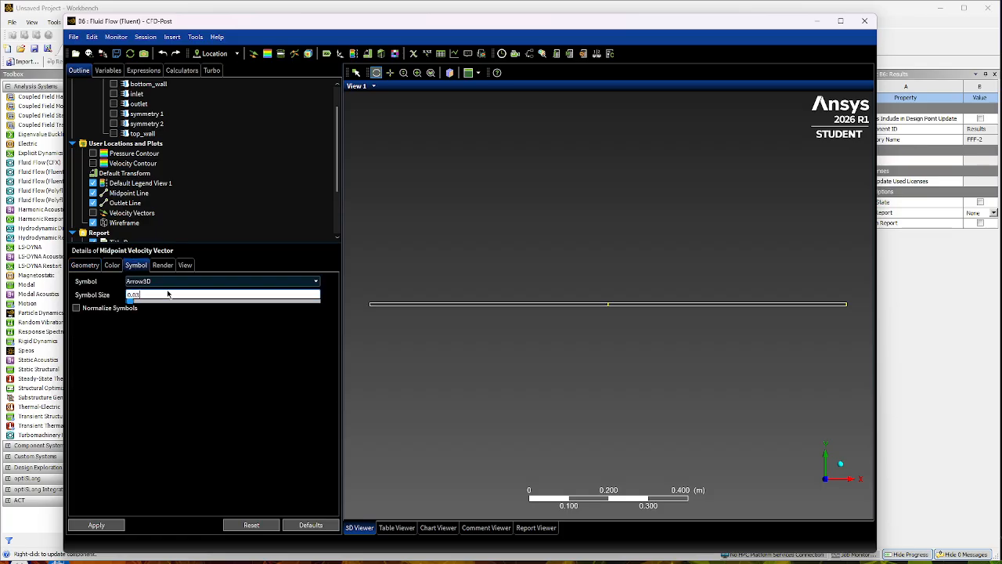
click(84, 265)
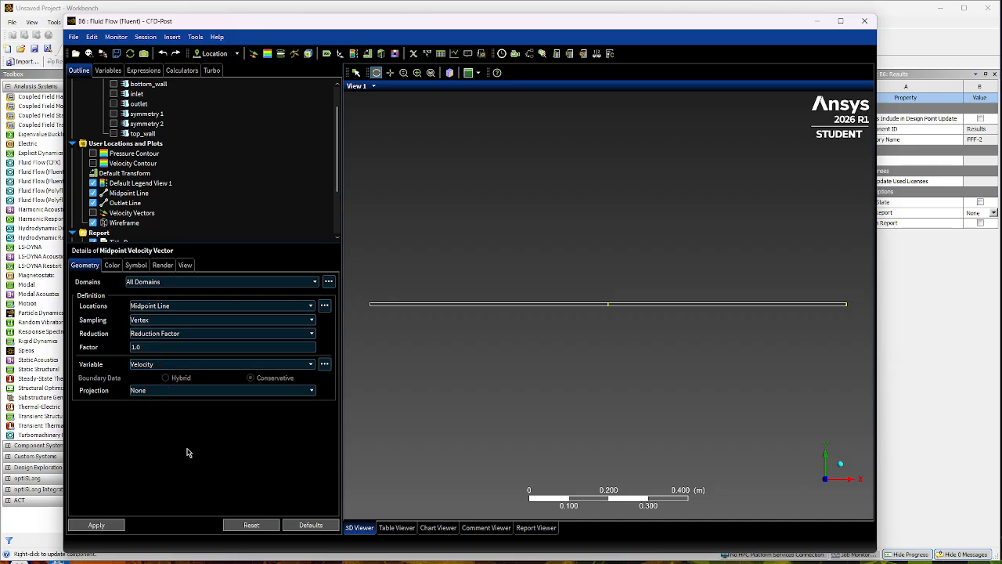
click(86, 525)
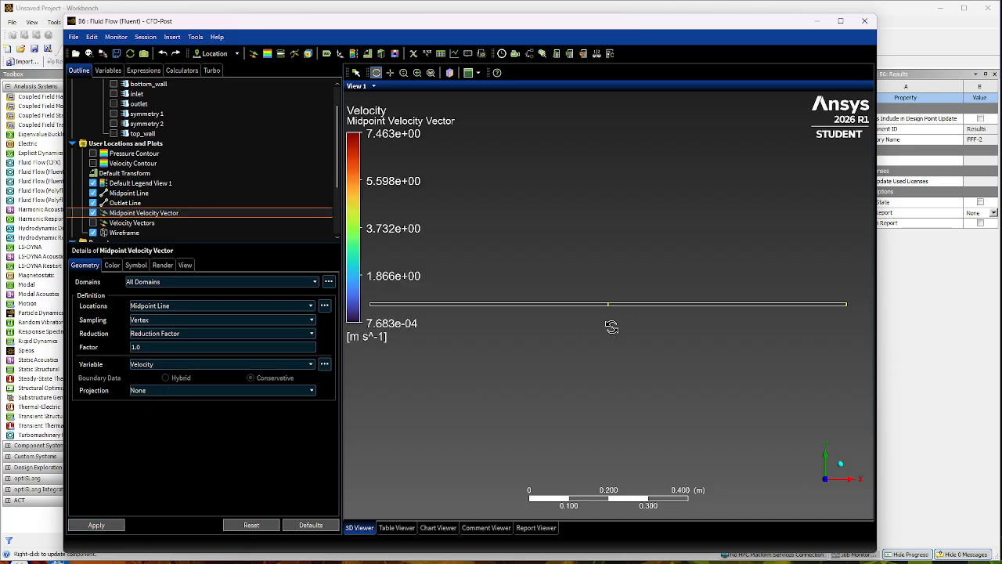
- Examine the shape of the velocity vector profile along the Midpoint Line between the channel walls
scroll(609, 300, up, 3)
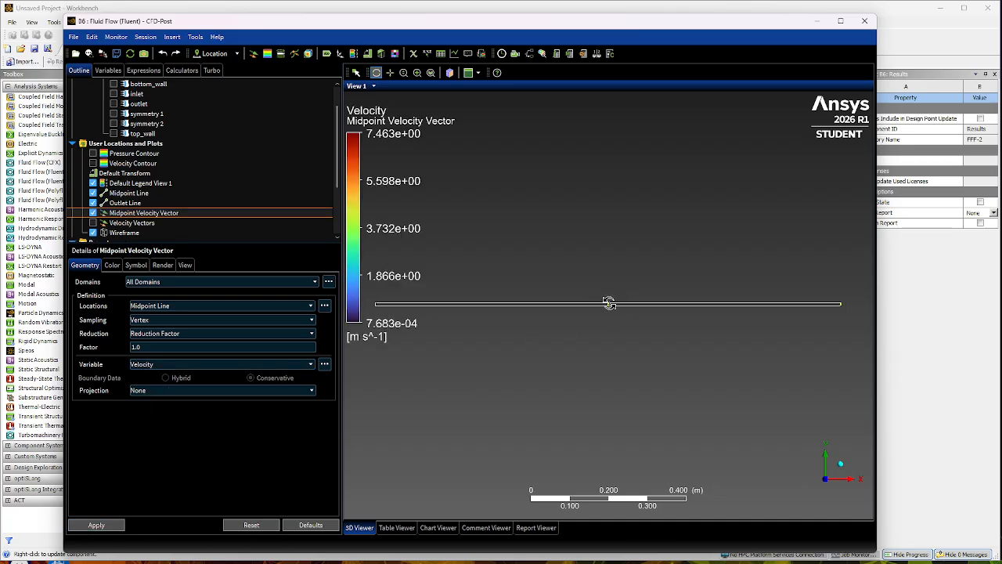
scroll(608, 304, up, 5)
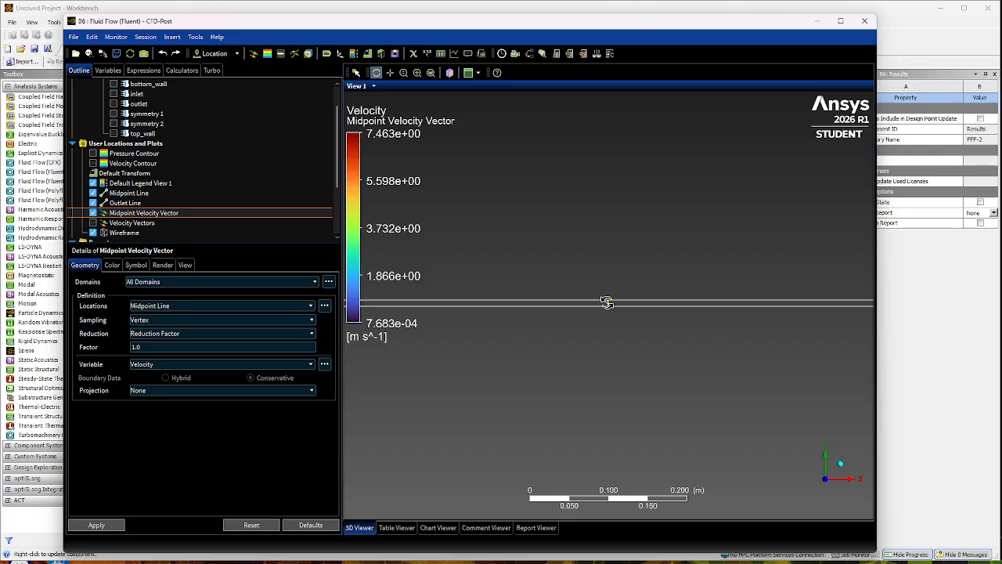
scroll(600, 300, up, 4)
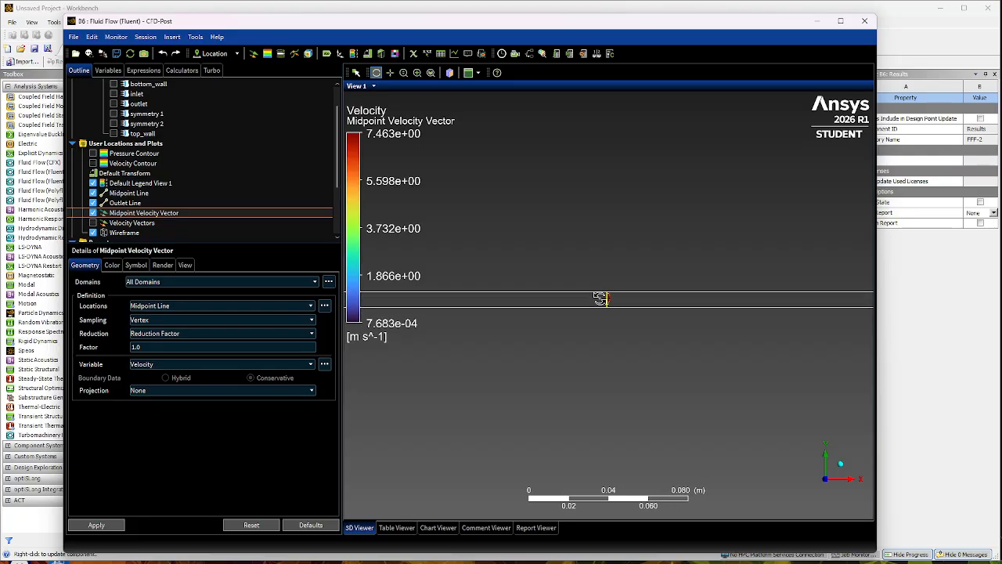
scroll(600, 297, up, 8)
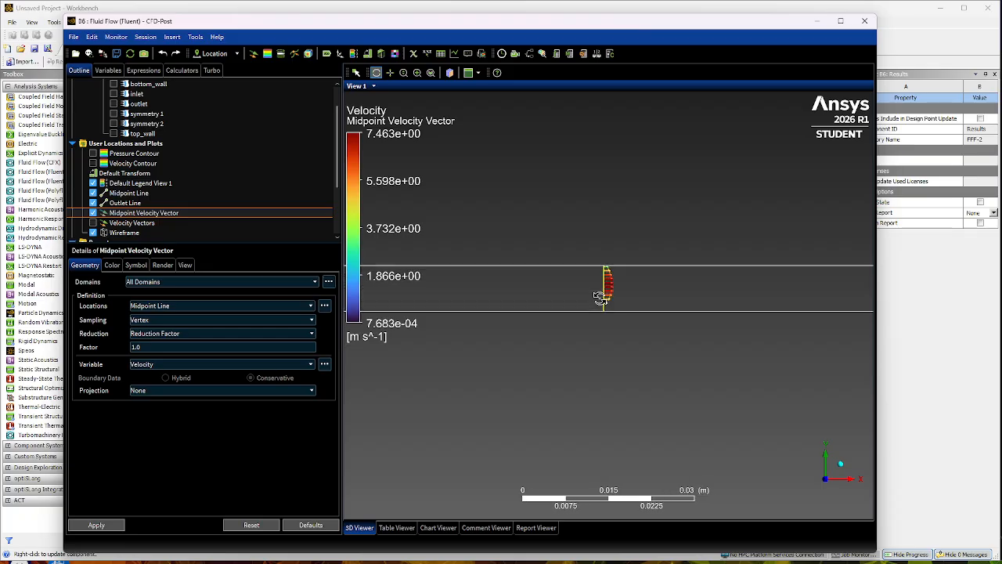
scroll(600, 298, up, 5)
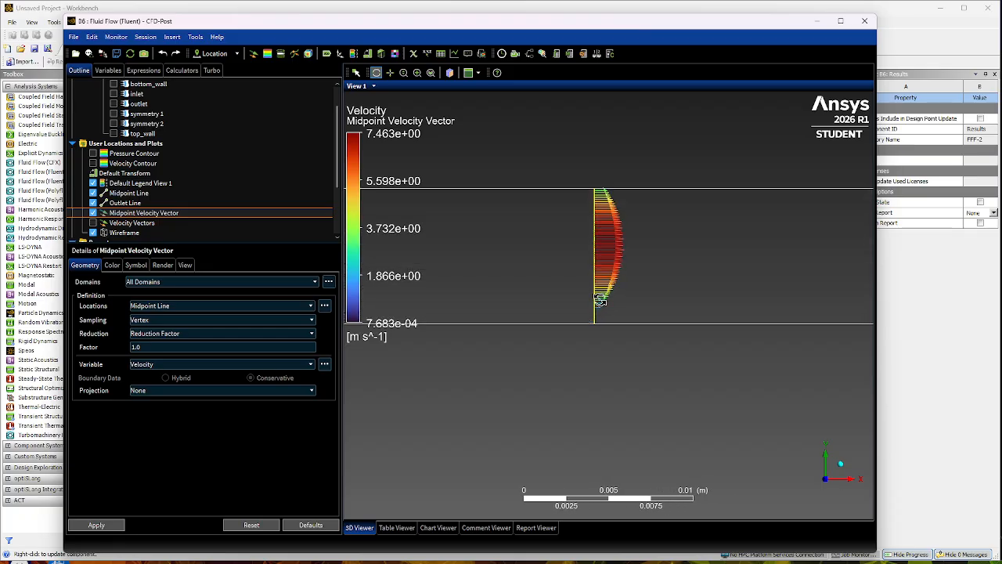
scroll(600, 297, up, 3)
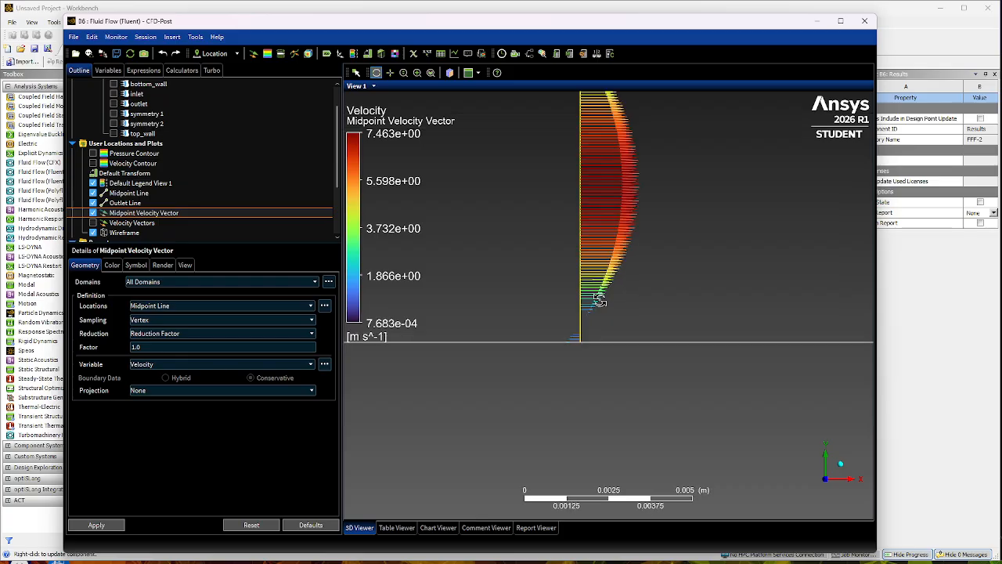
scroll(573, 295, down, 1)
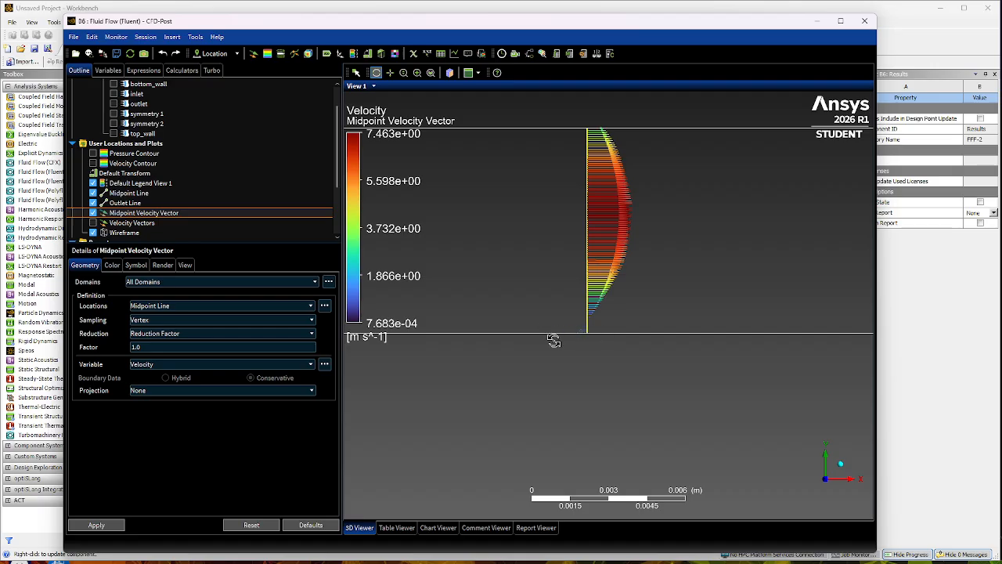
drag(606, 358, 624, 350)
scroll(624, 350, down, 5)
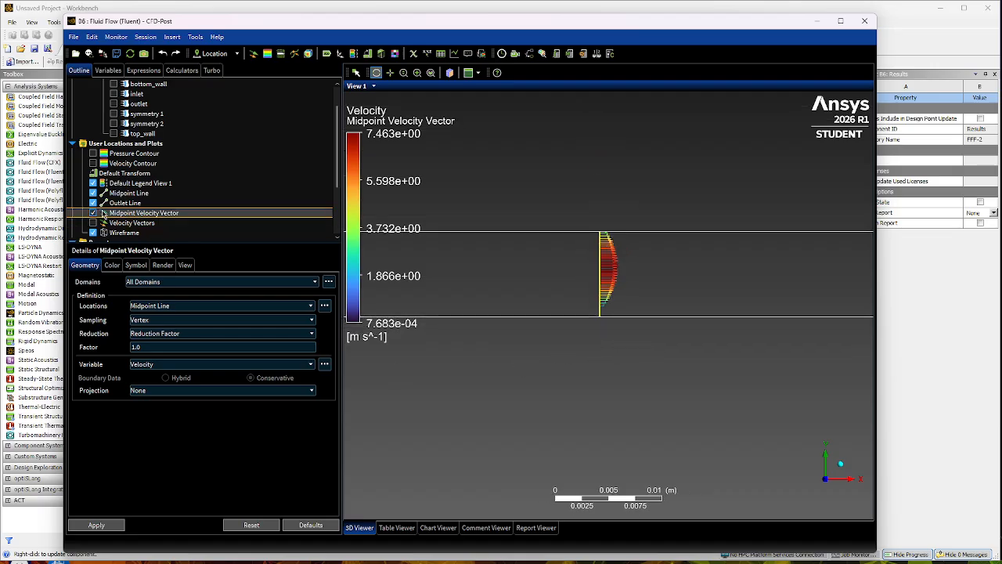
- Insert a vector plot named Outlet Line Velocity Vector and locate it on the Outlet Line
click(254, 54)
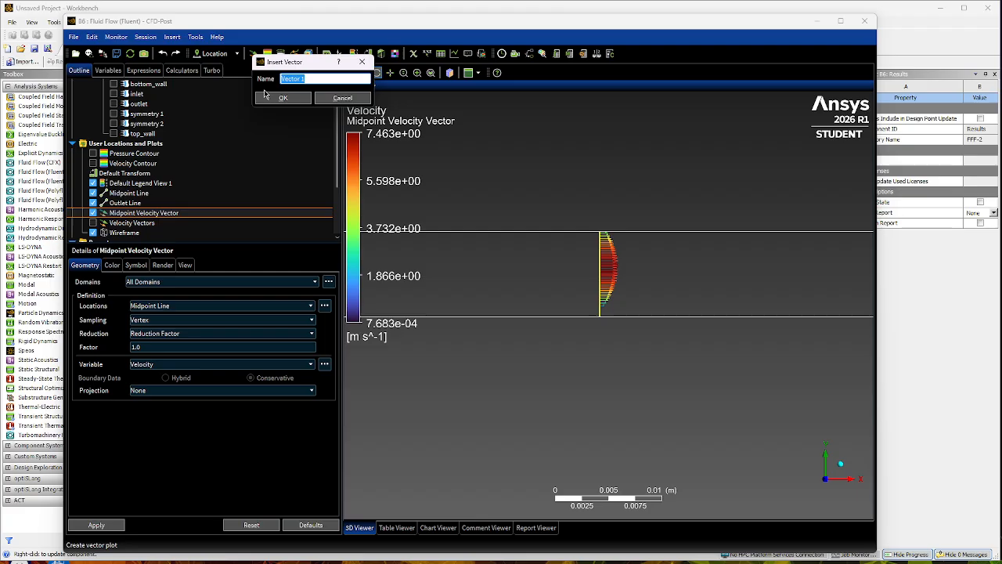
text(Outlet Line Velocity)
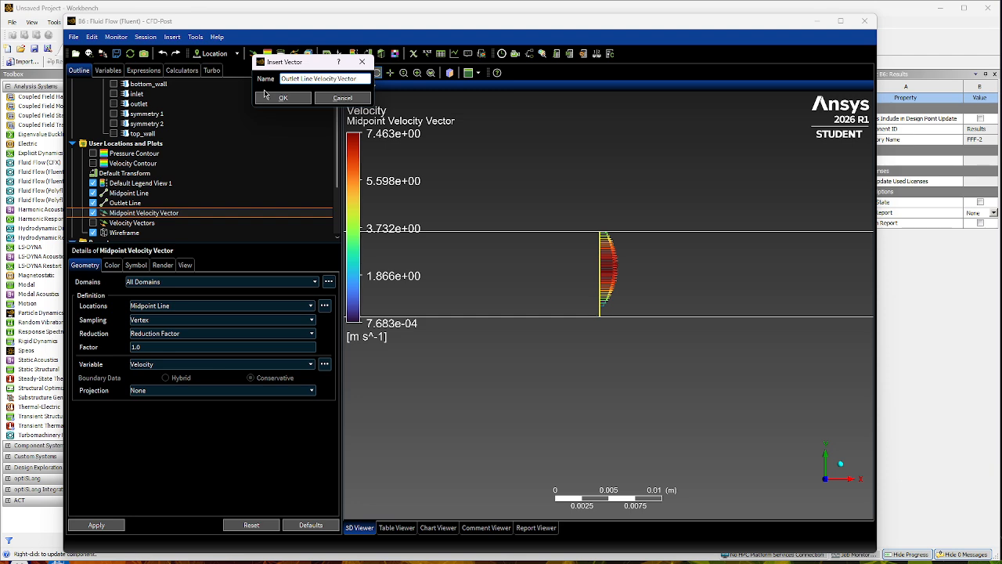
click(288, 99)
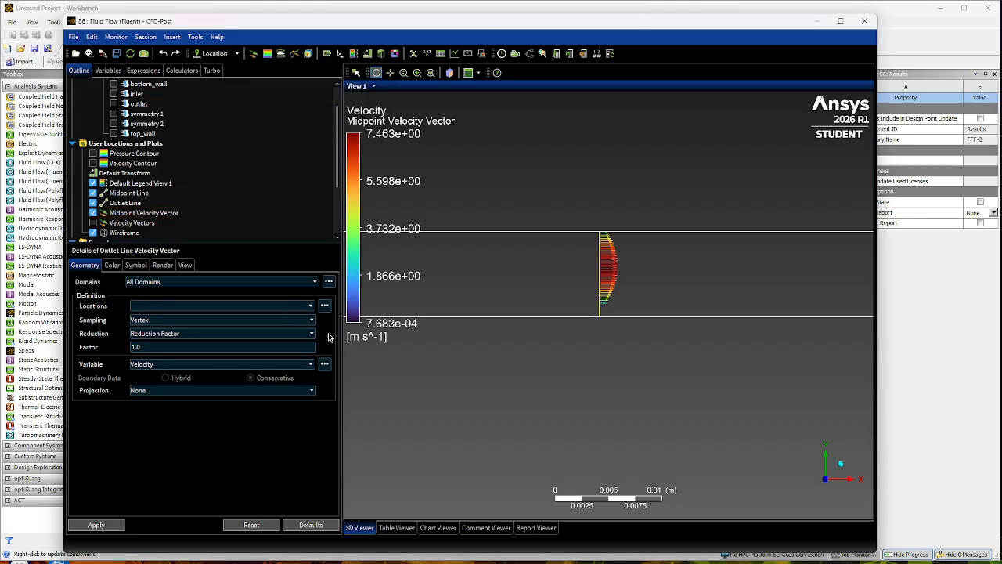
click(231, 307)
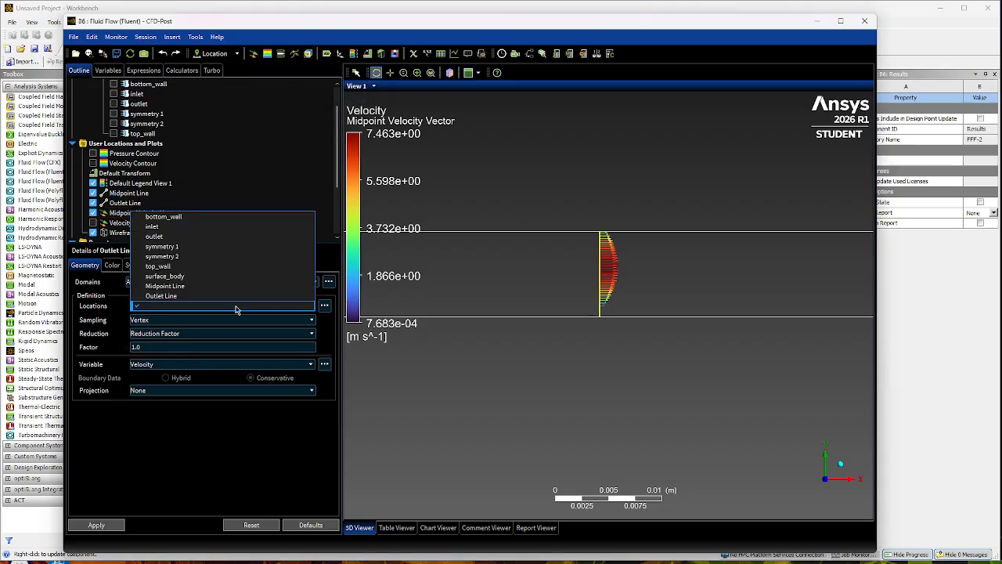
click(179, 296)
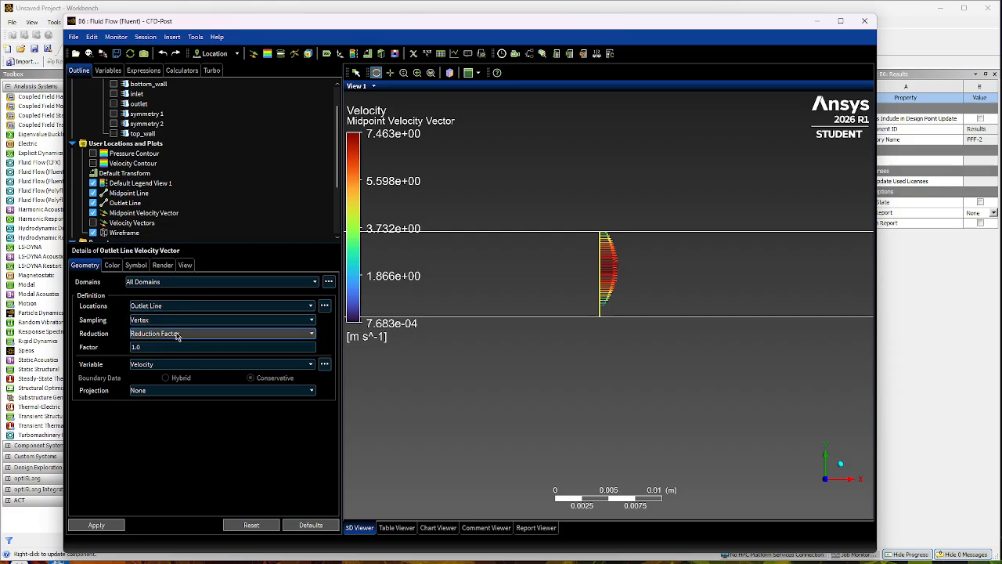
- Set the Outlet Line Velocity Vector symbol to Arrow3D with a symbol size of 0.03 and apply the plot
click(135, 264)
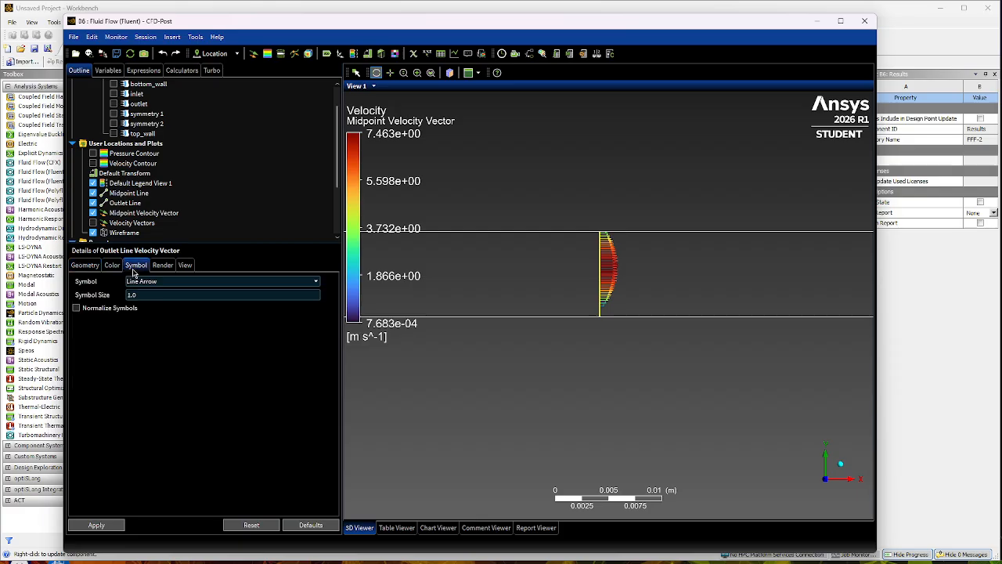
click(206, 281)
click(179, 301)
double_click(163, 294)
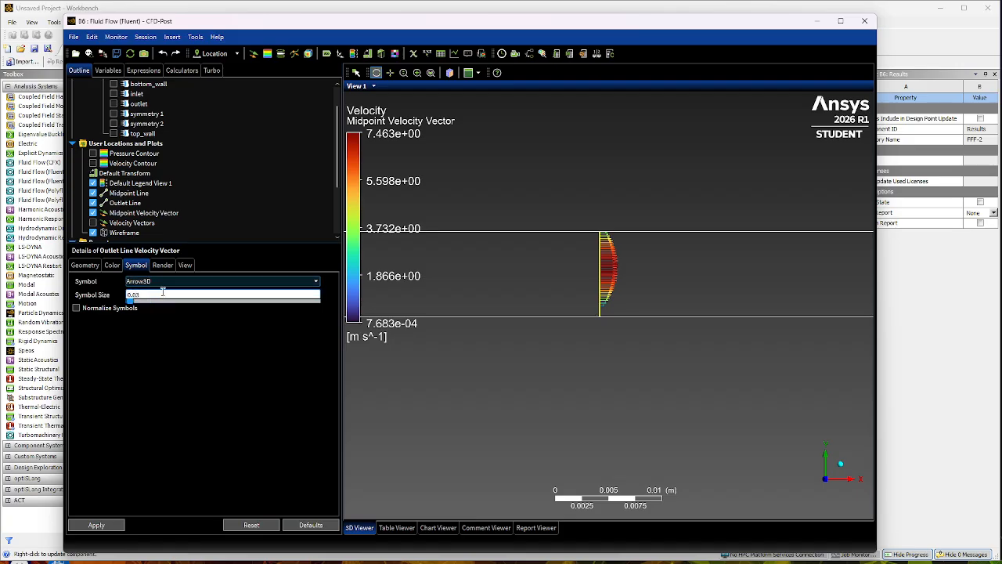
click(97, 525)
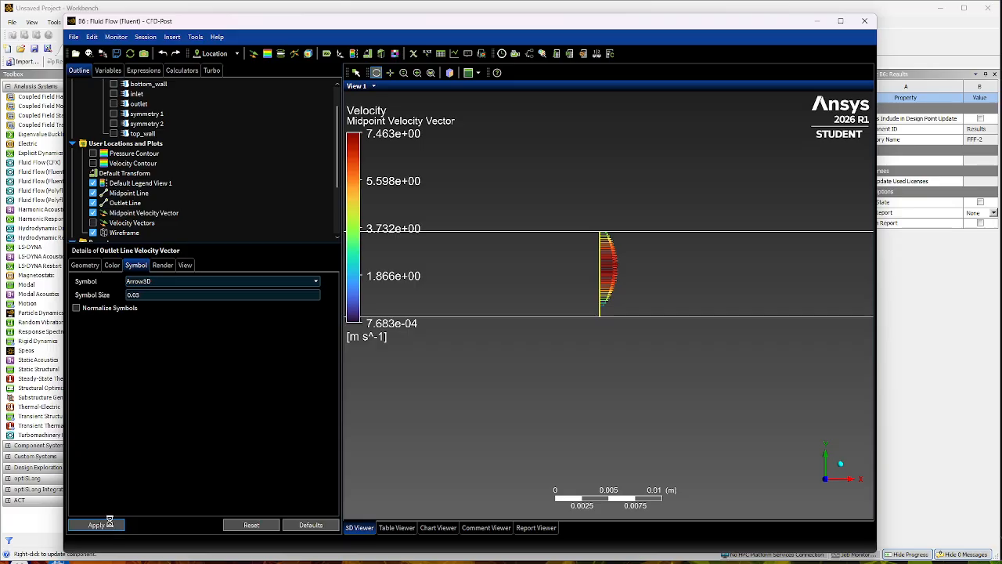
- Examine the velocity vector profile at the channel outlet up close and return to the full channel
click(403, 73)
drag(608, 163, 621, 371)
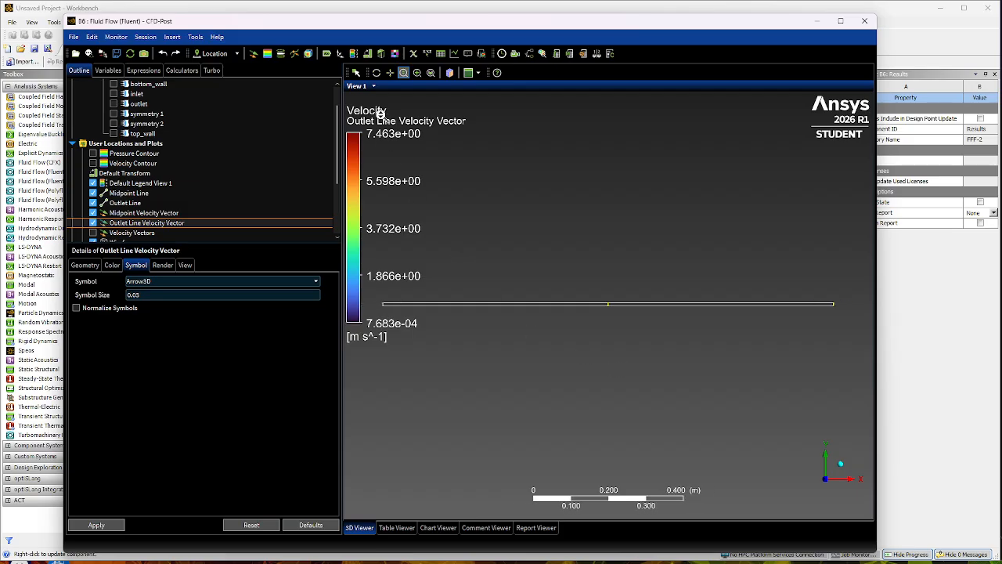
click(417, 72)
drag(830, 298, 837, 316)
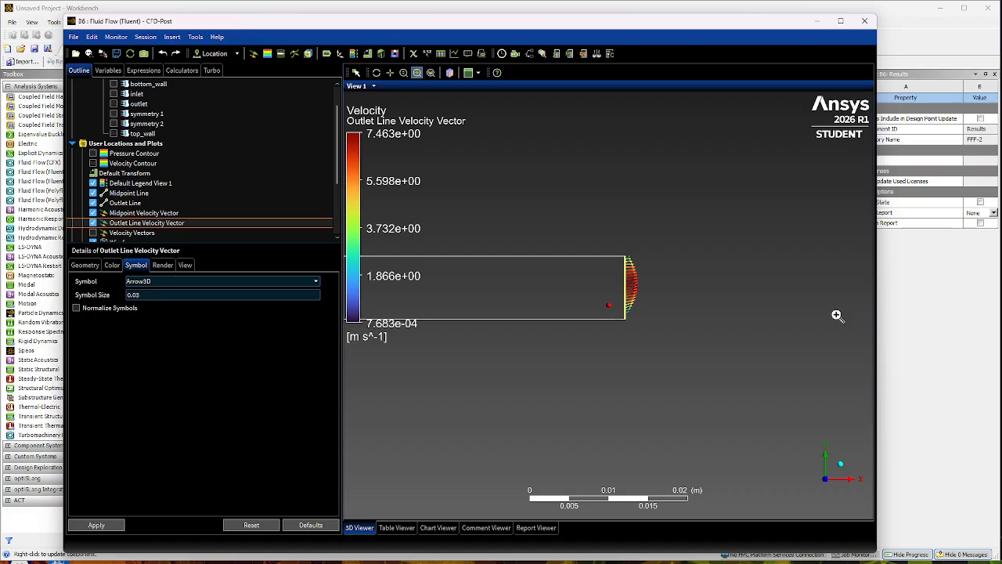
drag(624, 241, 678, 343)
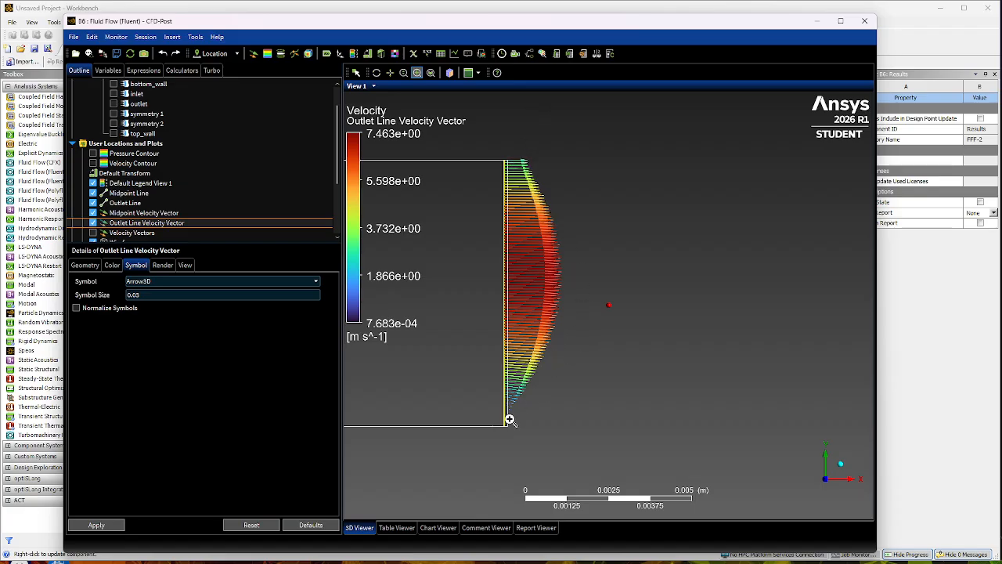
click(403, 72)
drag(597, 186, 604, 447)
click(389, 73)
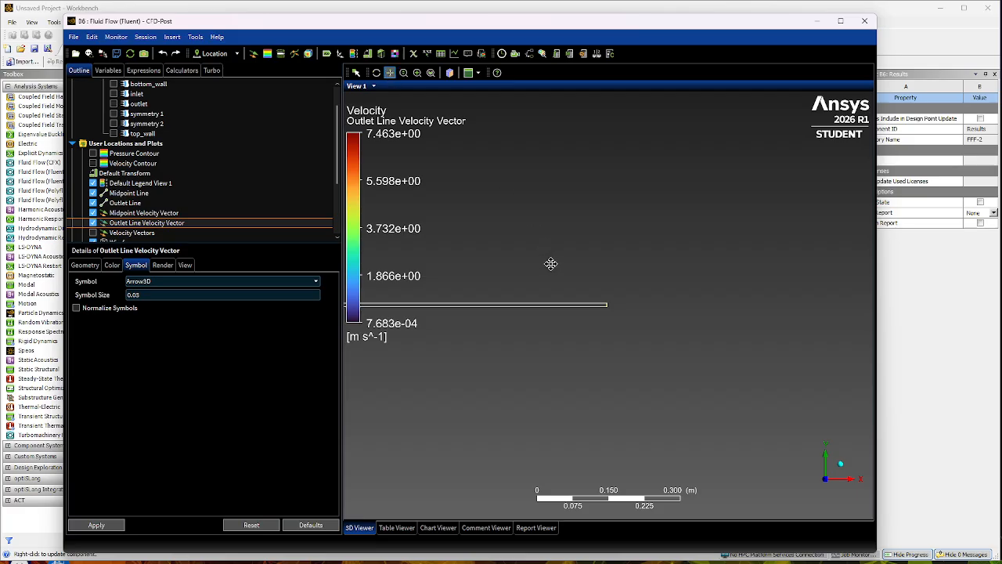
drag(578, 264, 819, 351)
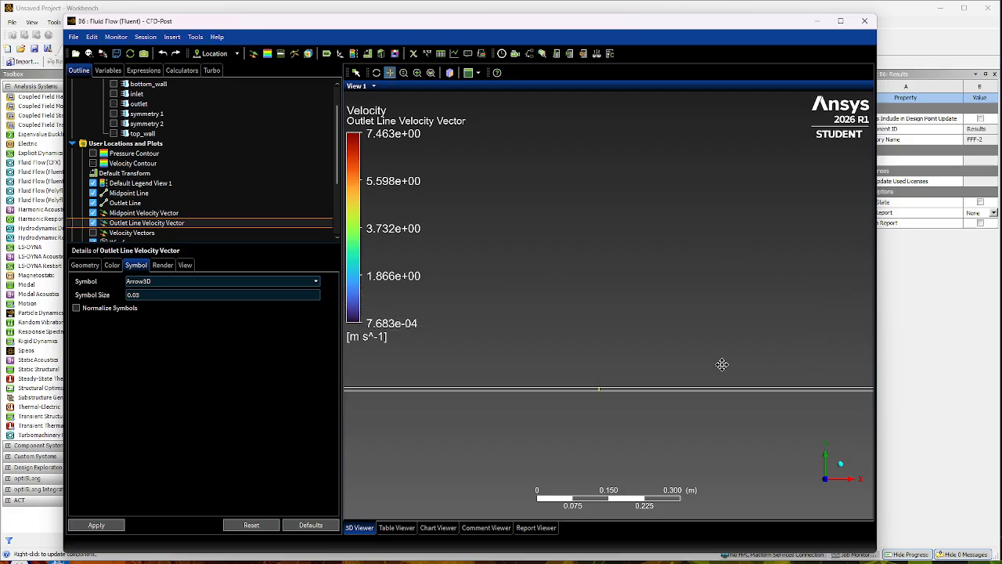
scroll(606, 358, down, 3)
scroll(604, 359, down, 1)
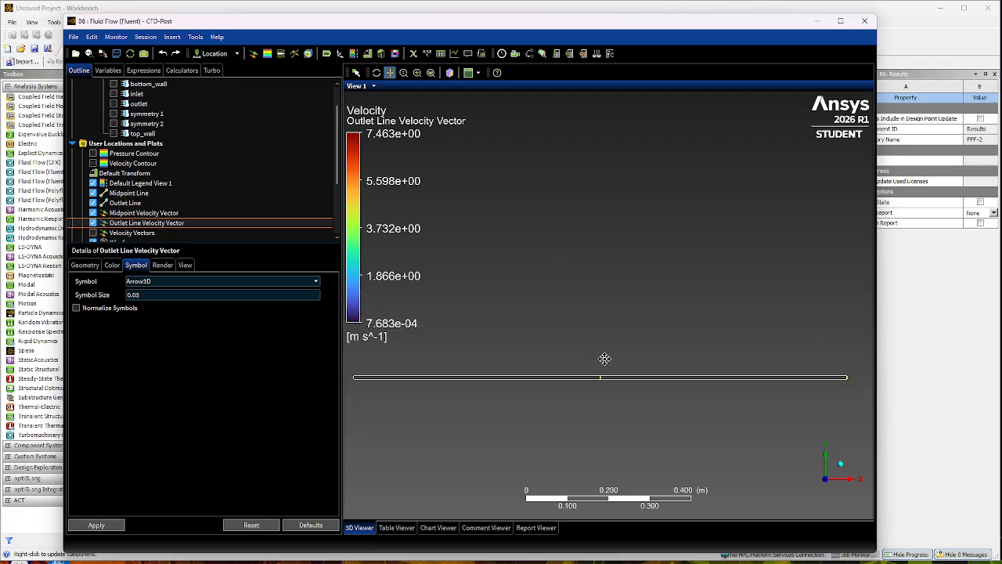
mouse_move(594, 361)
mouse_down()
mouse_move(609, 356)
mouse_move(600, 360)
mouse_up()
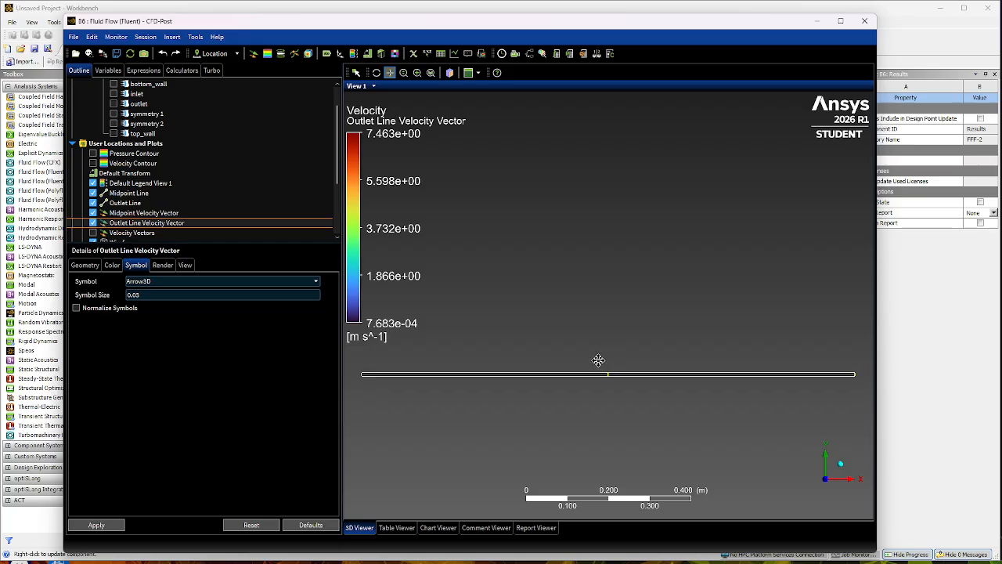
- Hide the Outlet Line Velocity Vector and Midpoint Velocity Vector plots
click(93, 224)
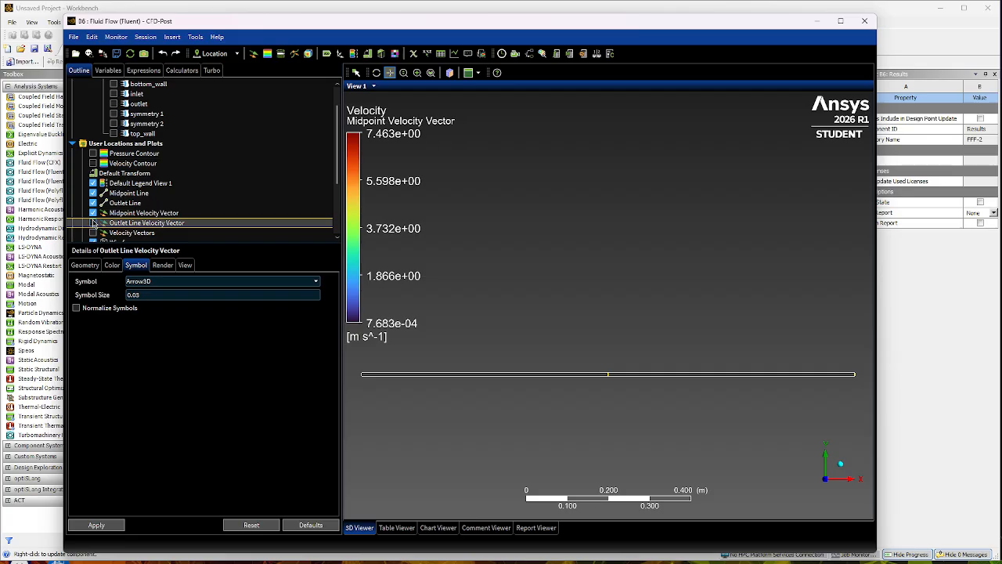
click(93, 213)
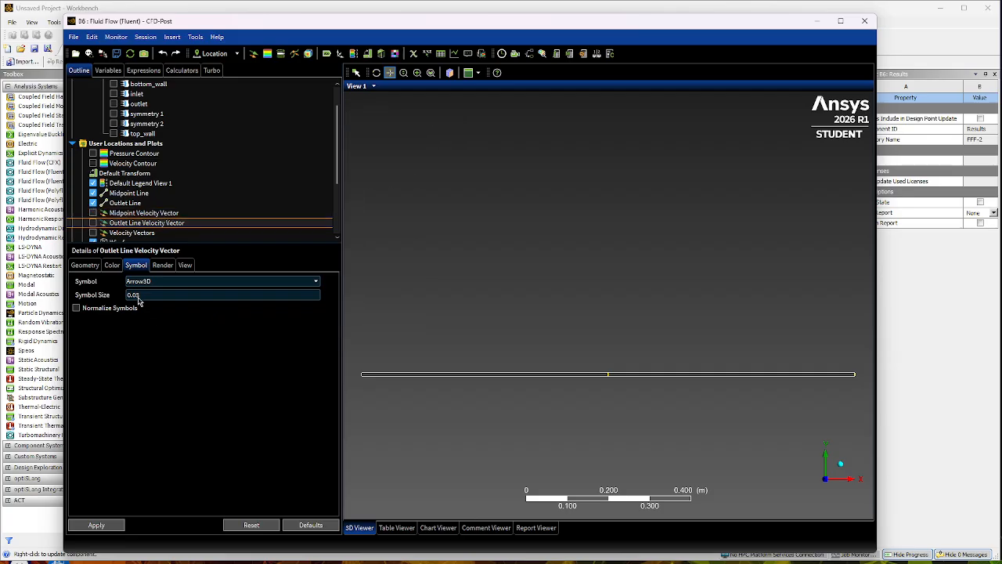
scroll(160, 225, down, 1)
scroll(160, 225, up, 2)
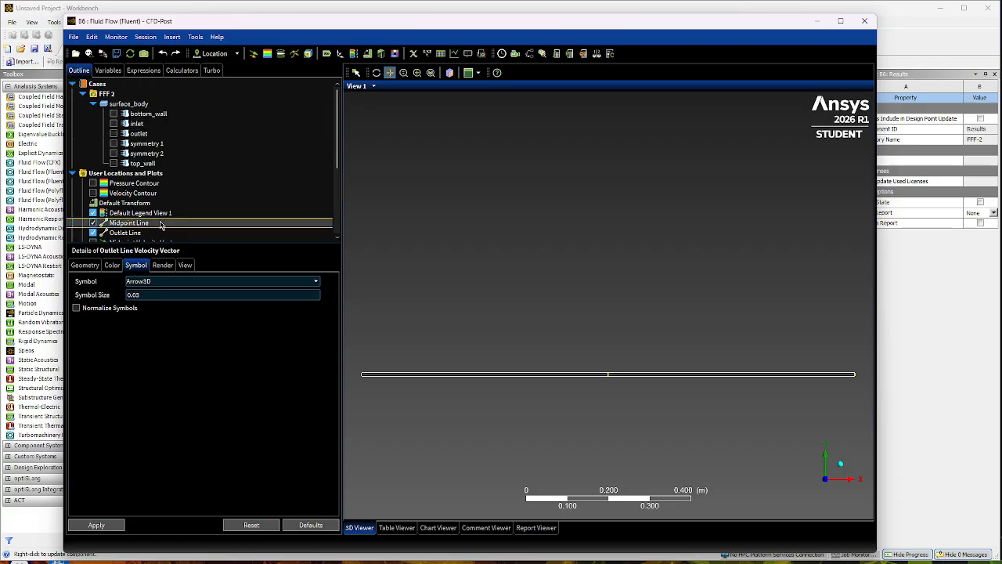
- Insert a new table named "Max Velocity and height"
click(441, 54)
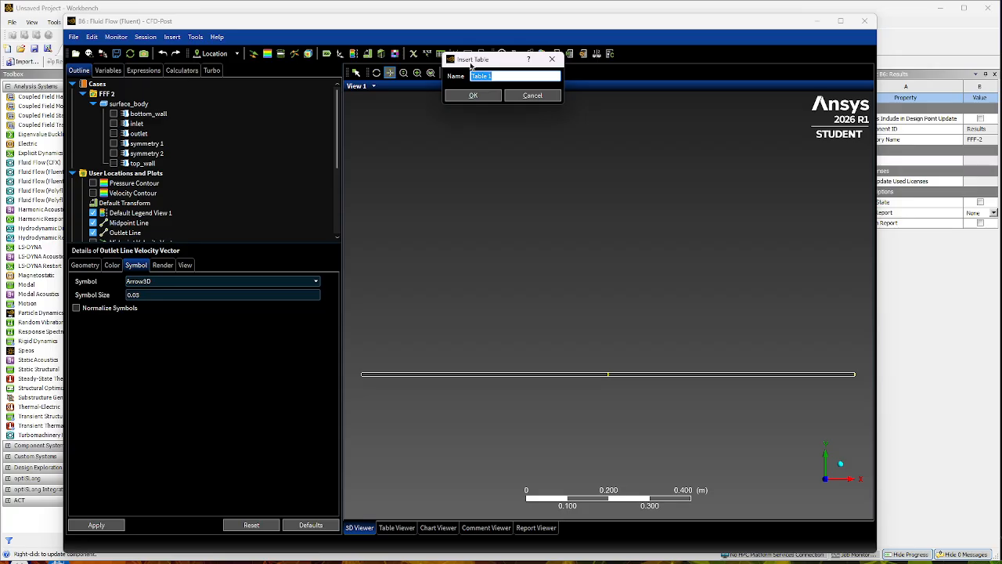
text(V)
key(BackSpace)
text(Max Velocity and height)
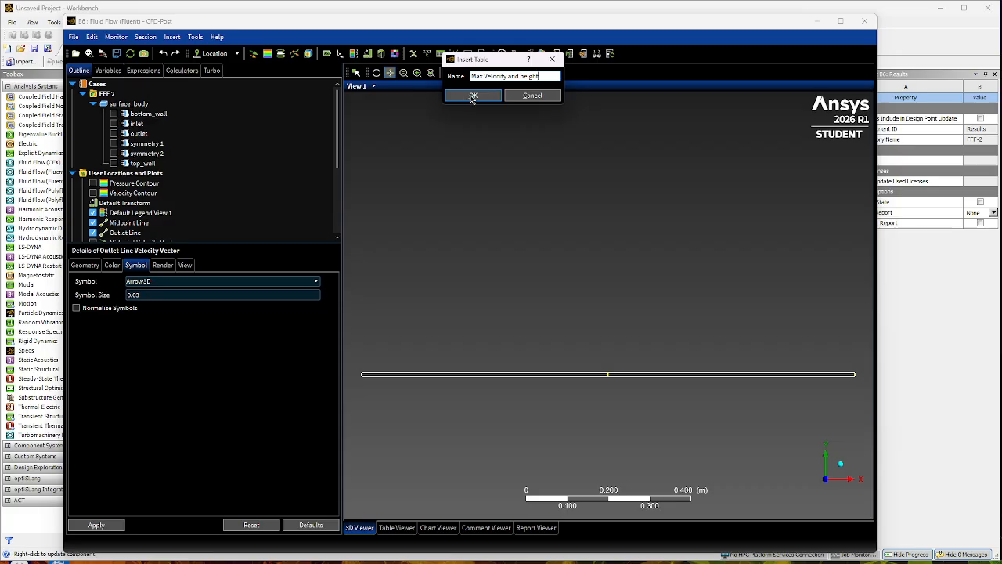
click(473, 95)
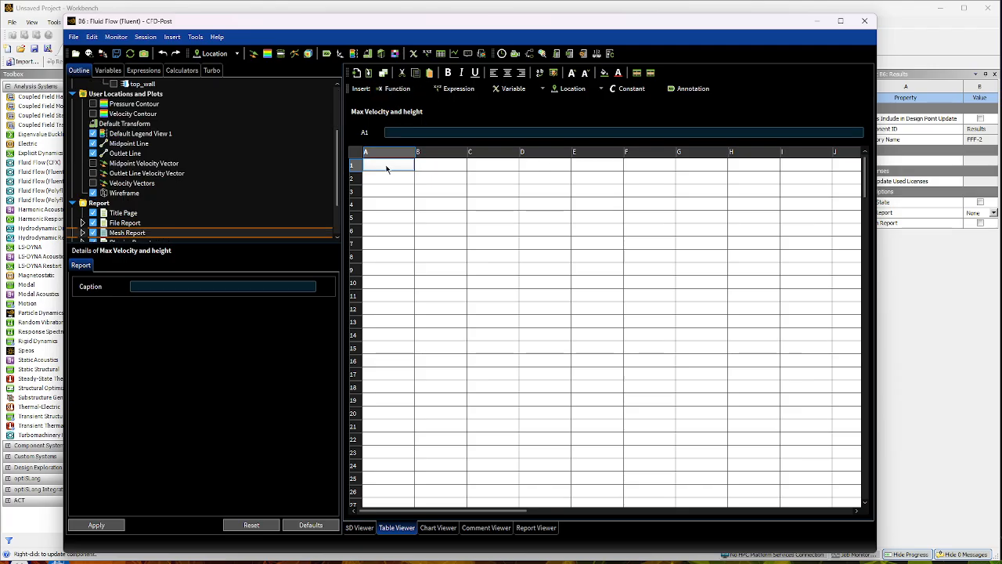
- Enter the table headers "Max Velocity" in cell A1 and "Height" in cell B1
text(Max)
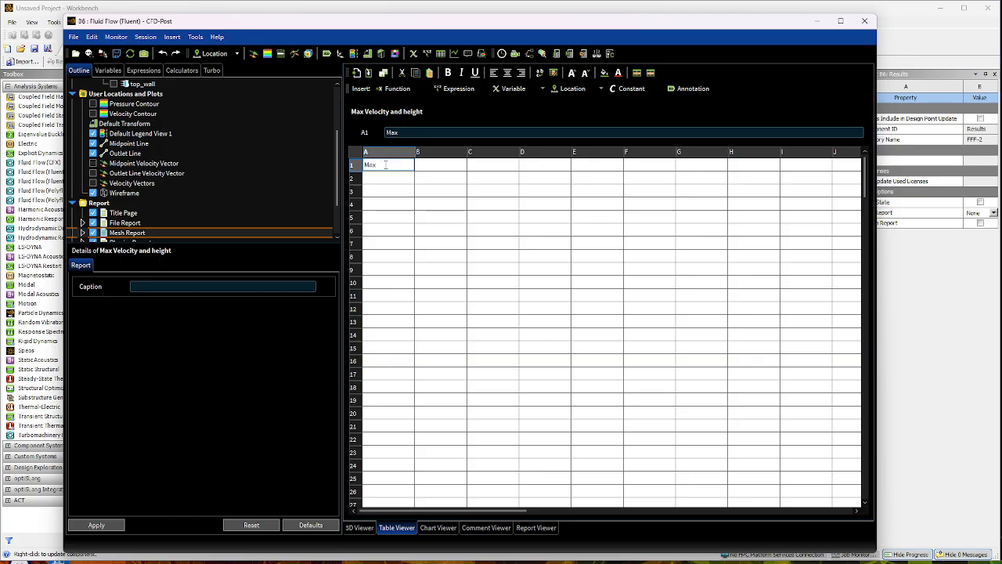
text( Velocit)
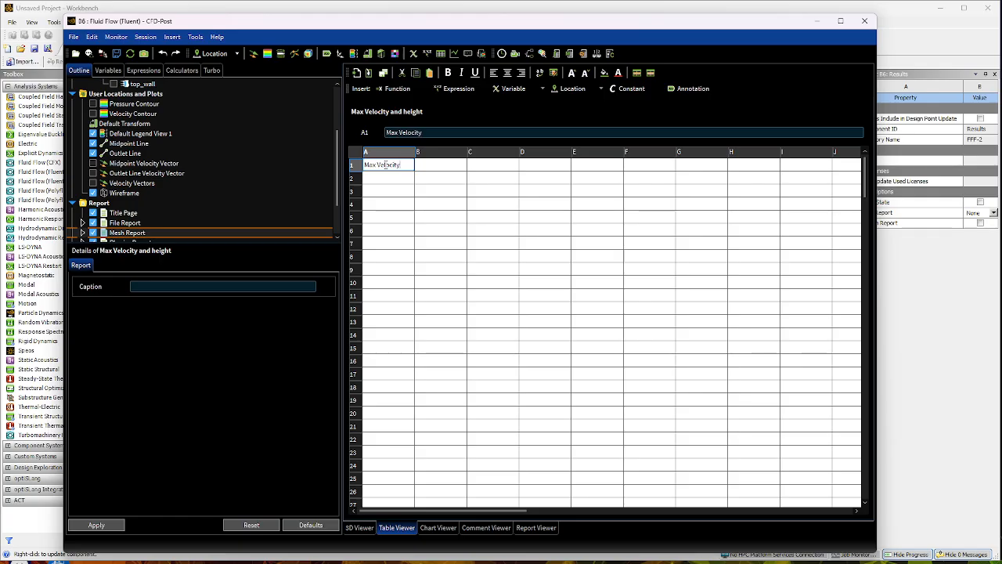
text(y)
click(442, 167)
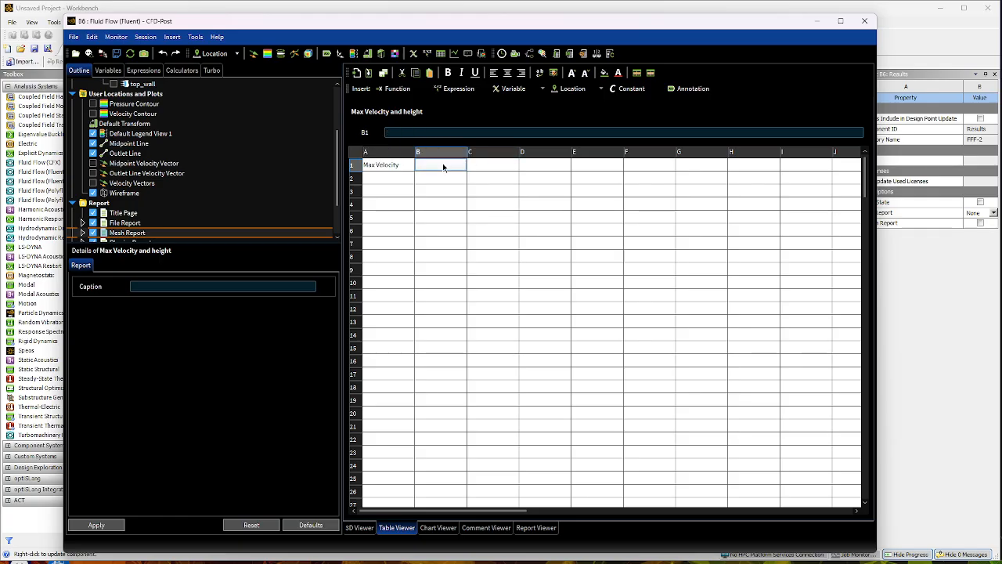
text(Height)
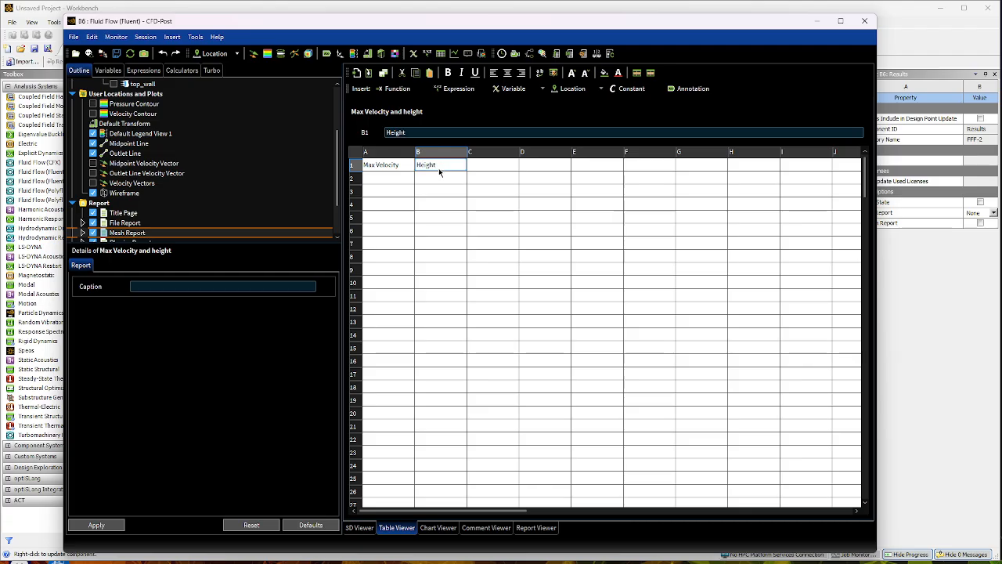
click(407, 179)
click(434, 180)
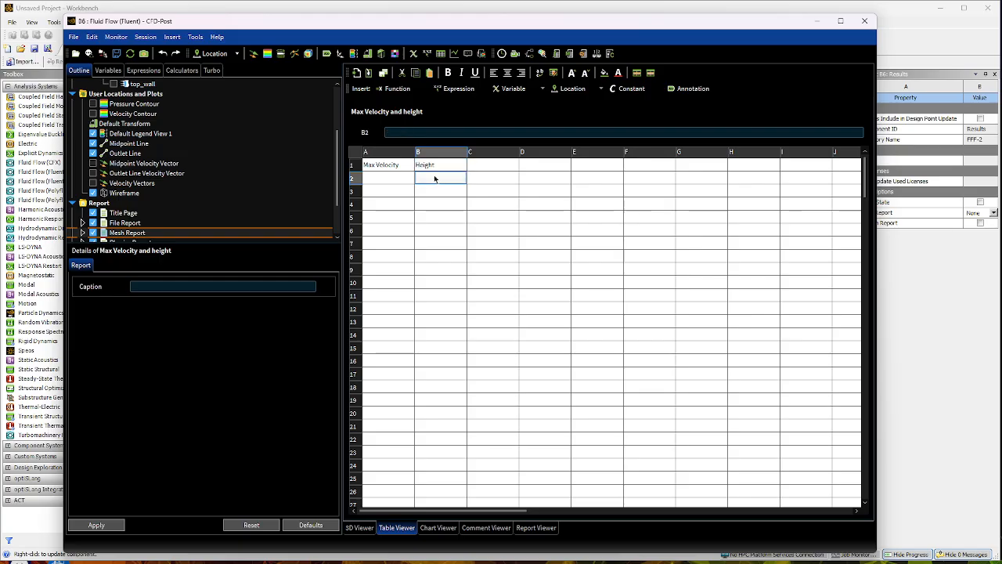
click(409, 93)
mouse_move(406, 100)
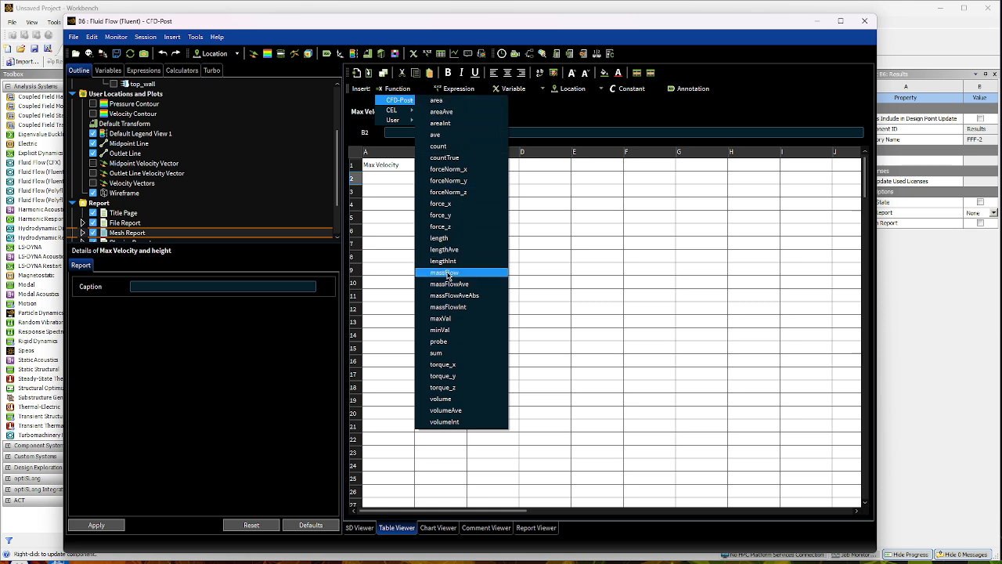
click(438, 342)
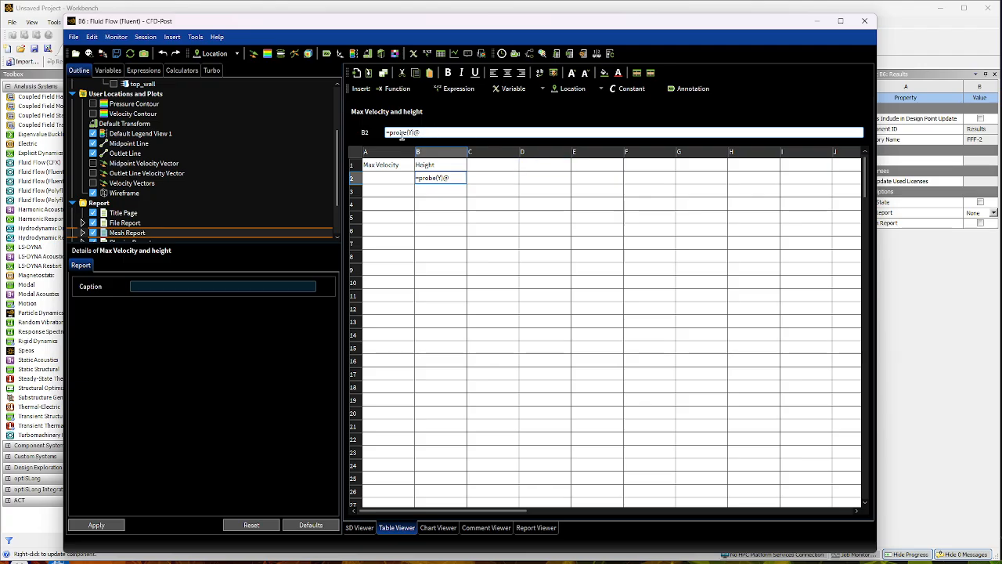
click(602, 89)
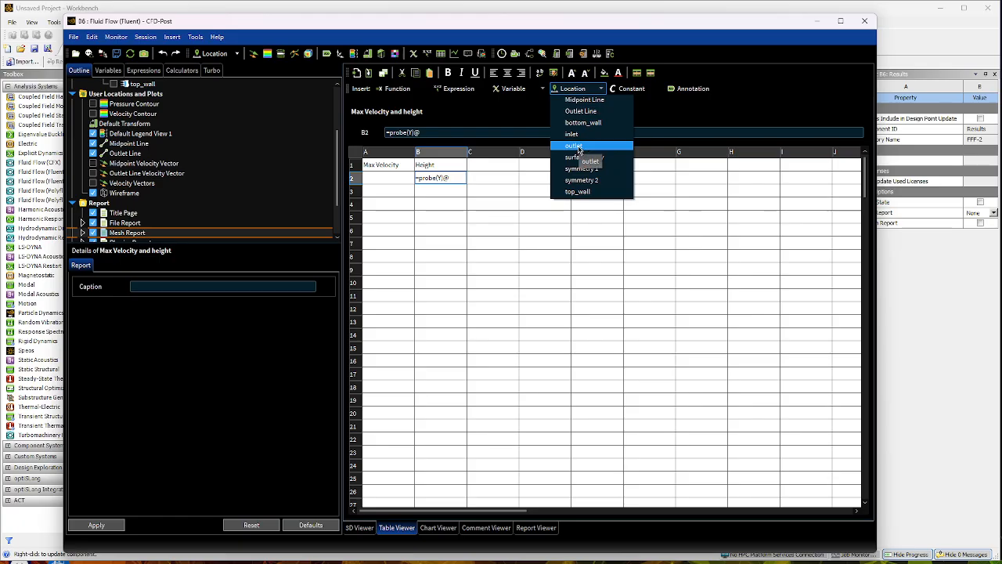
- Insert a new point location named "Max Velocity Point"
click(365, 528)
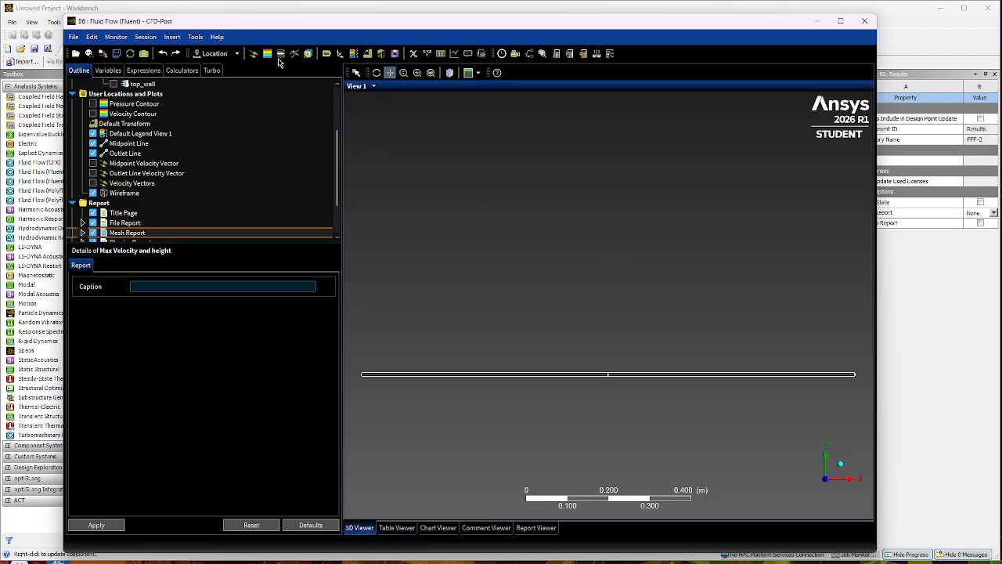
click(237, 54)
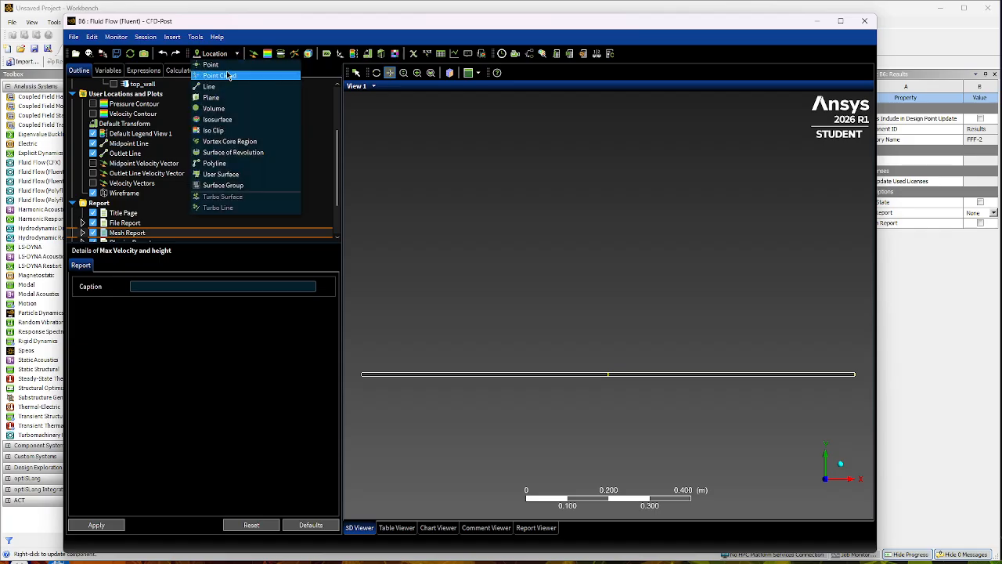
click(225, 65)
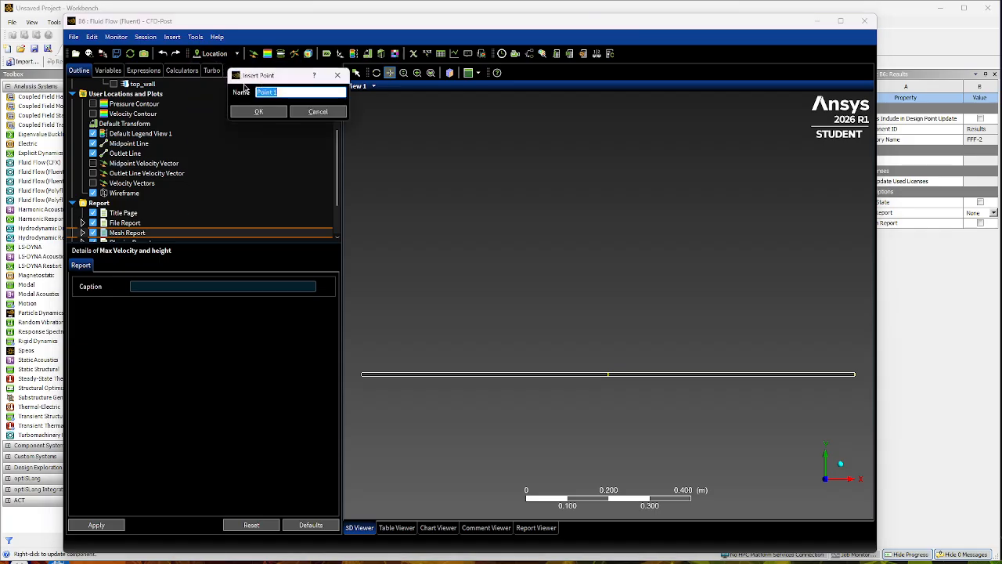
text(Max Velocity)
click(252, 112)
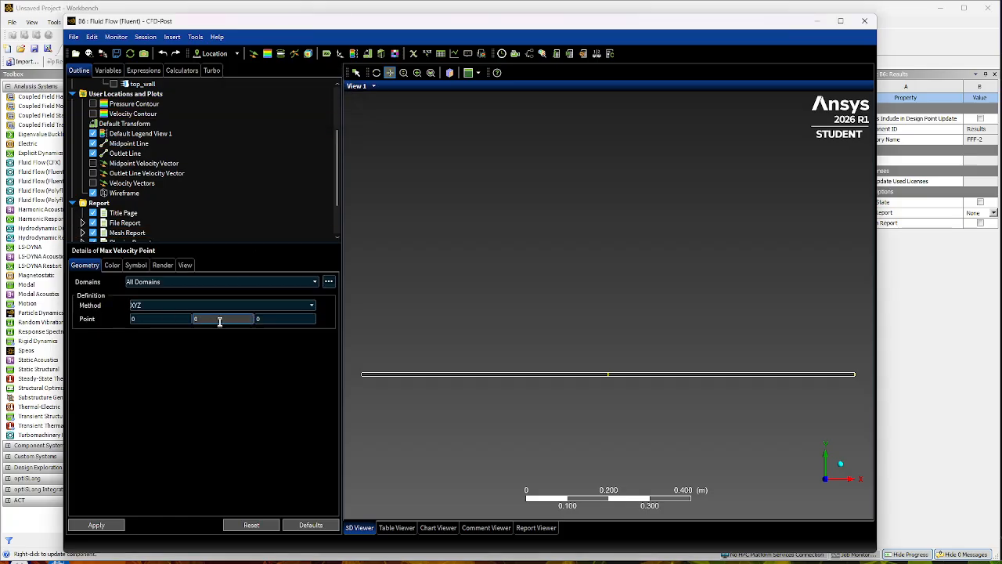
- Define the Max Velocity Point by the Variable Maximum method on Outlet Line, using the variable Velocity u
click(202, 306)
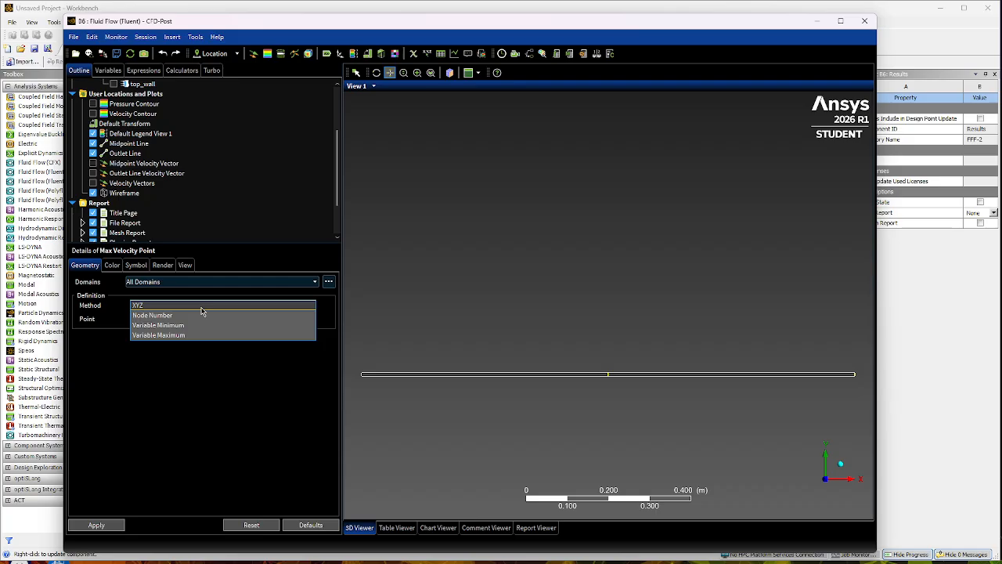
click(180, 335)
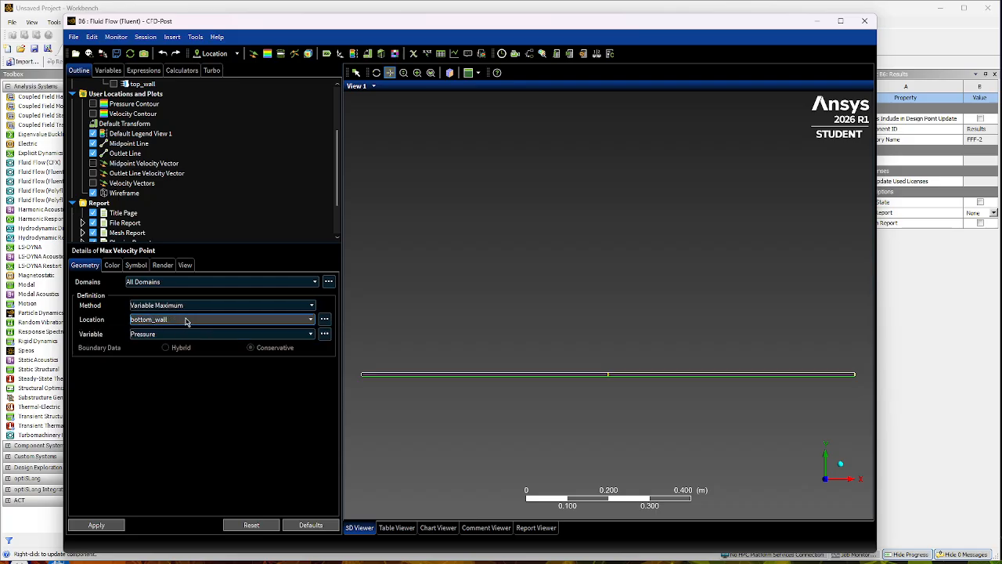
click(310, 321)
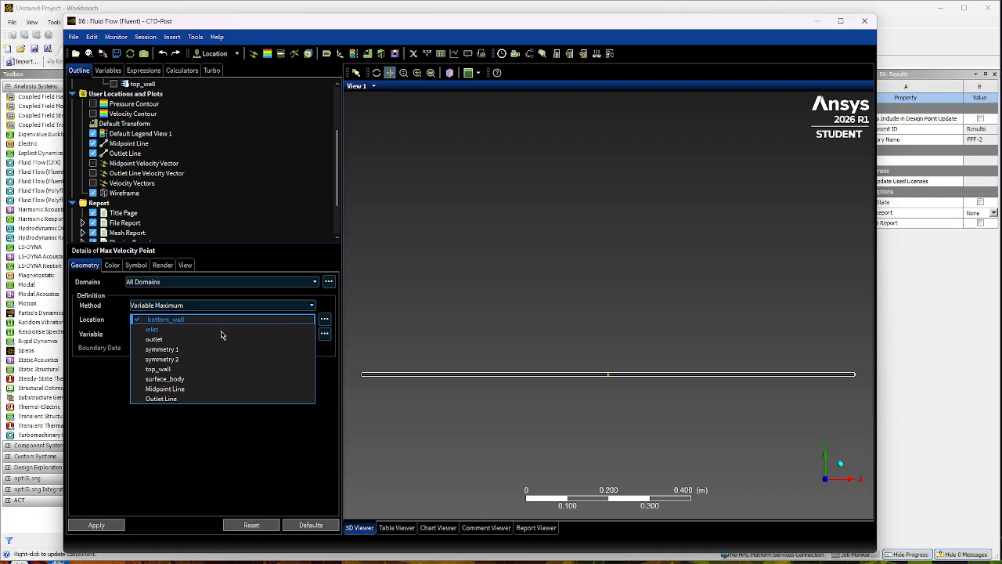
click(161, 398)
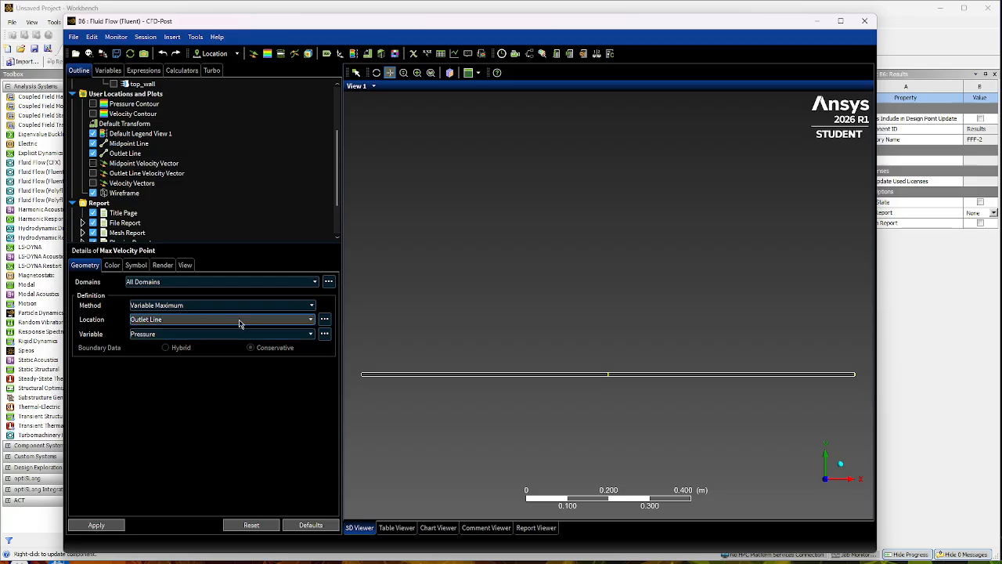
click(154, 335)
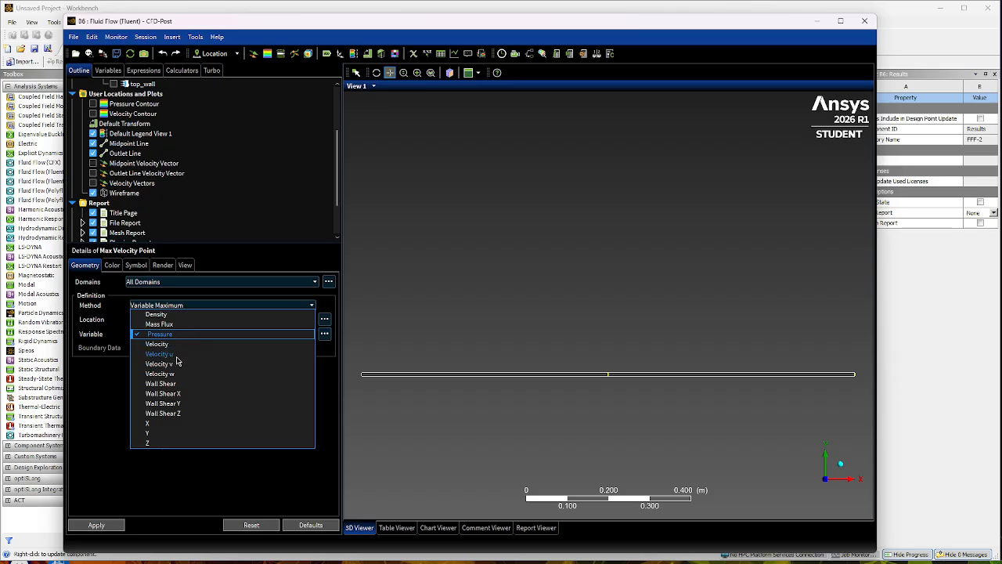
click(171, 357)
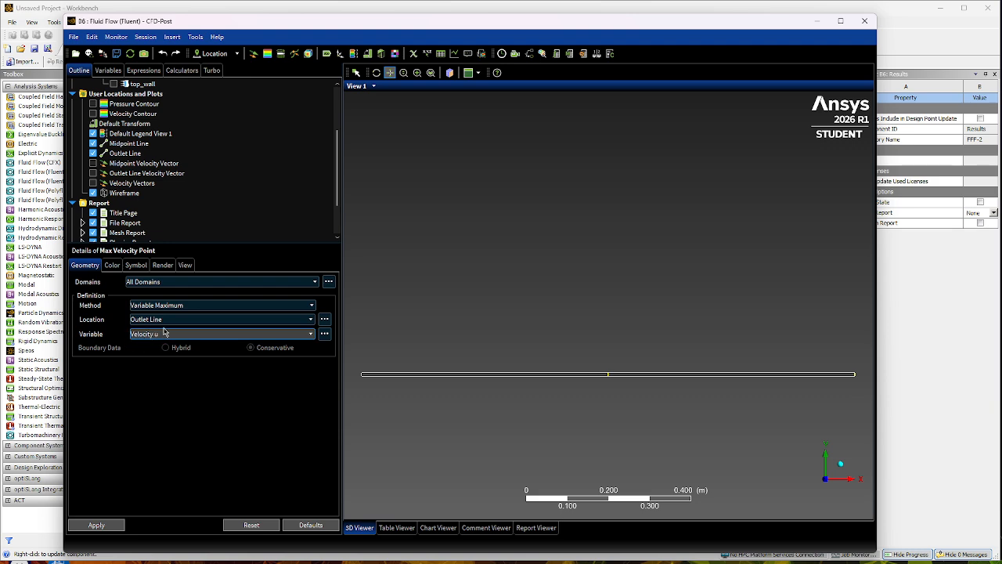
- Set the Max Velocity Point symbol to Ball with a symbol size of 0.005 and apply the point
click(135, 265)
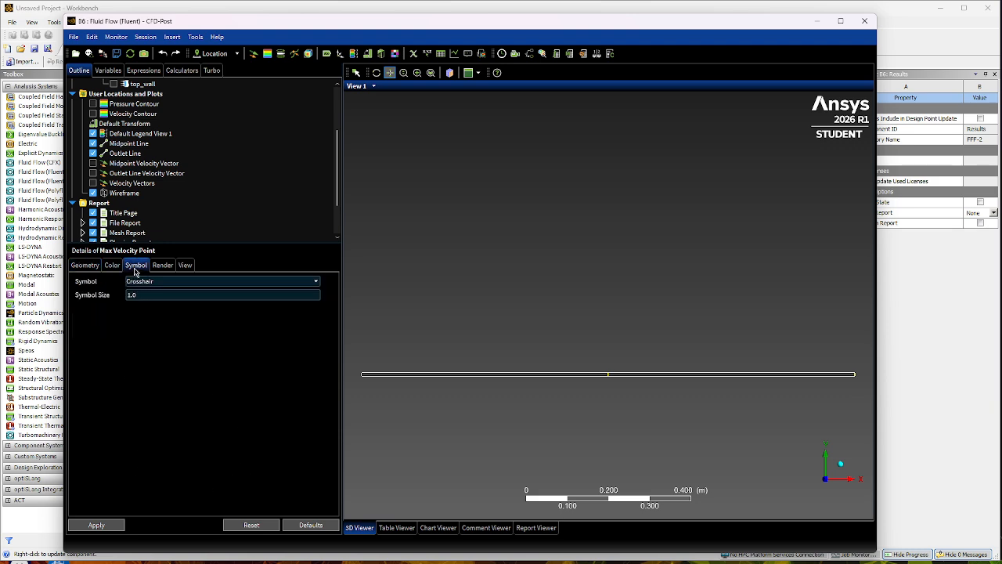
click(172, 282)
click(134, 311)
click(152, 298)
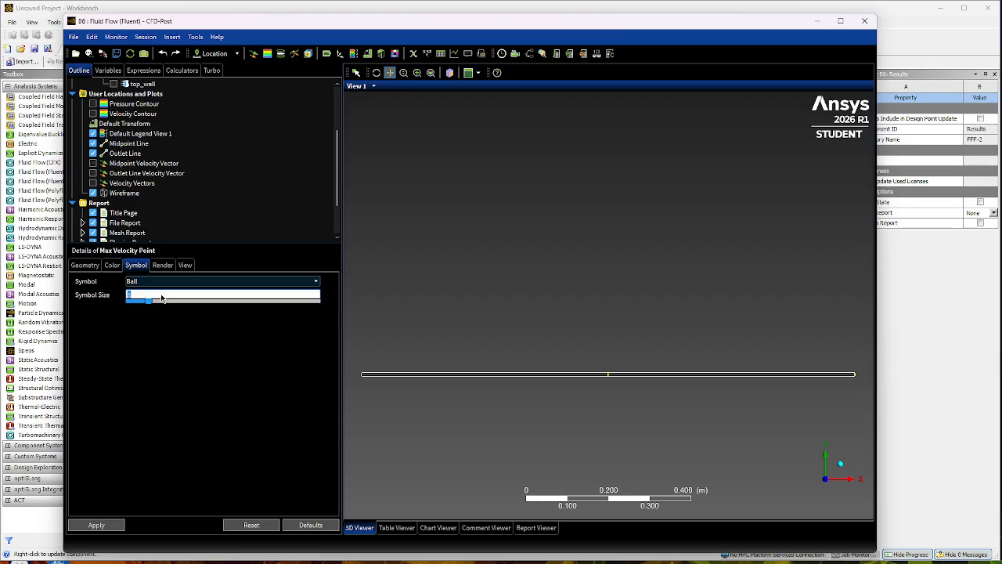
text(0.005)
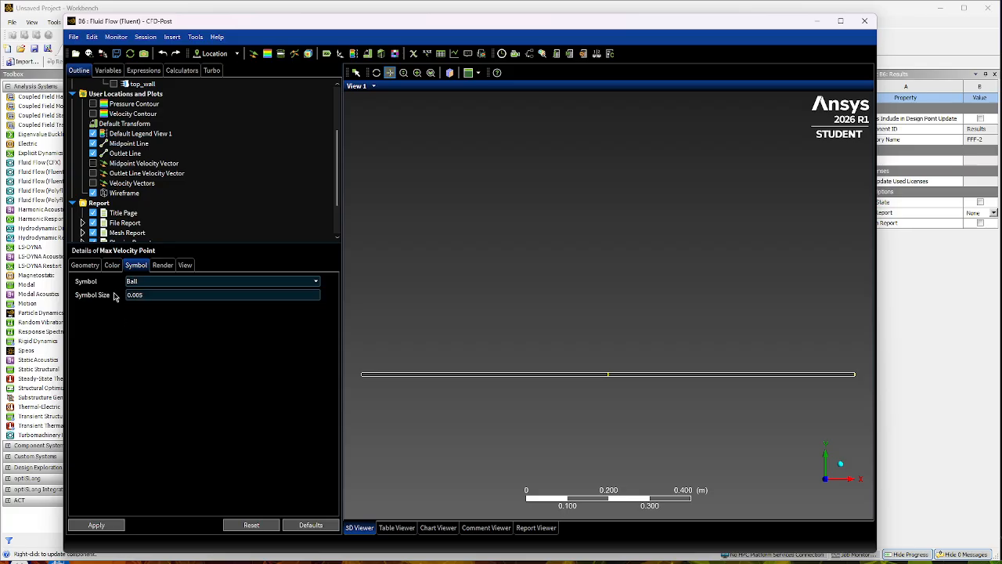
click(85, 264)
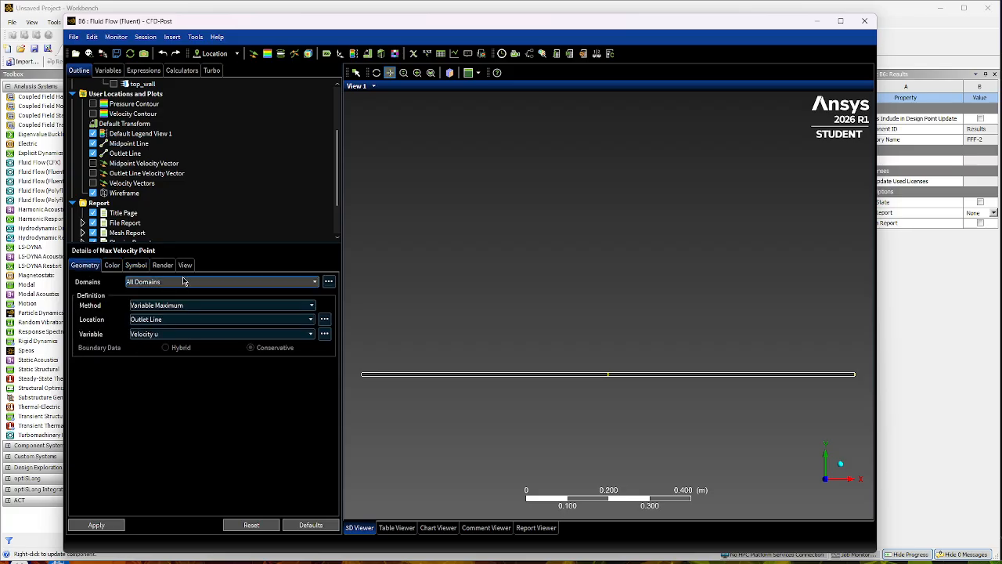
click(107, 525)
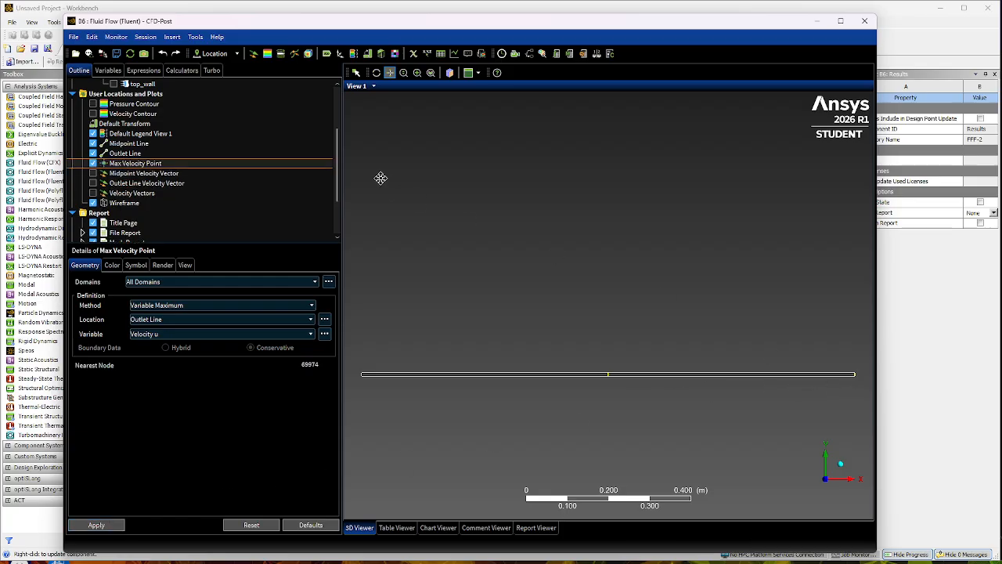
- Inspect the point marker at the channel outlet and apply a symbol size of 0.05 to it
click(416, 72)
drag(837, 353, 861, 386)
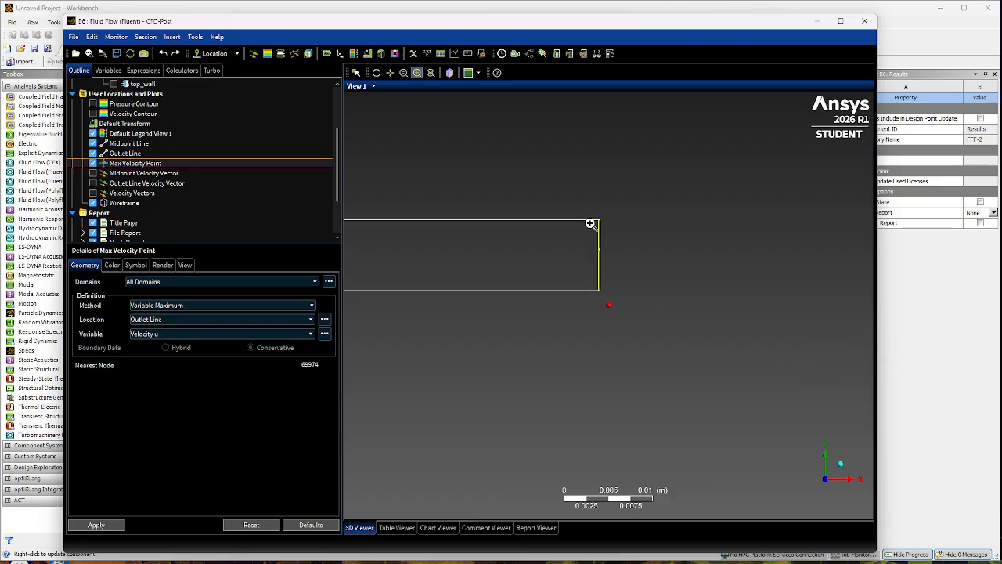
drag(583, 208, 632, 300)
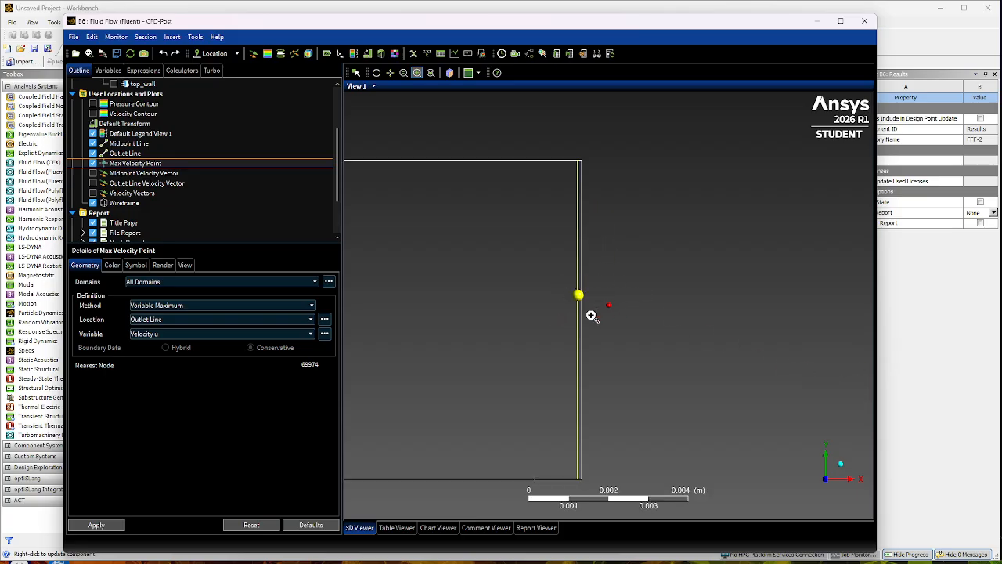
click(135, 265)
double_click(156, 295)
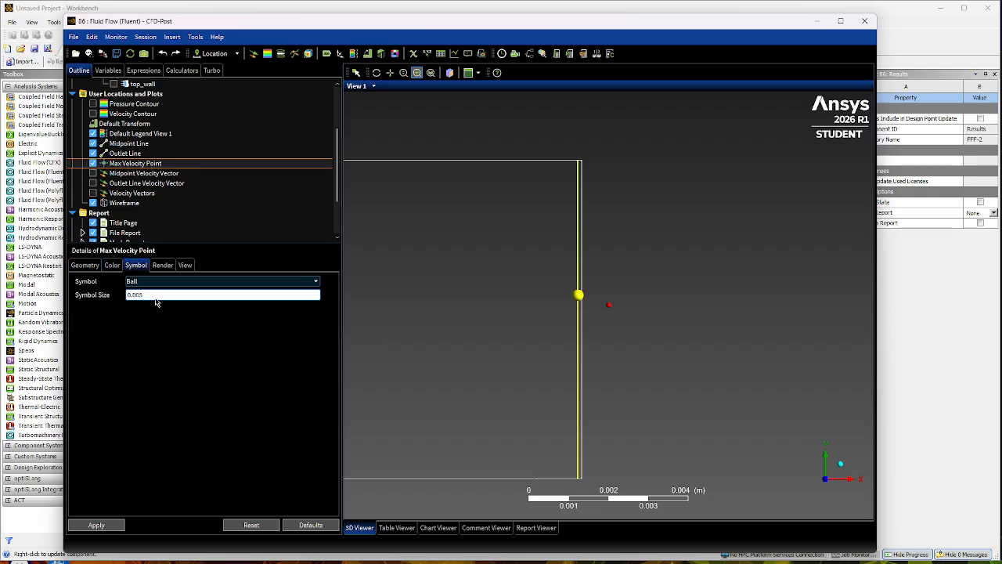
text(0.05)
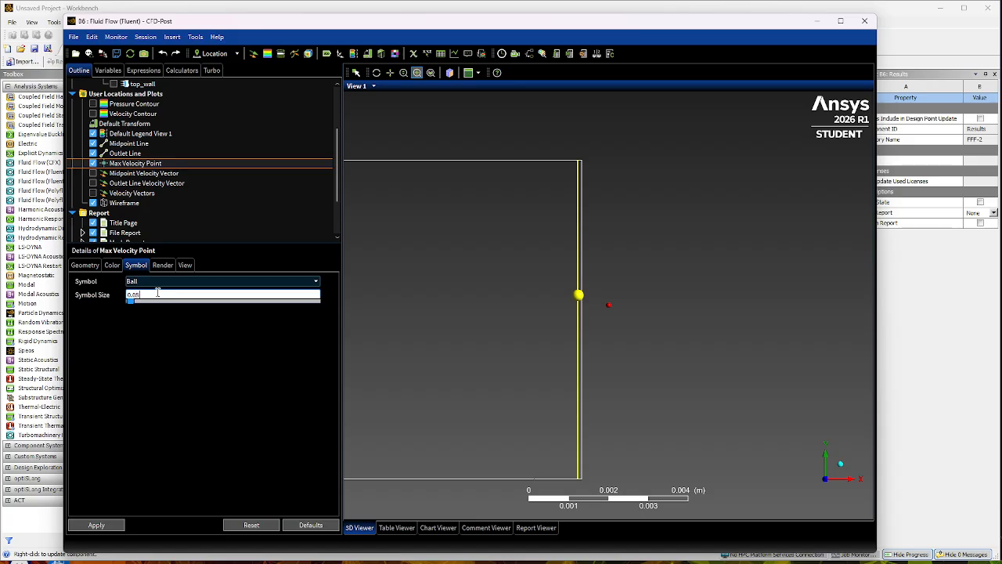
click(106, 523)
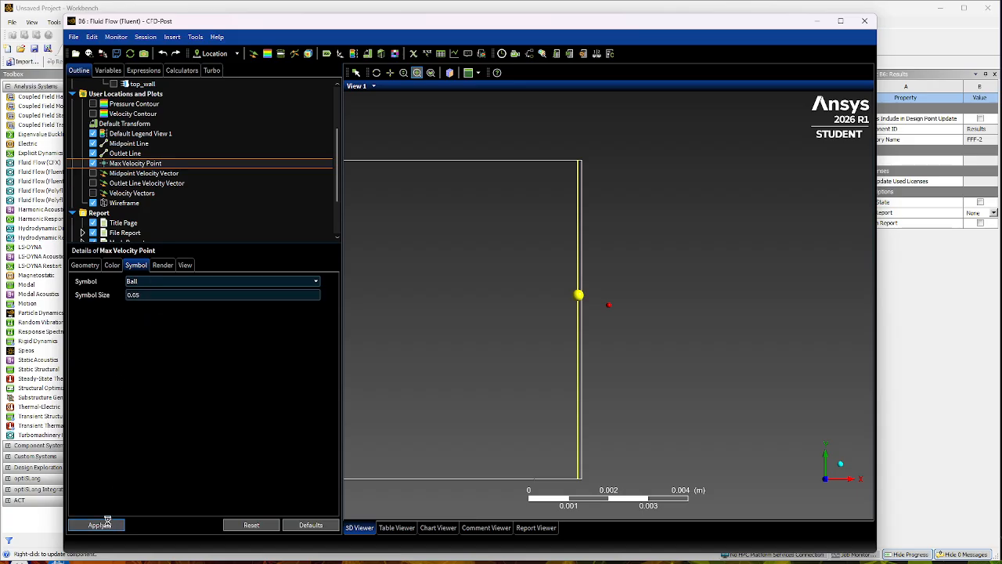
- Set the Max Velocity Point symbol size to 0.01 and apply it
double_click(175, 301)
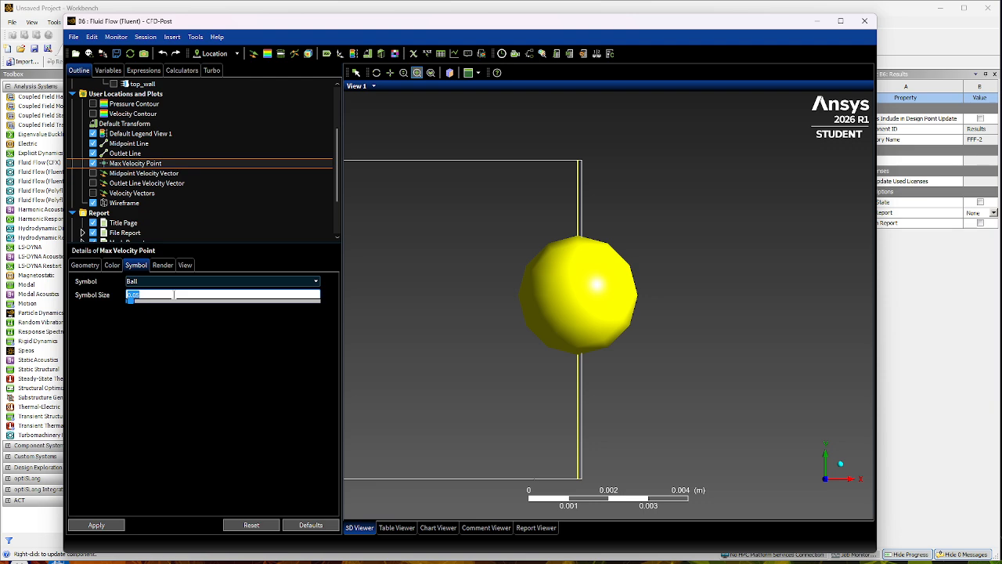
text(0.01)
click(105, 525)
- Show the Outlet Line Velocity Vector plot together with the maximum velocity point at the channel outlet
drag(589, 272, 566, 288)
scroll(568, 301, down, 5)
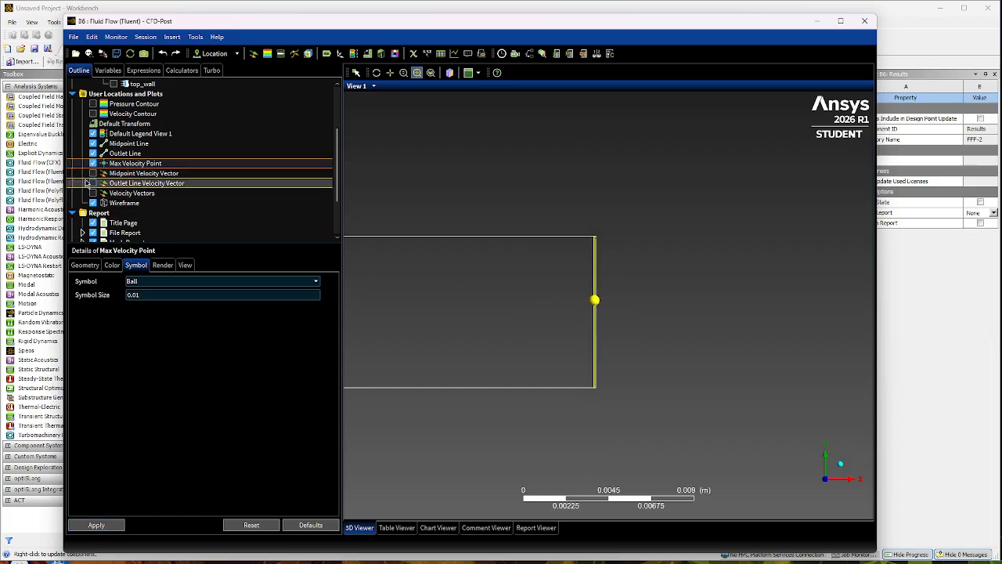
click(93, 183)
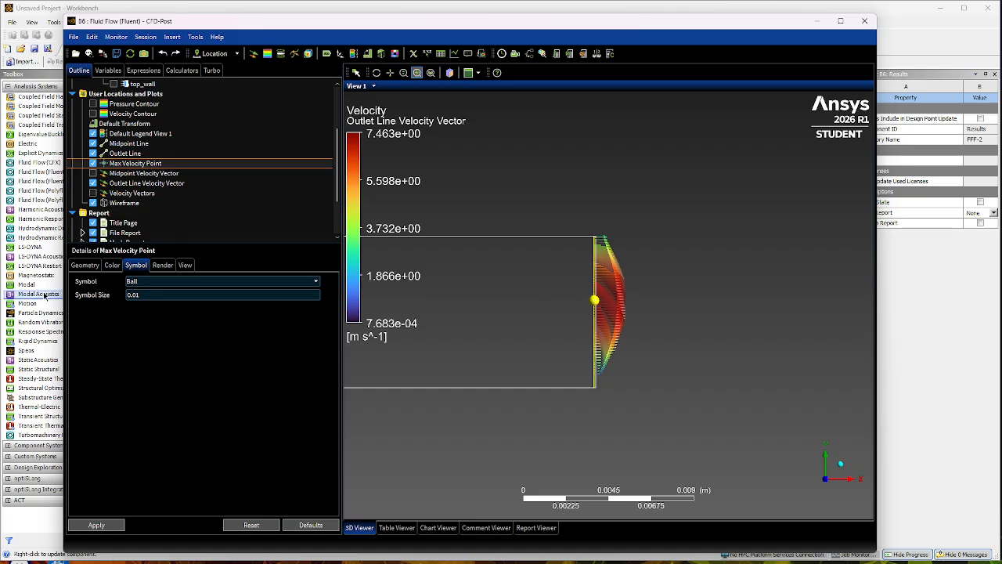
click(82, 267)
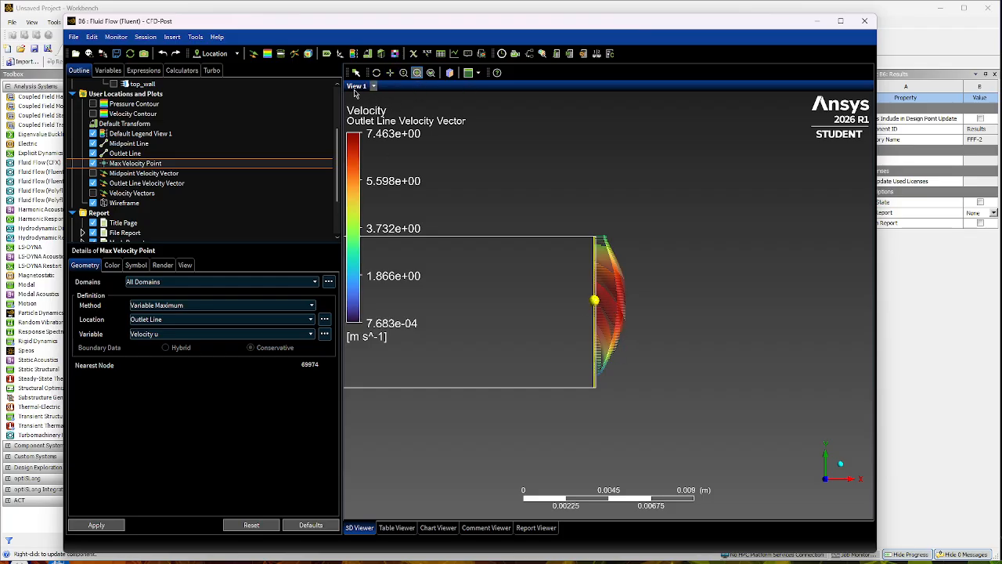
- Insert the CFD-Post probe function with Y as its argument in cell B2 of the Max Velocity and height table
click(439, 528)
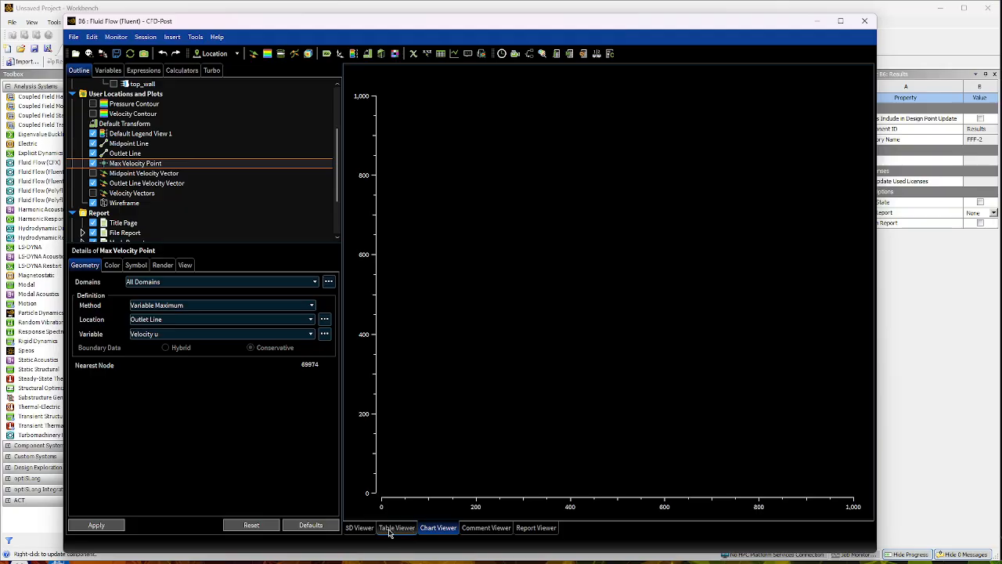
click(397, 528)
click(429, 178)
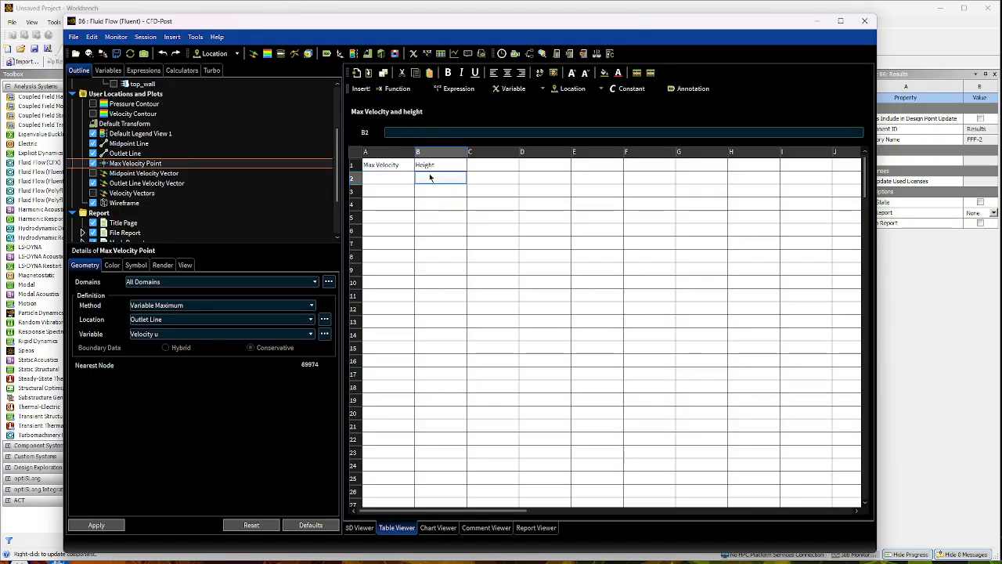
click(396, 89)
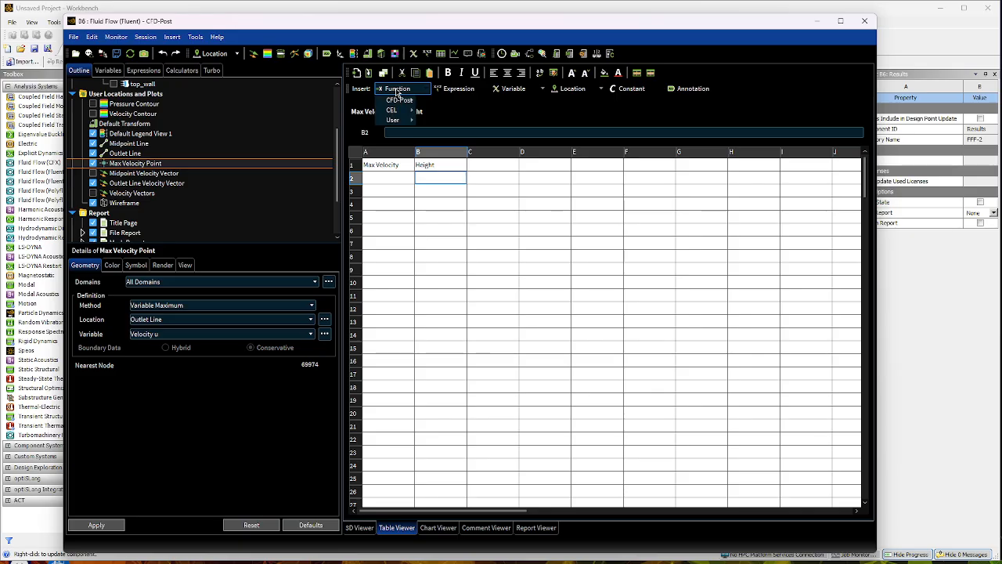
mouse_move(400, 102)
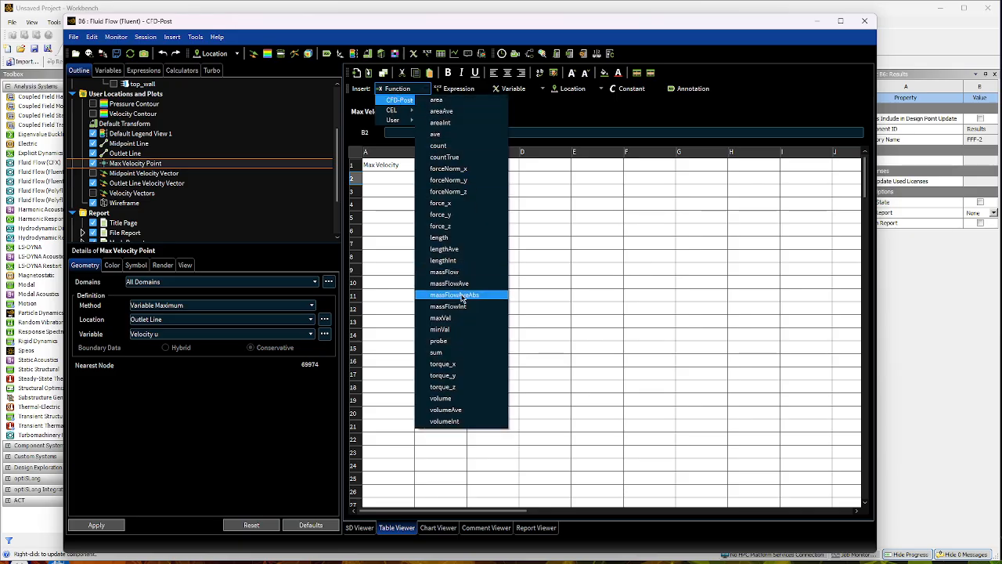
click(441, 343)
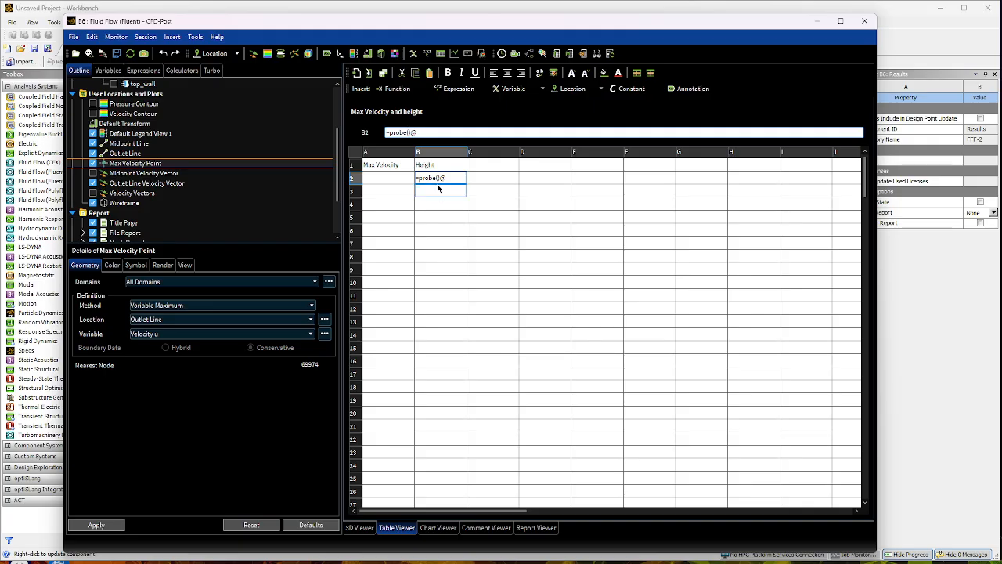
text(Y)
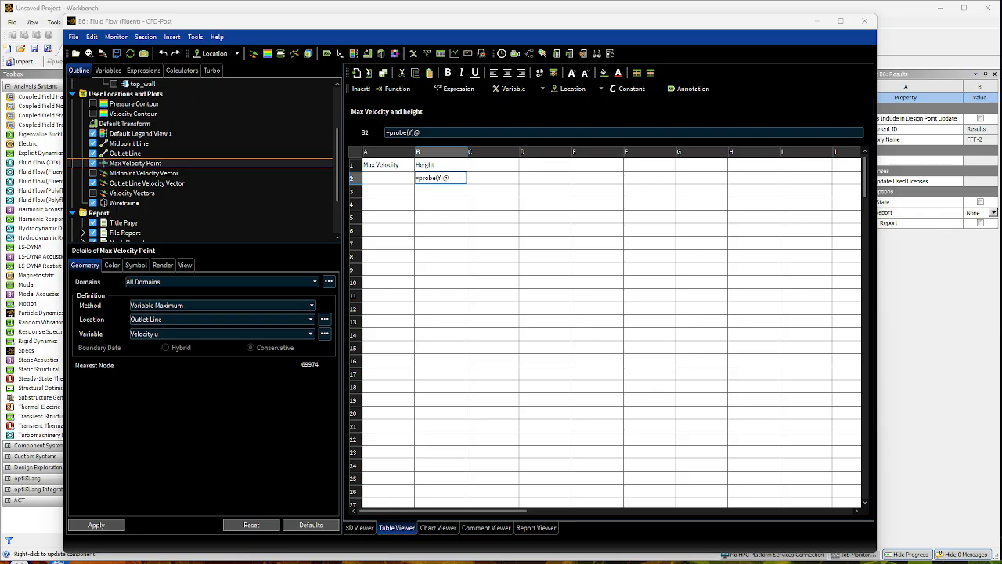
- Complete the probe formula in cell B2 with Max Velocity Point as its location and evaluate it
click(497, 131)
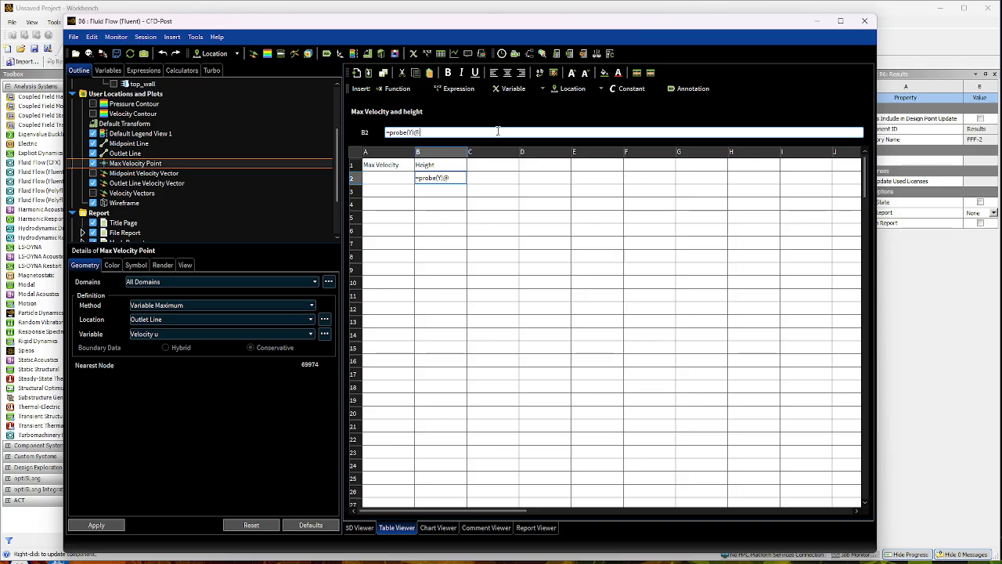
click(602, 91)
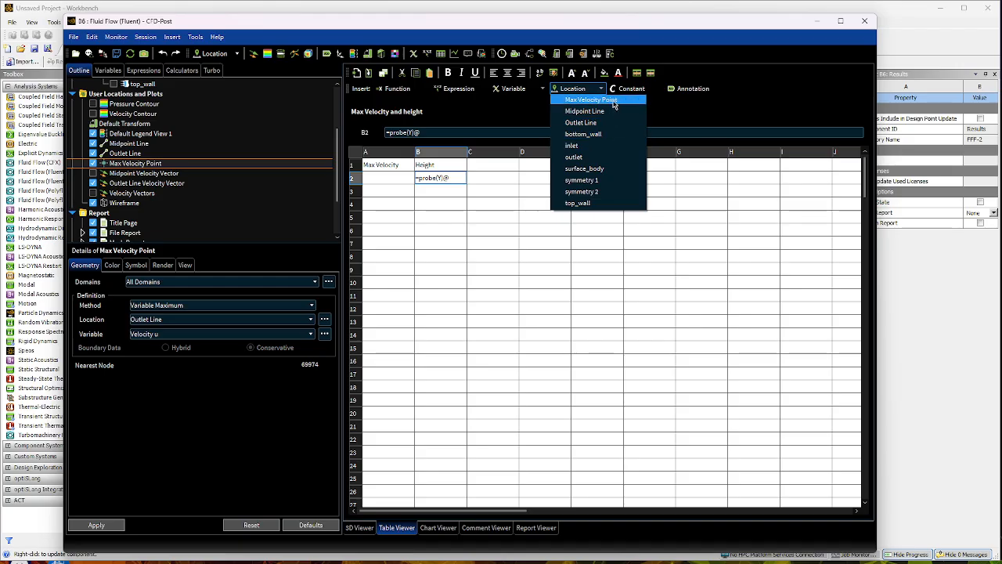
click(615, 102)
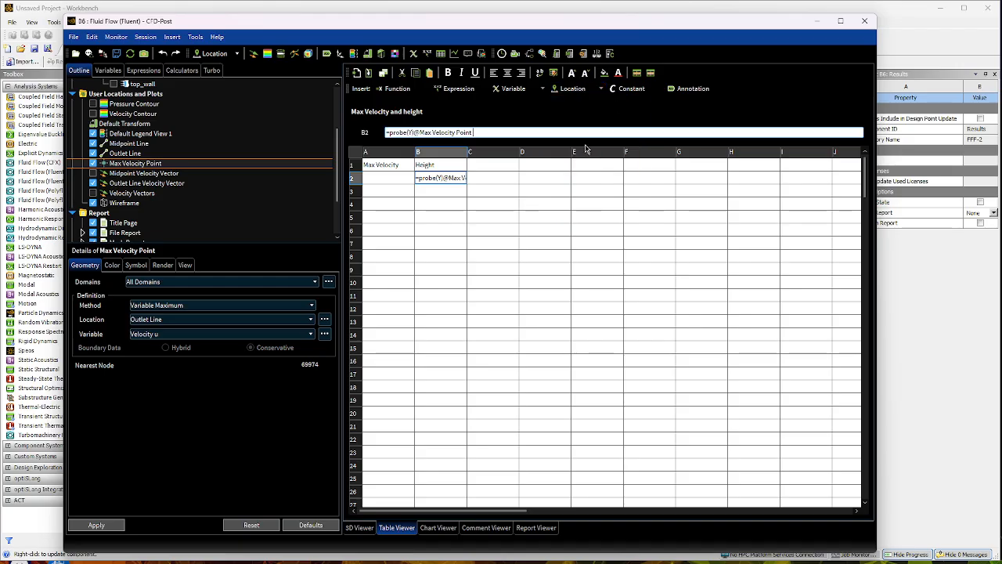
click(400, 181)
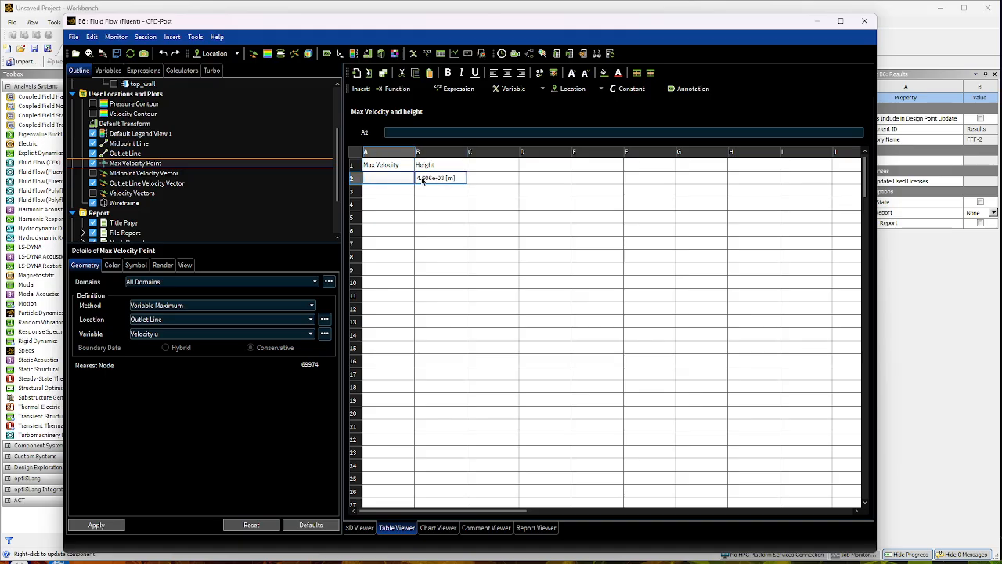
click(418, 181)
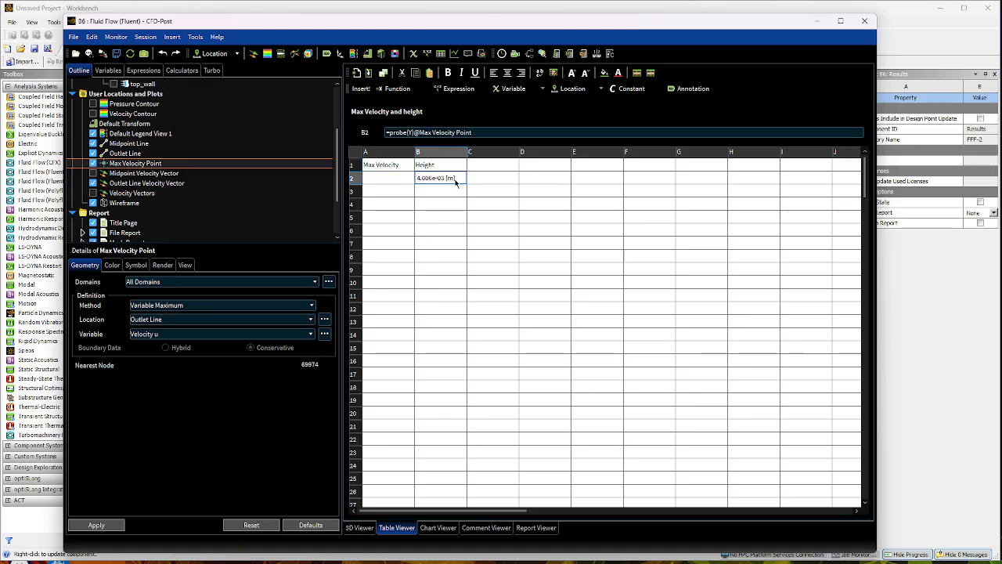
click(410, 180)
click(420, 183)
- Insert a line location named Max Velocity Line and set the X coordinate of its Point 2 to 1.2
click(359, 528)
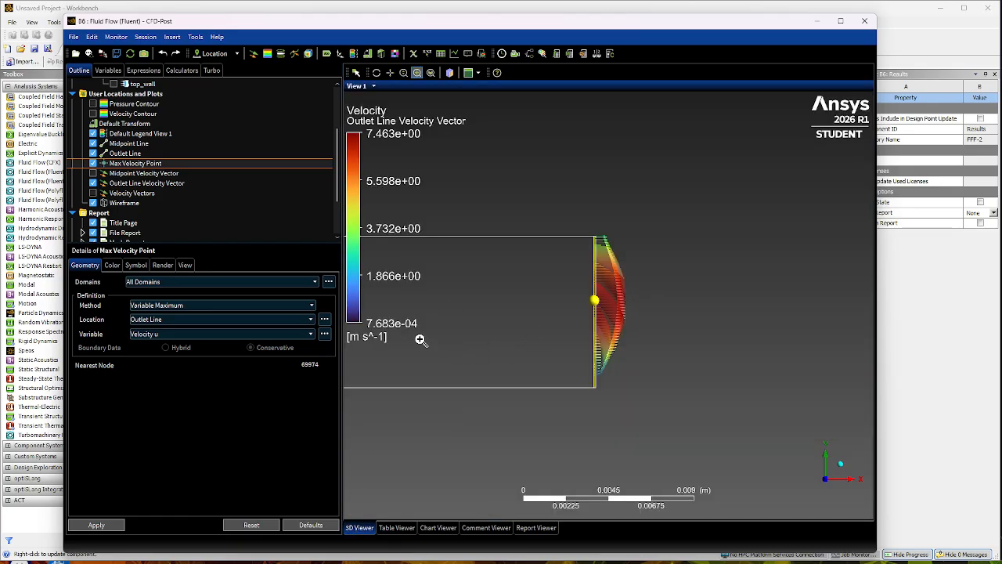
click(239, 54)
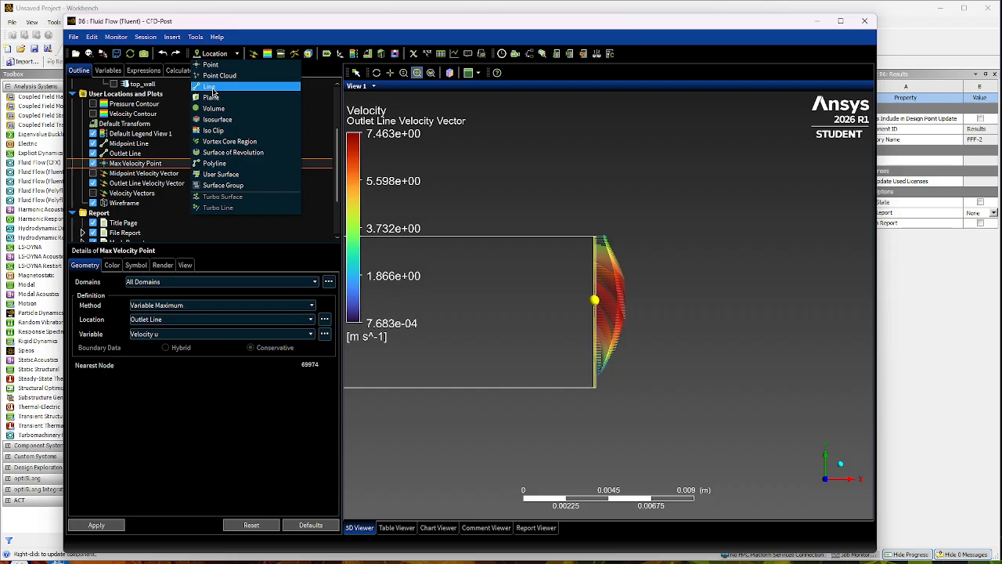
click(210, 86)
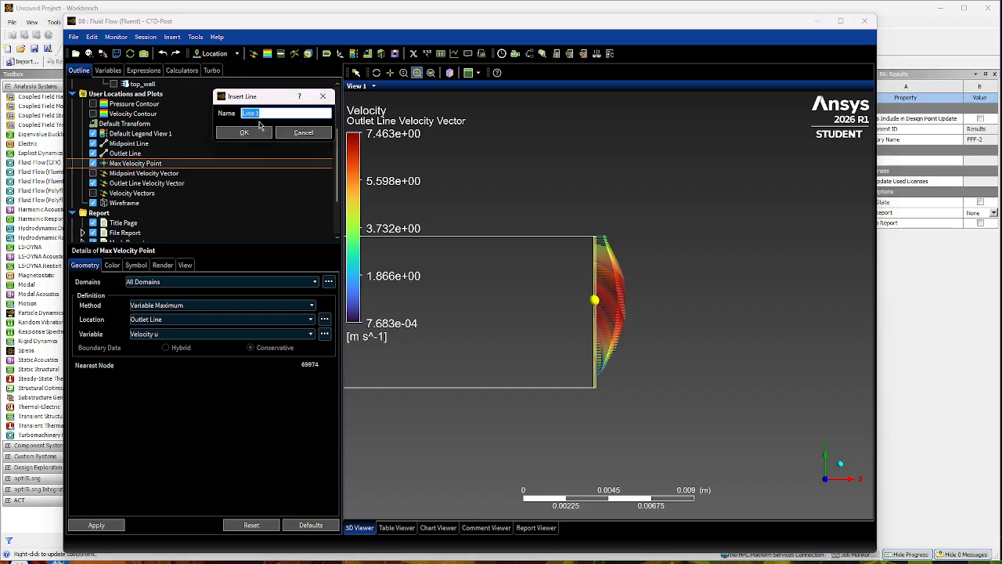
text(Max Velocity)
click(245, 134)
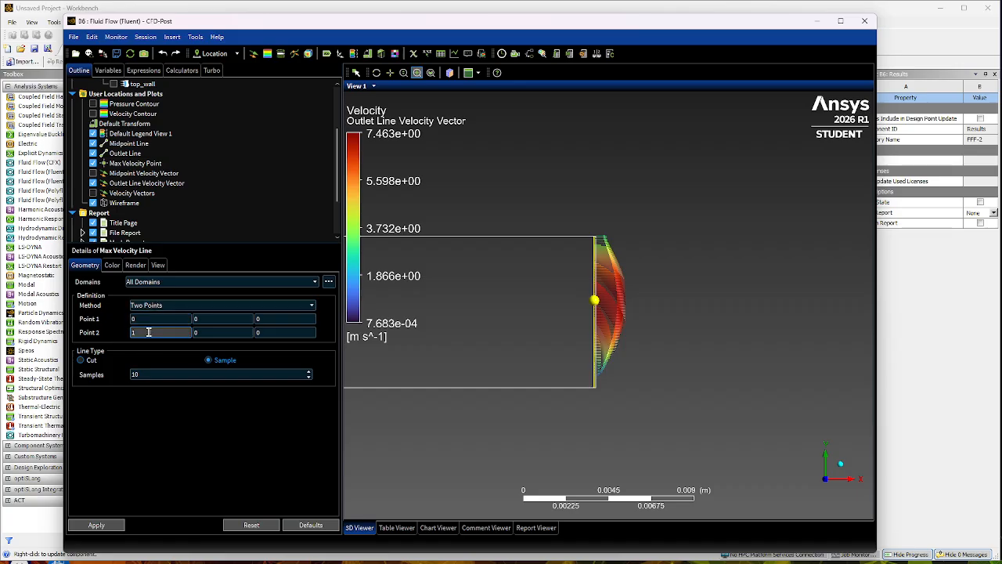
click(148, 332)
drag(283, 339, 337, 340)
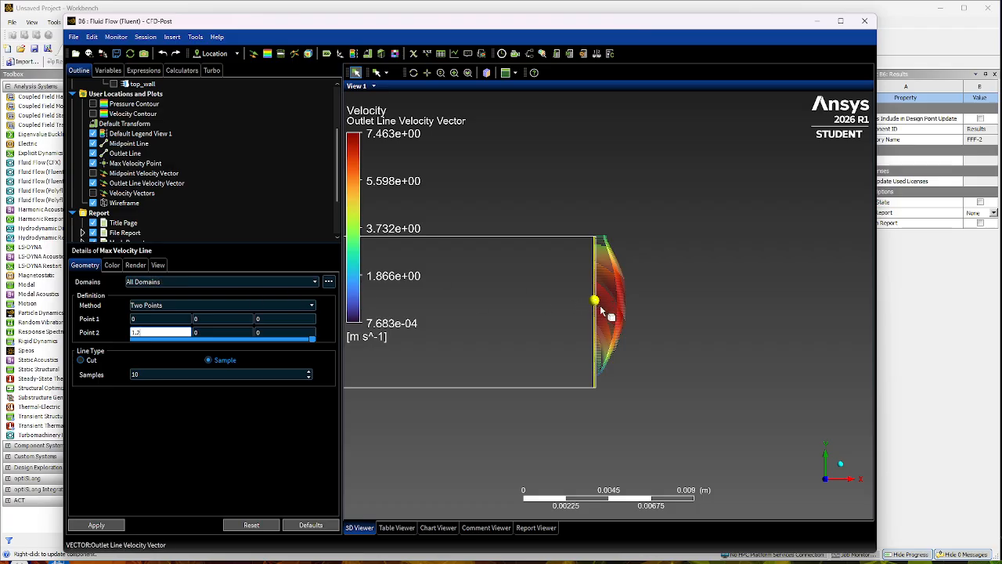
- Set the Y coordinate of the line's Point 1 to the probed height, 4.606e-3
click(218, 320)
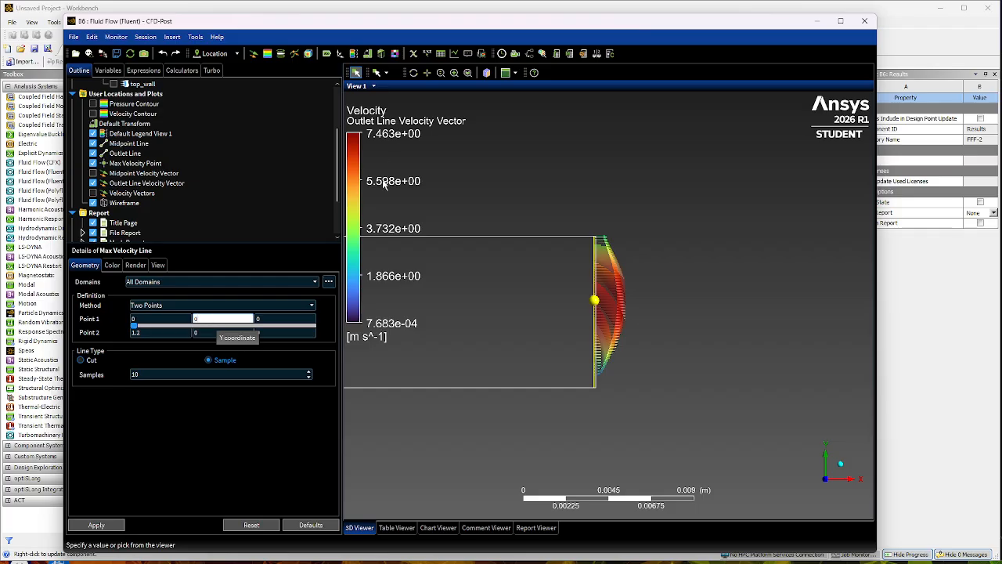
click(396, 527)
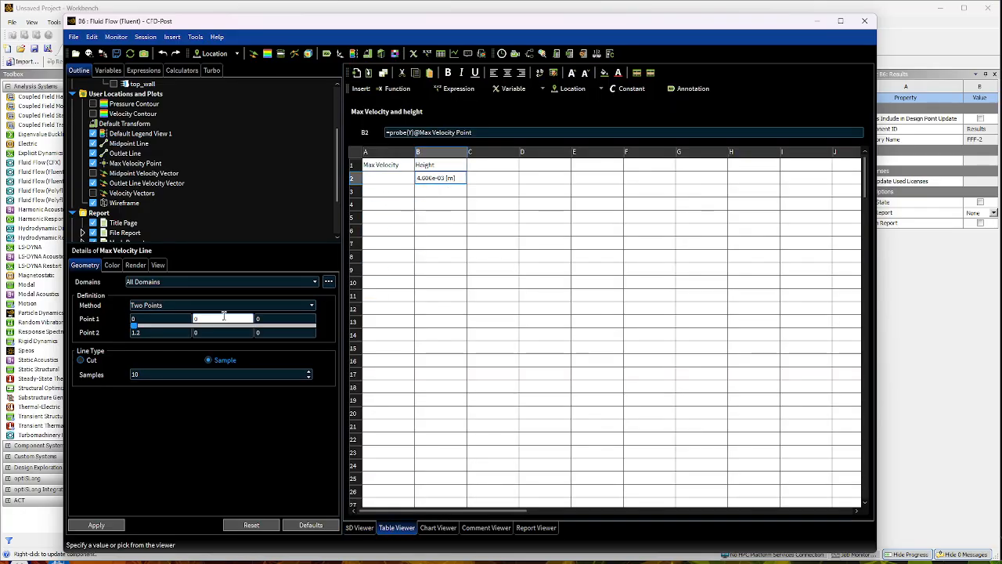
key(BackSpace)
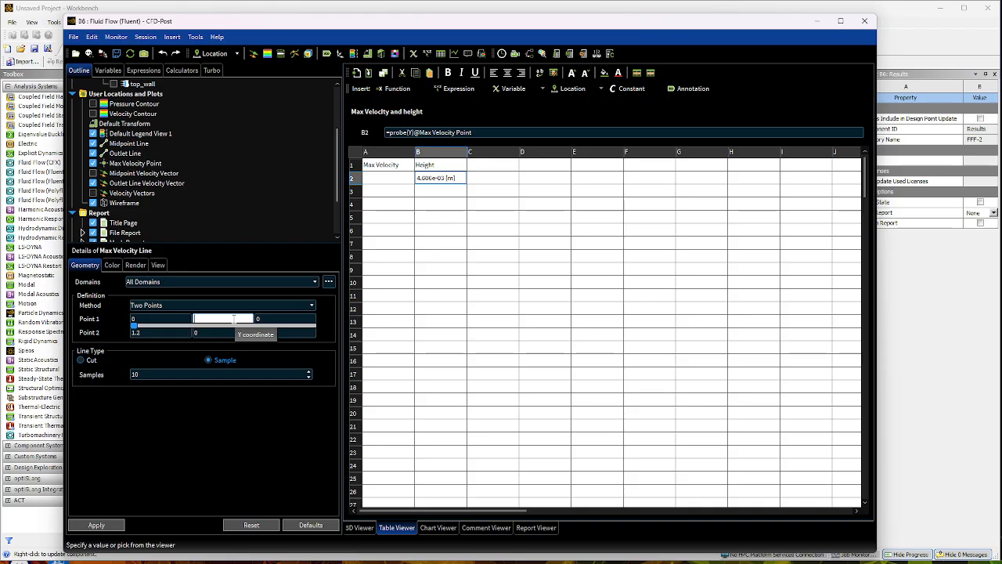
text(4)
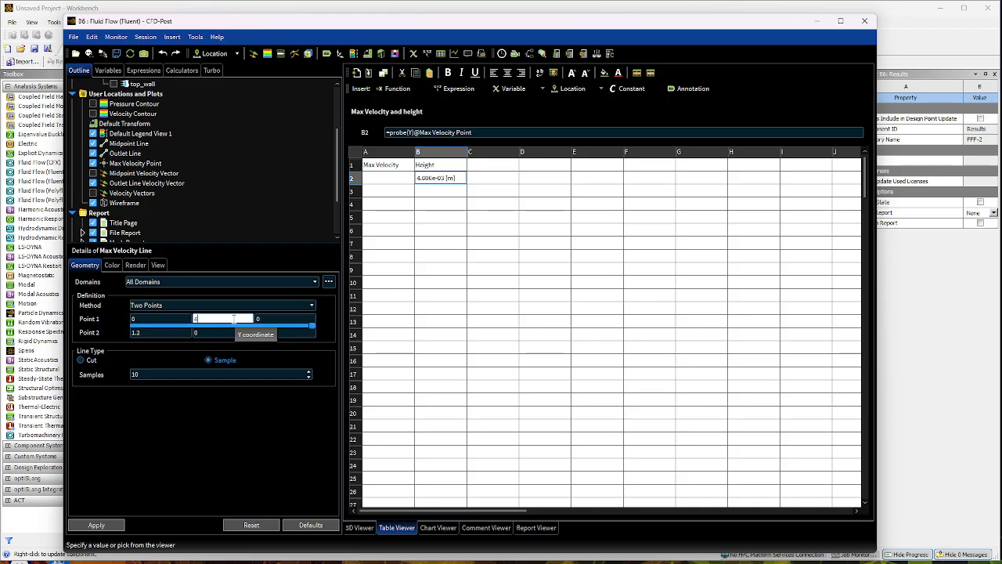
text(.600e-3)
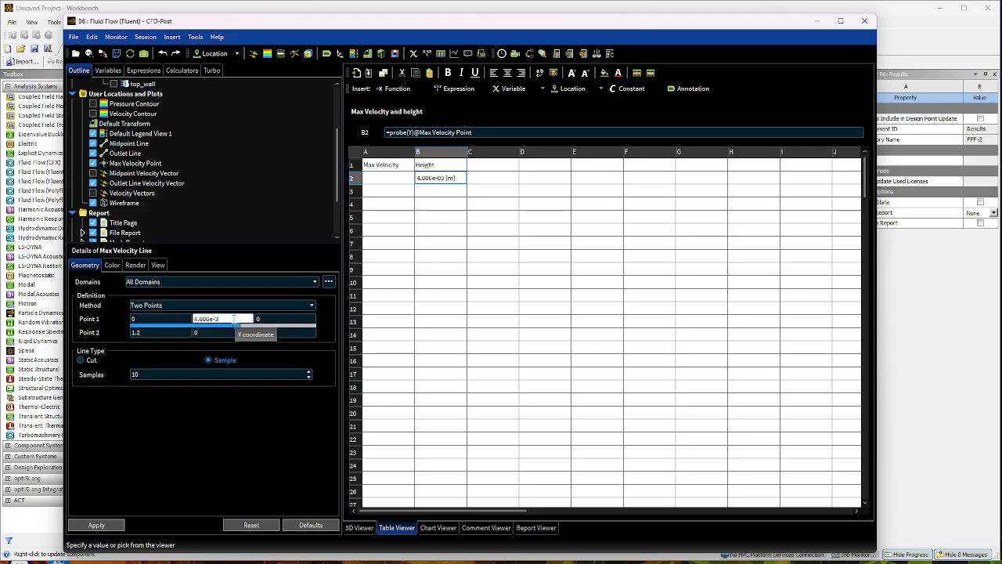
click(208, 358)
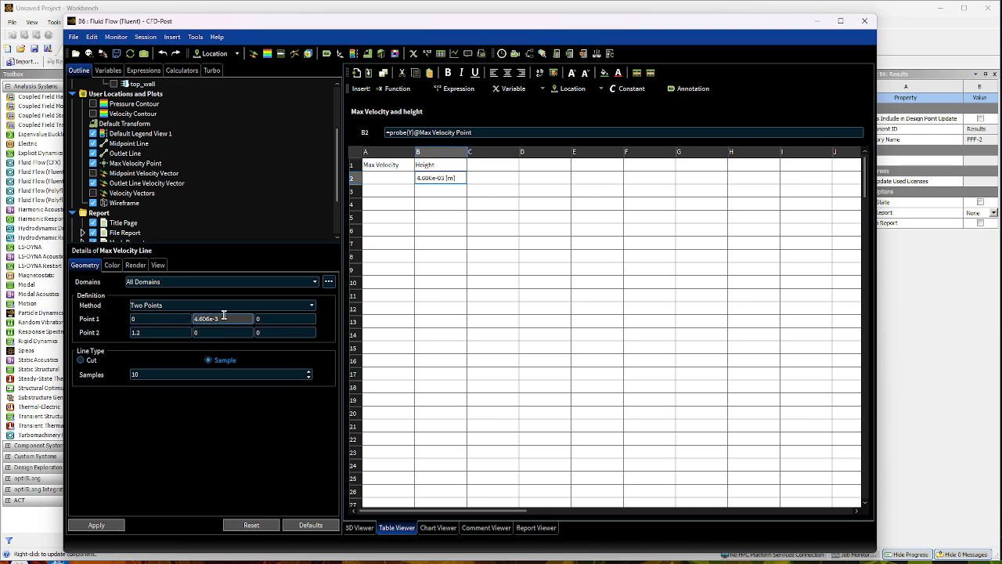
- Copy Point 1's Y coordinate, 4.606e-3, into the Y coordinate of Point 2
click(223, 318)
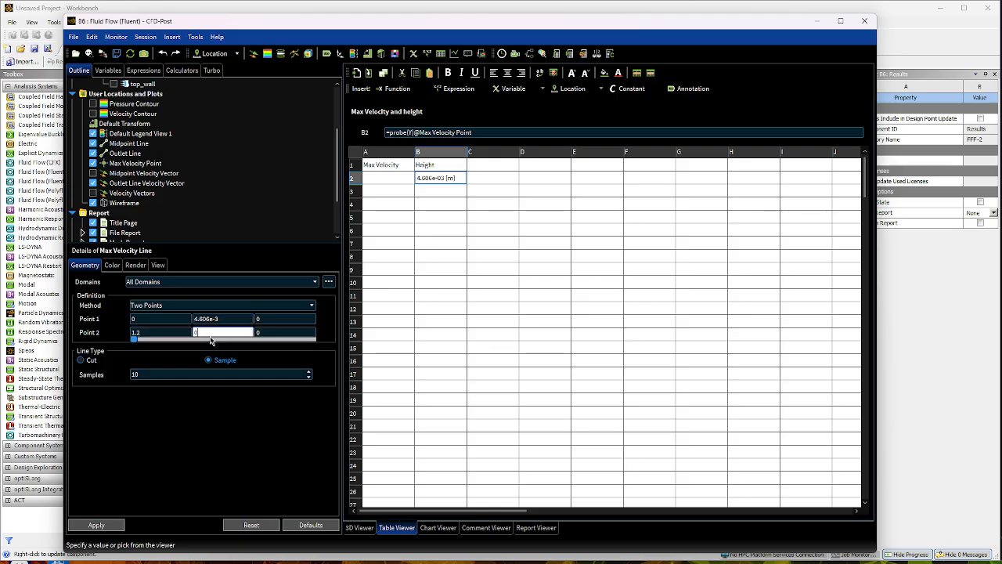
drag(222, 319, 195, 319)
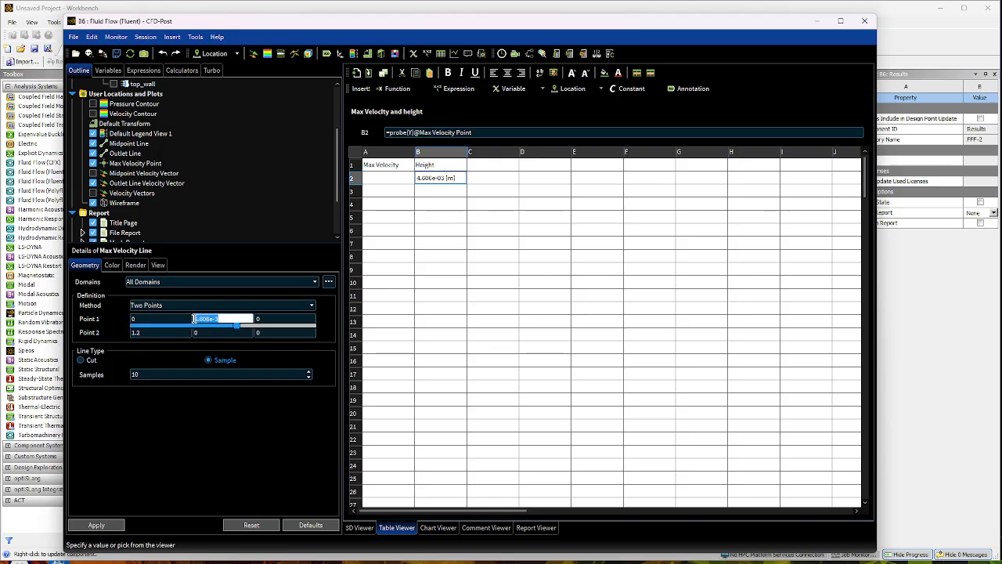
click(210, 332)
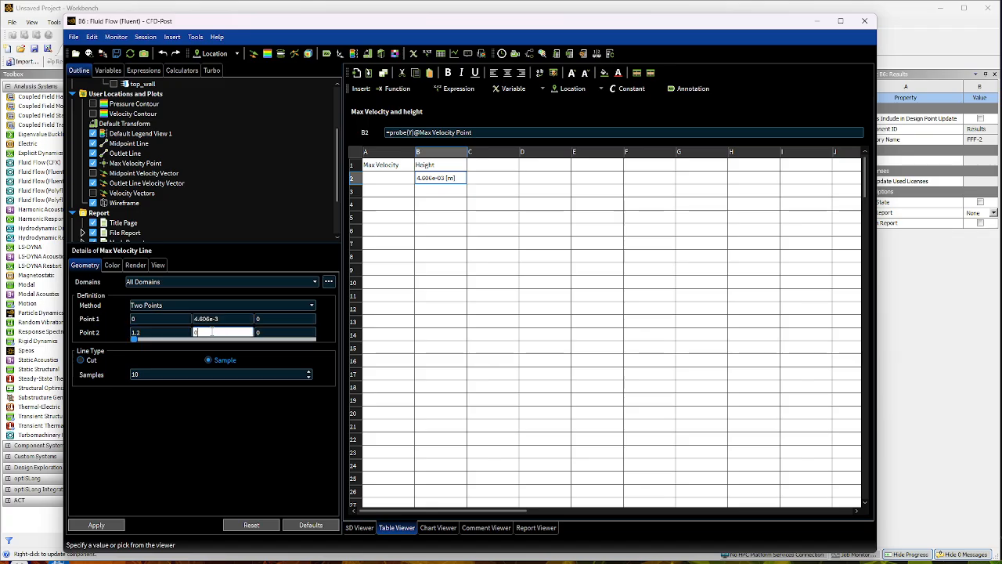
text(4.606e-3)
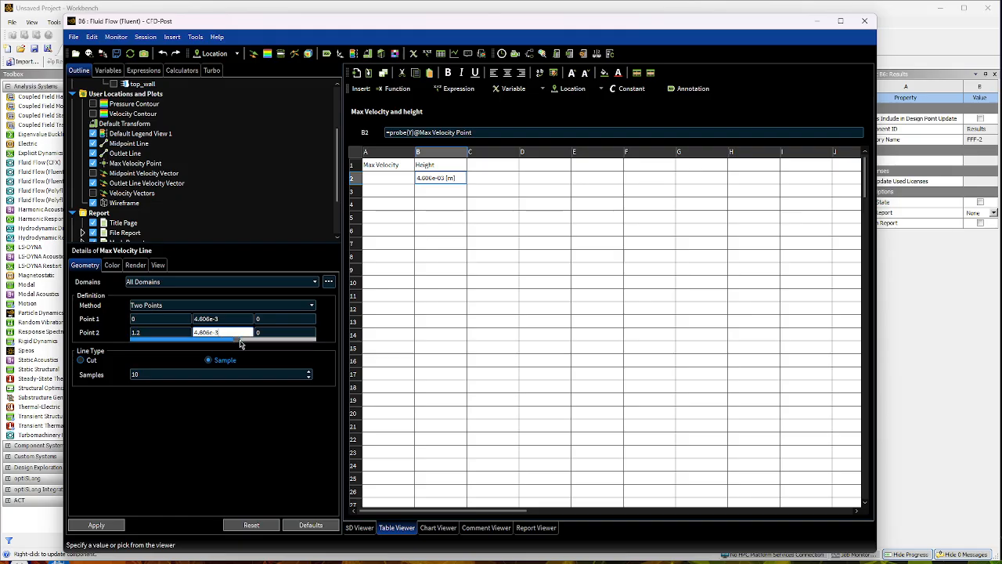
key(Return)
- Set the Max Velocity Line to 100 samples and apply it in the 3D view
click(183, 376)
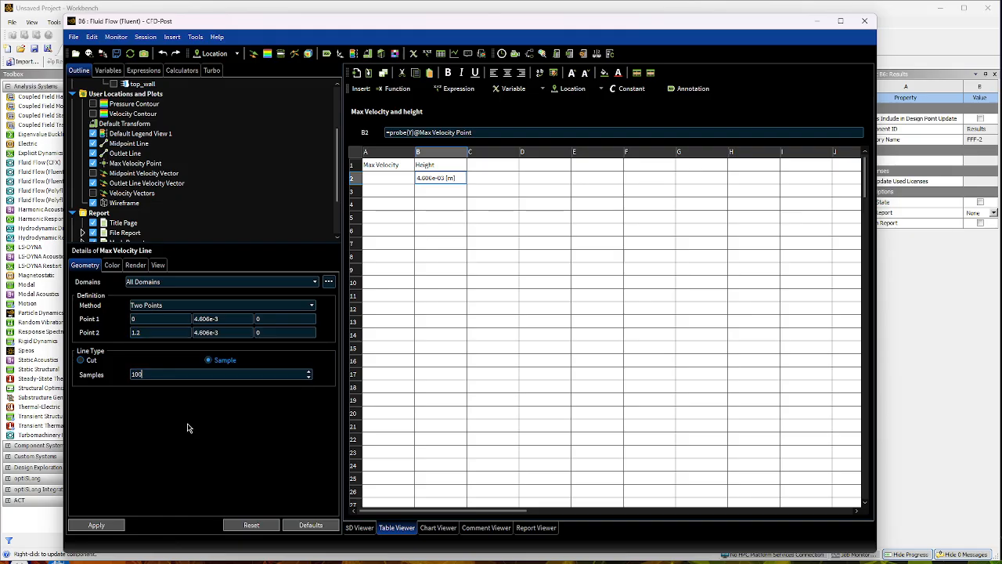
click(95, 529)
click(359, 528)
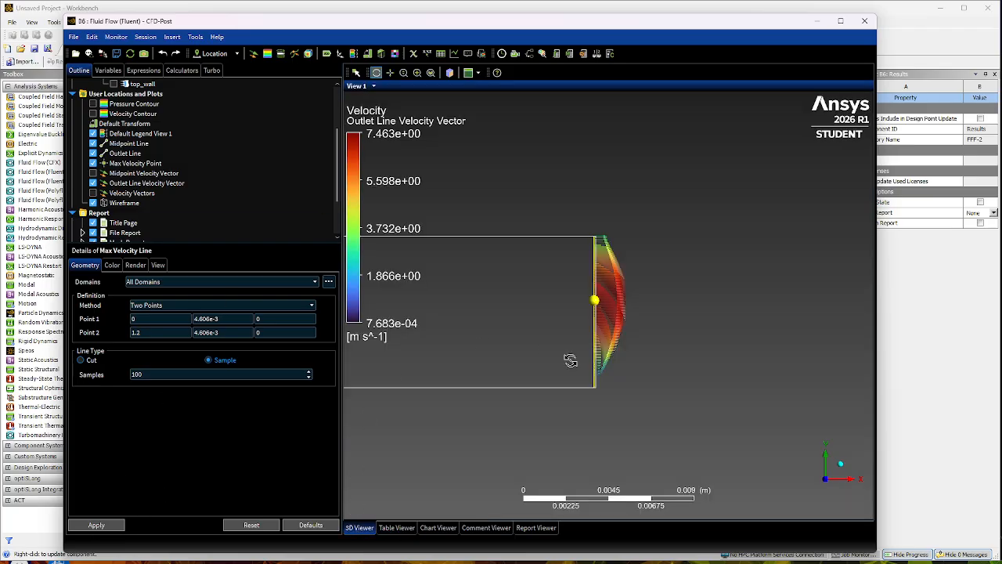
click(97, 526)
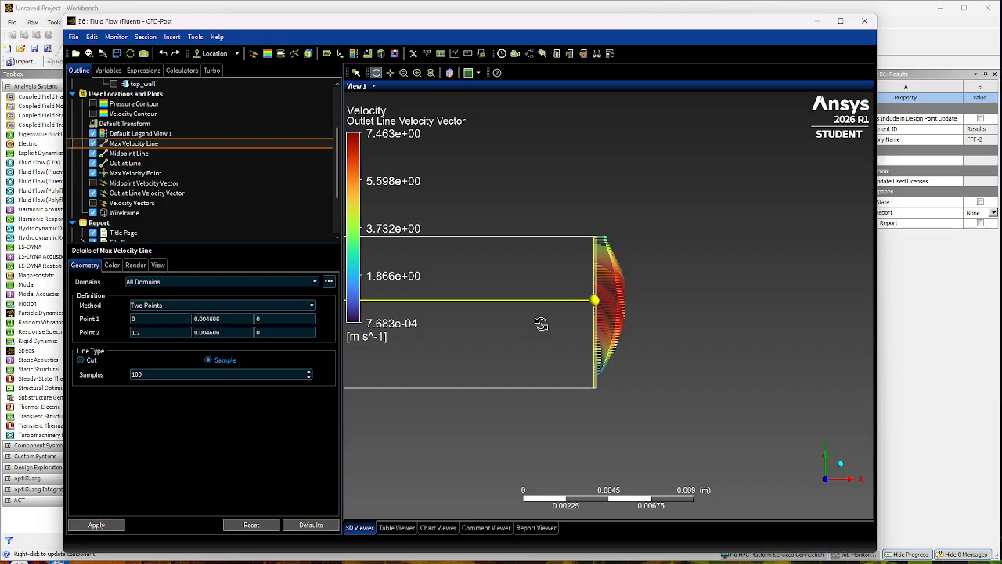
- Show the Midpoint Velocity Vector plot and inspect it together with the Max Velocity Line along the channel
scroll(544, 320, down, 5)
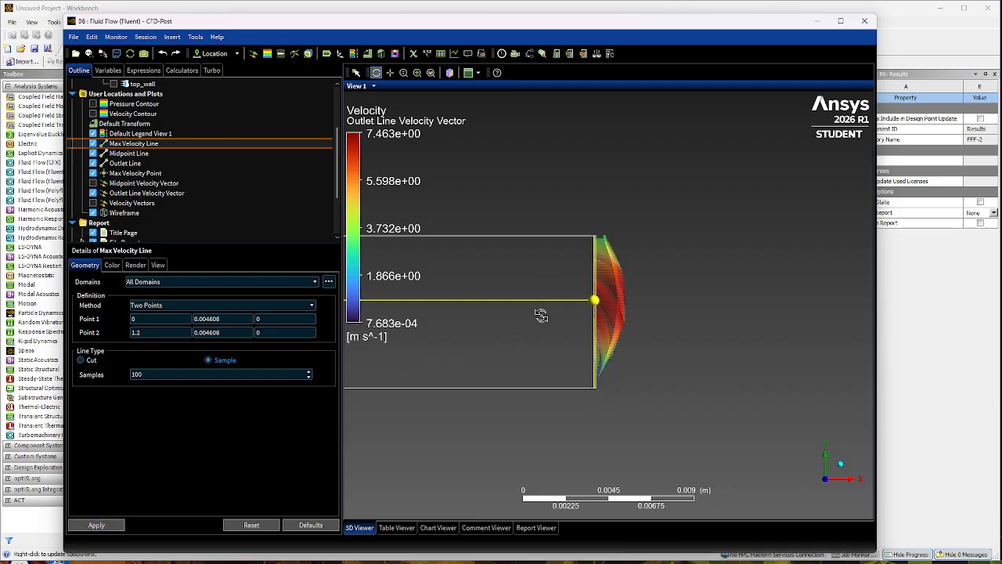
scroll(528, 324, down, 8)
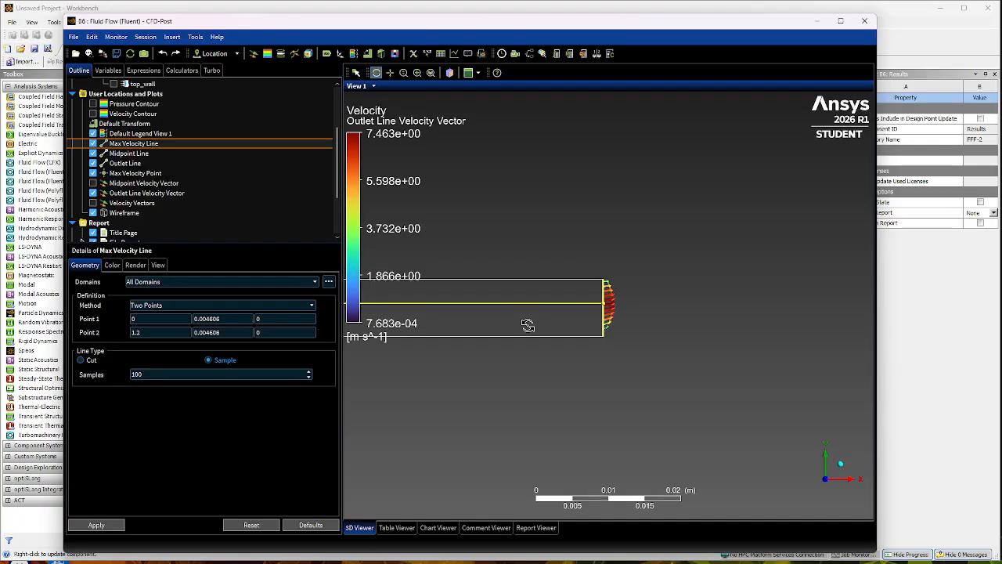
scroll(525, 328, down, 5)
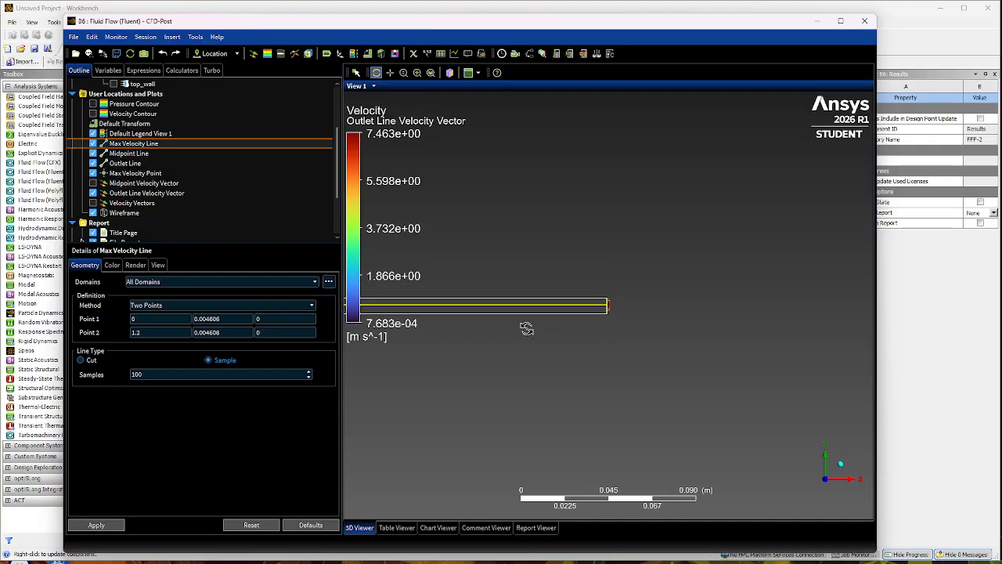
click(390, 73)
drag(456, 203, 641, 309)
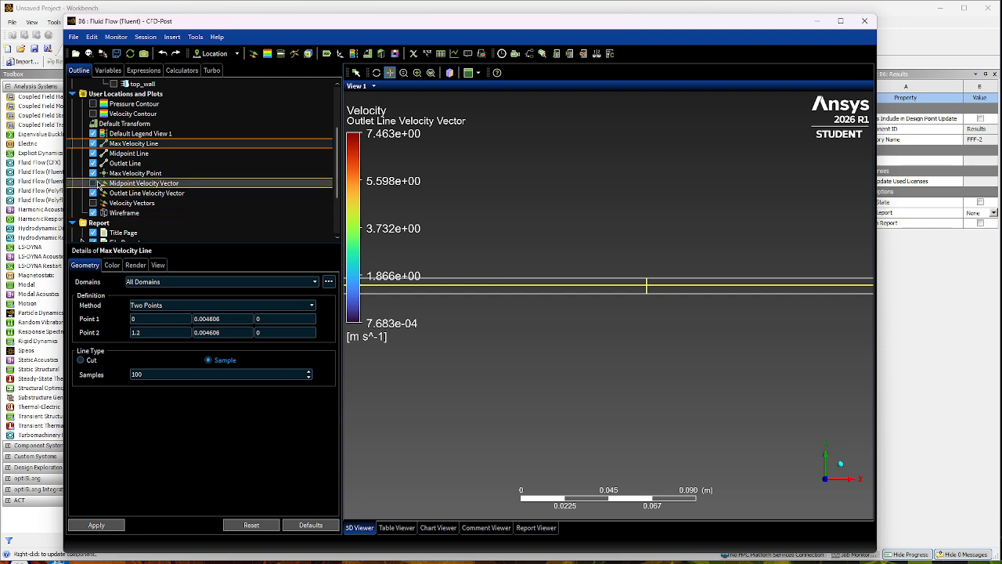
click(94, 184)
scroll(646, 291, down, 2)
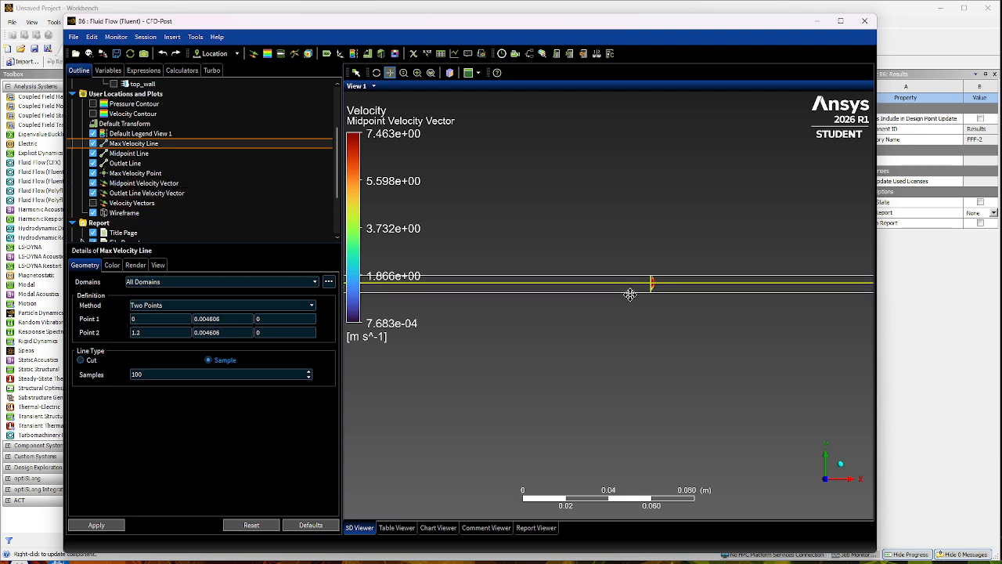
scroll(649, 296, down, 5)
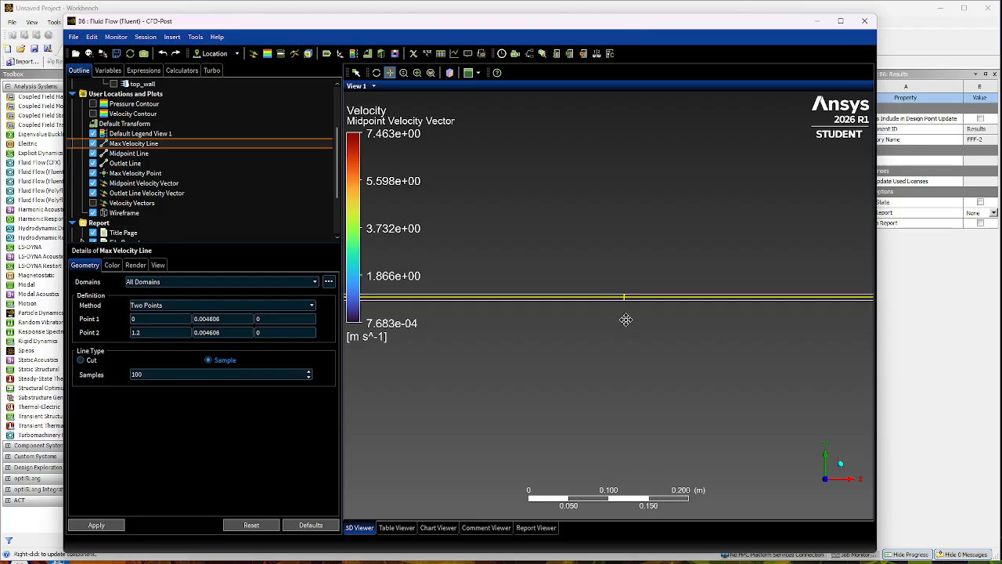
scroll(619, 321, down, 5)
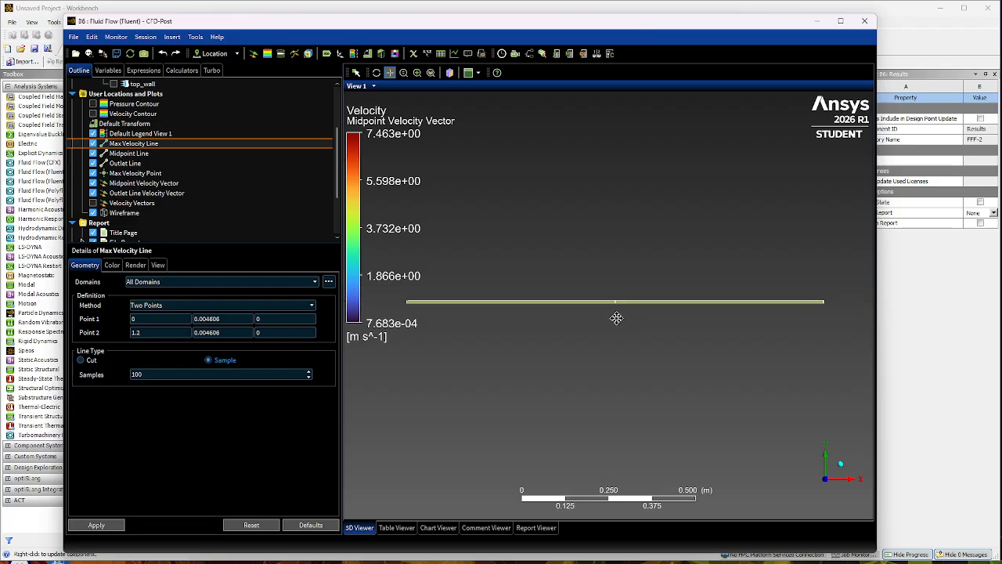
drag(616, 318, 611, 398)
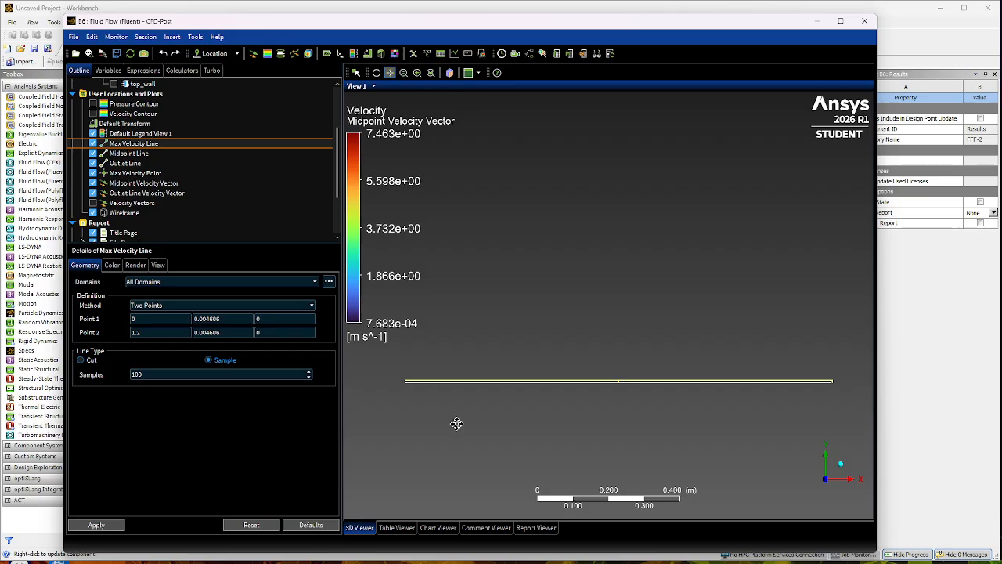
click(397, 528)
click(398, 180)
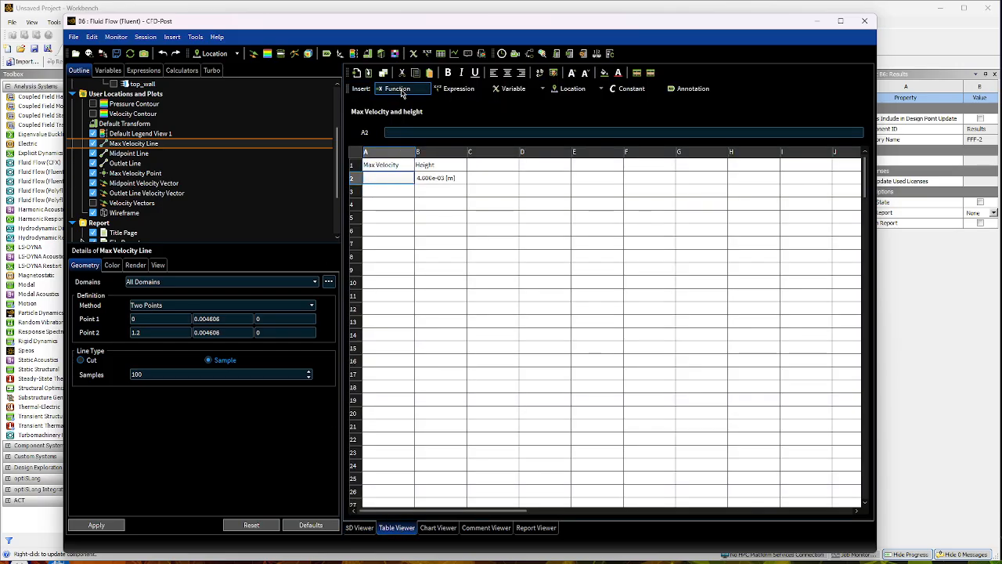
click(397, 89)
mouse_move(405, 103)
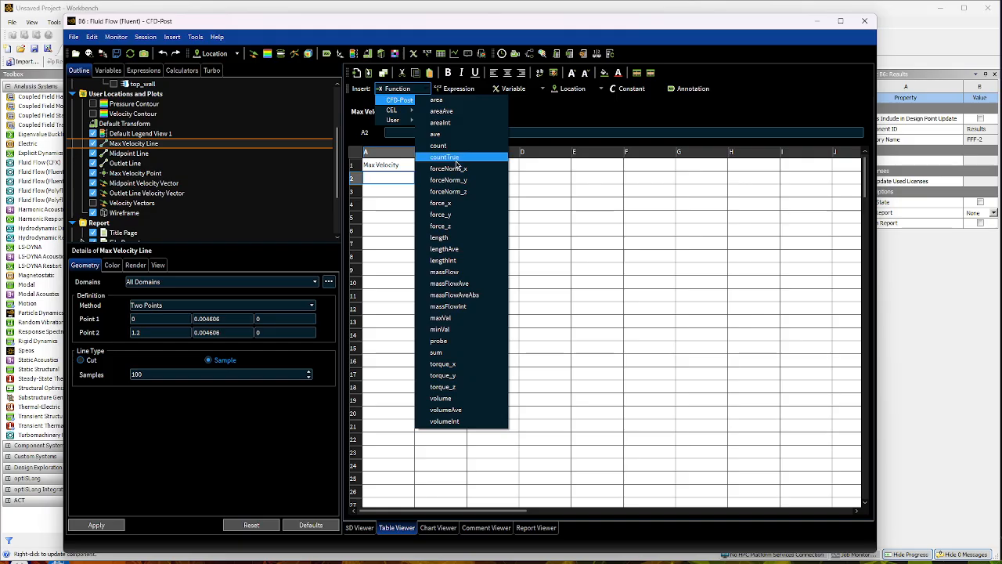
click(457, 318)
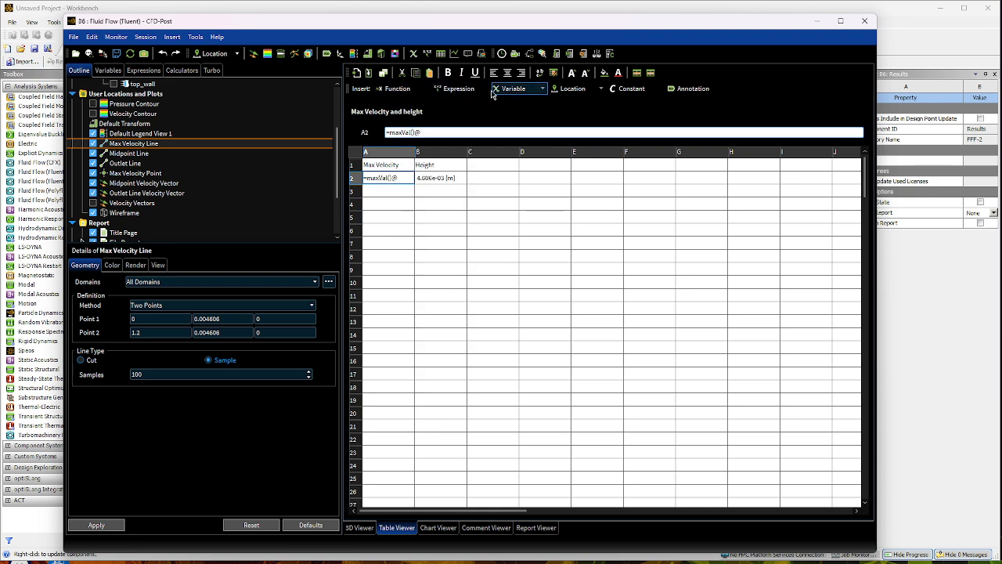
click(542, 90)
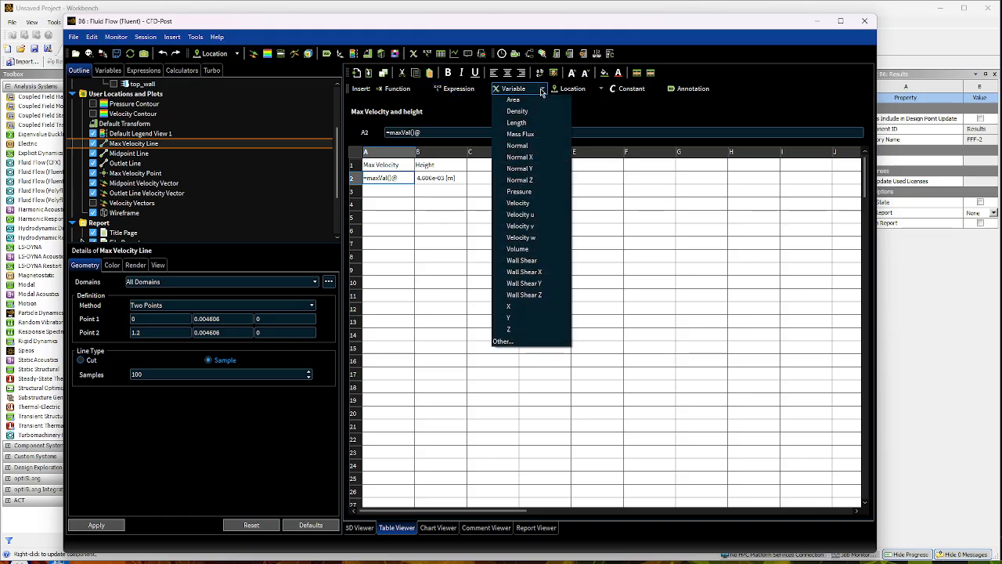
click(535, 213)
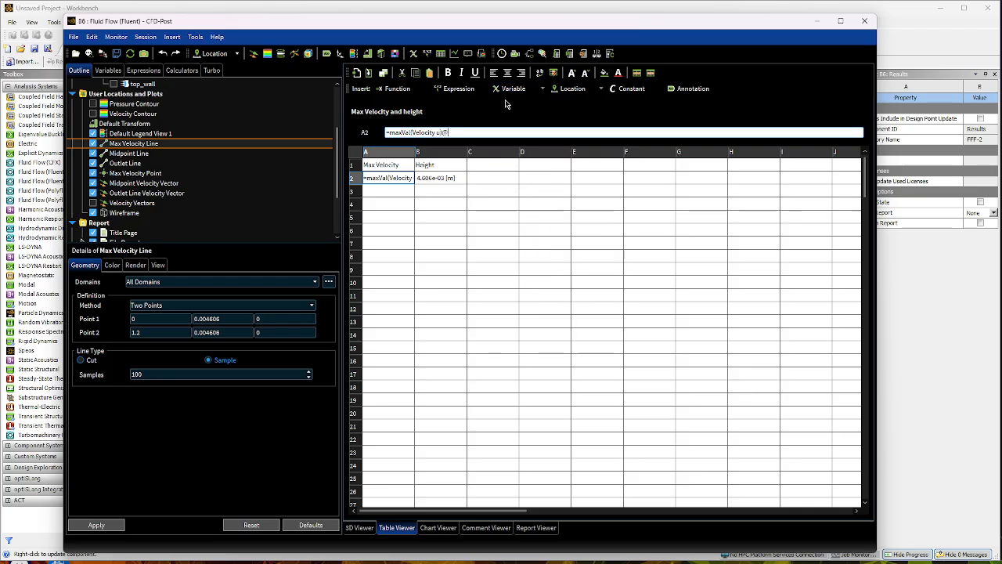
click(600, 90)
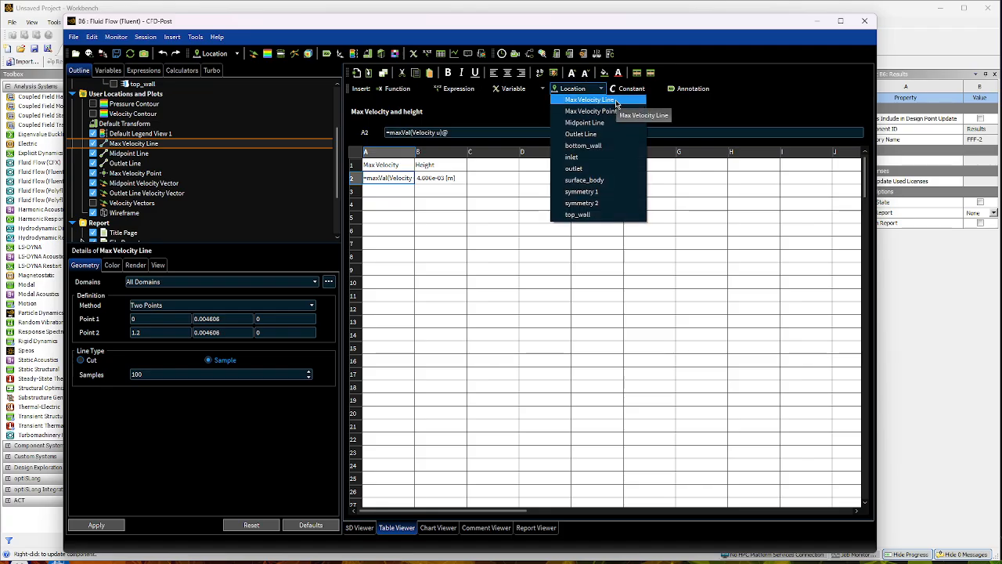
click(623, 100)
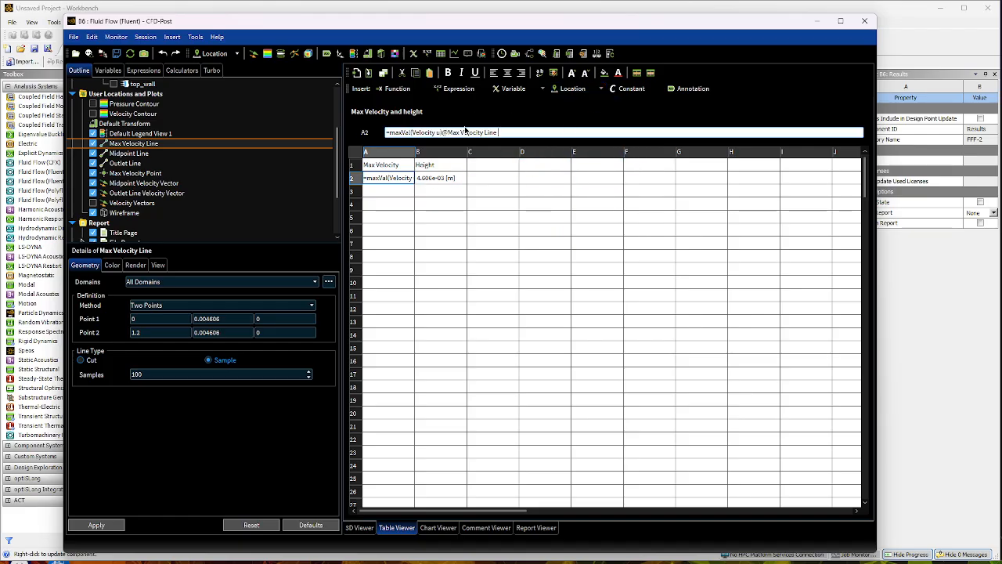
click(395, 196)
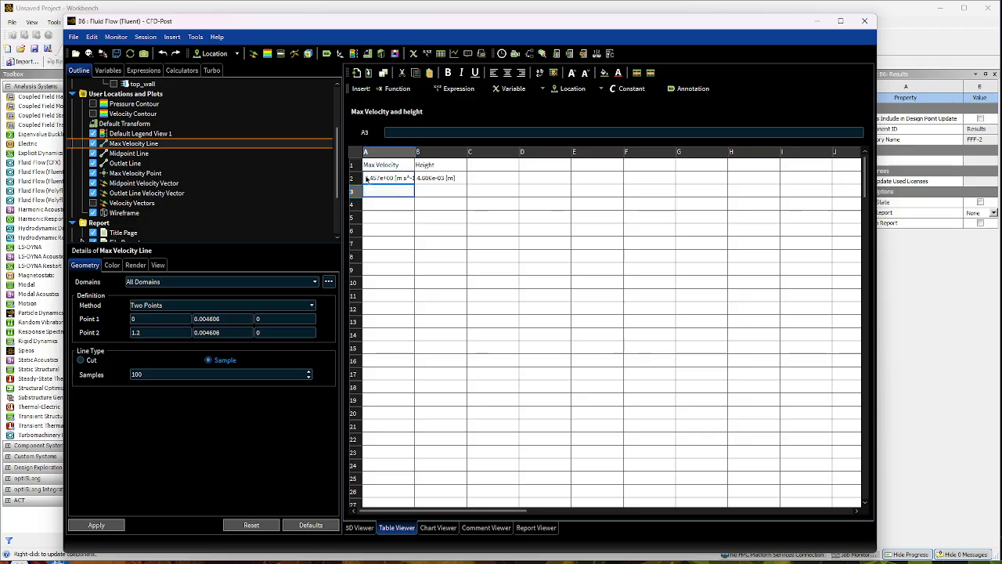
- Review the formula in the Max Velocity cell and compare the table with the 3D view
click(373, 178)
click(377, 189)
click(370, 179)
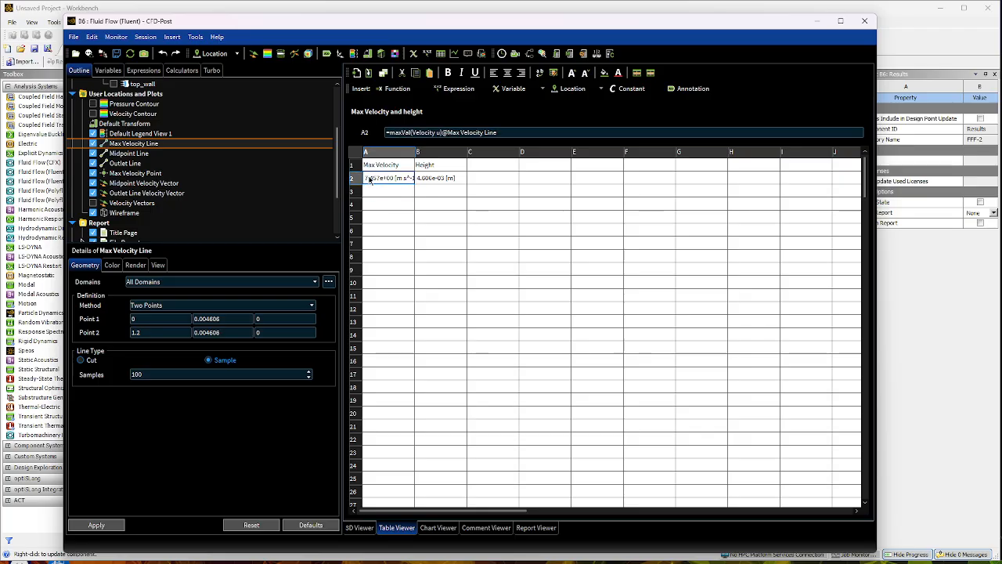
click(390, 189)
click(360, 527)
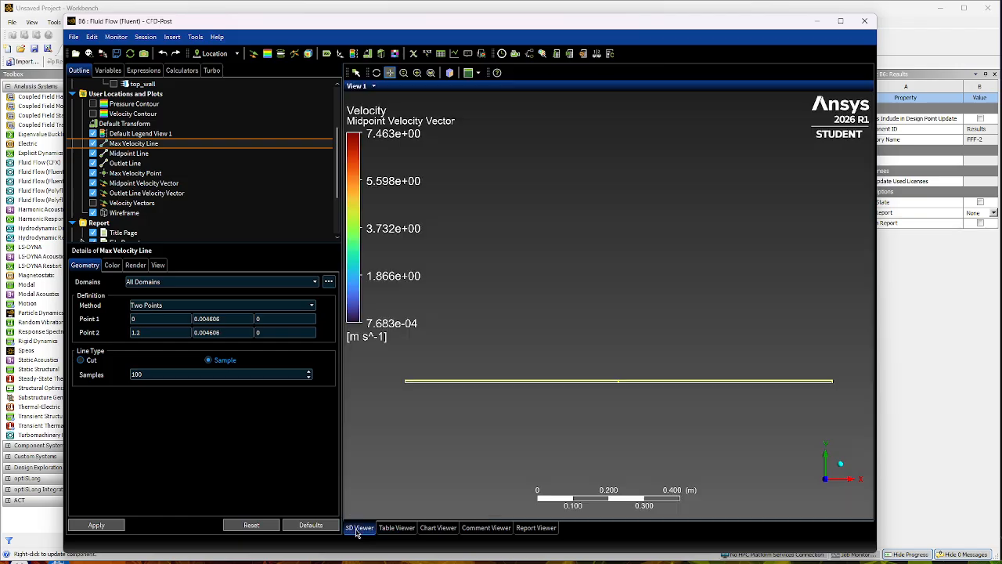
click(389, 528)
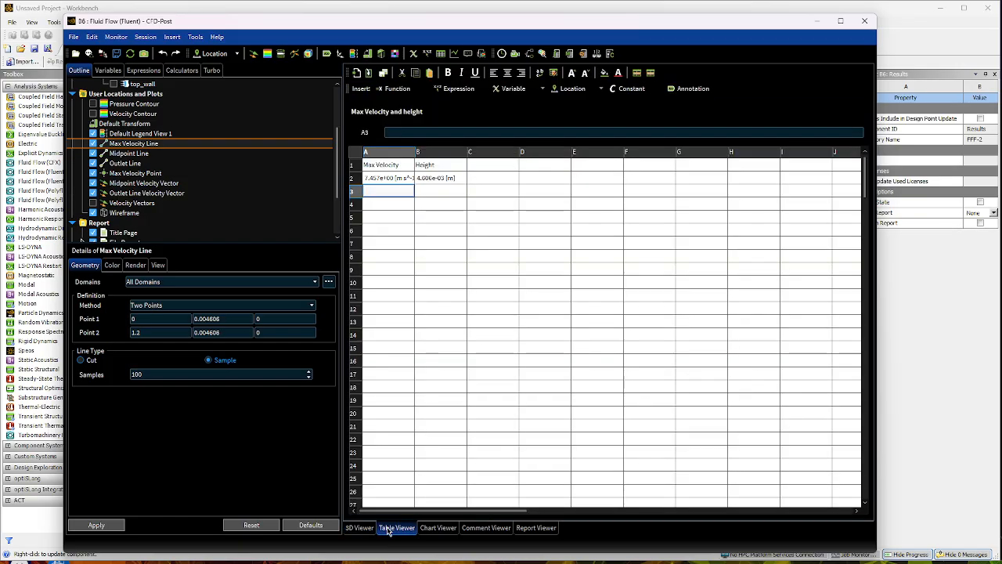
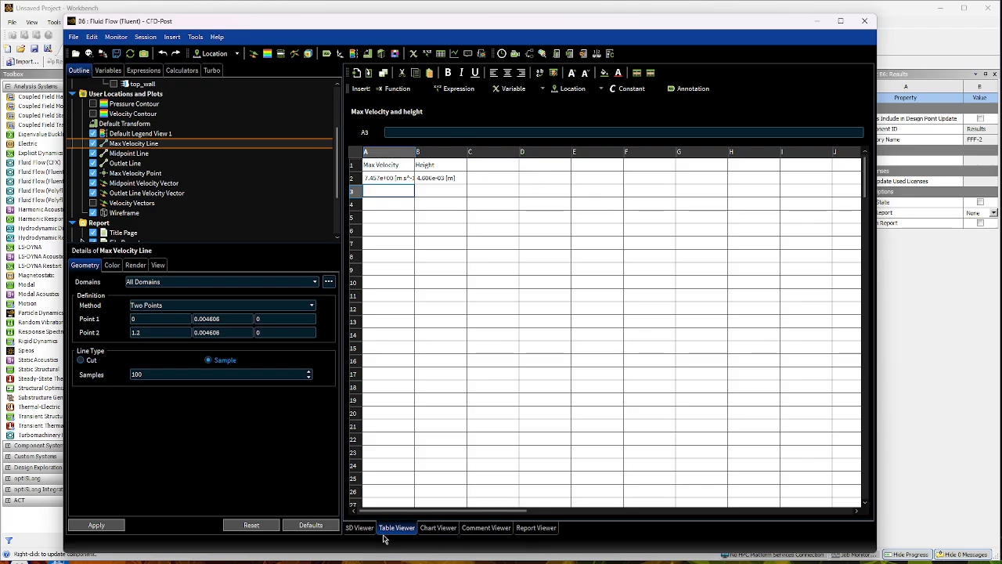
- Insert a new chart named "Midpoint vs Outlet Velocities"
click(360, 528)
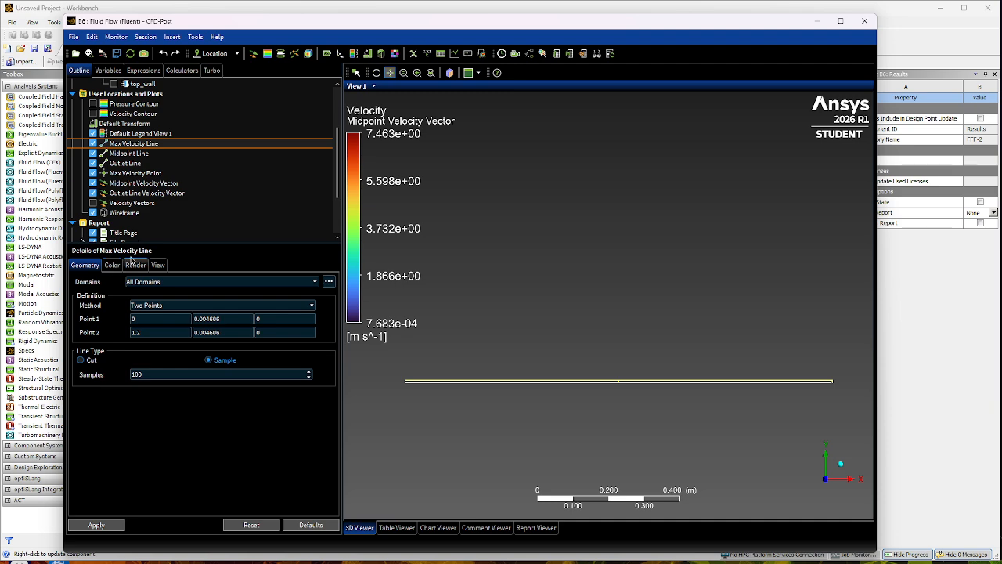
click(455, 54)
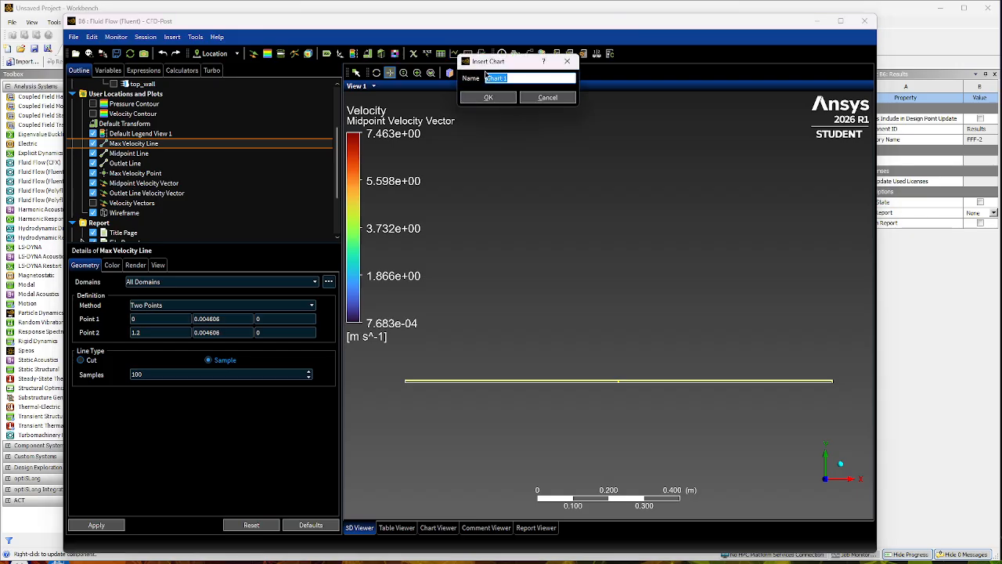
text(V)
text(idpoint vs Outle)
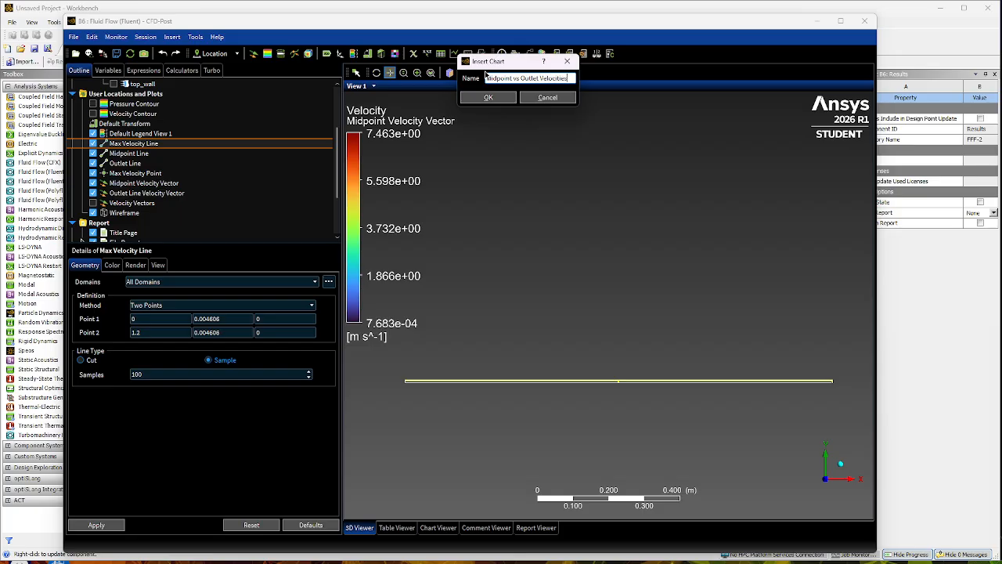
click(488, 97)
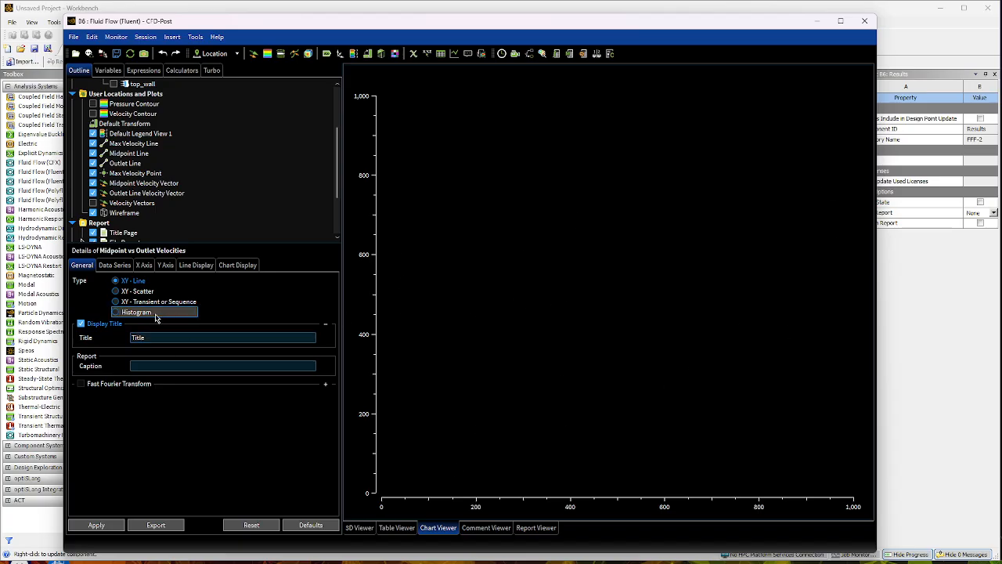
- Name the chart's first data series "Midpoint Velocity" and set its location to Midpoint Line
click(117, 265)
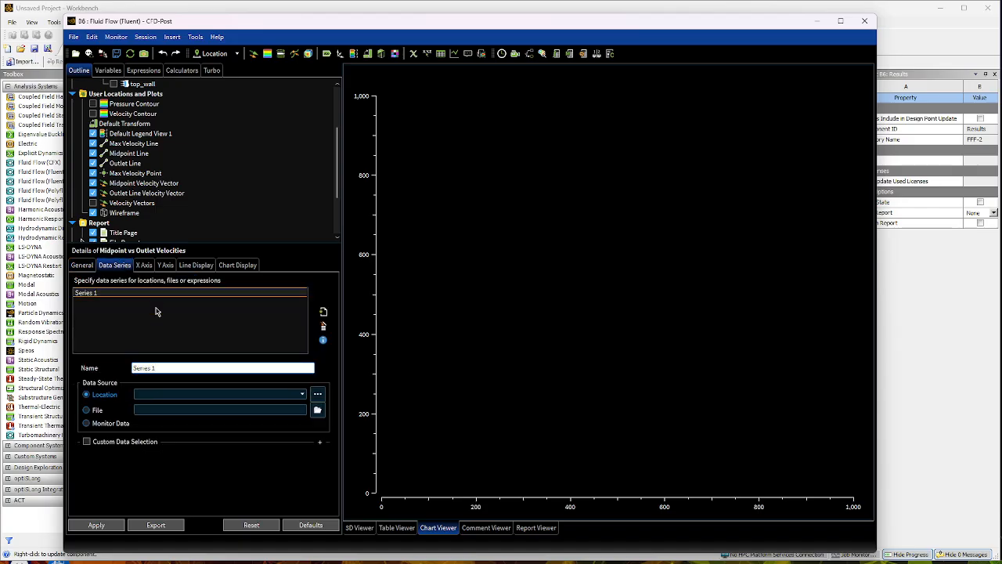
drag(171, 368, 123, 371)
text(Midpoint Velocity)
click(302, 394)
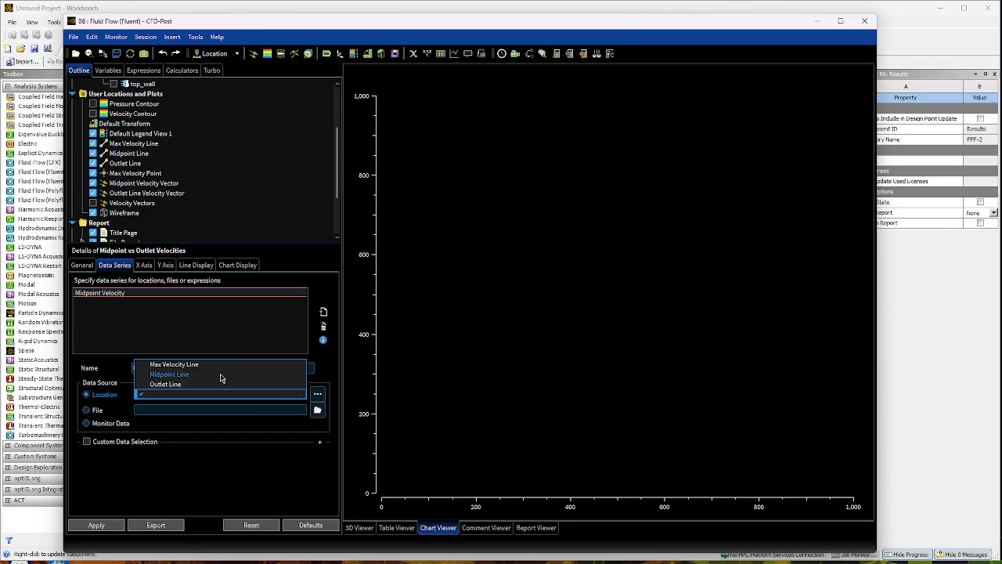
click(181, 376)
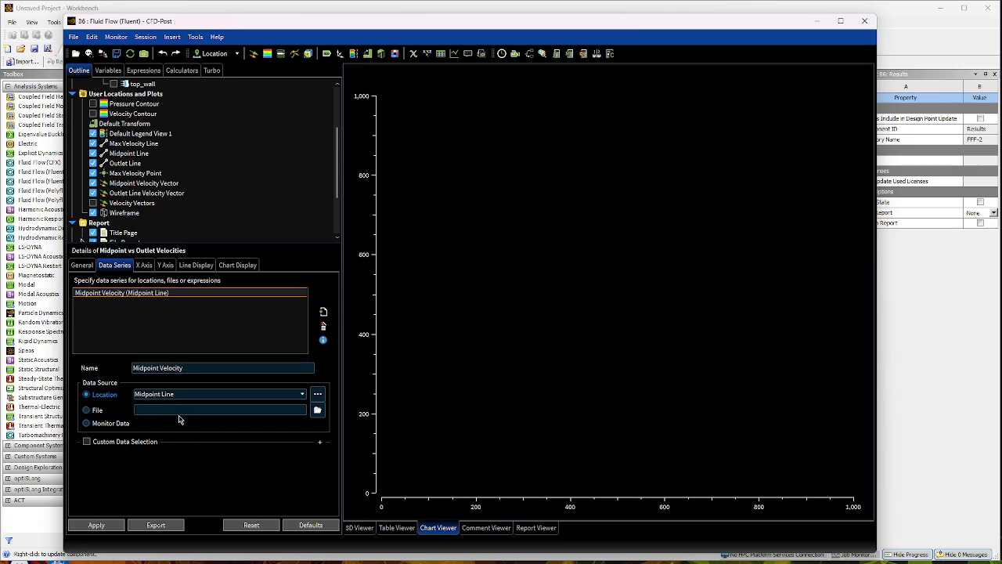
- Set the chart's X axis variable to Velocity u and its Y axis variable to Y, and apply the chart
click(144, 265)
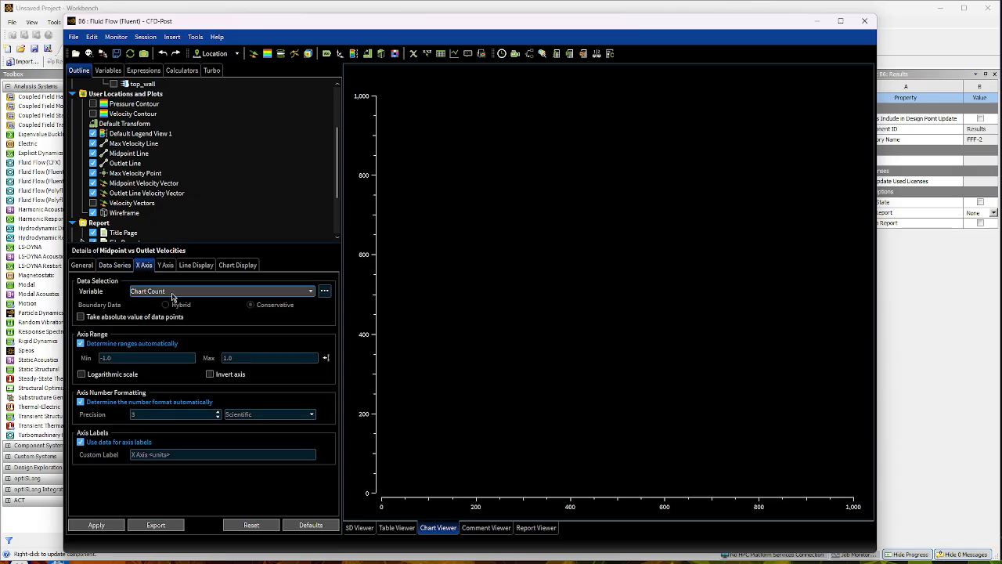
click(278, 293)
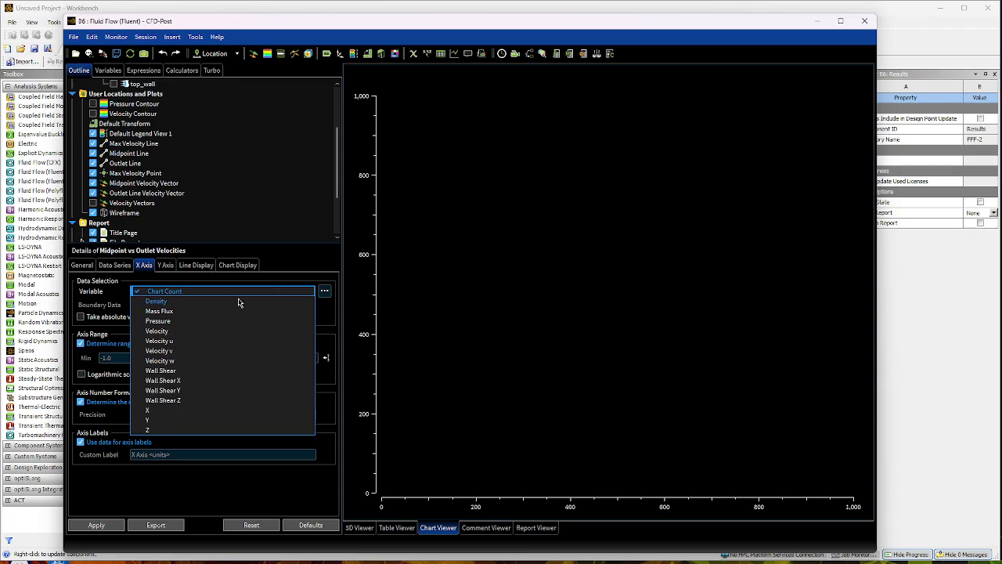
click(160, 342)
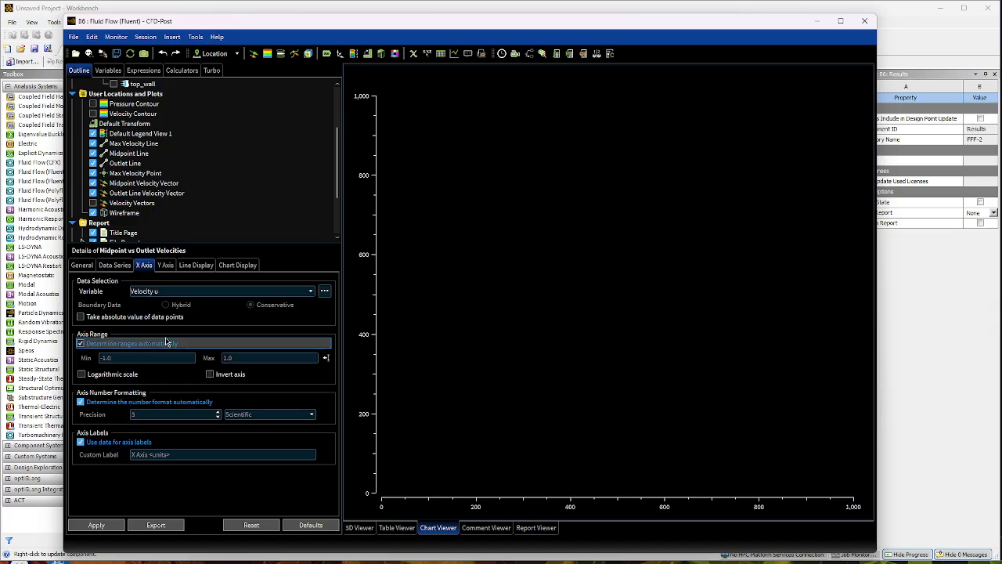
click(165, 265)
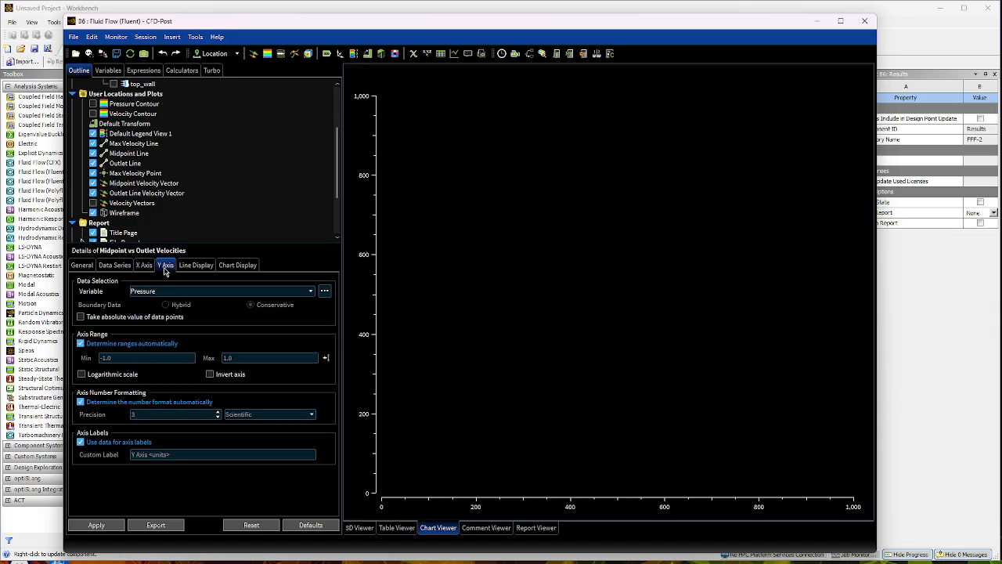
click(197, 293)
click(157, 393)
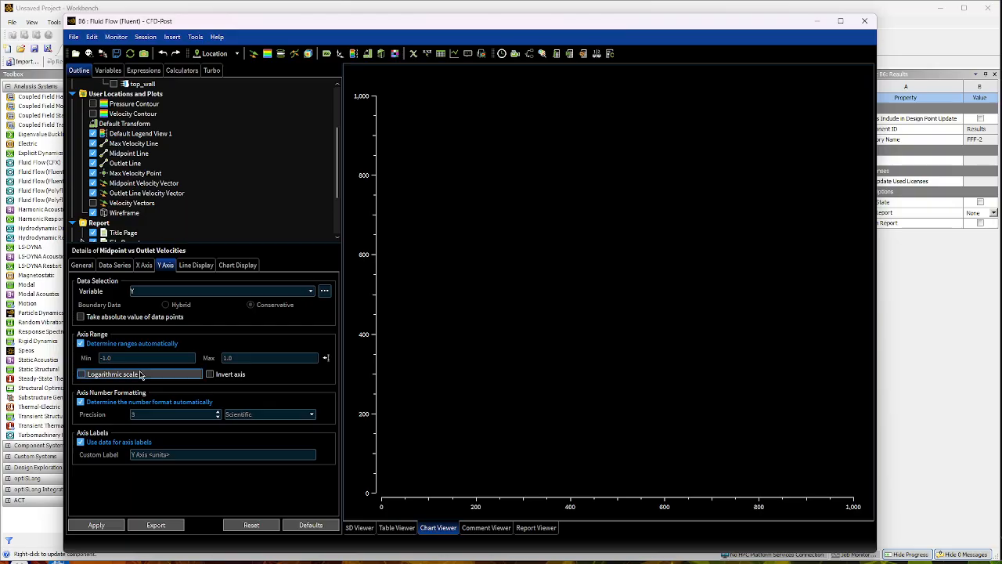
click(83, 266)
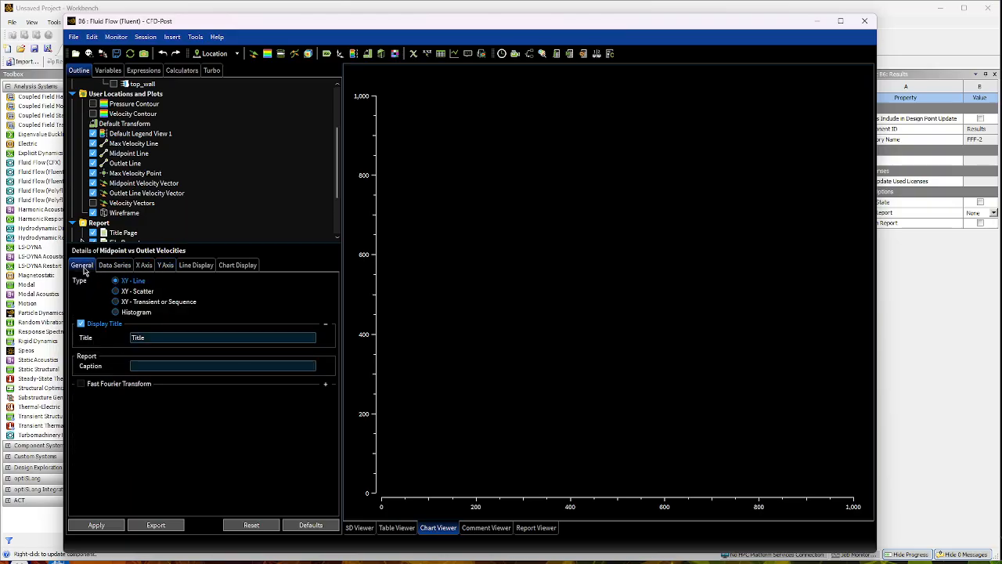
click(115, 266)
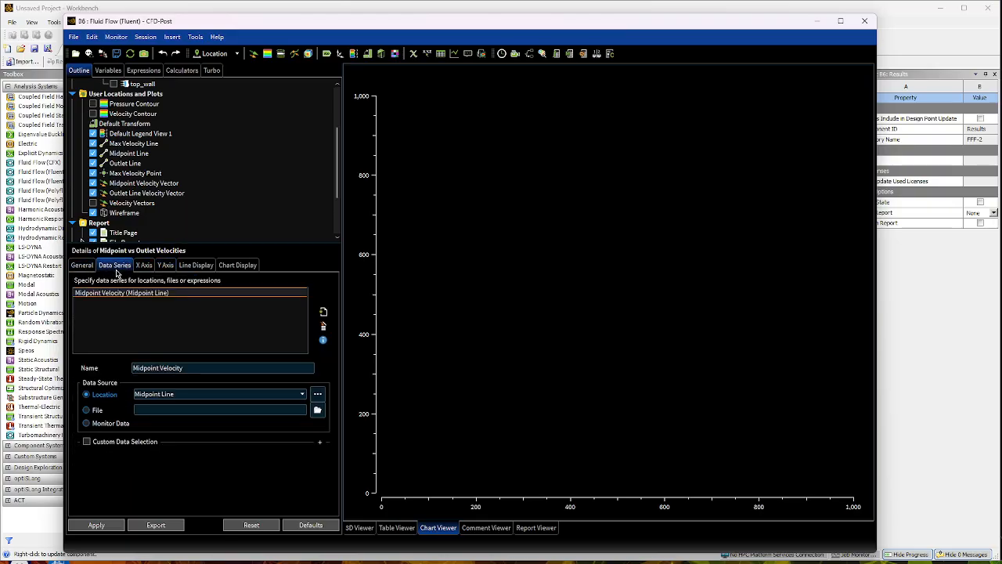
click(92, 526)
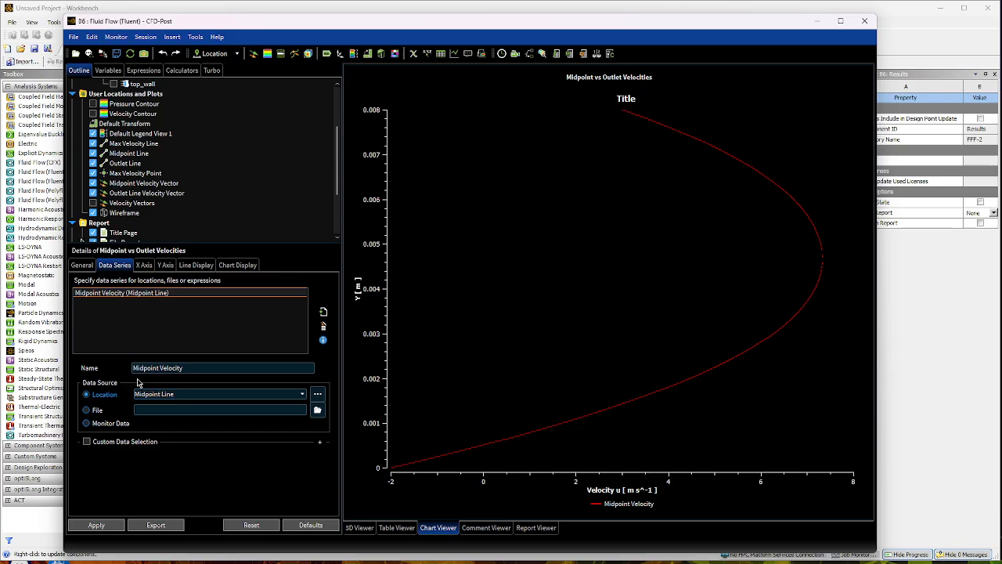
- Add a second data series to the chart, name it "Outlet Velocity" and set its location to Outlet Line
click(323, 313)
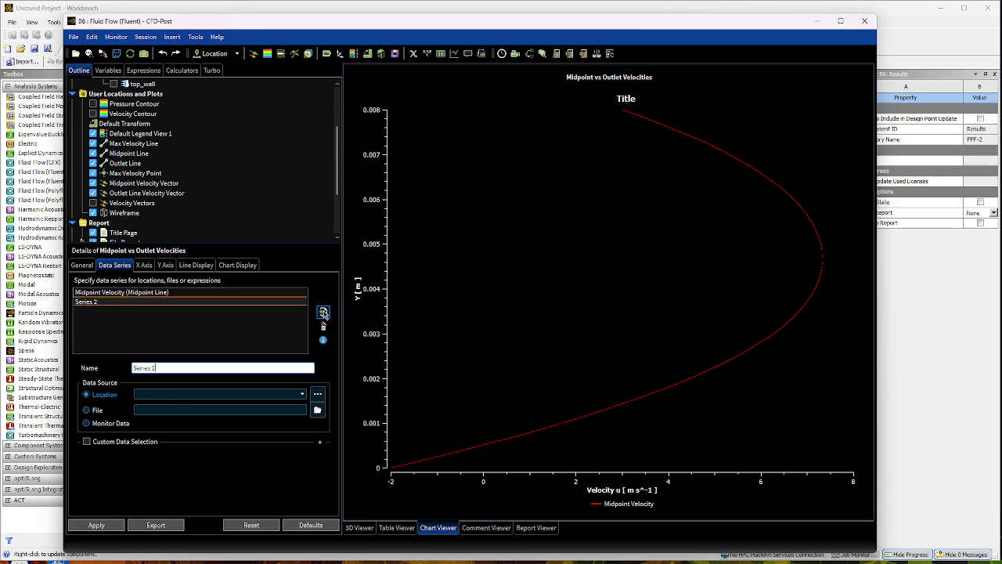
drag(167, 367, 131, 368)
text(Outlet)
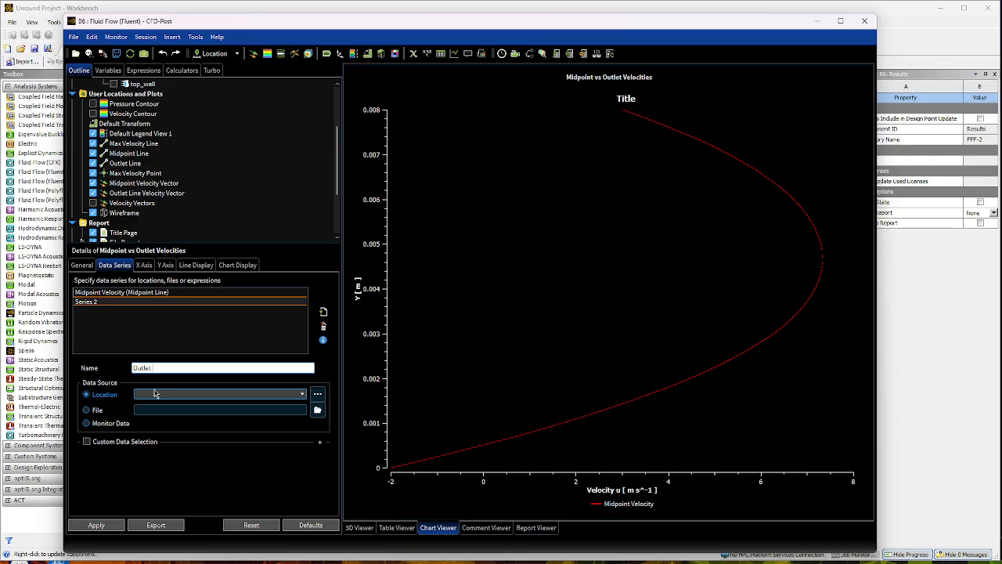
text(Velocity)
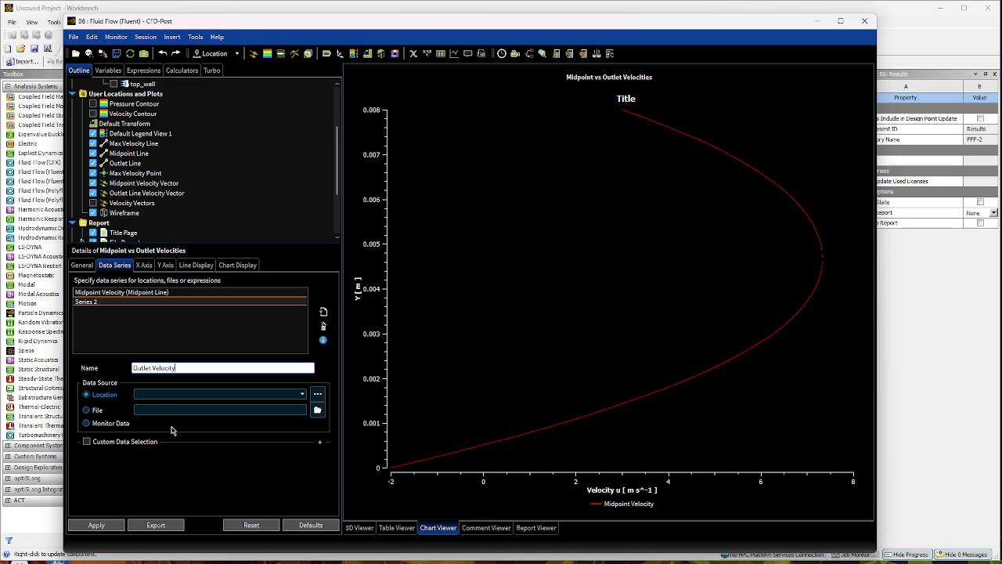
click(173, 472)
click(220, 394)
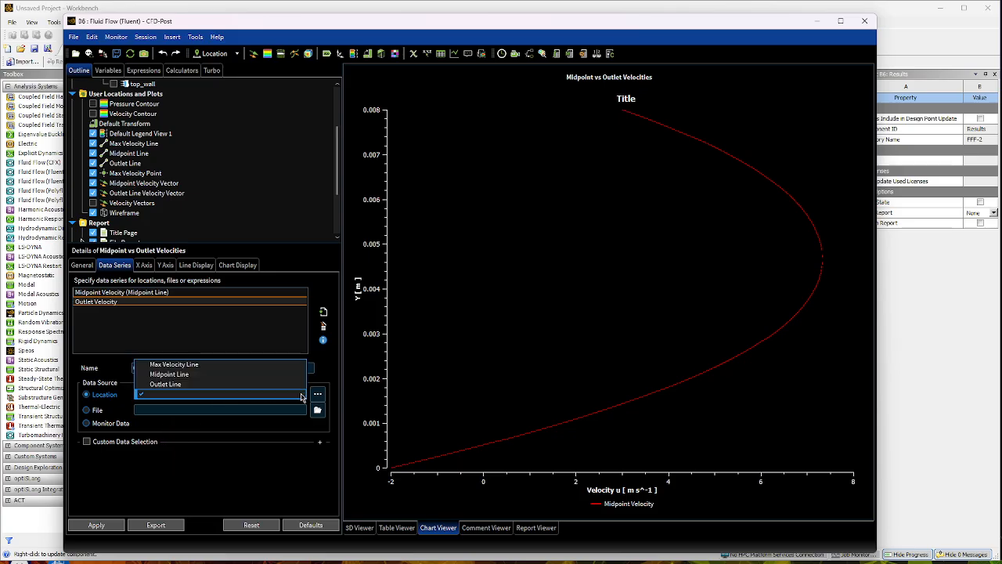
click(172, 384)
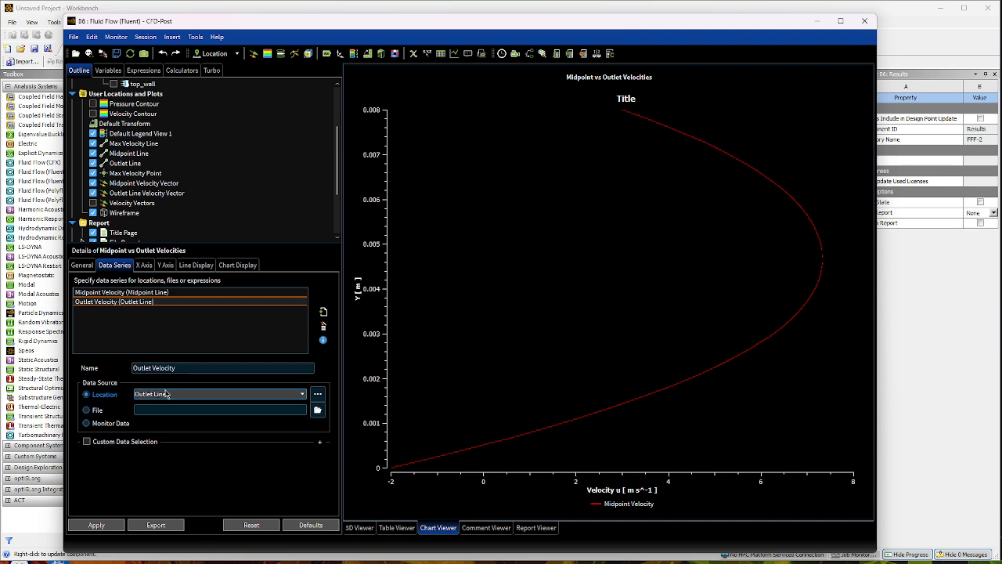
- Check the chart's X and Y axis variables and apply the chart with both velocity series
click(144, 266)
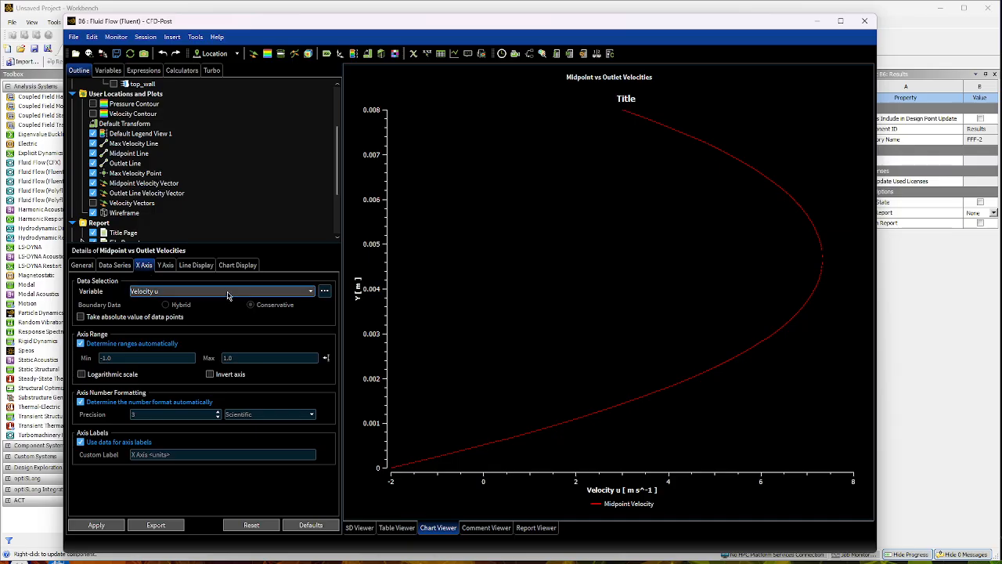
click(165, 265)
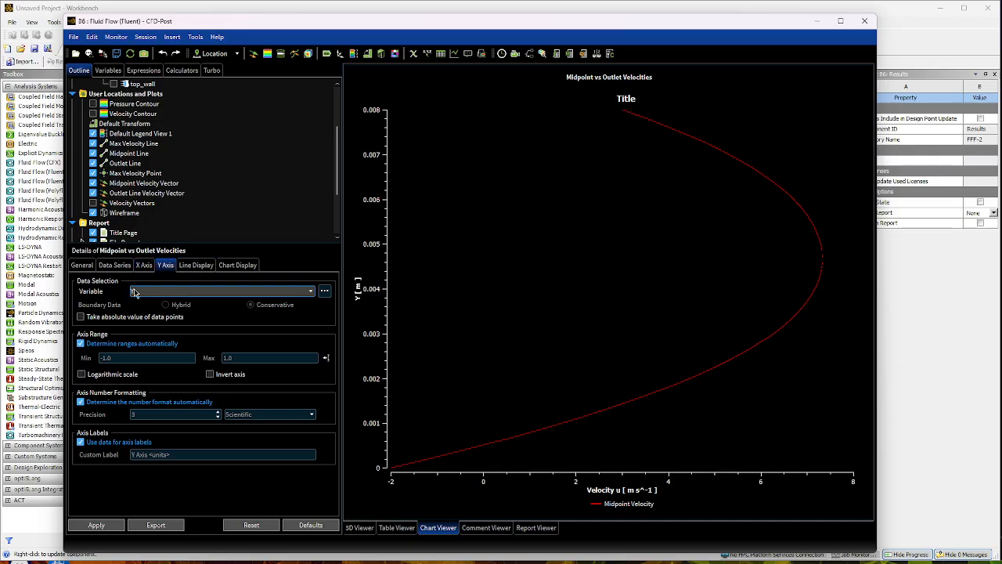
click(111, 265)
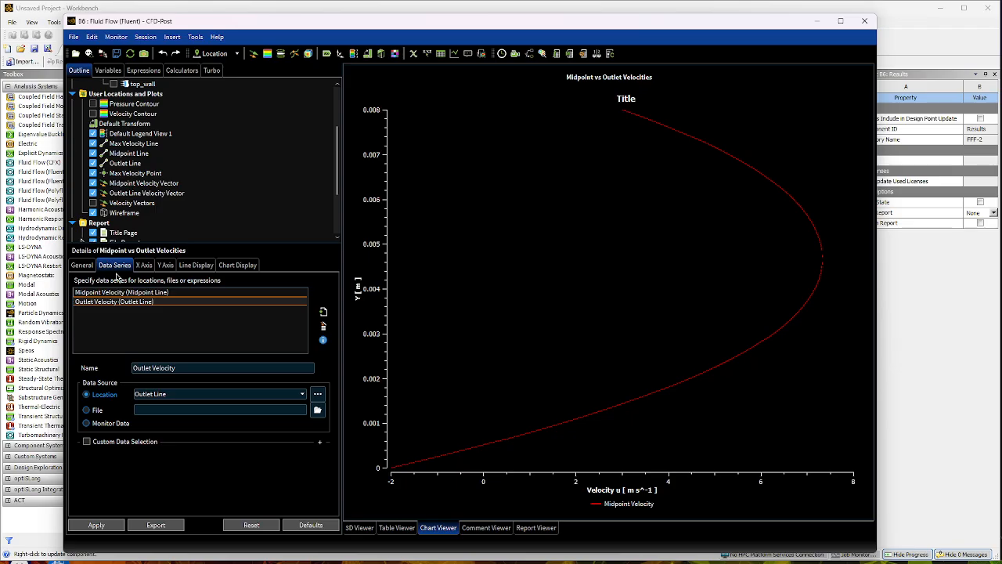
click(90, 525)
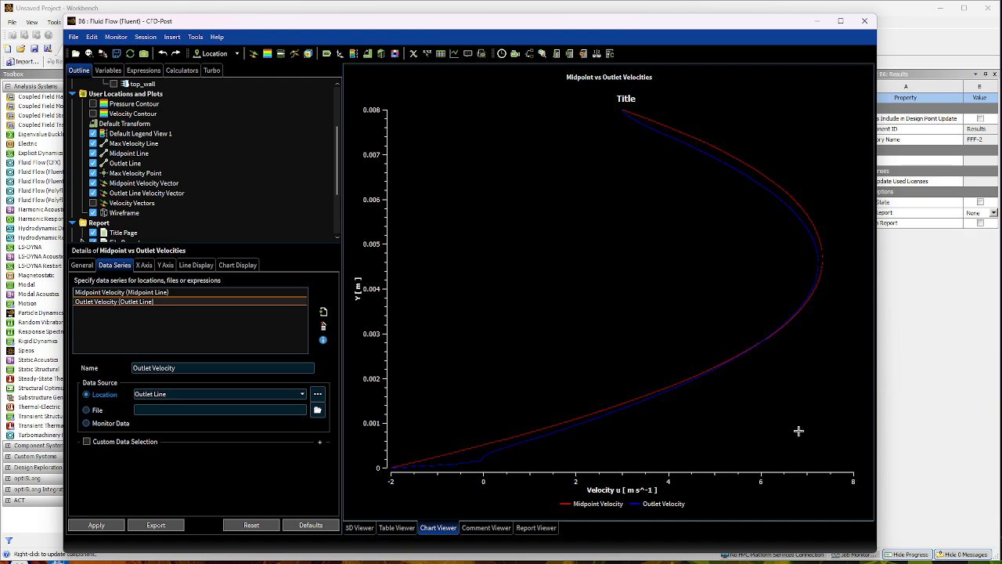
- Review the maximum velocity and height table, return to the 3D view and hide the Max Velocity Line
click(396, 527)
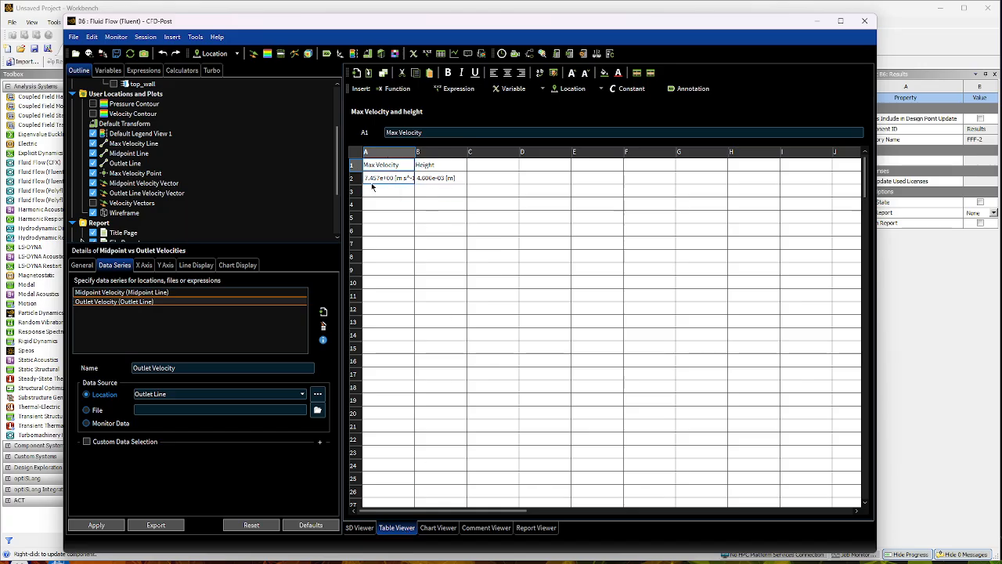
click(369, 529)
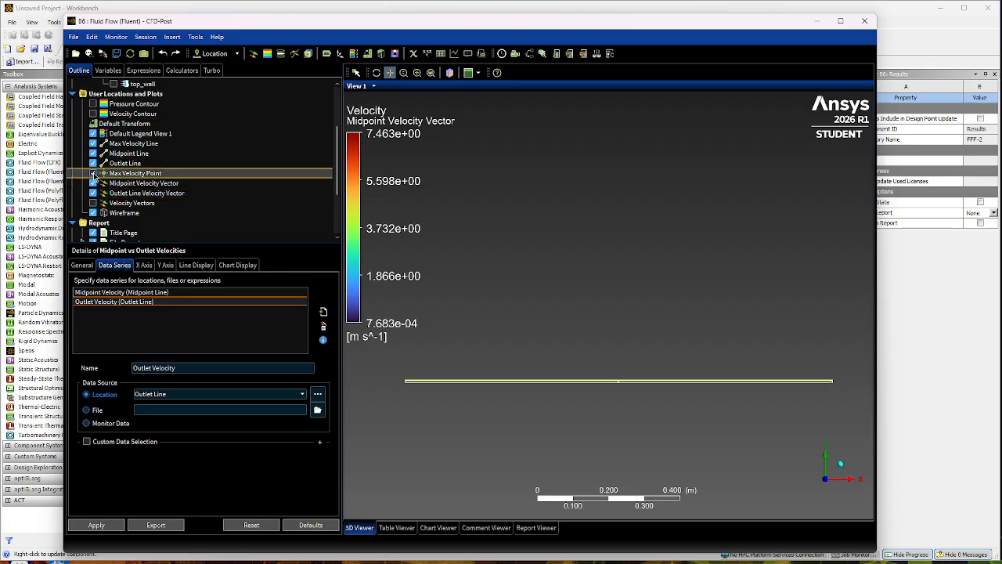
click(94, 143)
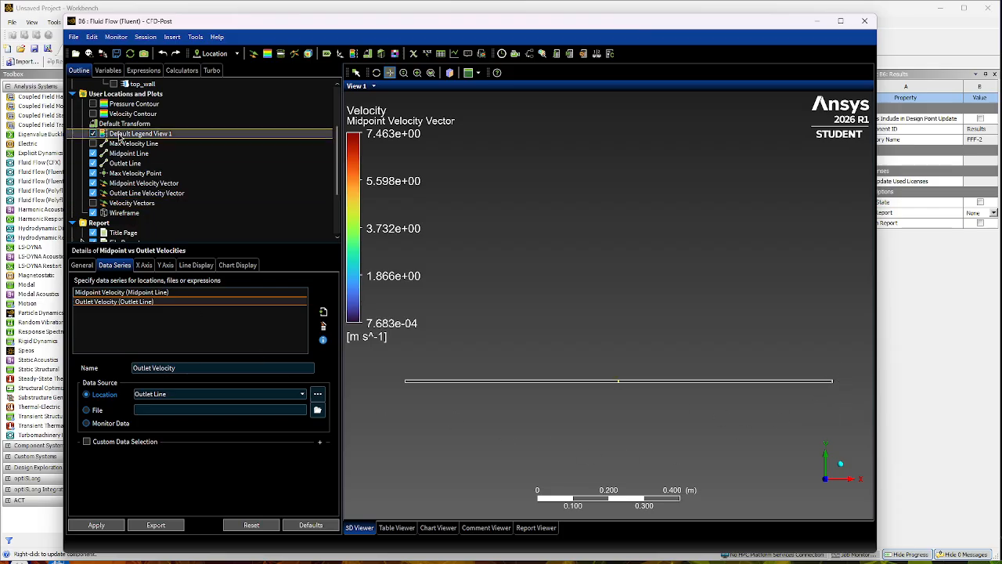
- Preview the Pressure Contour and the Velocity Contour one after the other in the 3D view, hiding each again
click(94, 104)
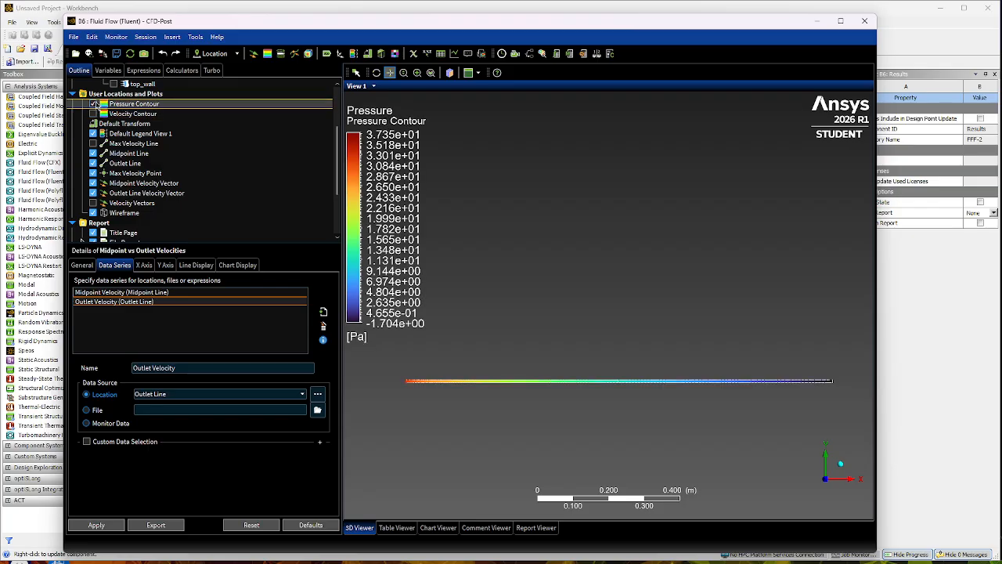
click(94, 105)
click(94, 113)
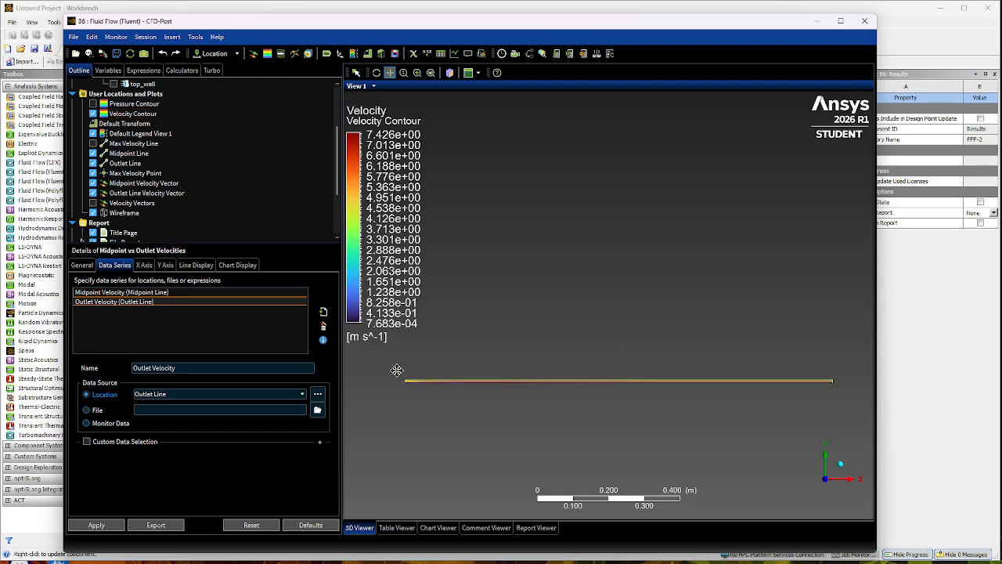
click(94, 114)
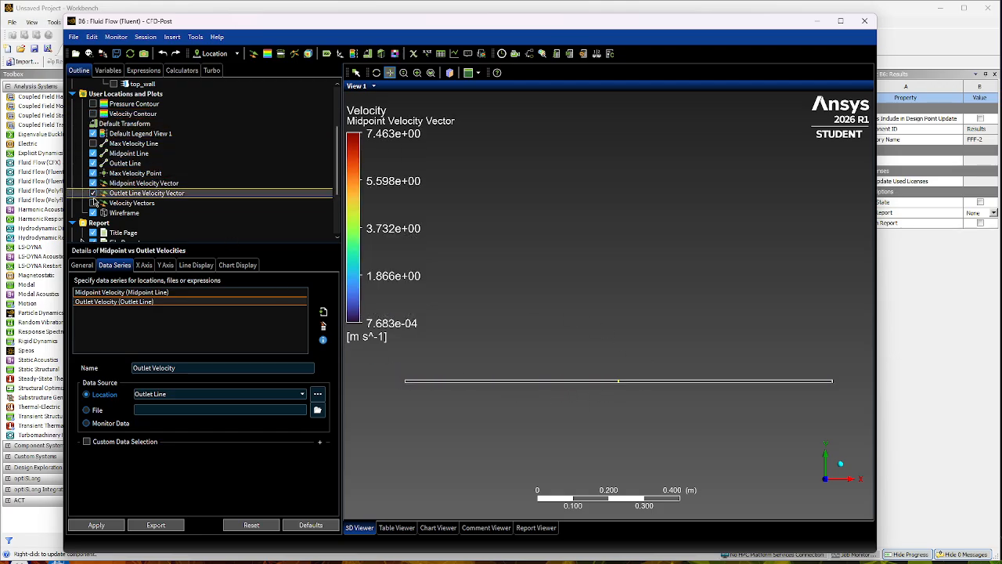
- Display the Velocity Vectors plot and examine the vectors up close at the channel's inlet end and along its walls
click(94, 202)
scroll(401, 390, down, 1)
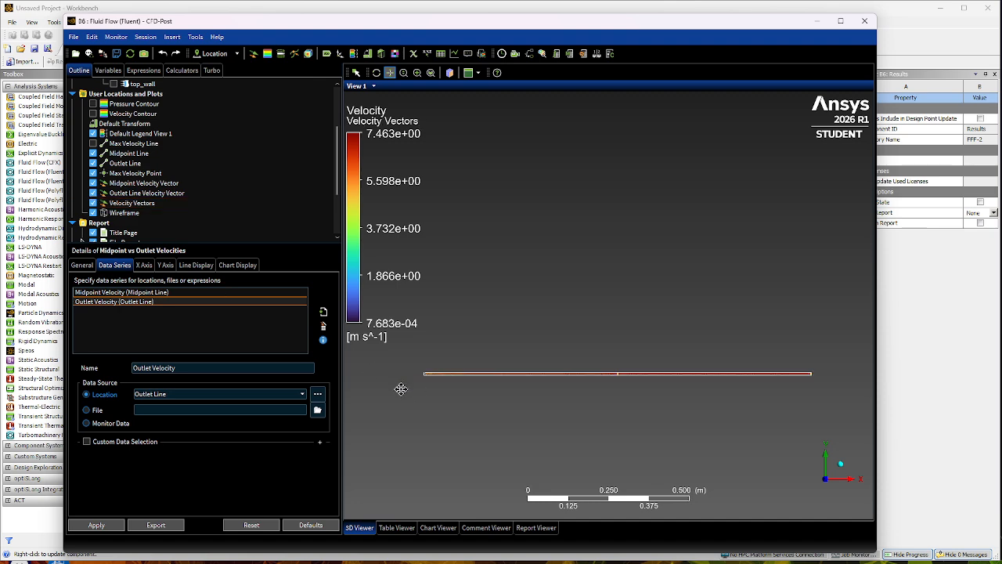
scroll(401, 389, up, 1)
click(417, 72)
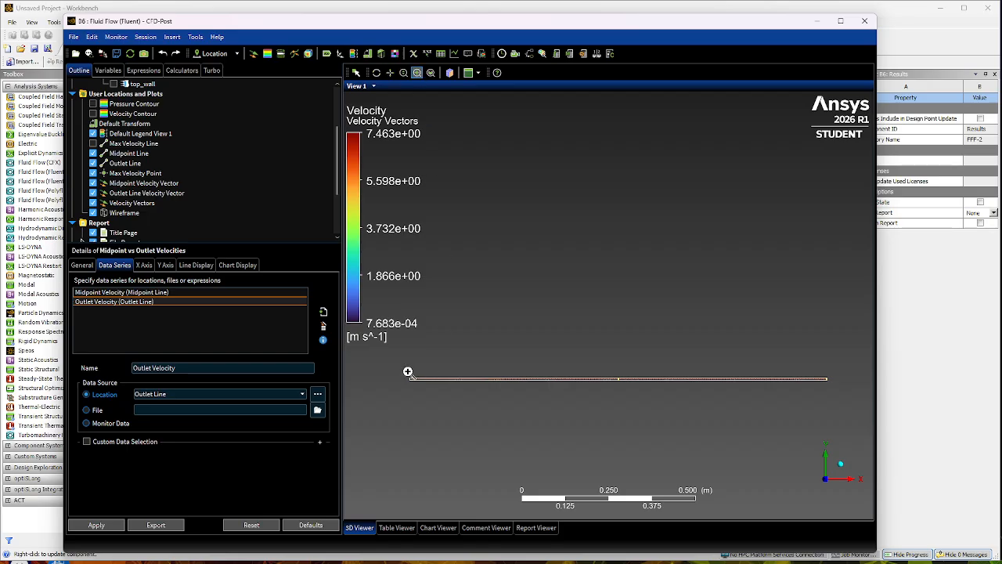
drag(403, 369, 570, 423)
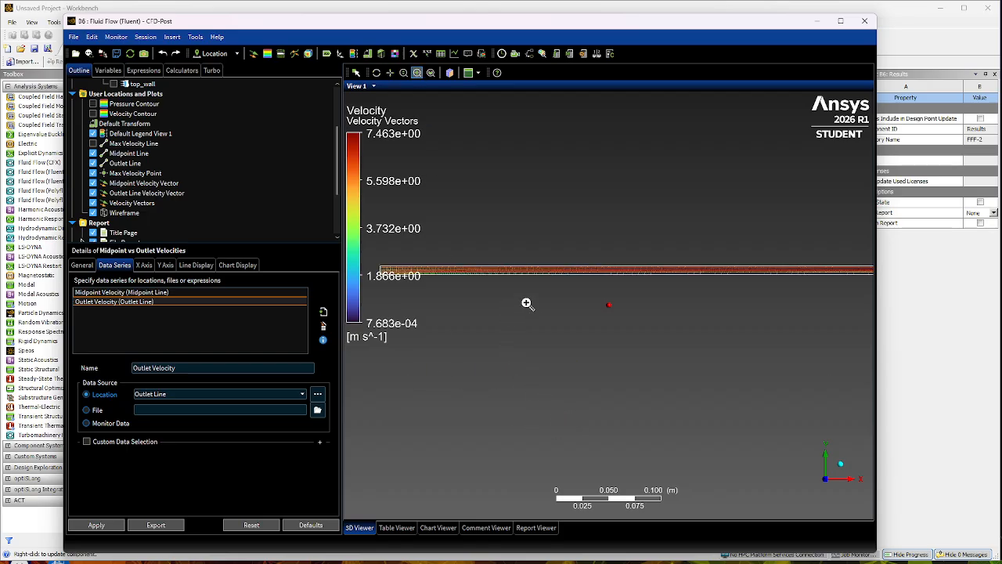
click(390, 72)
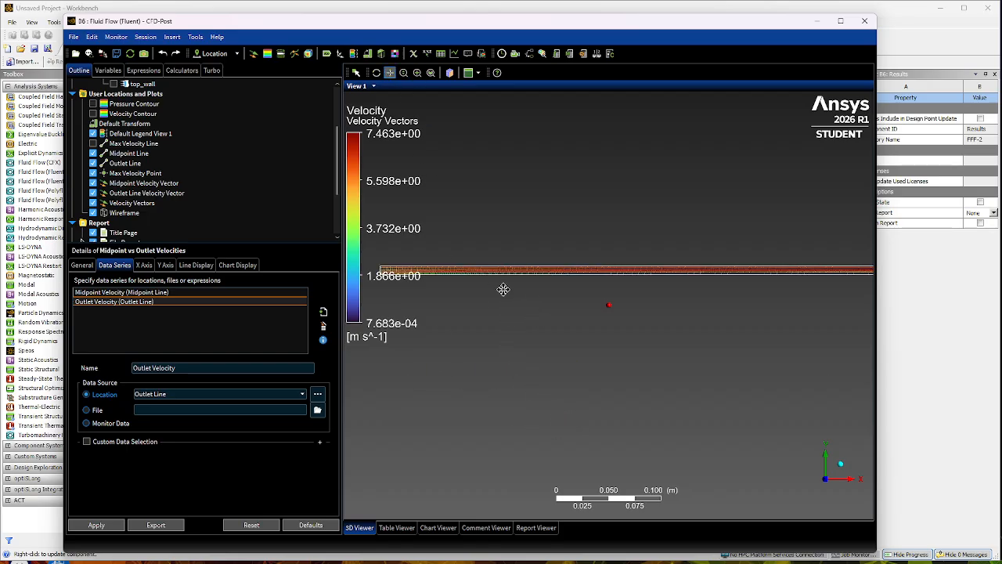
drag(498, 308, 600, 381)
scroll(513, 340, down, 2)
scroll(511, 344, up, 5)
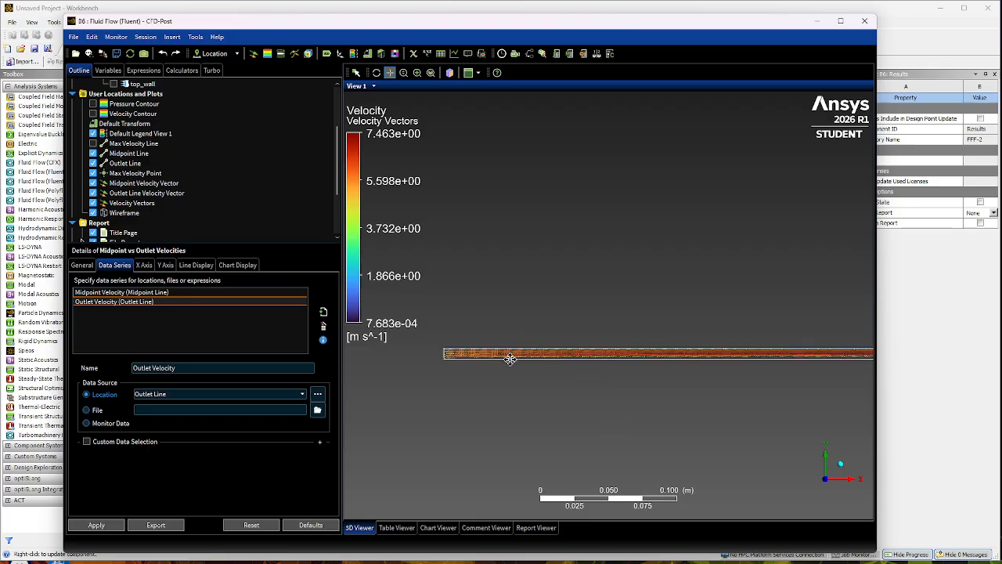
scroll(448, 376, up, 5)
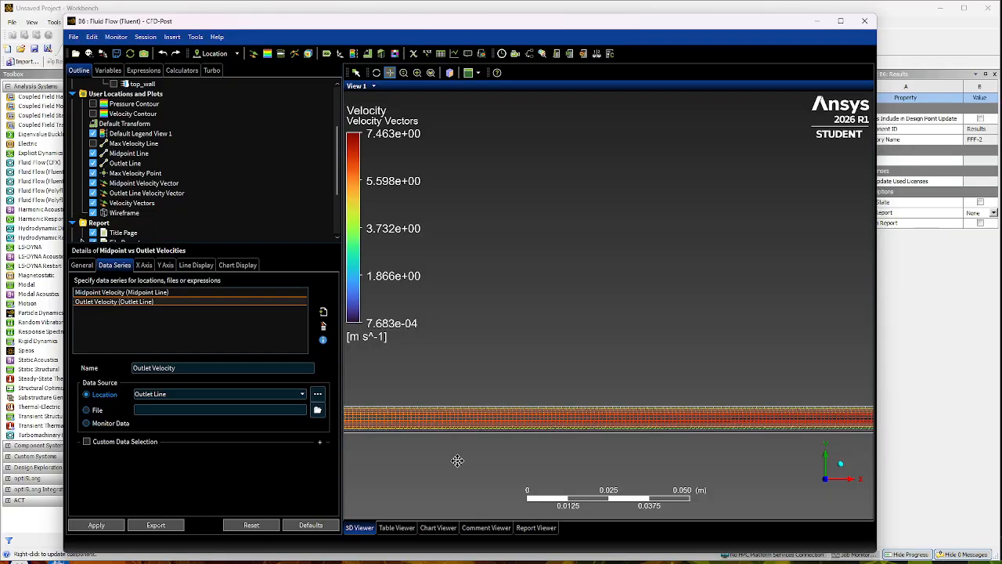
drag(457, 460, 714, 378)
scroll(527, 381, up, 3)
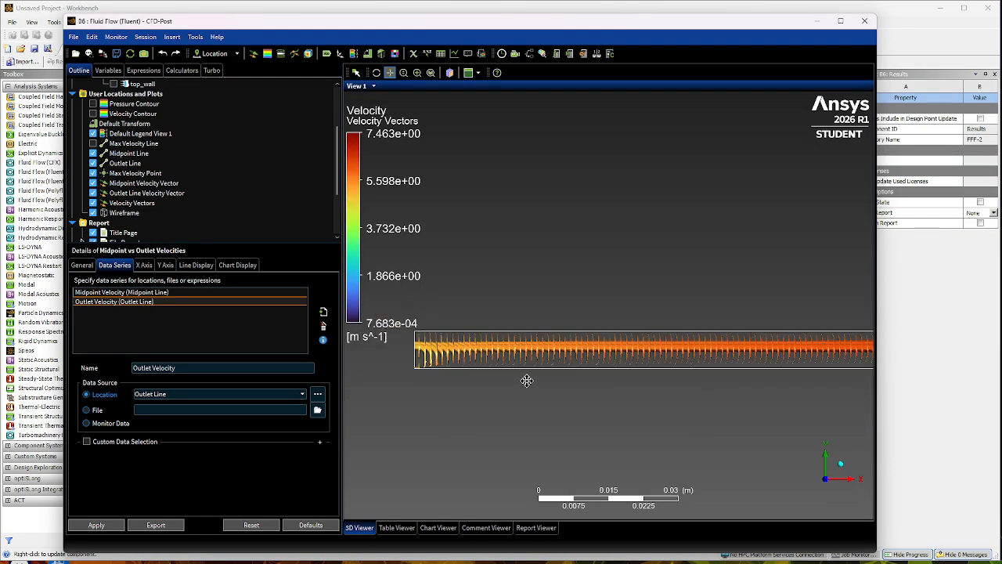
scroll(527, 381, up, 5)
drag(461, 444, 607, 381)
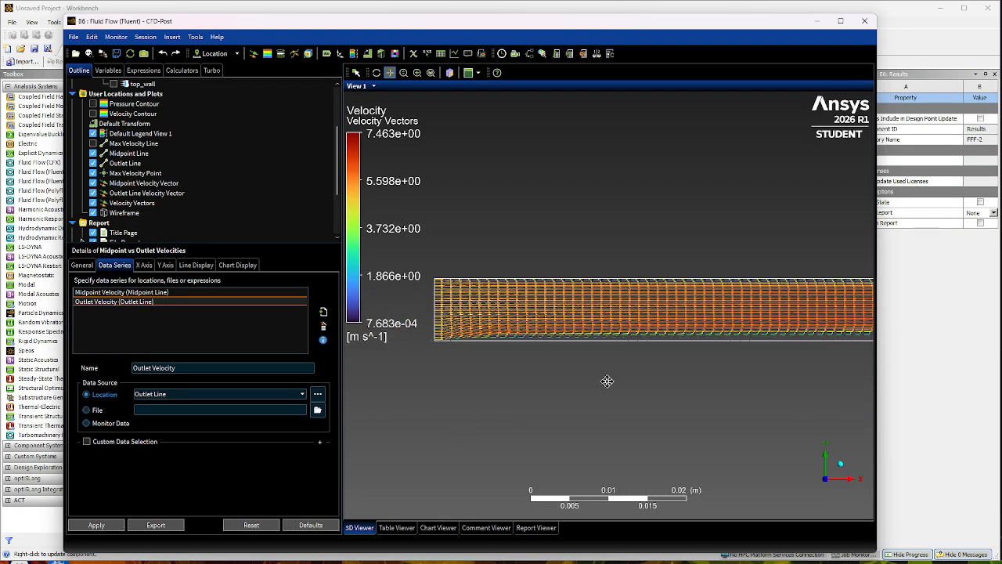
scroll(591, 392, up, 5)
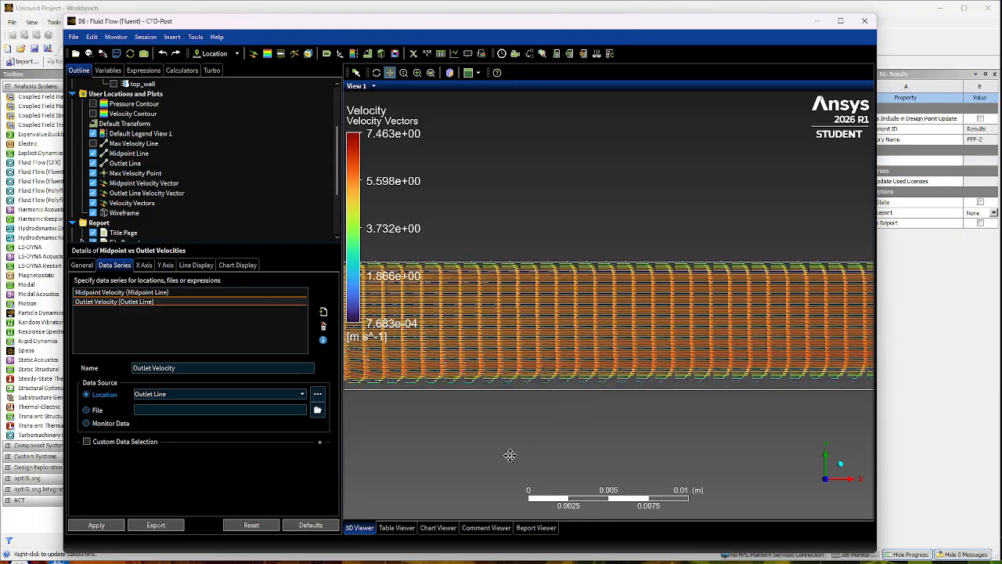
drag(510, 455, 682, 404)
scroll(693, 393, down, 3)
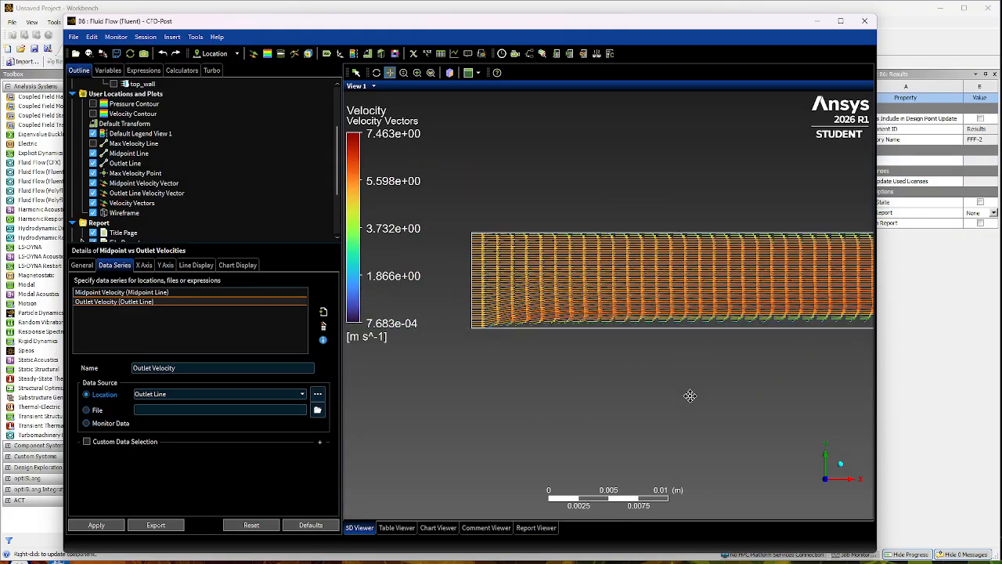
scroll(691, 398, down, 2)
drag(751, 385, 611, 399)
scroll(614, 395, down, 1)
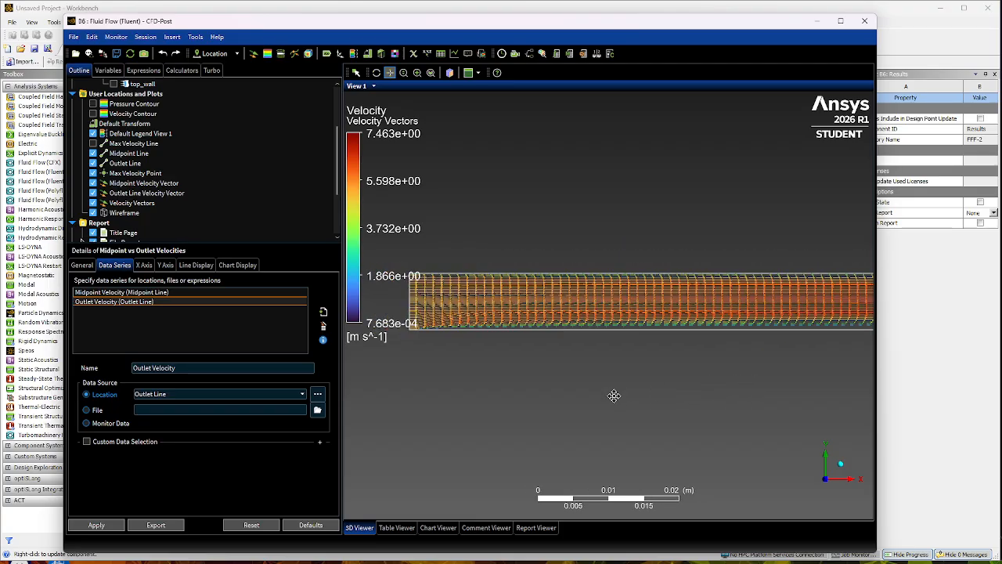
scroll(615, 395, down, 2)
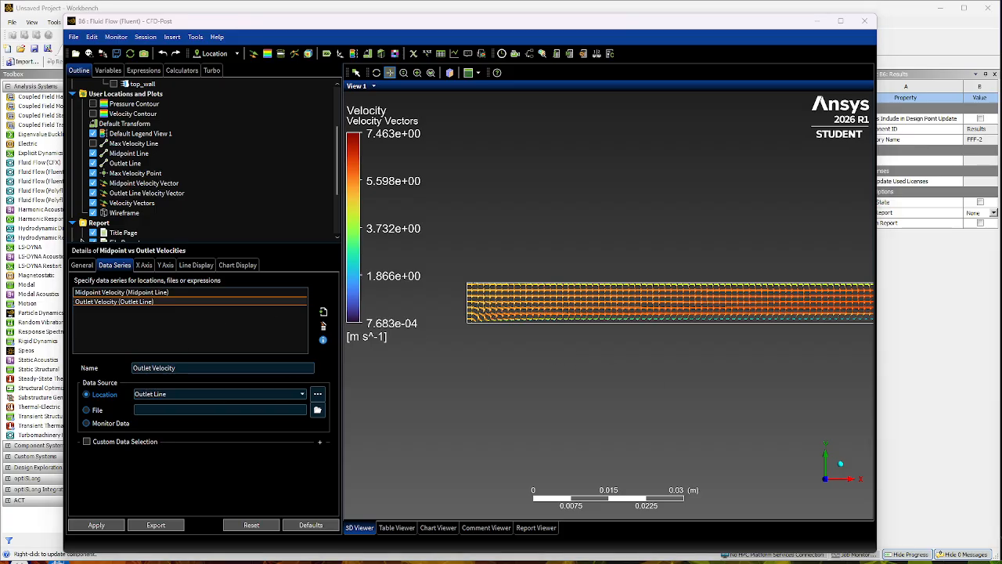
- Switch to the browser and read item e of the Project 2 assignment about determining the pressure gradient
drag(1001, 35, 513, 34)
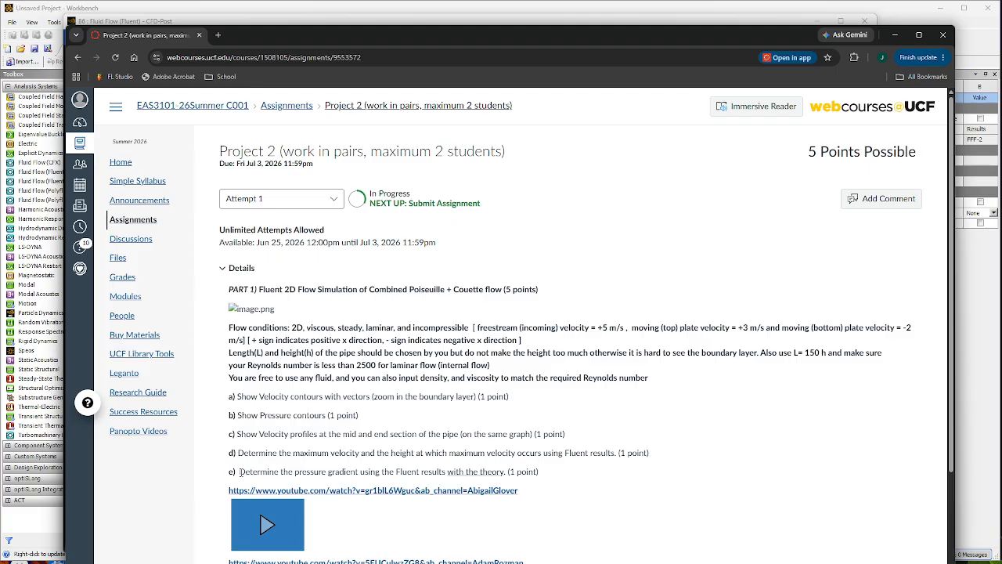
drag(238, 472, 621, 478)
drag(545, 36, 1001, 78)
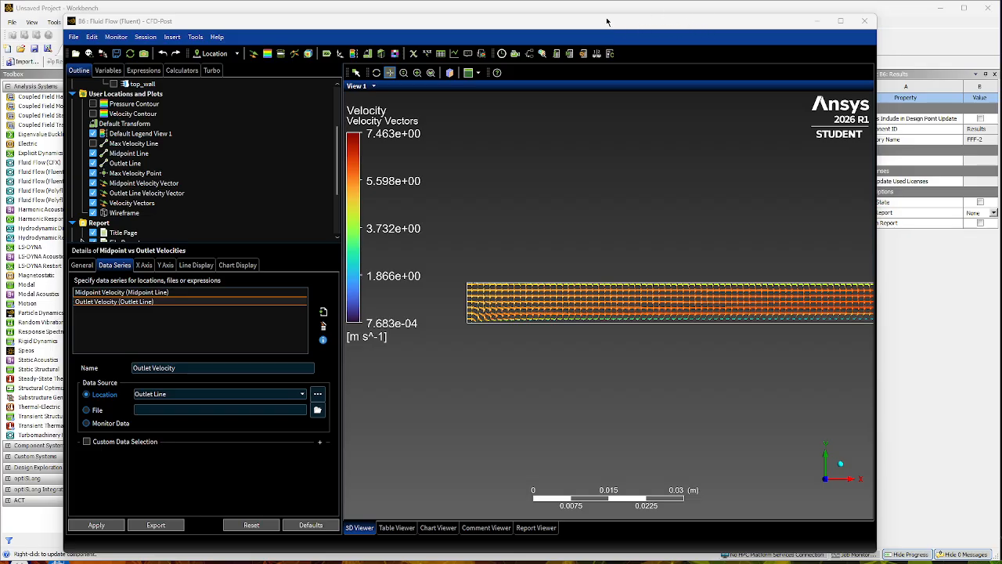
- Minimize CFD-Post and open the Setup of system B from the Workbench project schematic in Fluent
mouse_move(607, 21)
mouse_down()
mouse_move(639, 60)
mouse_move(642, 81)
mouse_move(610, 61)
mouse_move(632, 78)
mouse_move(614, 22)
mouse_up()
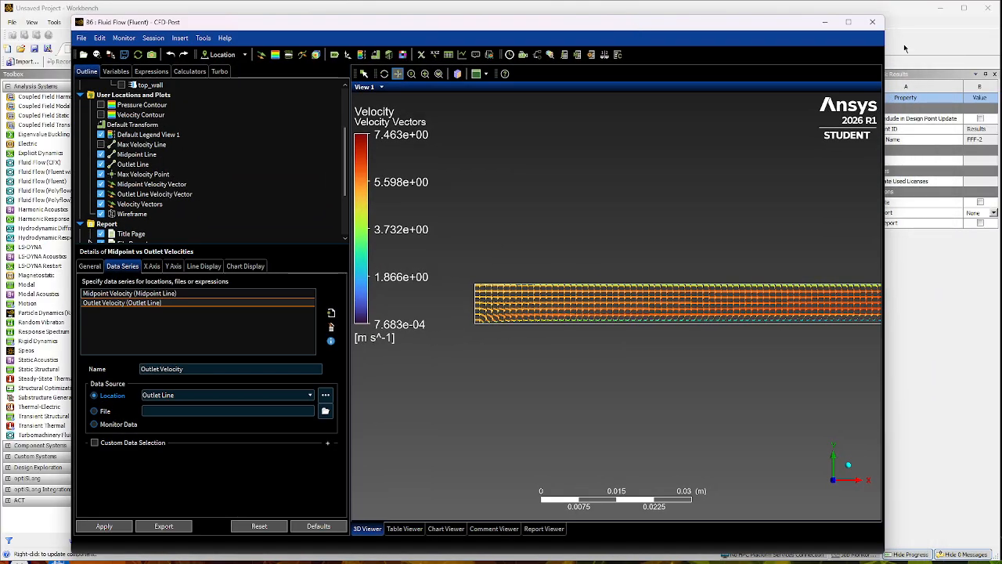
click(824, 22)
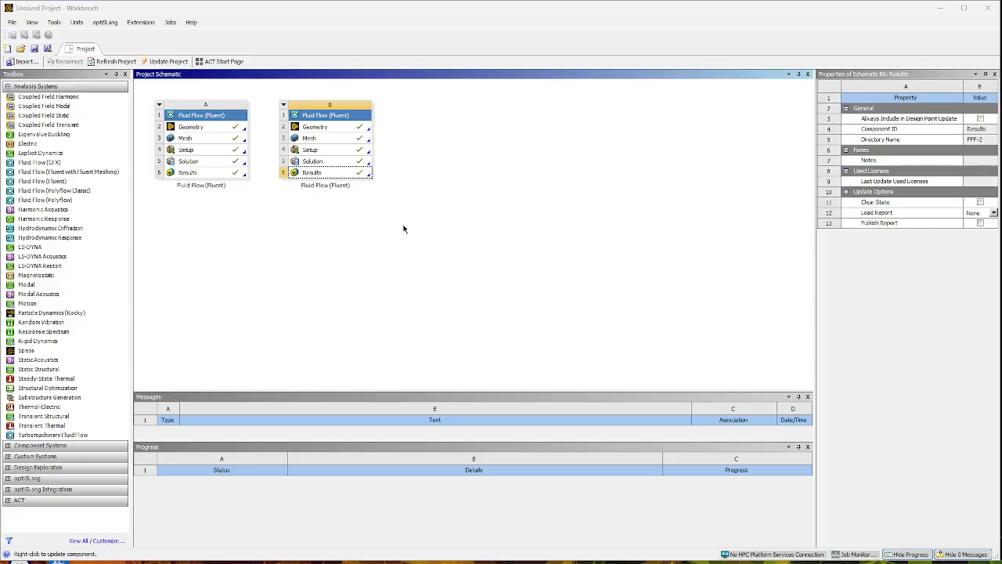
right_click(321, 154)
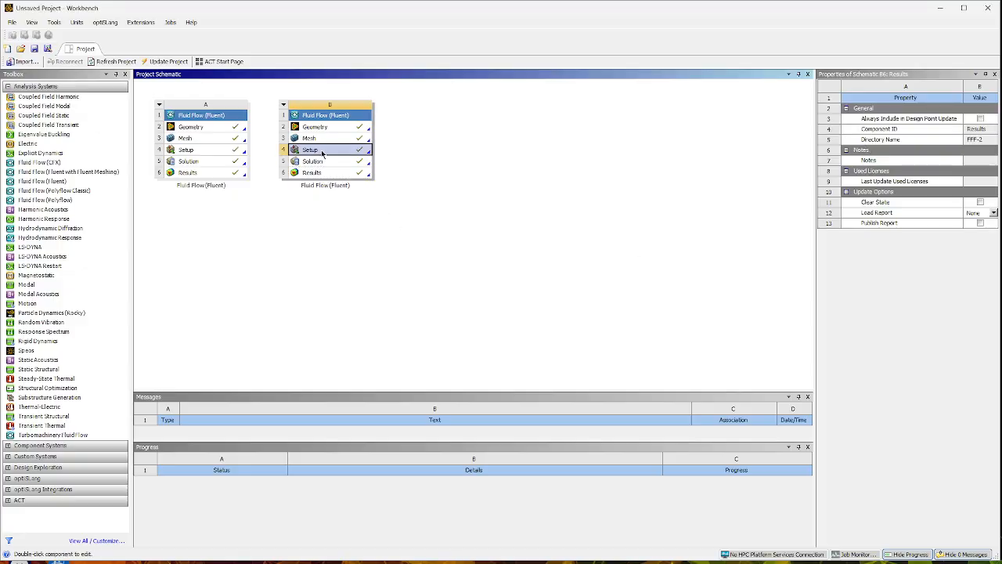
click(343, 158)
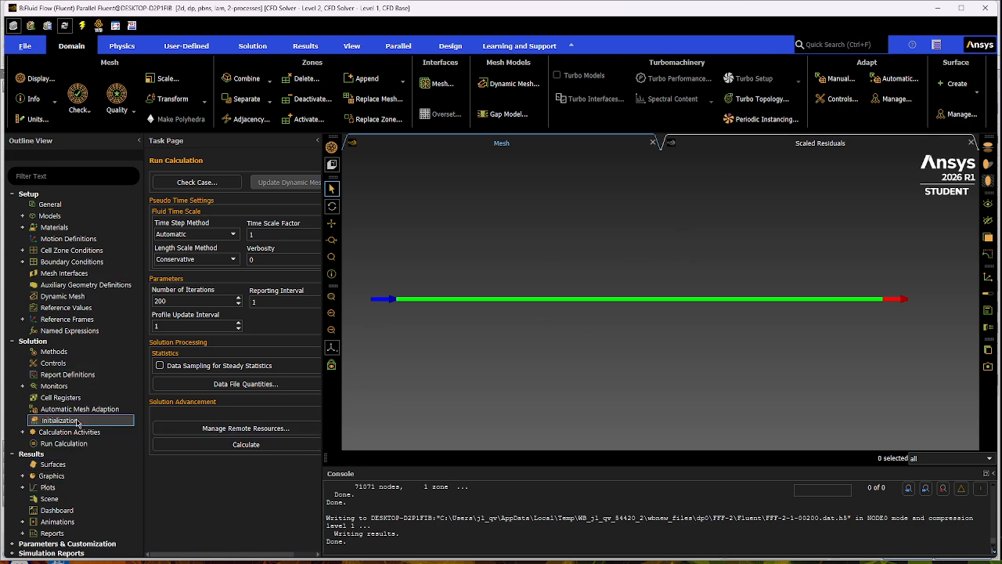
- Start a new line surface under Results and name it midpoint-line
right_click(75, 466)
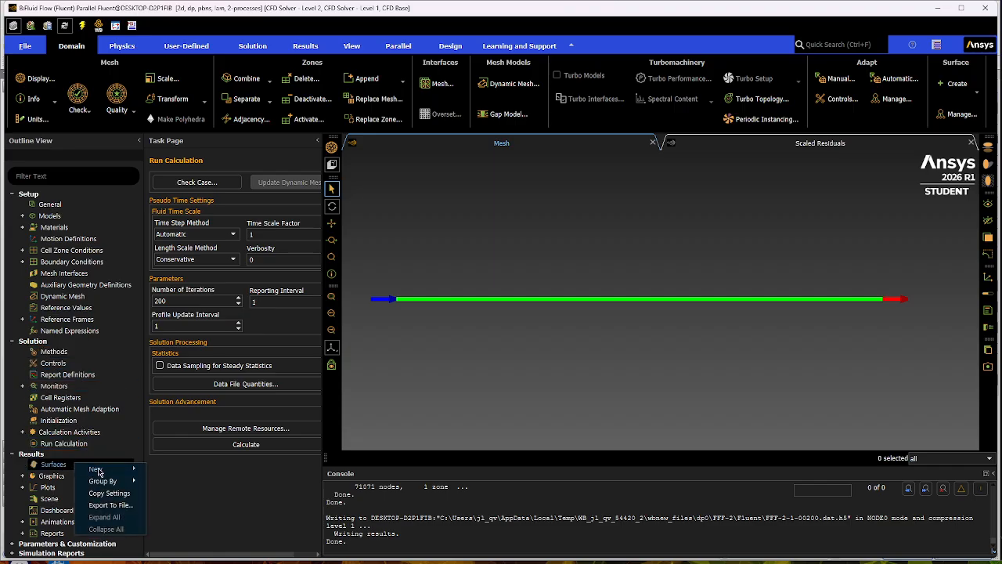
mouse_move(105, 471)
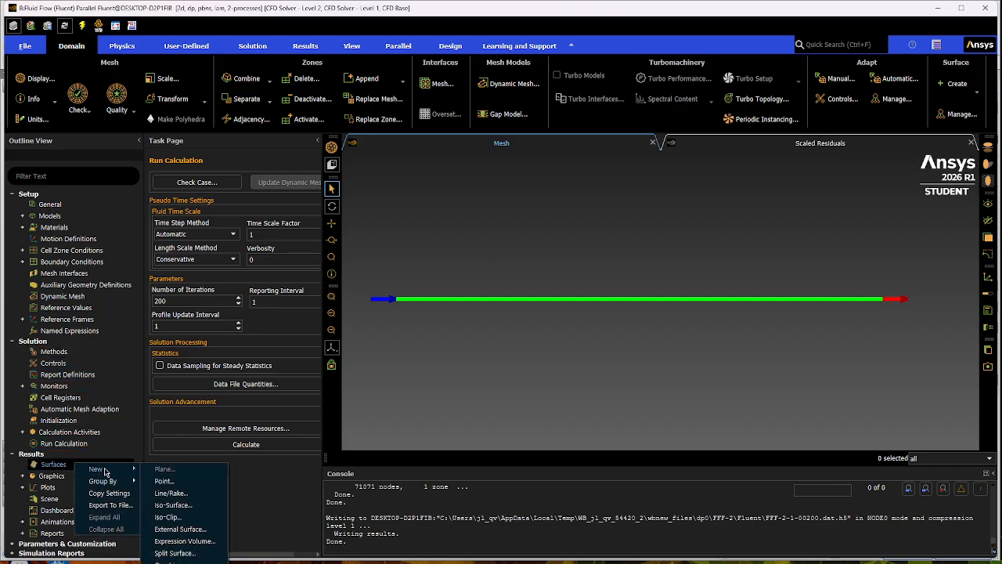
click(169, 493)
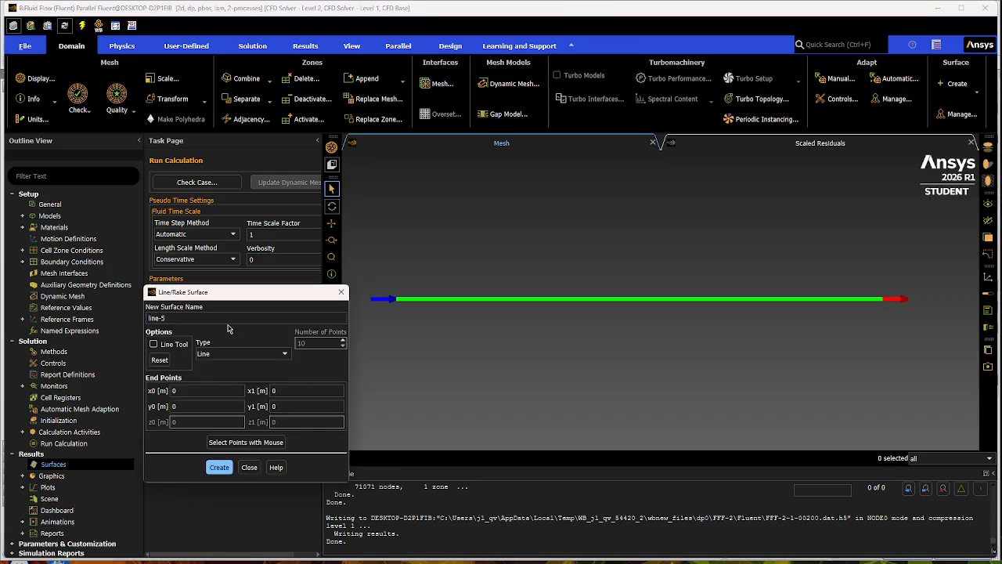
triple_click(228, 316)
text(midpoint-)
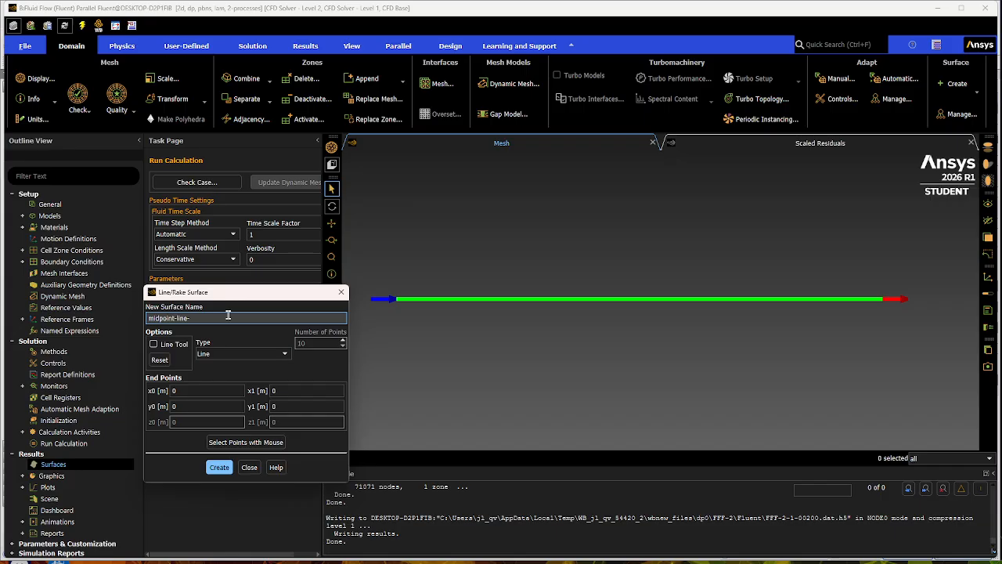
click(229, 471)
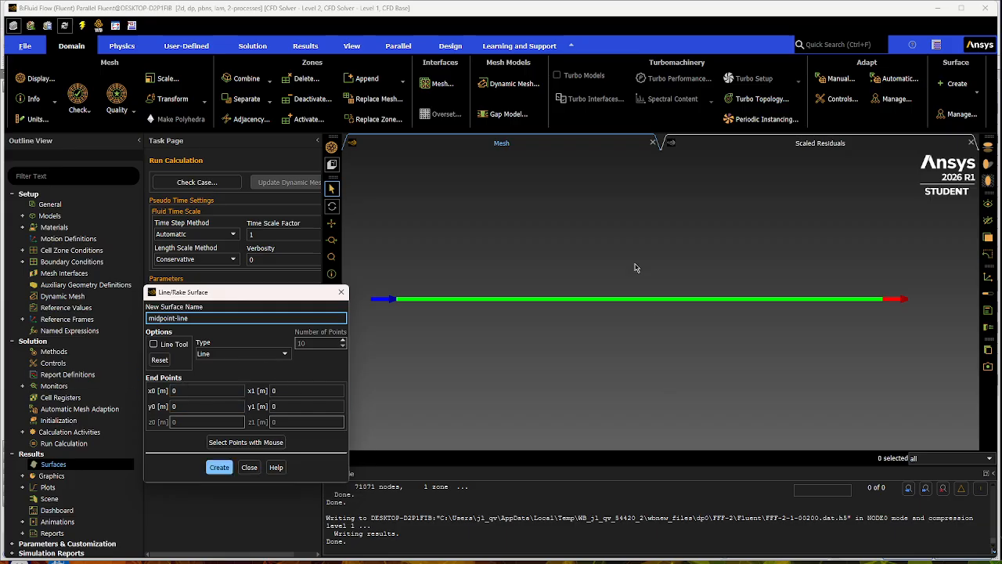
- Create the midpoint-line surface with end points x0 0.6, y0 0 and x1 0.6, y1 0.008 m
click(208, 390)
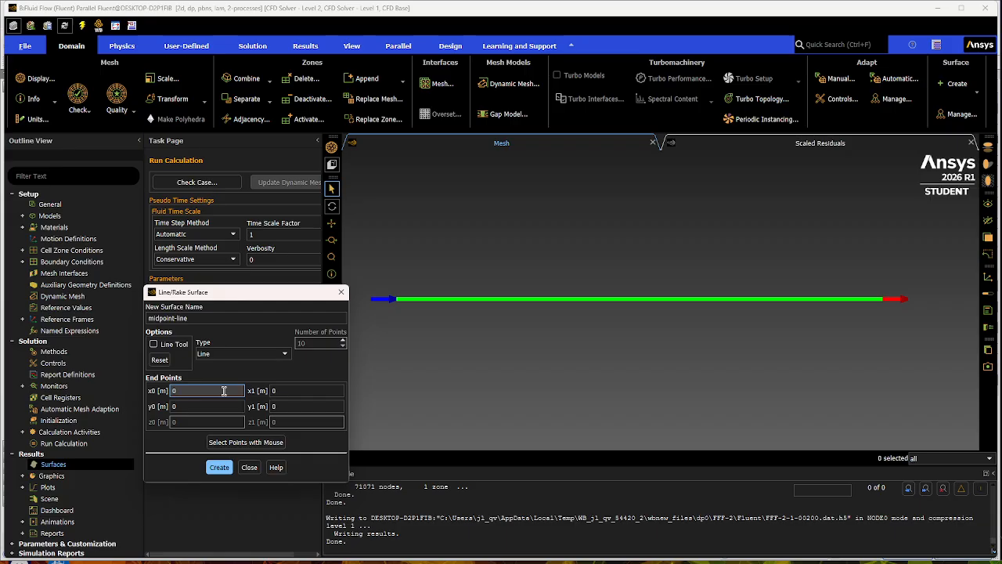
key(BackSpace)
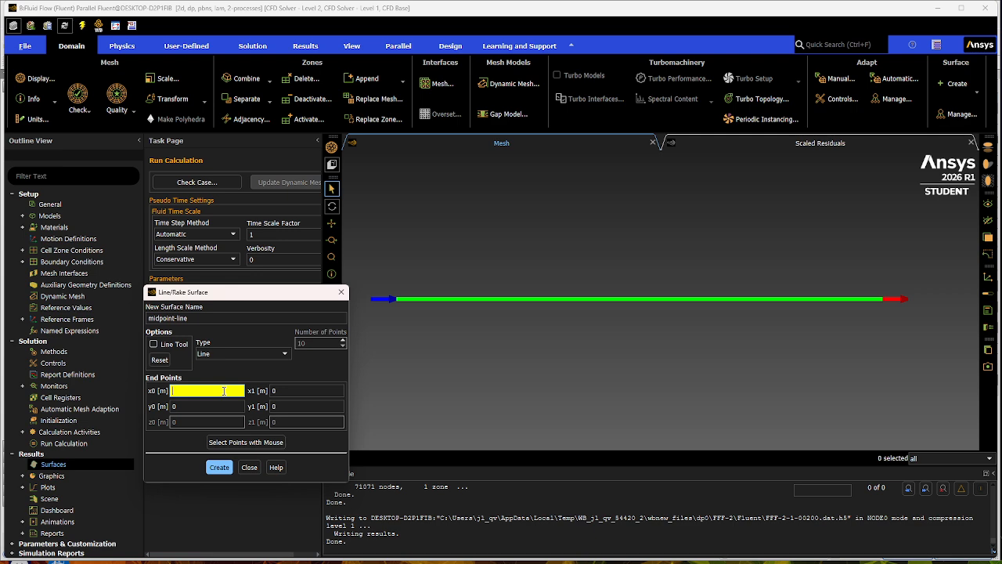
text(0.6)
click(288, 390)
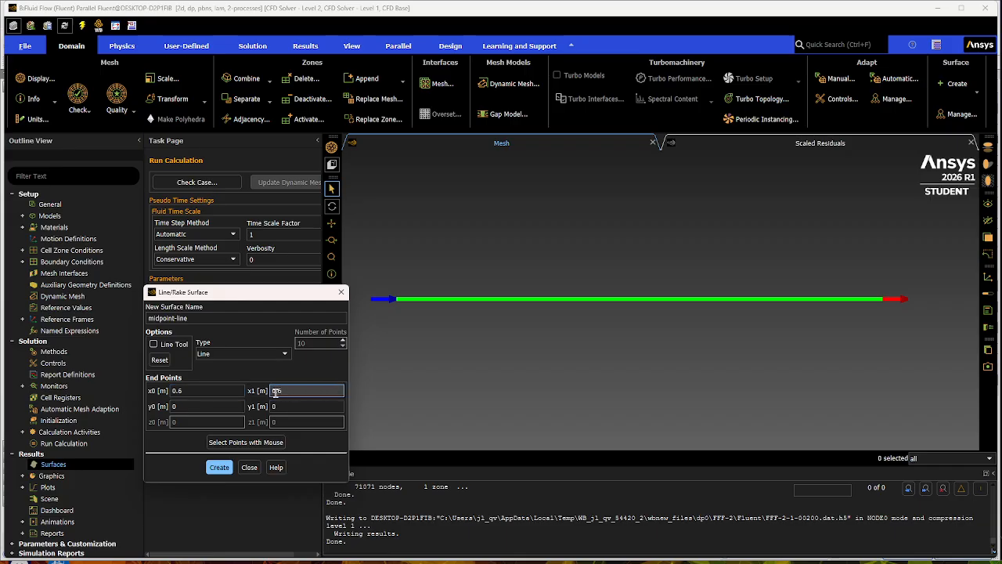
click(205, 410)
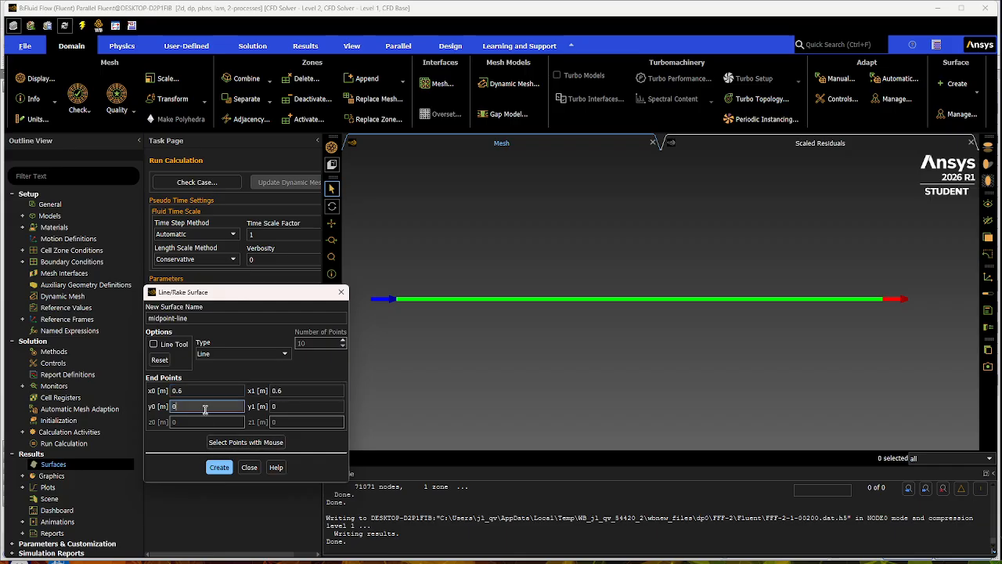
click(301, 405)
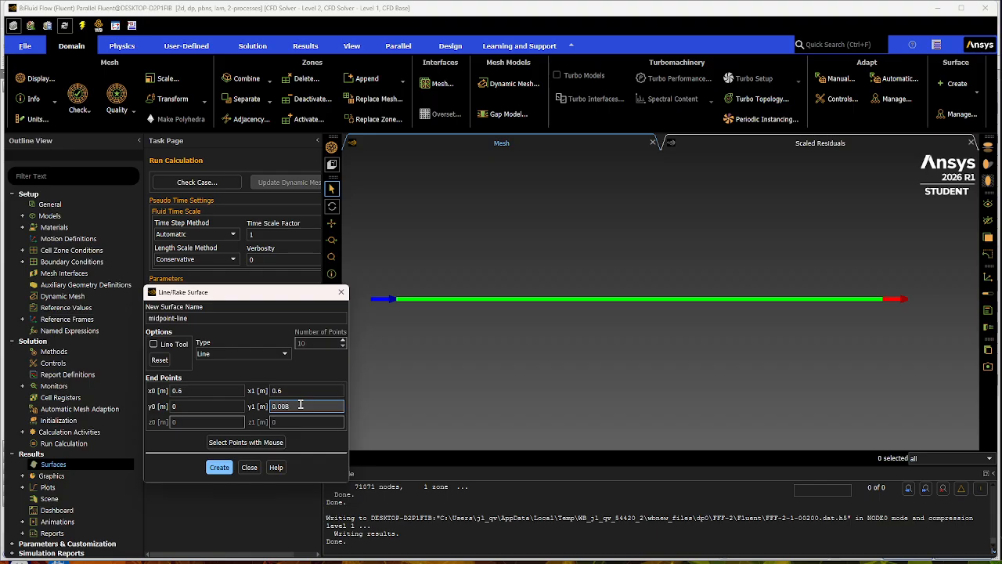
click(226, 469)
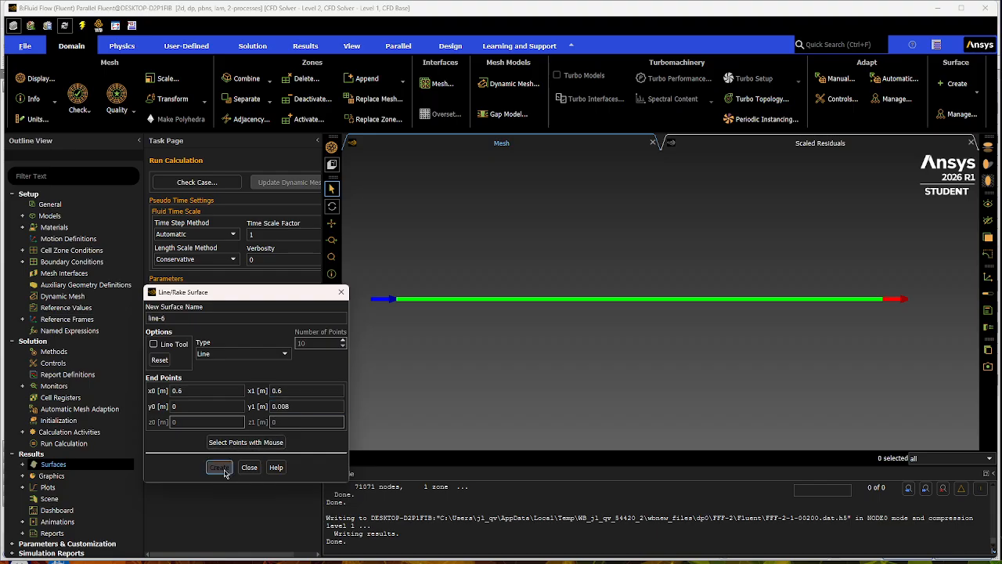
click(249, 468)
- Create a contour of Velocity Magnitude on the midpoint-line surface and display it
click(25, 479)
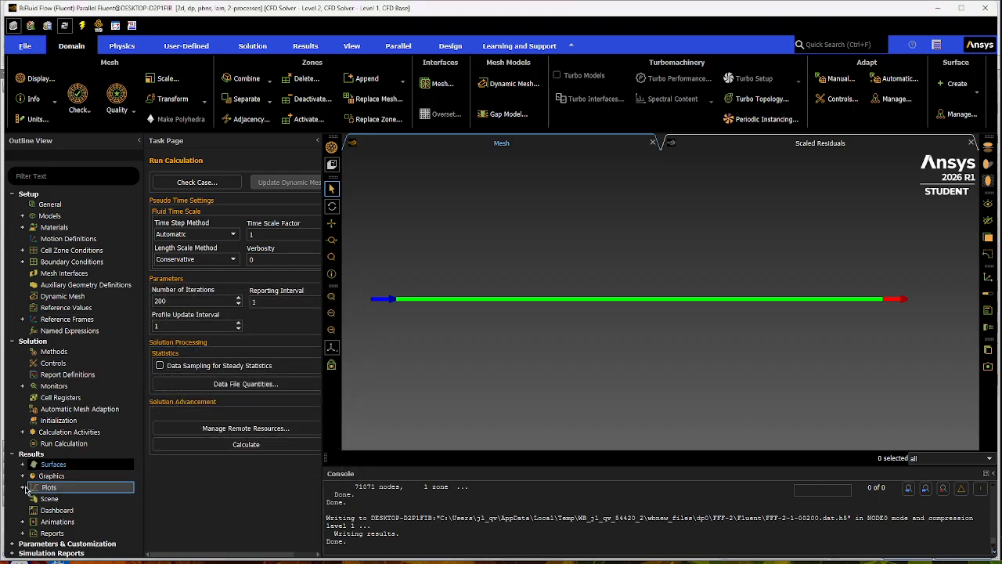
click(22, 476)
click(64, 500)
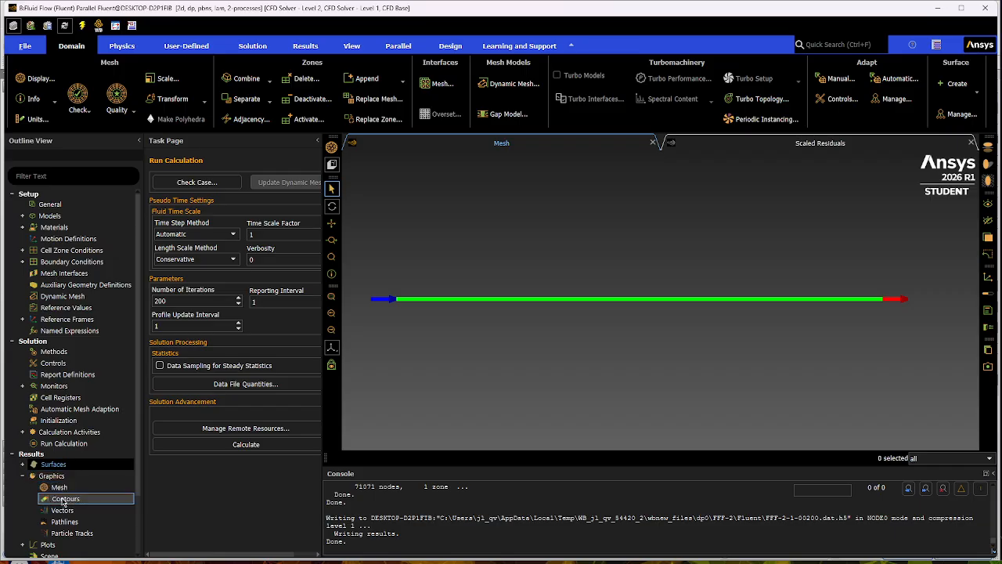
double_click(63, 499)
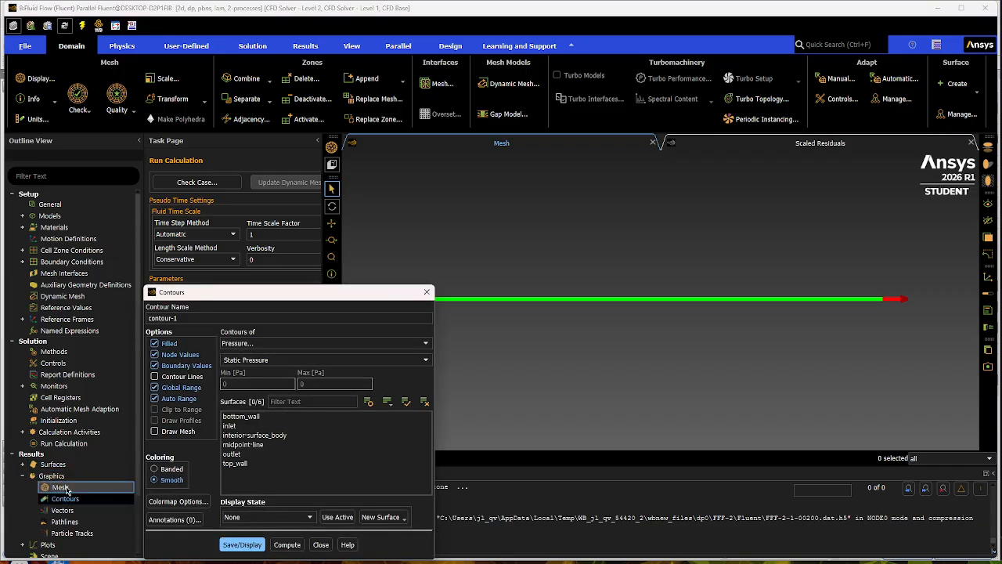
click(313, 343)
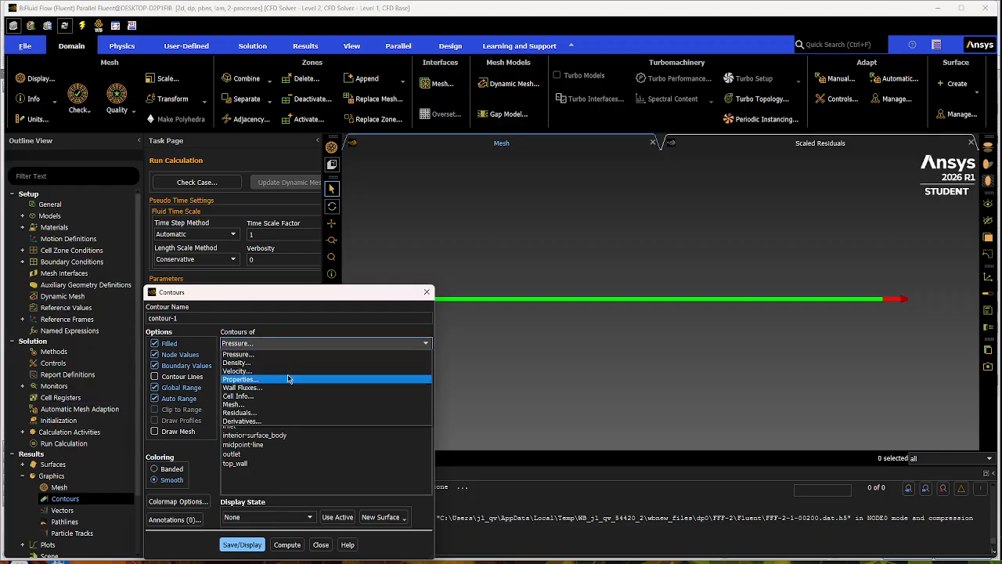
click(262, 371)
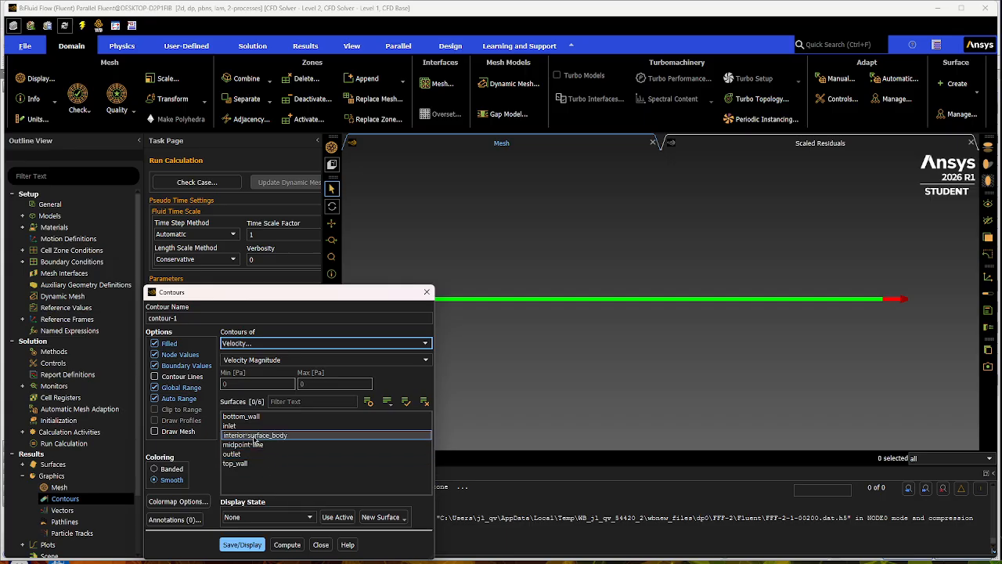
click(255, 445)
click(241, 544)
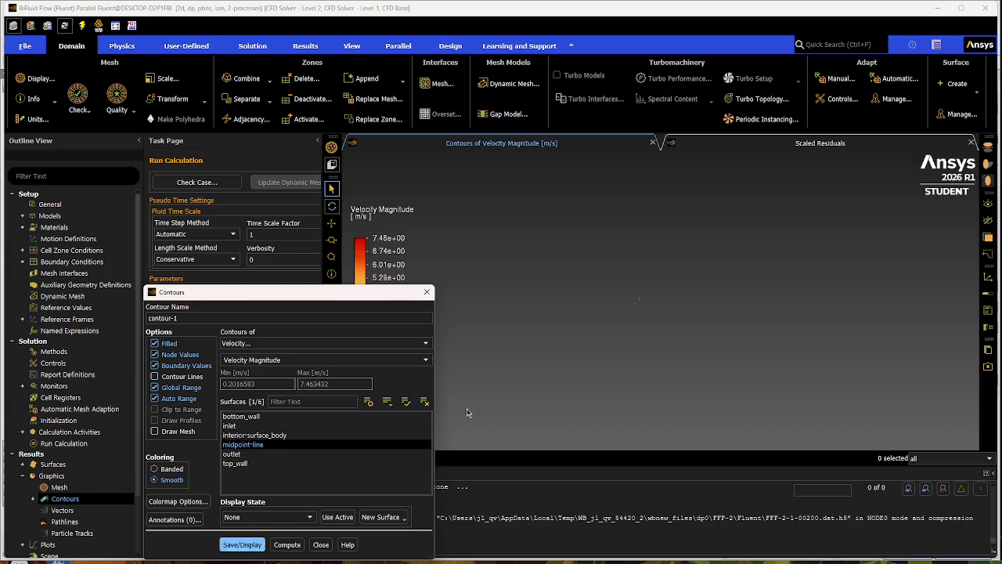
- Add bottom_wall, top_wall, inlet and outlet to the velocity contour's surfaces and redisplay it
click(241, 416)
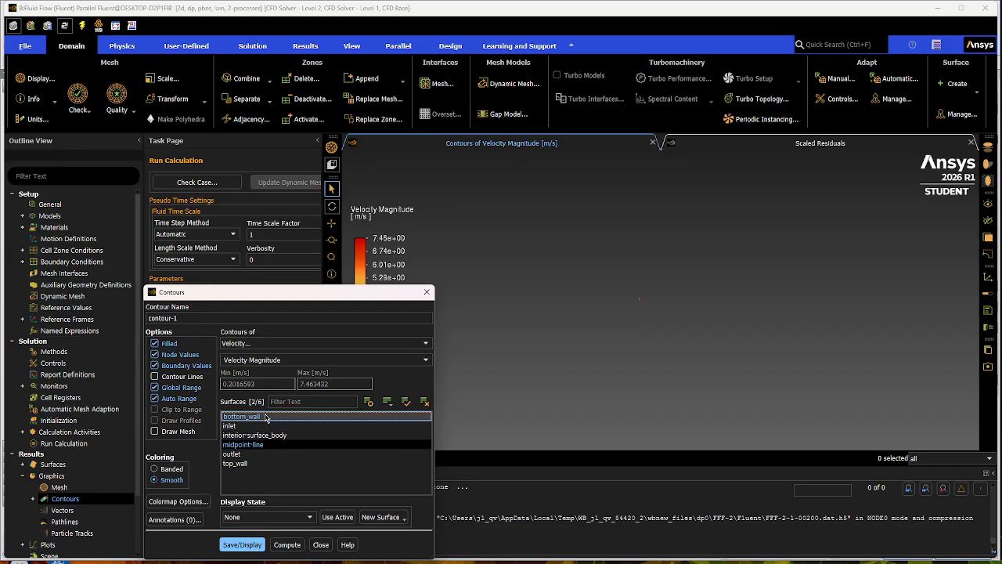
click(251, 463)
click(235, 425)
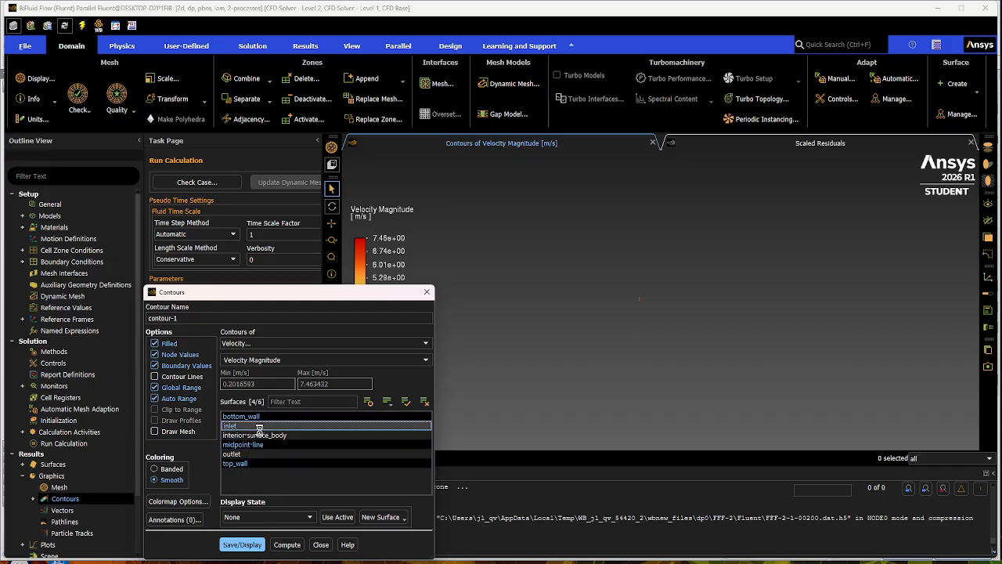
click(235, 454)
click(241, 544)
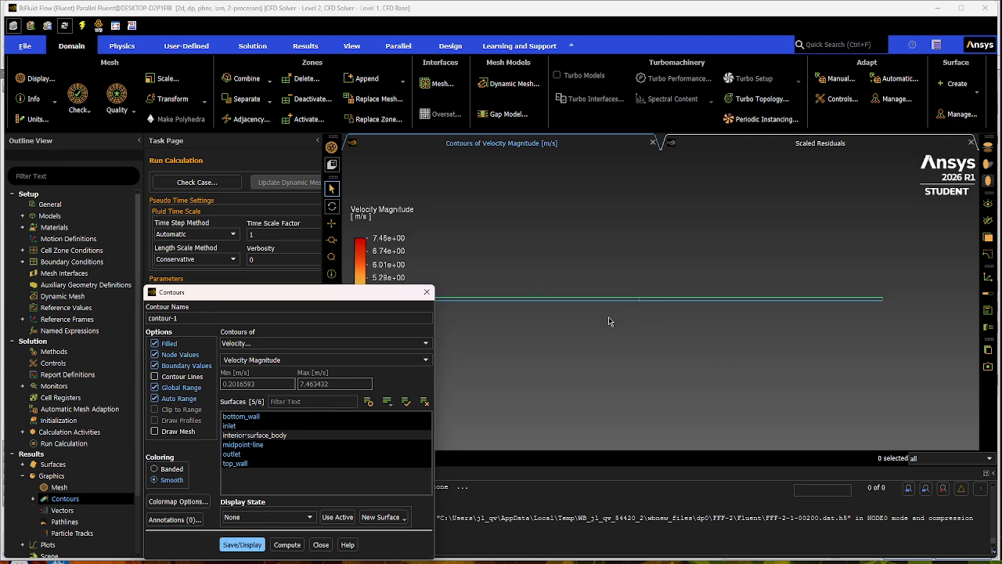
click(321, 544)
- Open the Surface Integrals report and set its report type to Area-Weighted Average
click(33, 499)
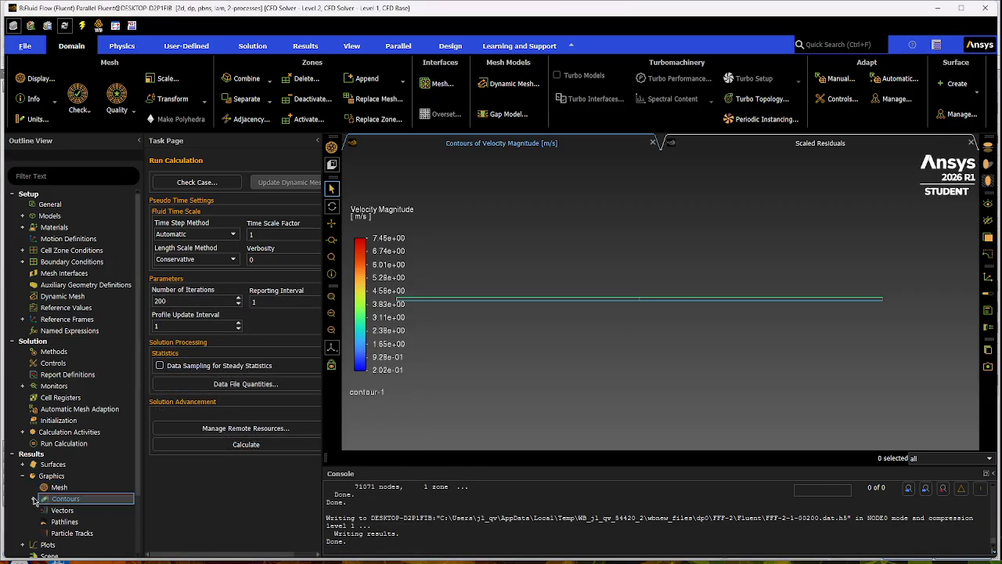
click(32, 498)
click(22, 475)
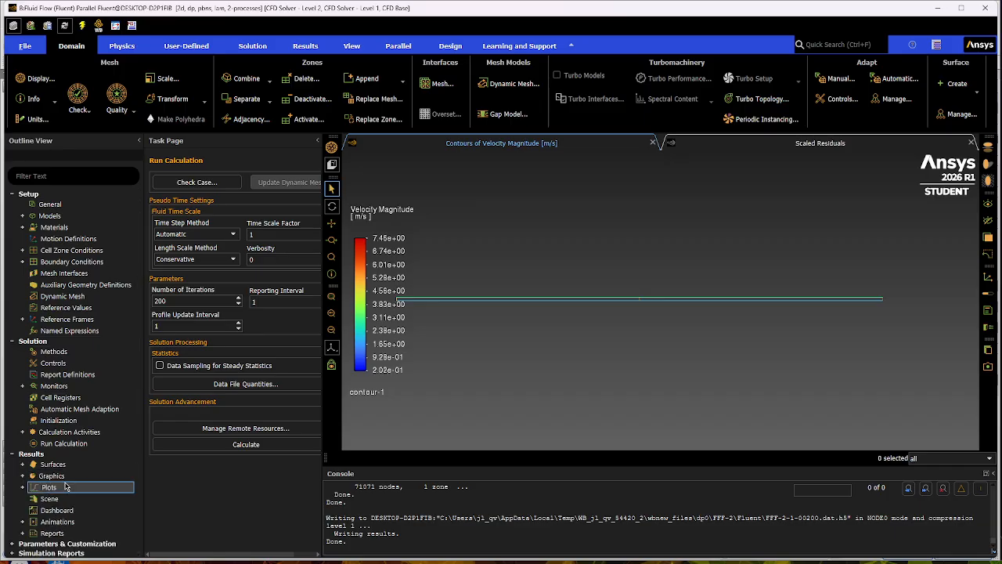
click(23, 533)
scroll(61, 517, down, 2)
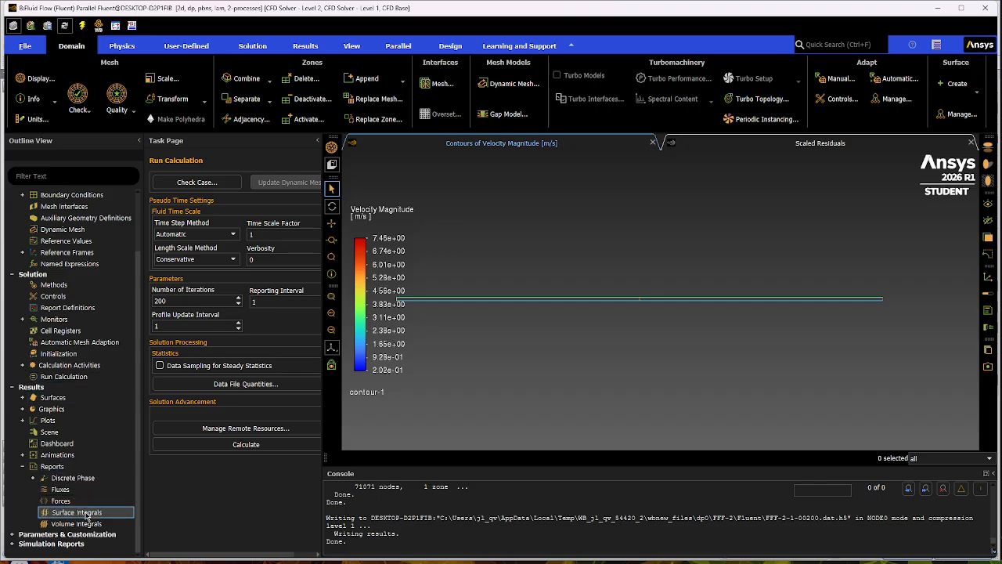
double_click(87, 513)
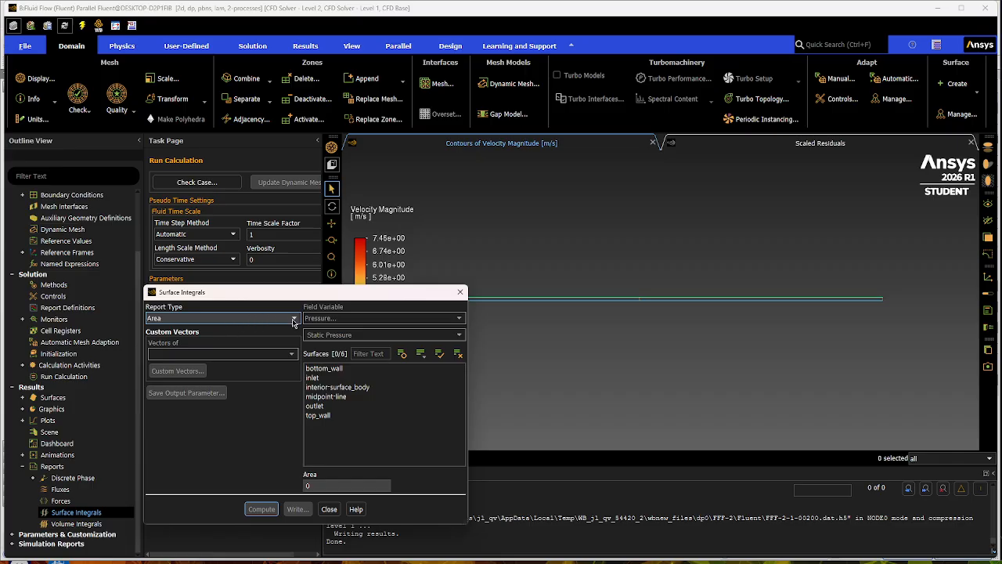
click(294, 319)
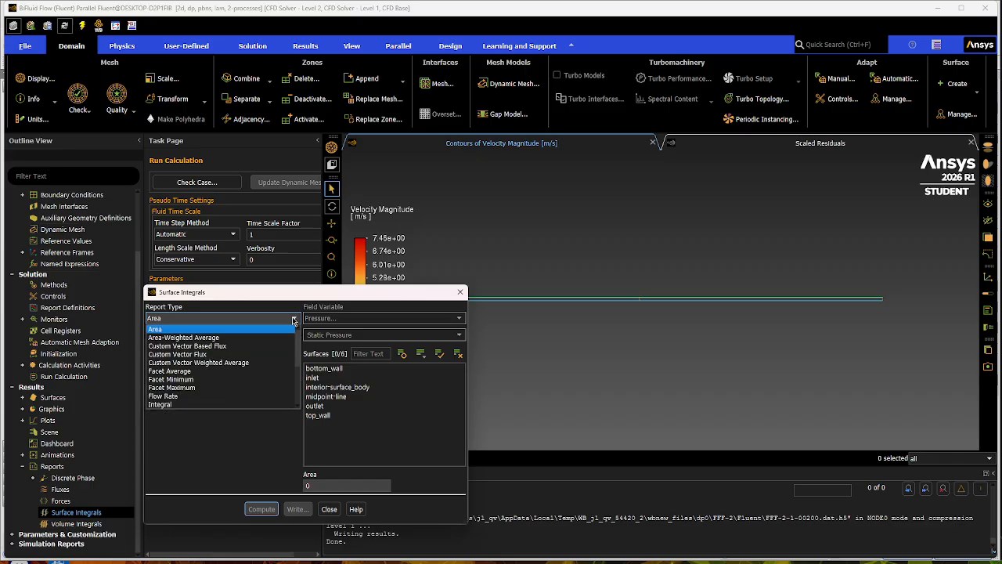
click(227, 338)
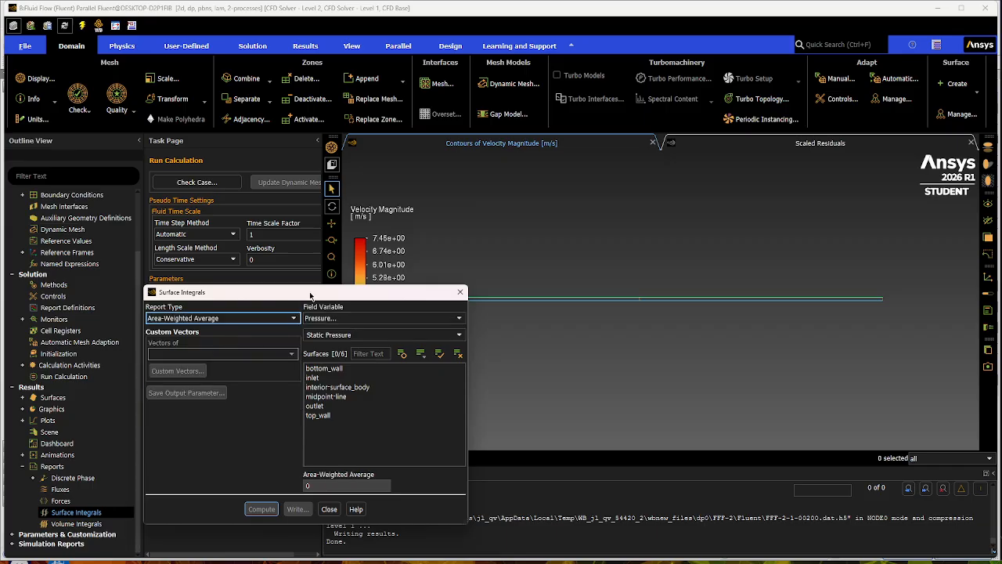
- Compute the area-weighted average static pressure on the midpoint-line and outlet surfaces
drag(310, 296, 277, 173)
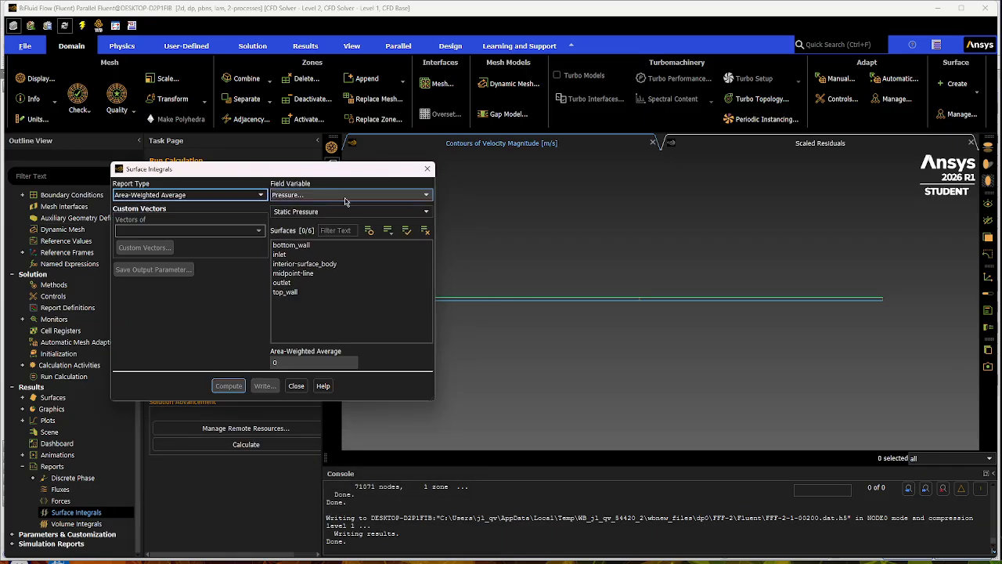
click(306, 274)
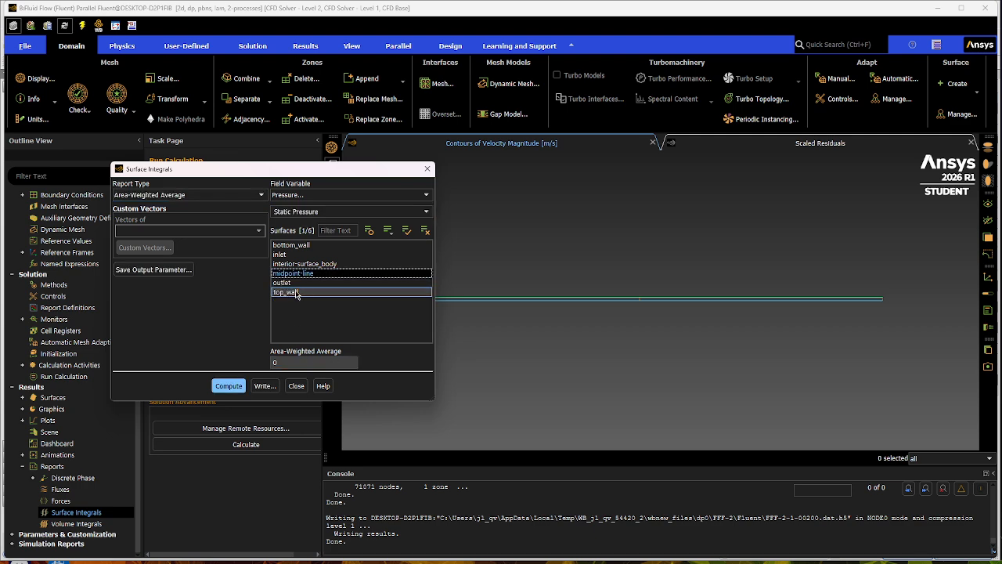
click(325, 282)
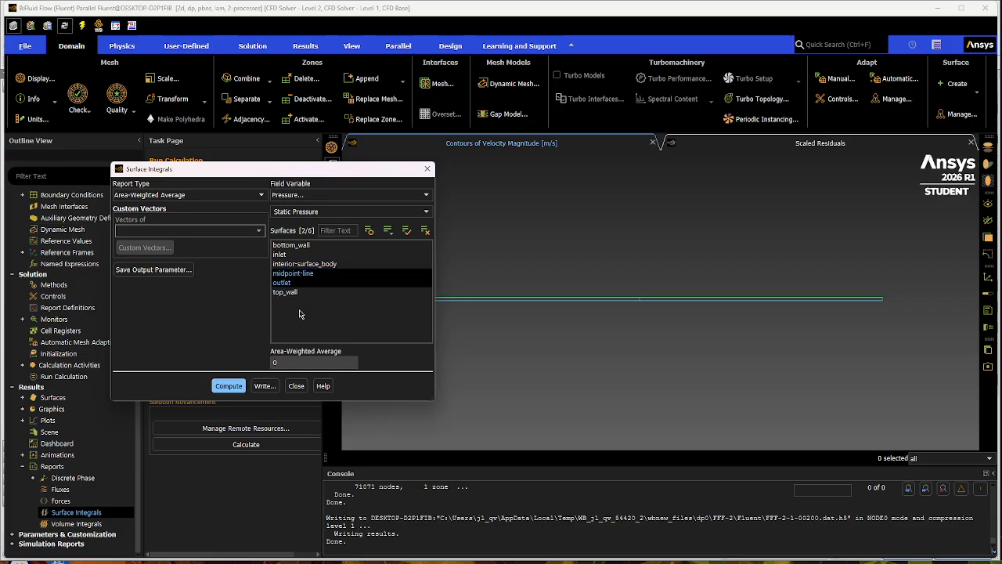
click(226, 387)
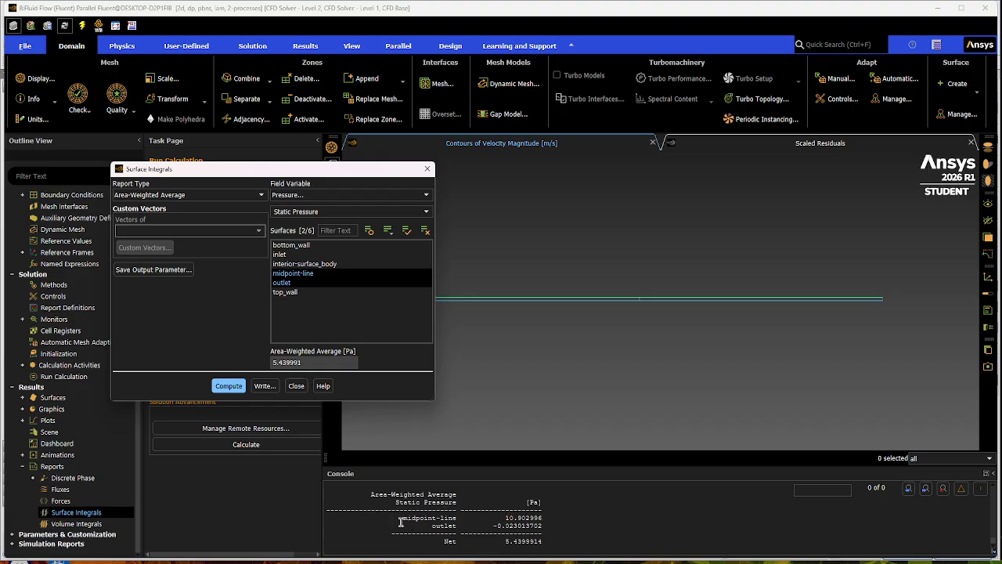
- Read the midpoint-line and outlet static pressures in the console, and close the Surface Integrals report
drag(403, 519, 560, 521)
click(554, 520)
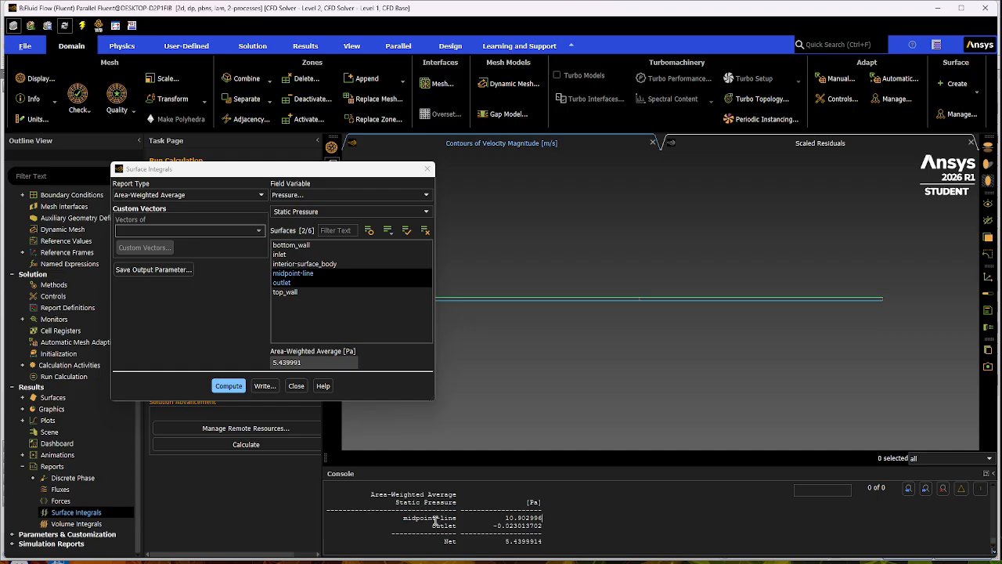
drag(432, 526, 543, 527)
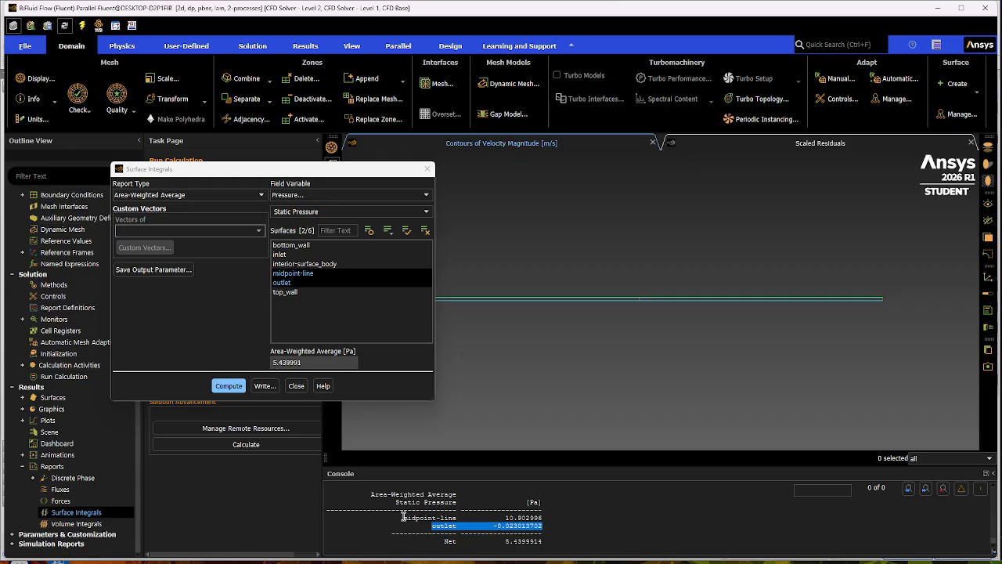
drag(402, 517, 547, 517)
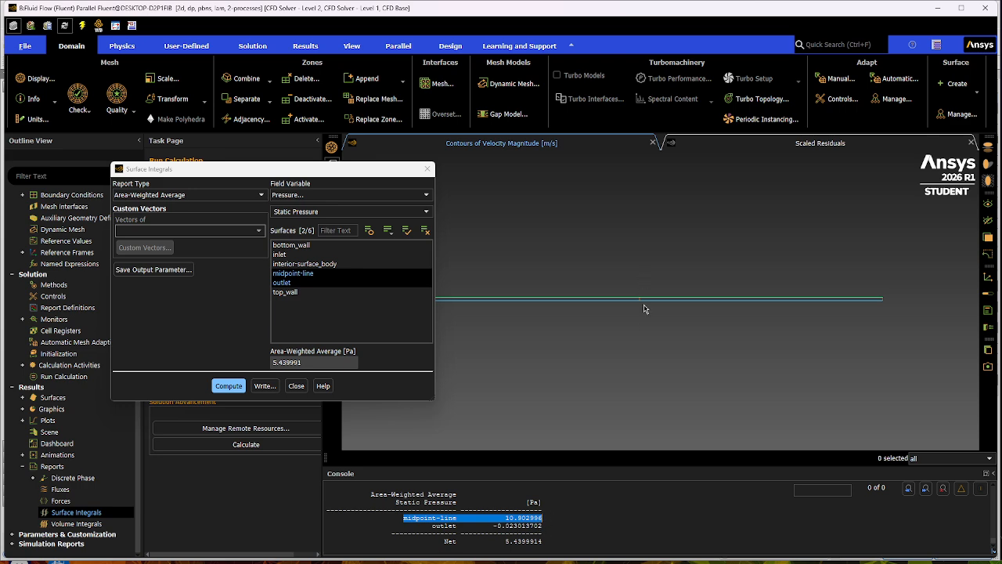
click(559, 520)
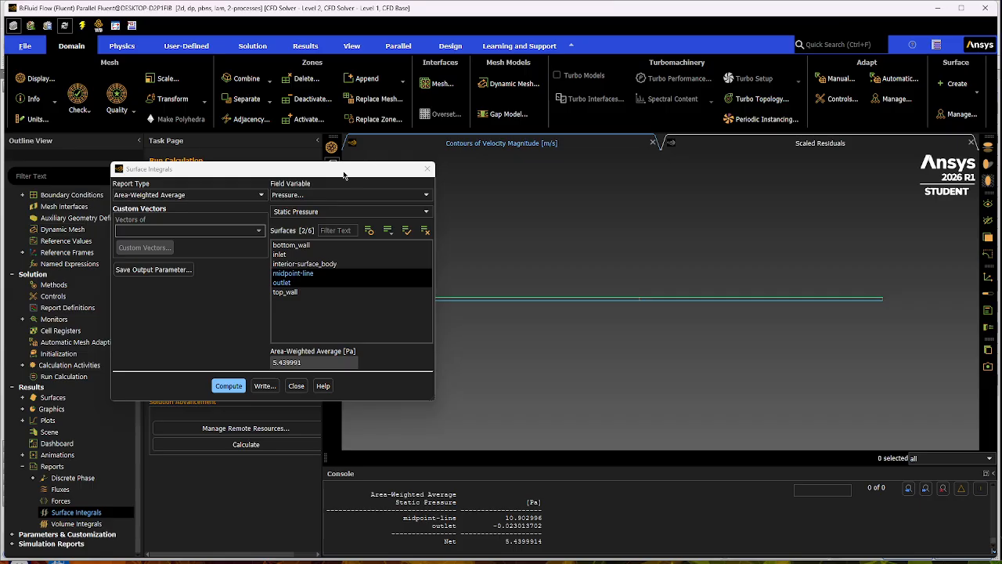
click(296, 386)
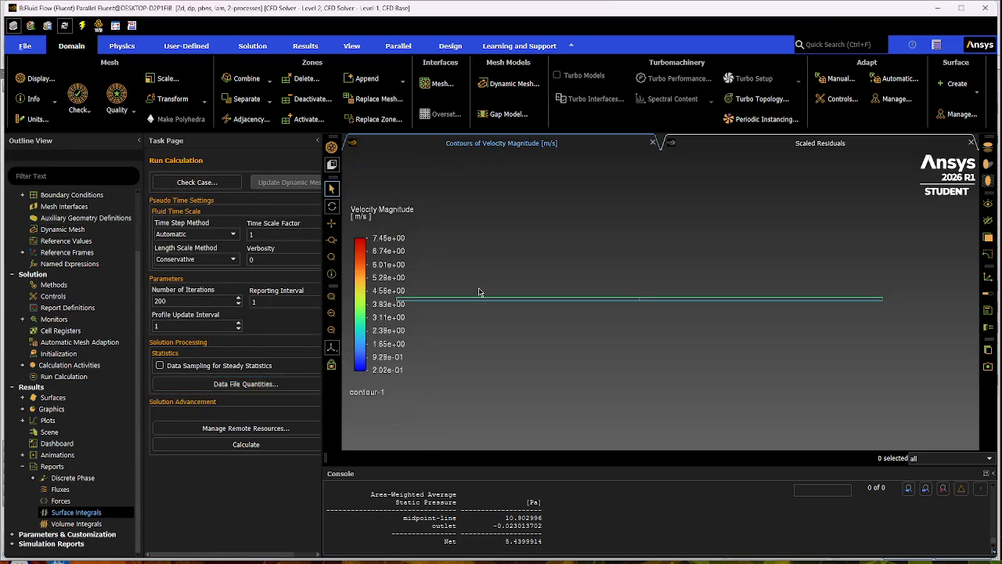